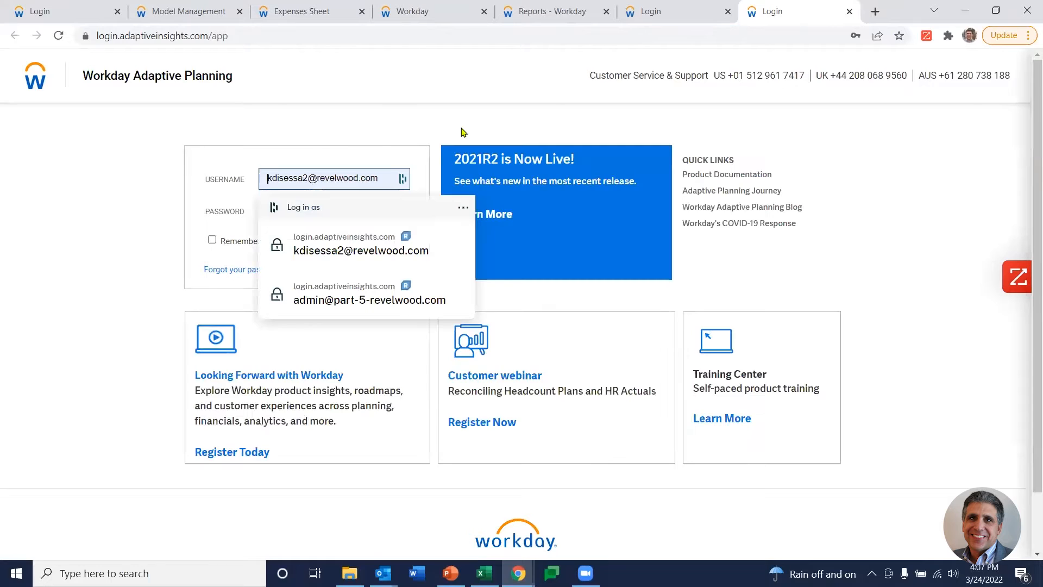
# - Switch to the open Standard Demo Model Management page and go to the Adaptive Planning home page
pyautogui.click(181, 20)
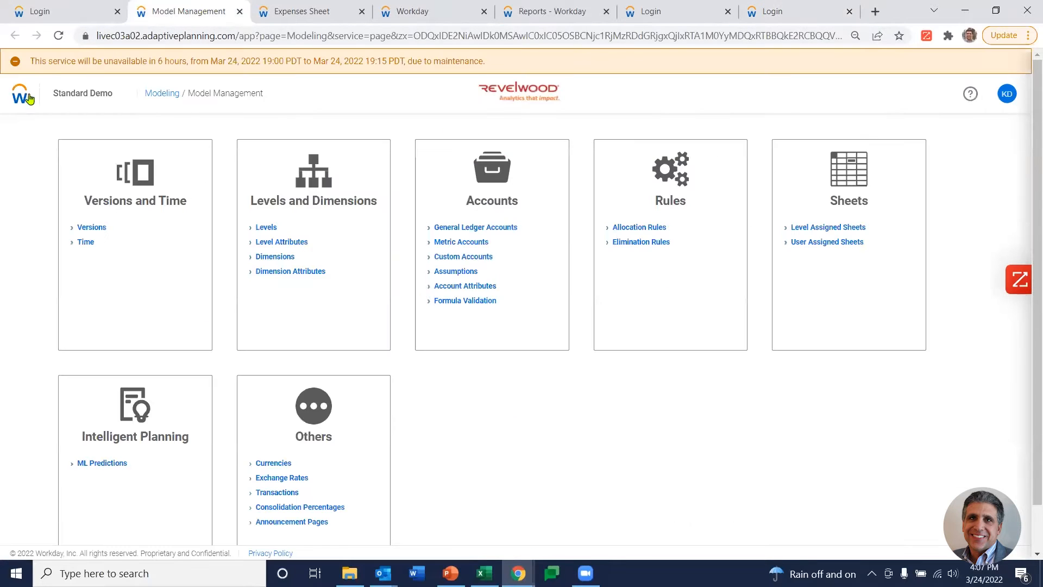
pyautogui.click(20, 97)
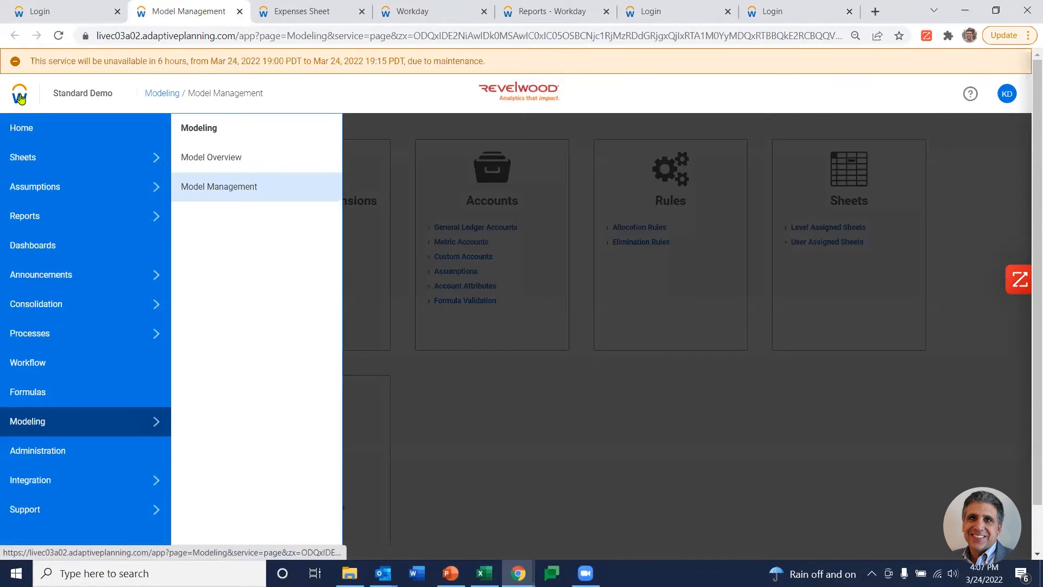
pyautogui.click(25, 126)
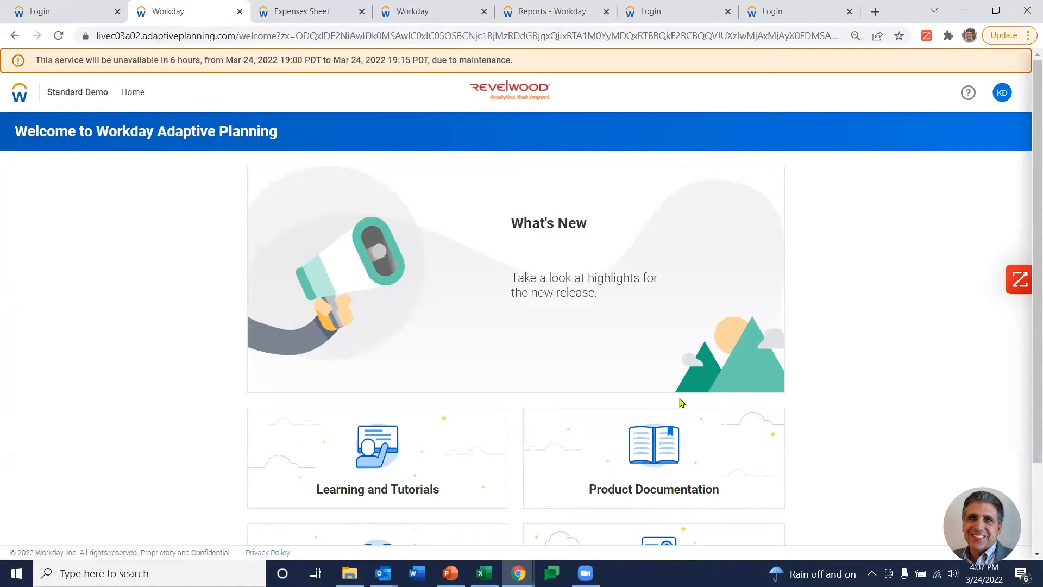
# - Open the Model Management page of the Modeling area
pyautogui.click(19, 97)
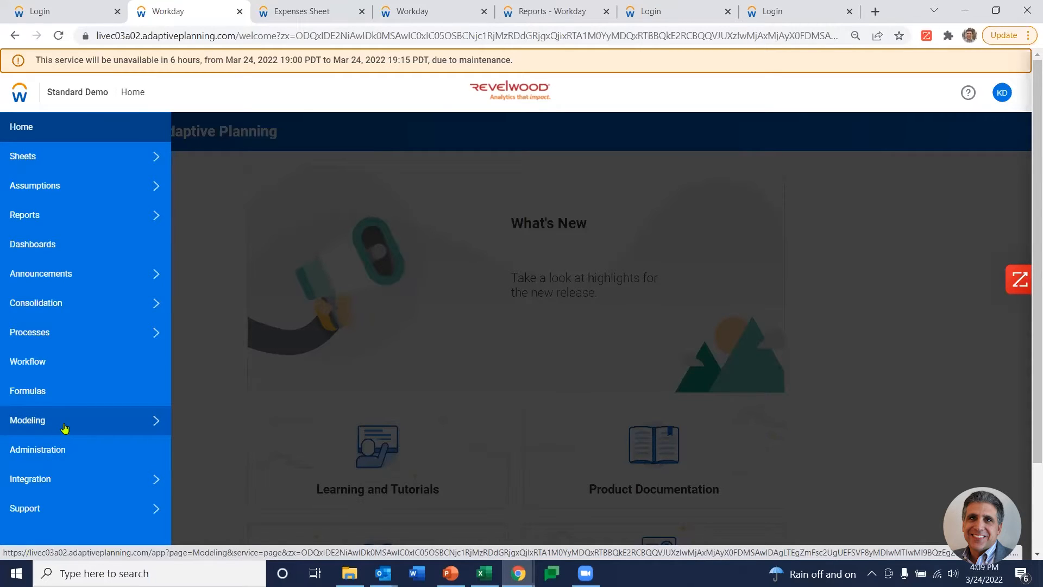
pyautogui.click(153, 422)
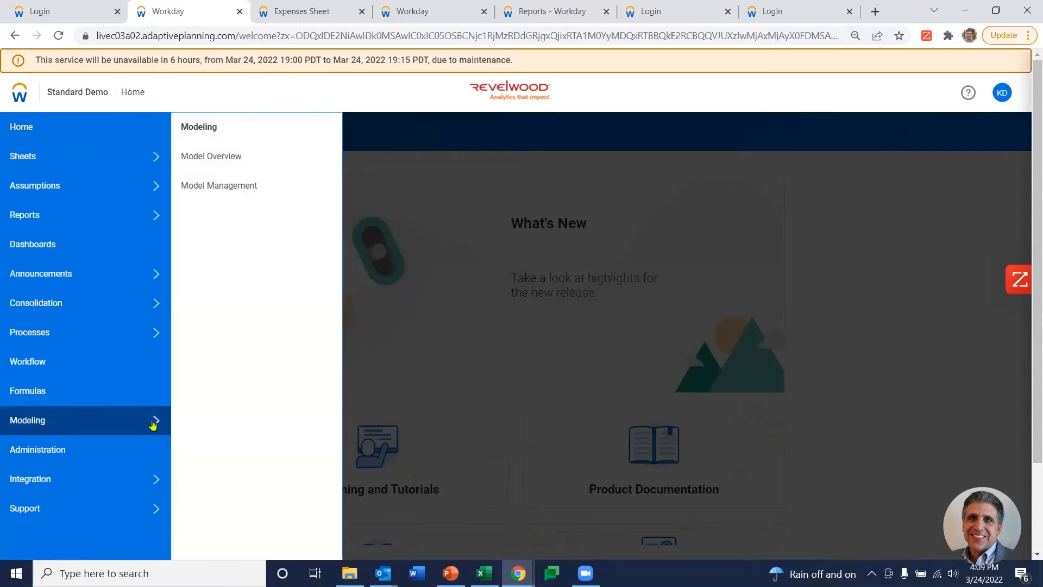
pyautogui.click(219, 186)
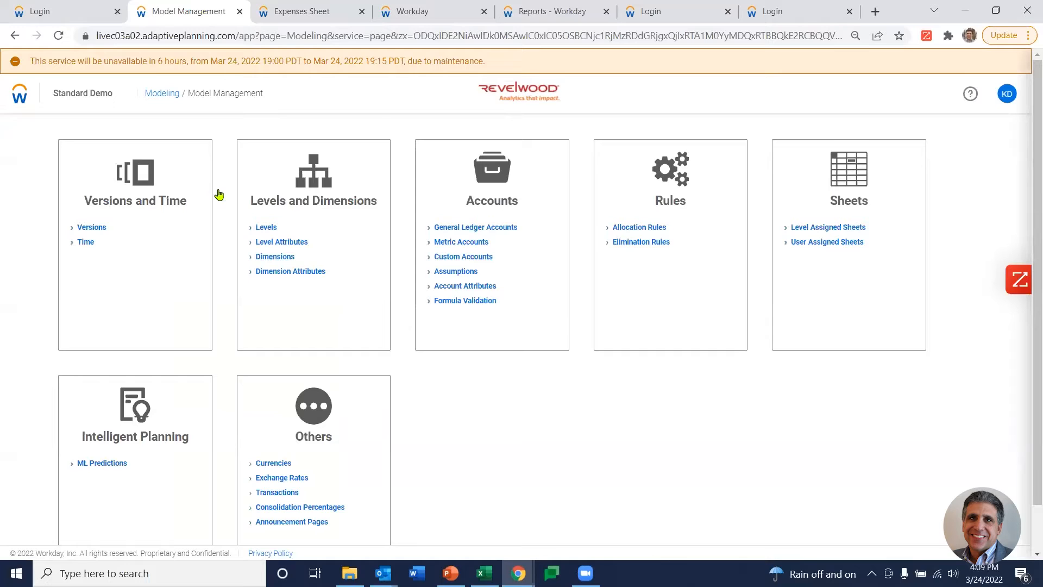
# - Open the Versions administration page separately, review the version hierarchy, and close the page
pyautogui.middleClick(93, 228)
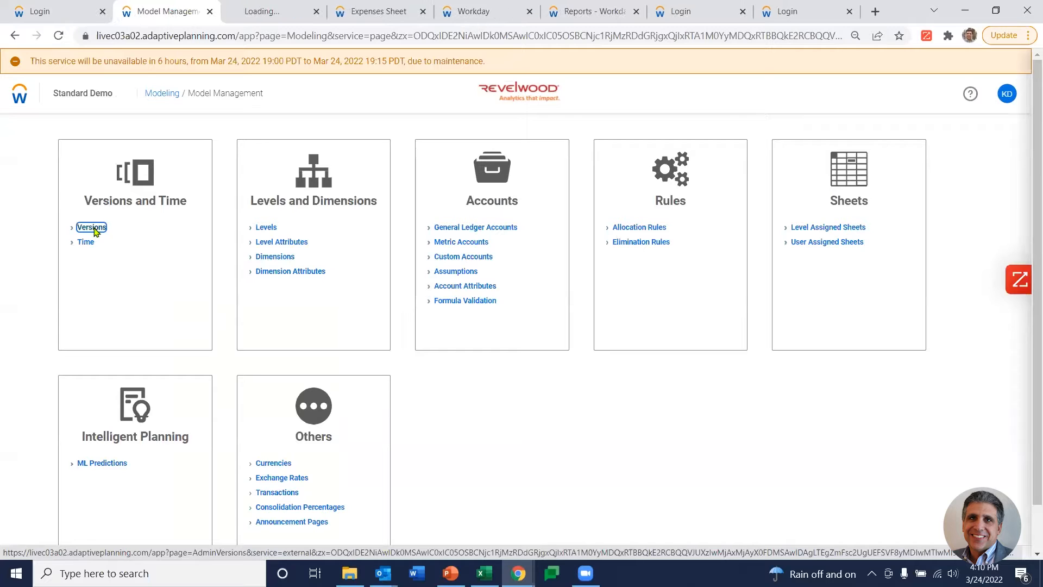
pyautogui.click(268, 16)
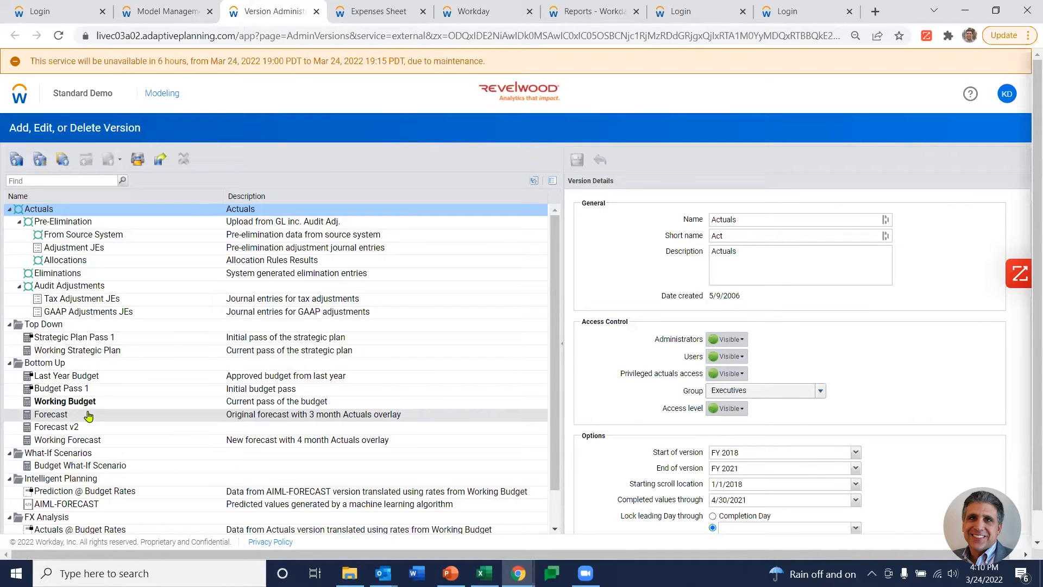
pyautogui.click(317, 12)
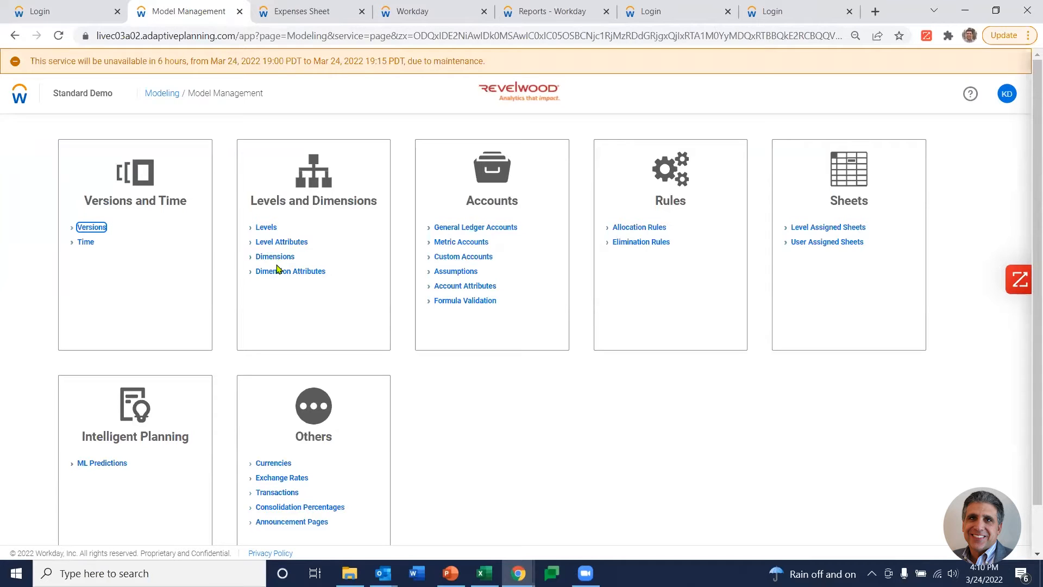
# - Open the Levels administration page separately and expand Company A, Operations and United States in the hierarchy
pyautogui.keyDown('ctrl'); pyautogui.click(266, 227); pyautogui.keyUp('ctrl')
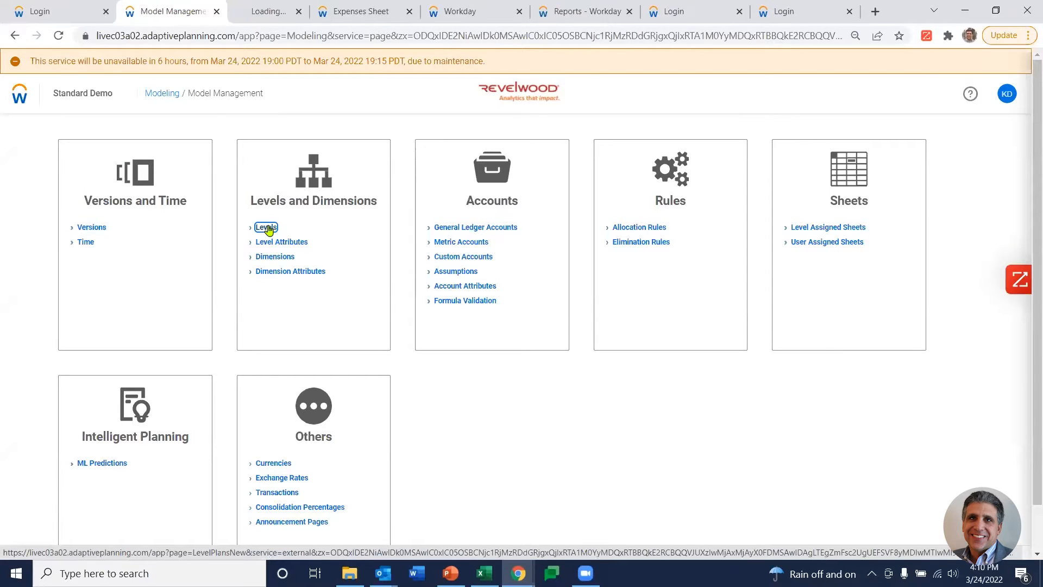
pyautogui.click(274, 11)
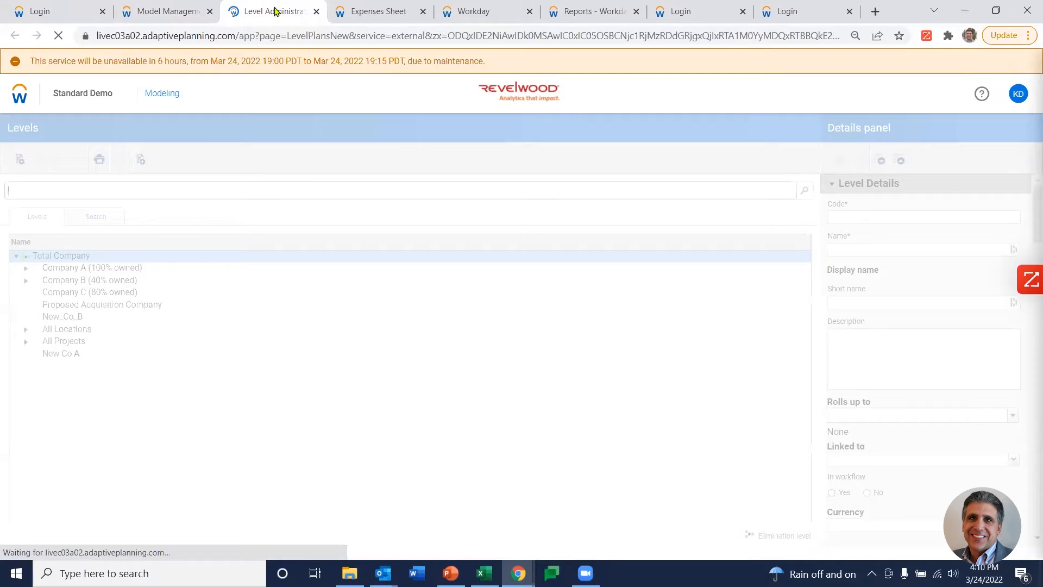
pyautogui.click(25, 280)
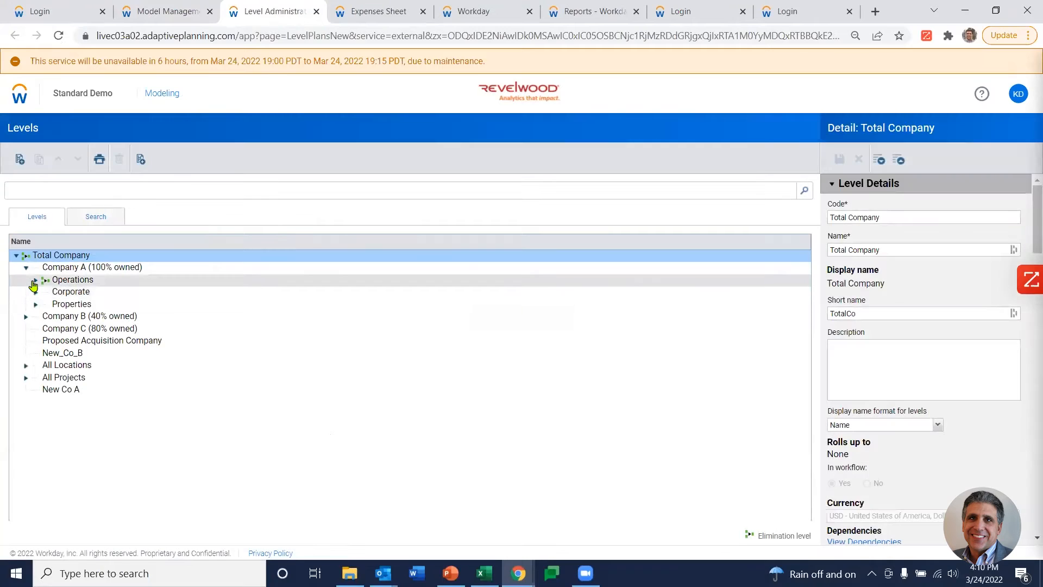
pyautogui.click(35, 279)
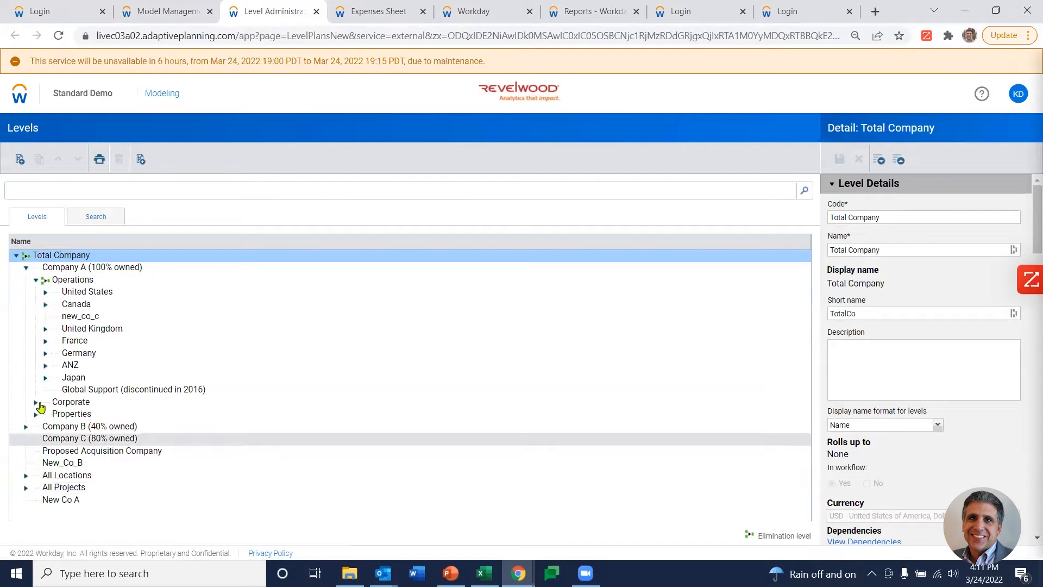
pyautogui.click(35, 280)
pyautogui.click(34, 280)
pyautogui.click(46, 293)
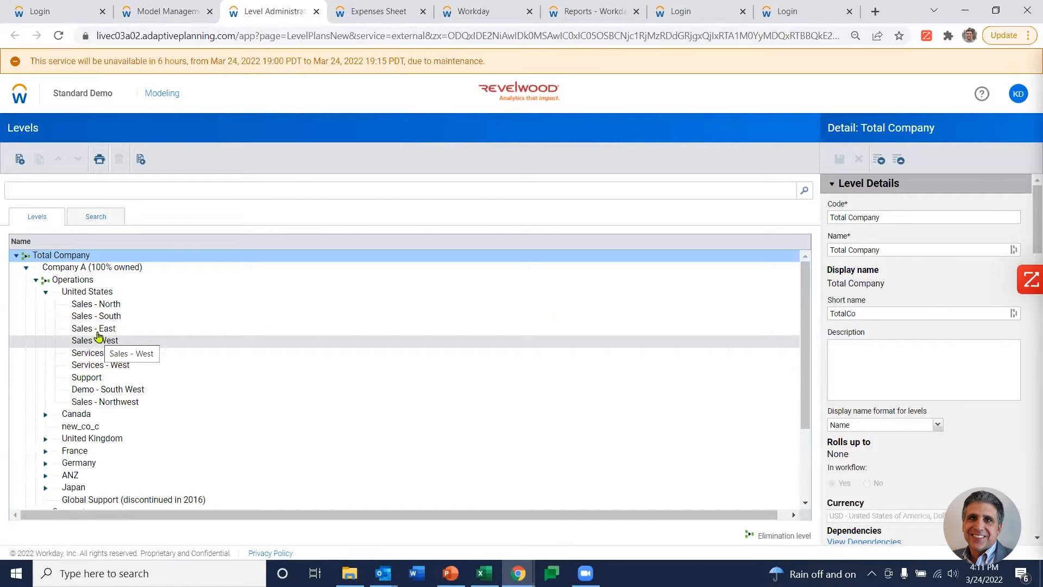
# - Start a new level with the code "Demo level" and the name "demo level"
pyautogui.click(20, 161)
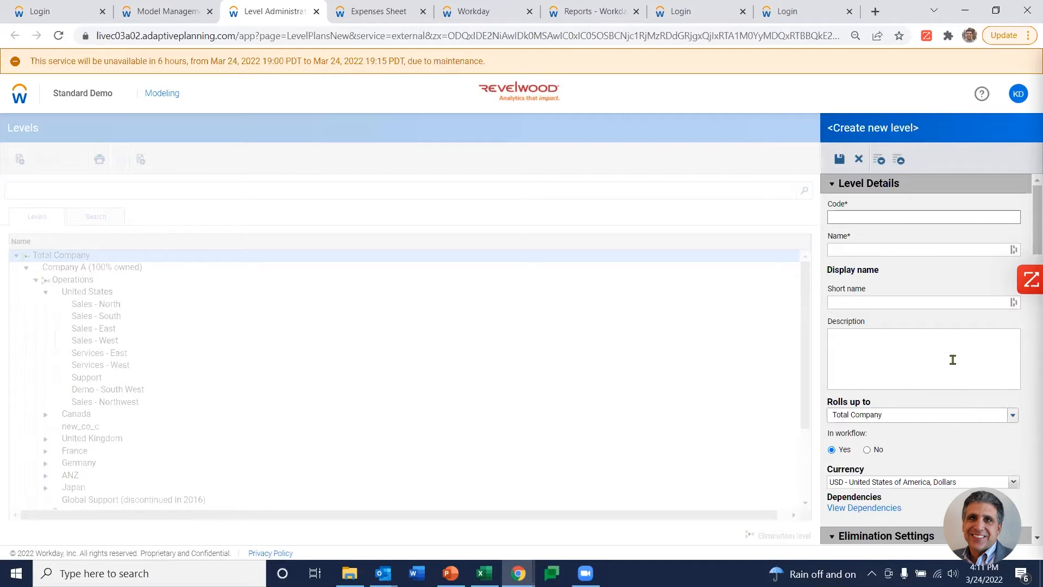
pyautogui.click(851, 216)
pyautogui.write('Tes')
pyautogui.press('BackSpace')
pyautogui.press('BackSpace')
pyautogui.write('DemoLevel')
pyautogui.press('Tab')
pyautogui.write('demo leve')
pyautogui.press('Tab')
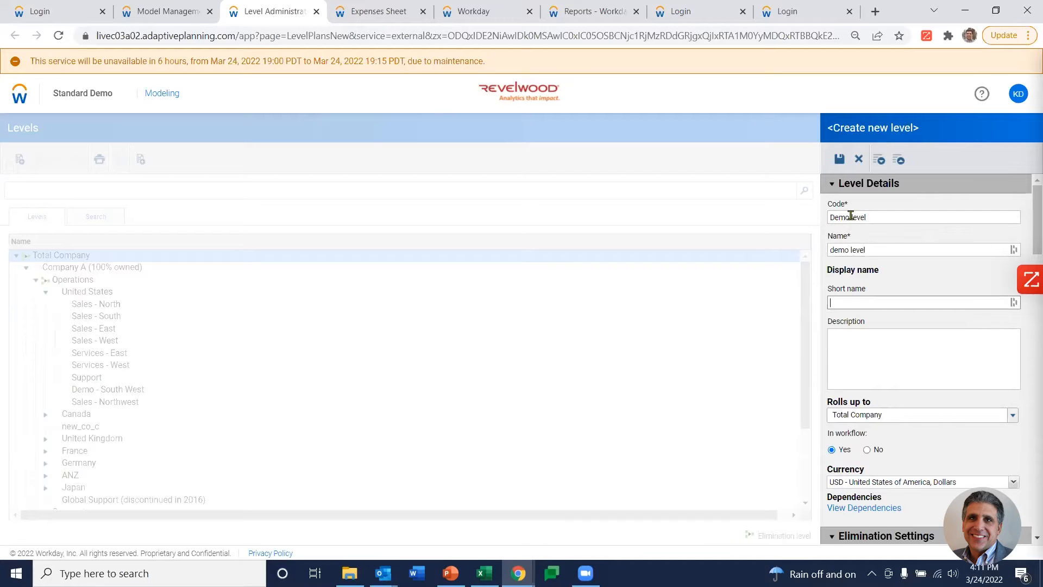
pyautogui.click(895, 354)
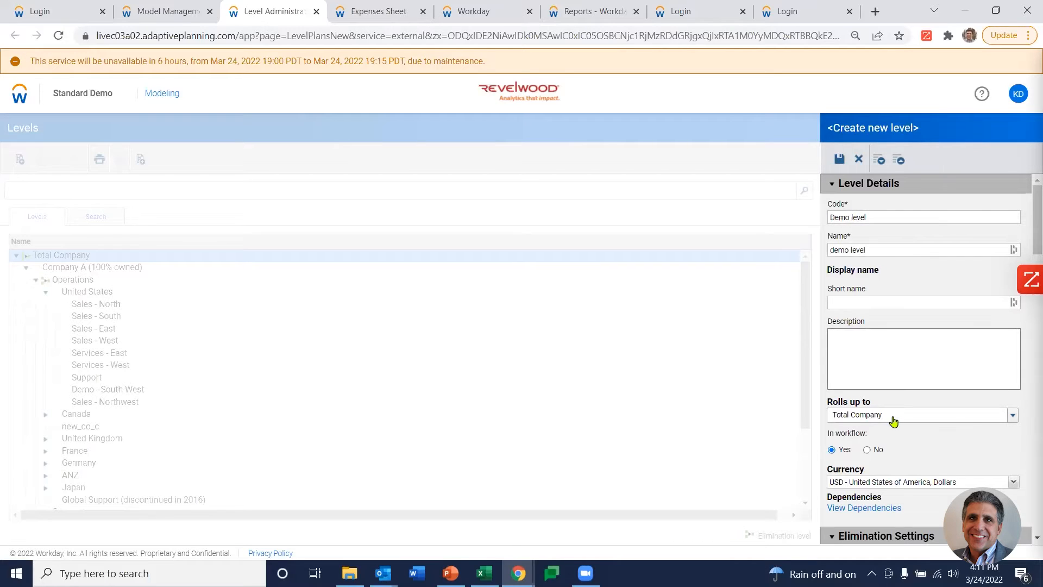
# - Set the new level to roll up to United States under Company A's Operations
pyautogui.click(894, 416)
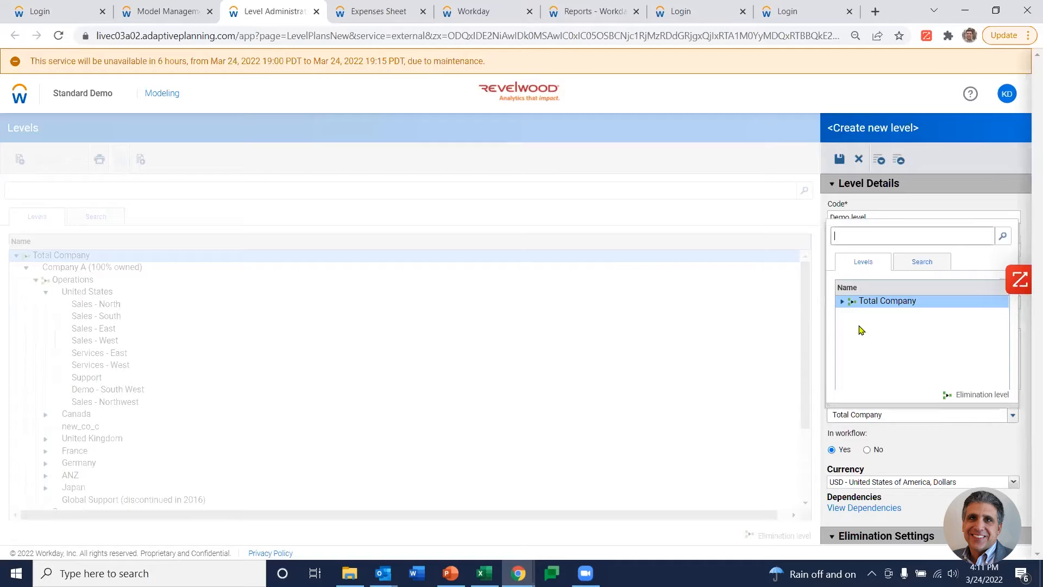
pyautogui.click(842, 302)
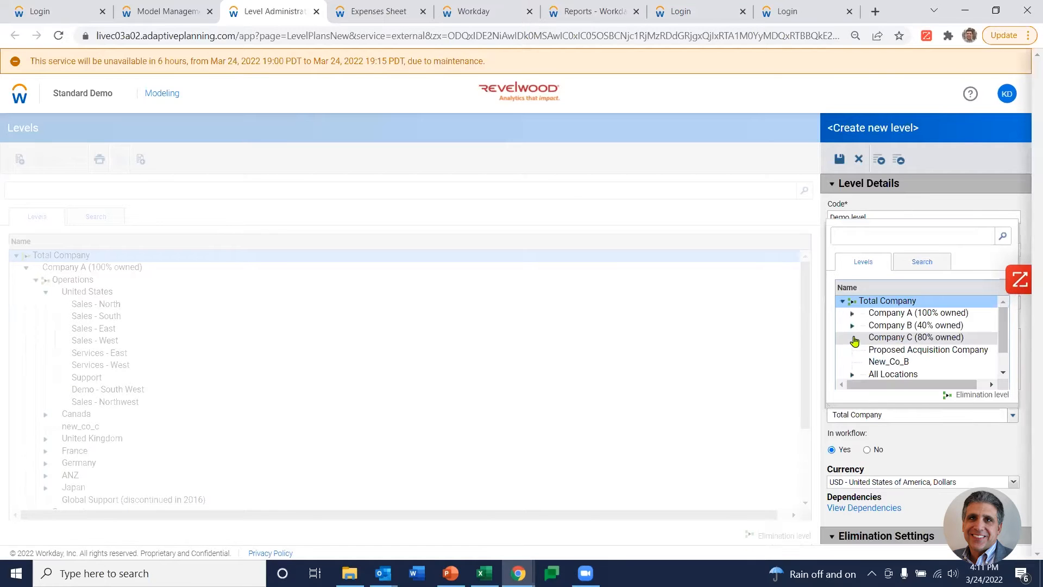
pyautogui.click(851, 314)
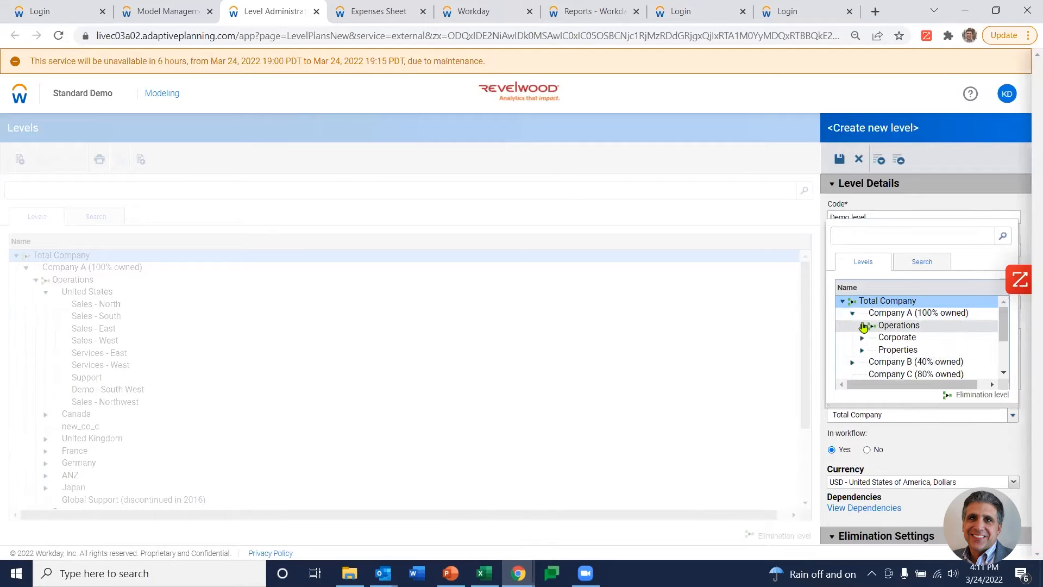
pyautogui.click(868, 328)
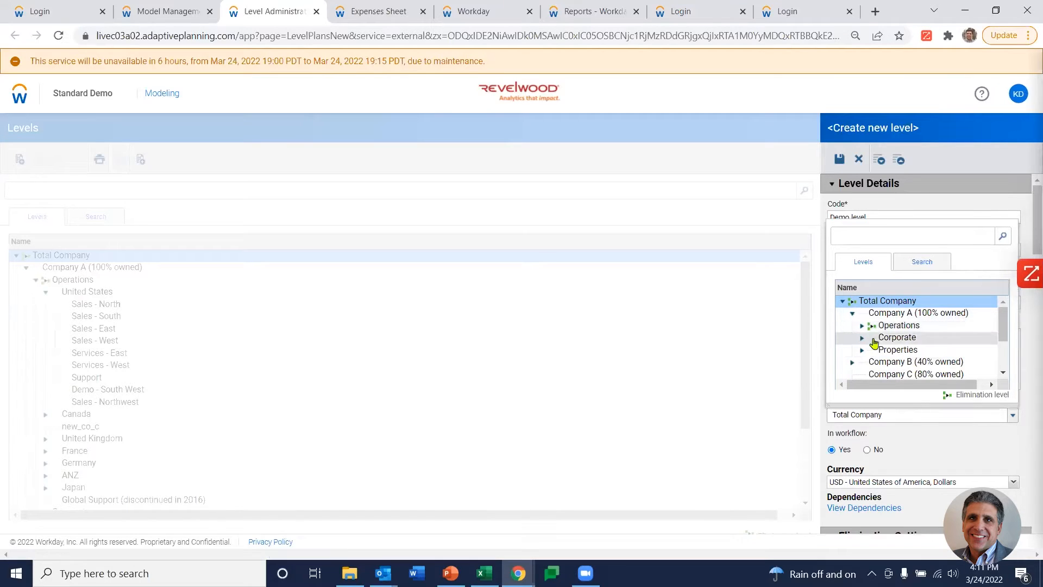
pyautogui.click(909, 338)
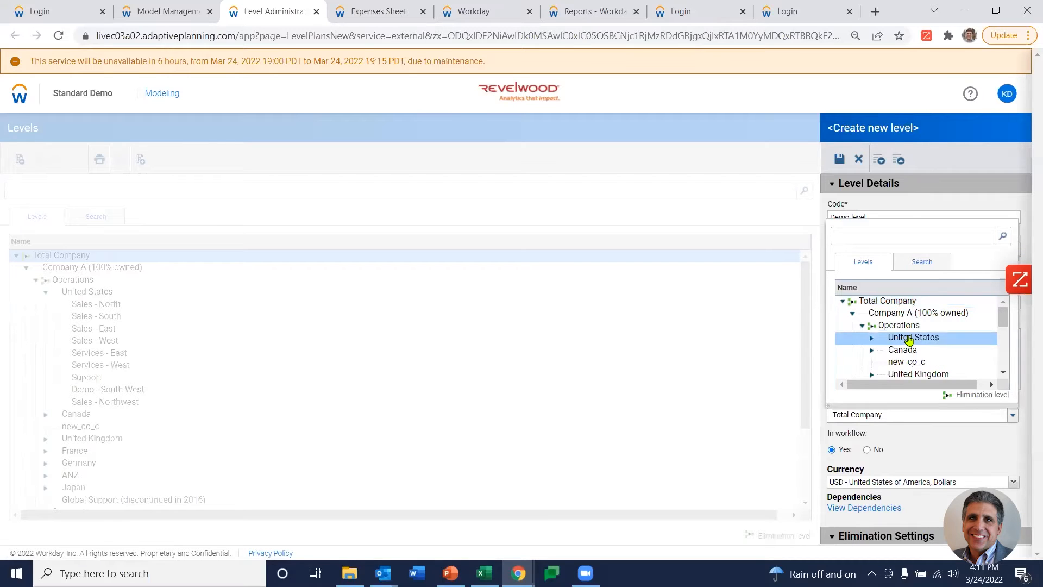
pyautogui.click(909, 339)
# - Review the new level's remaining settings and save it, accepting the reparenting changes
pyautogui.scroll(-1, 904, 398)
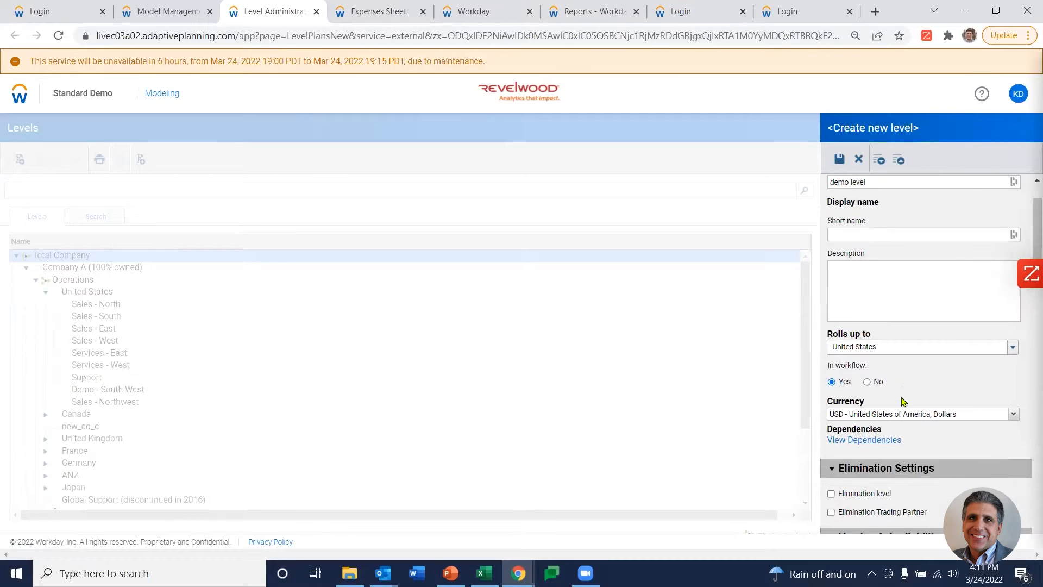
pyautogui.scroll(-1, 904, 402)
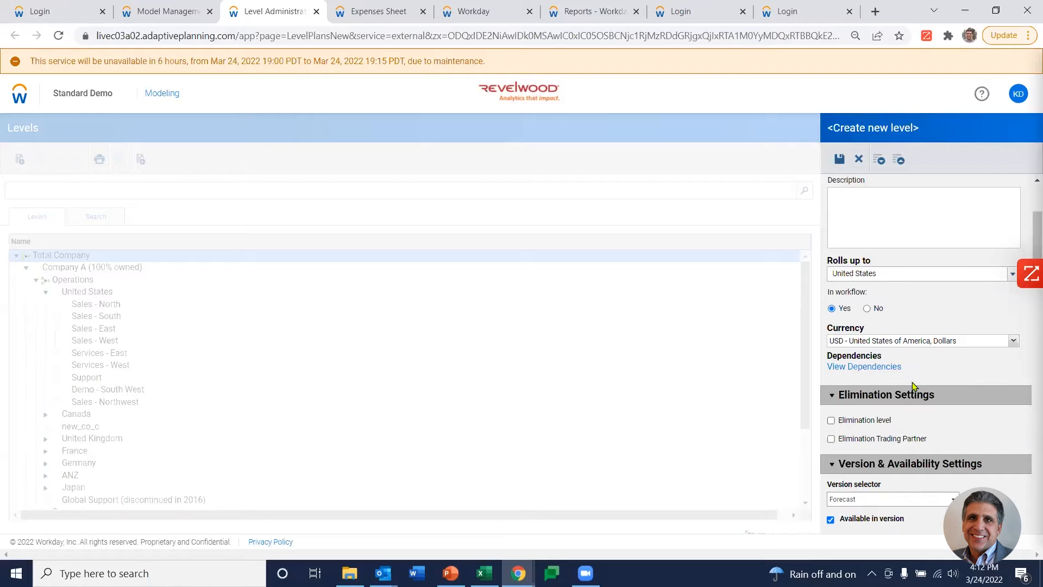
pyautogui.scroll(-3, 913, 390)
pyautogui.scroll(4, 897, 337)
pyautogui.click(838, 160)
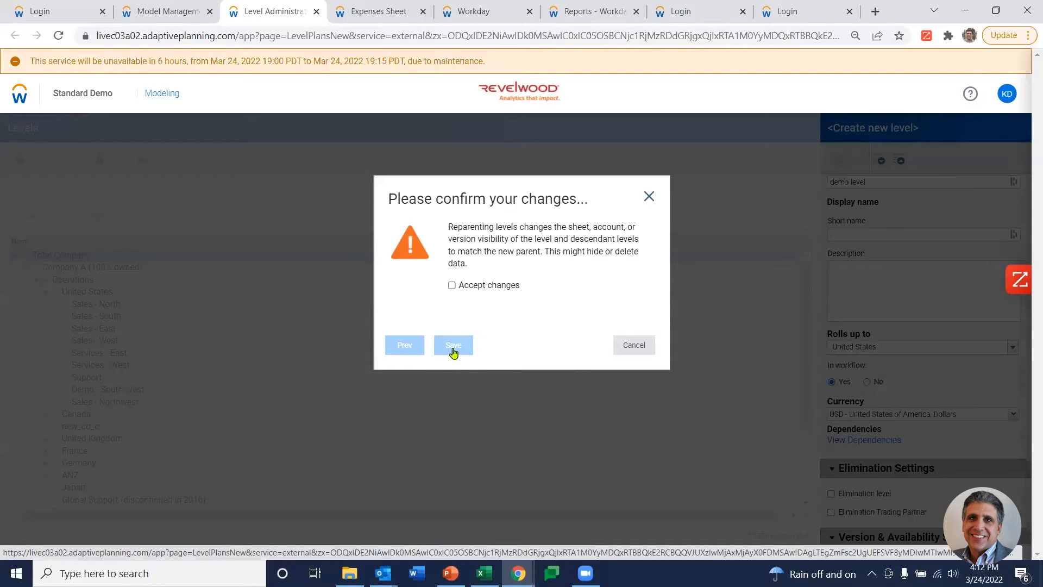
pyautogui.click(451, 285)
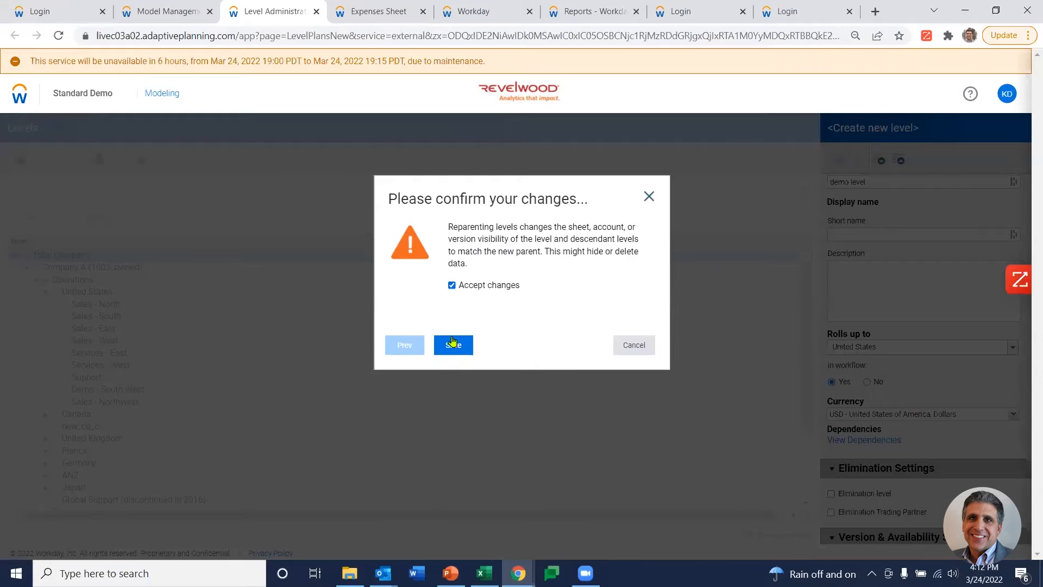
pyautogui.click(452, 347)
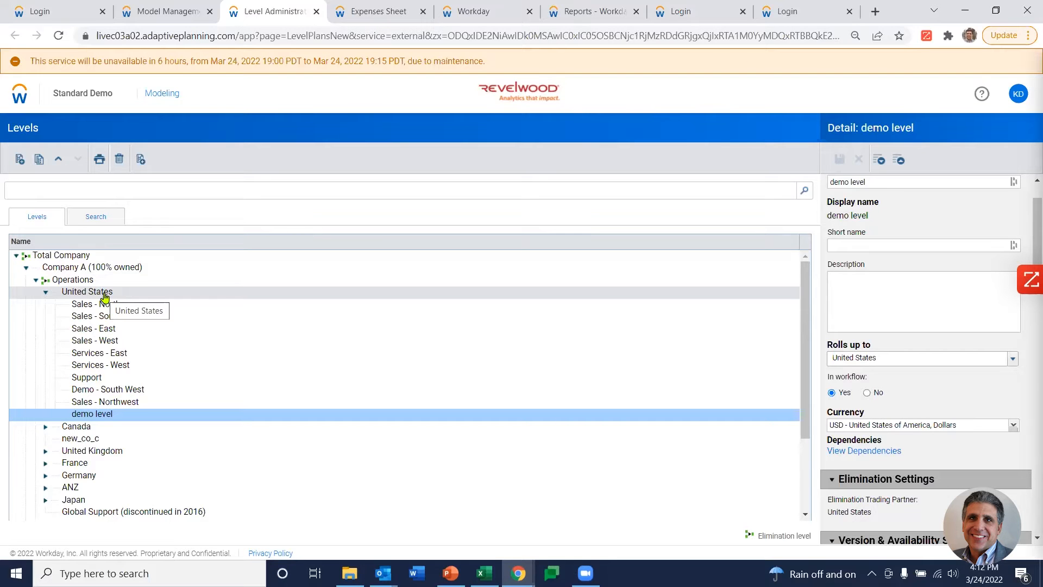
# - Delete the demo level from United States and close the Levels administration page
pyautogui.rightClick(120, 418)
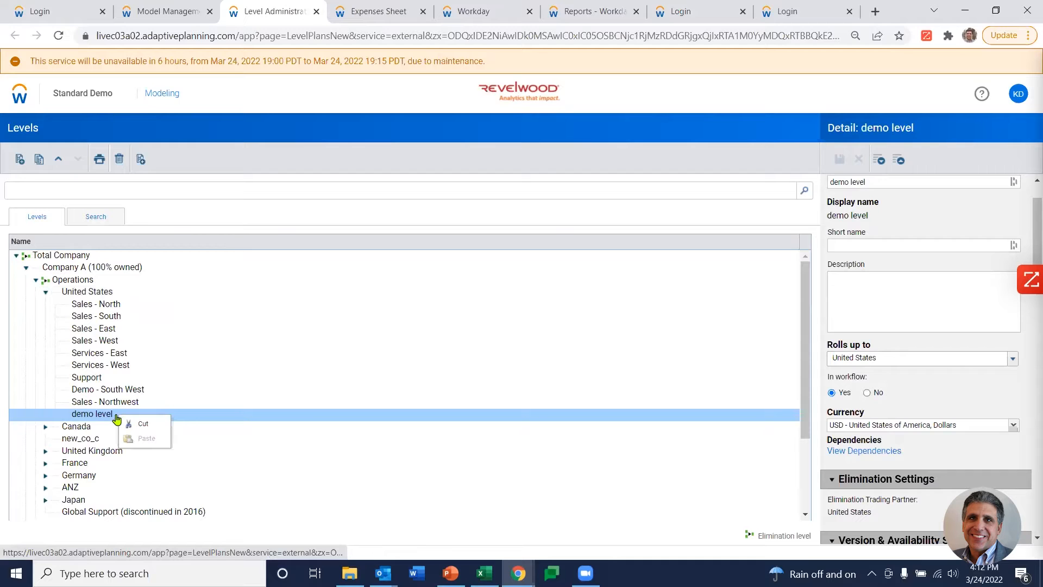
pyautogui.click(119, 159)
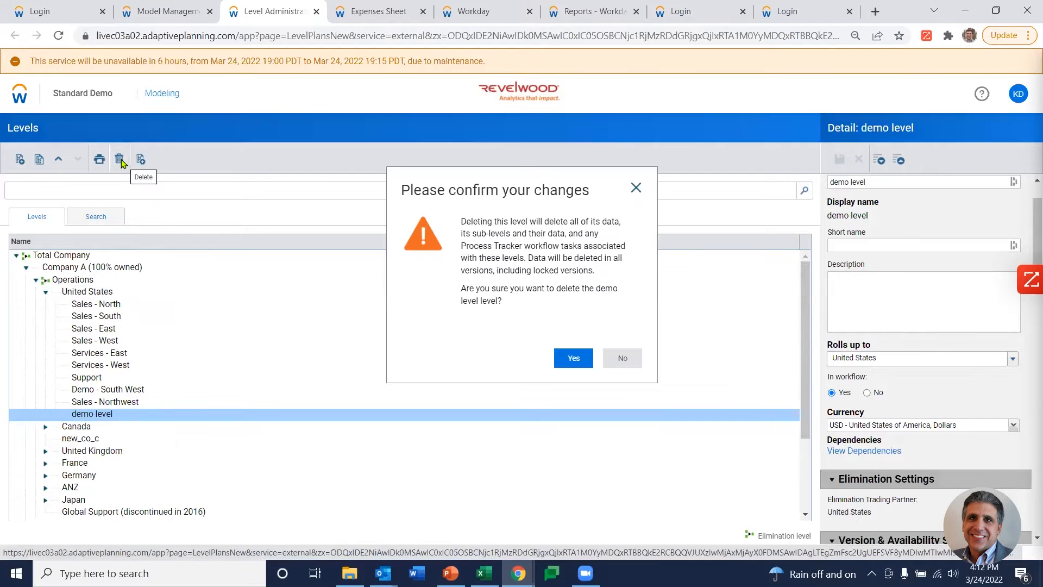
pyautogui.click(558, 361)
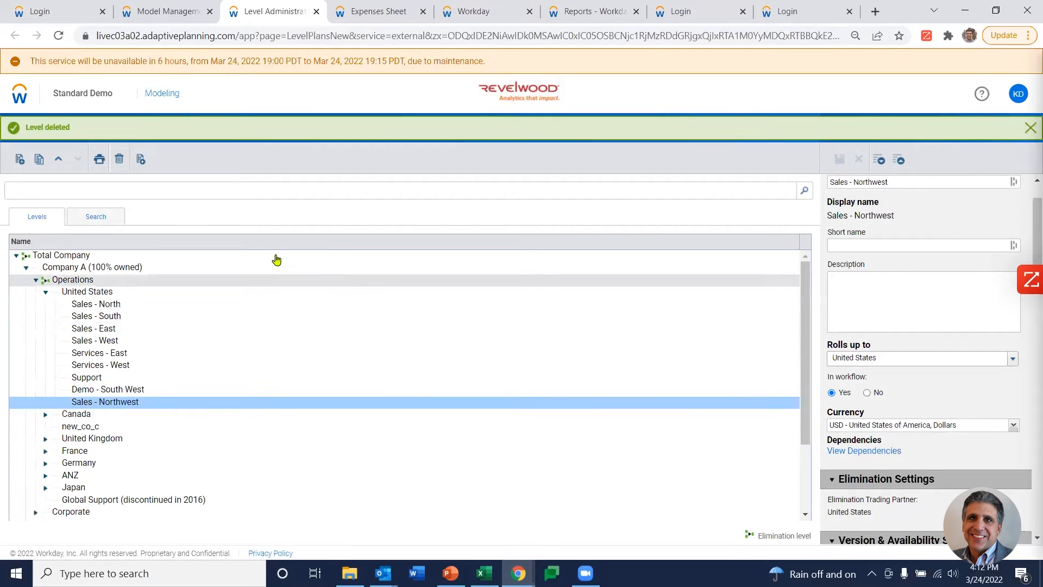
pyautogui.click(317, 12)
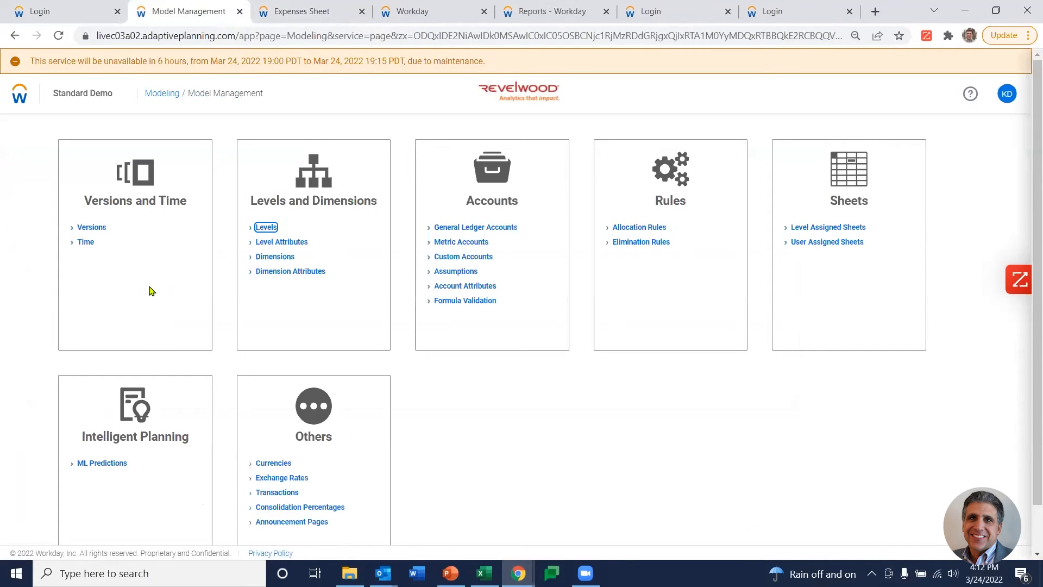
# - Switch to the open Expenses sheet and examine the formula behind the April 2021 value of 6210 Health Benefits
pyautogui.click(20, 99)
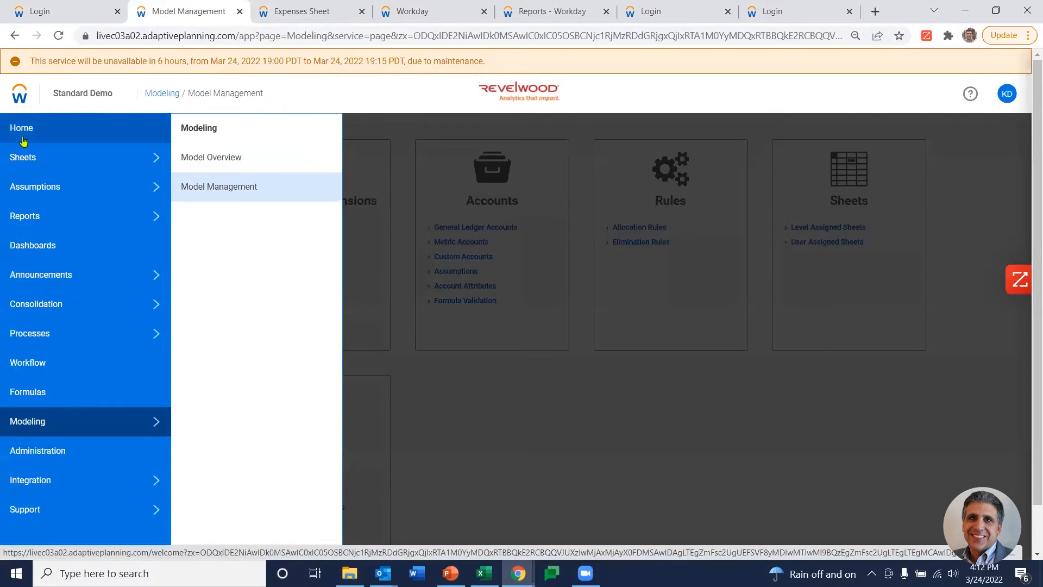
pyautogui.click(294, 12)
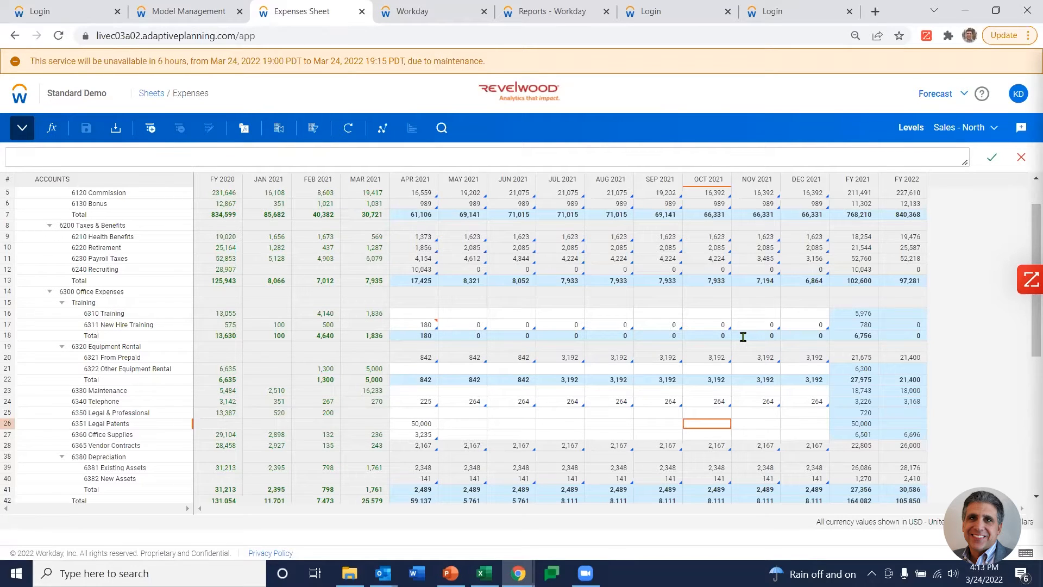
pyautogui.scroll(2, 745, 335)
pyautogui.click(409, 281)
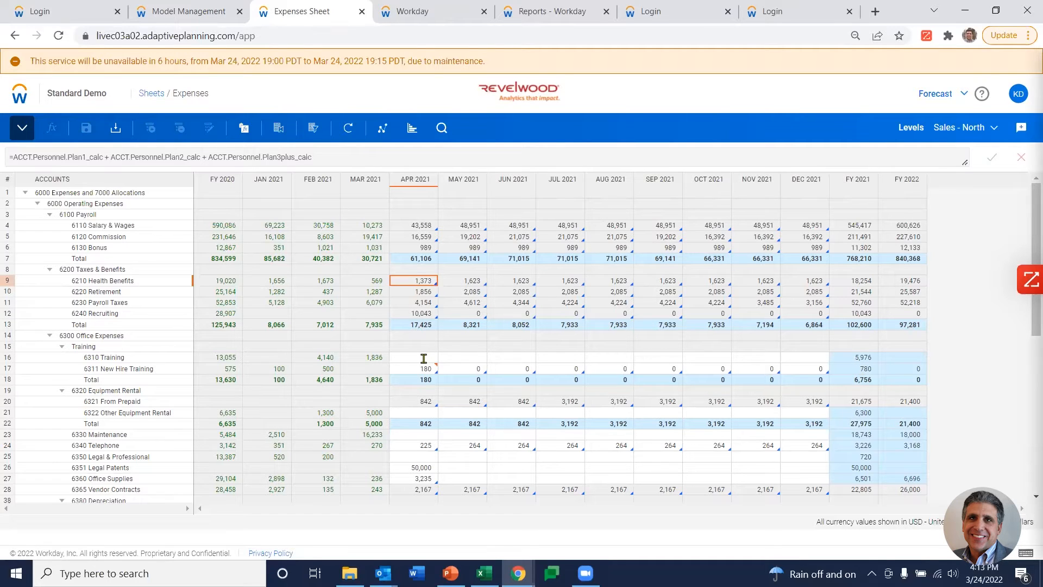
pyautogui.scroll(-2, 543, 337)
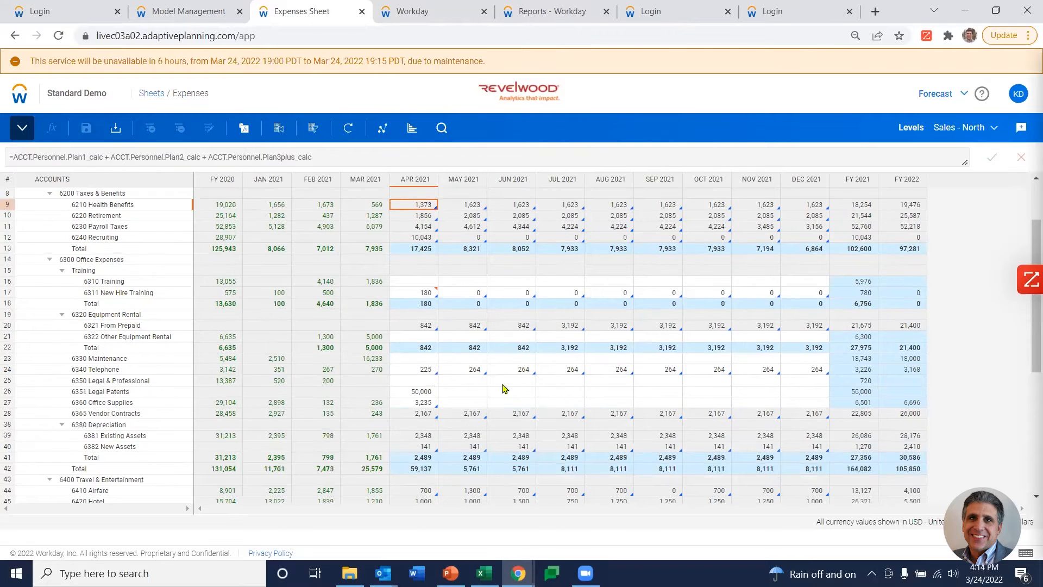
# - View the note on April 2021 New Hire Training and try adding the note "gsgddddfd" to May 2021, discarding it
pyautogui.moveTo(436, 293)
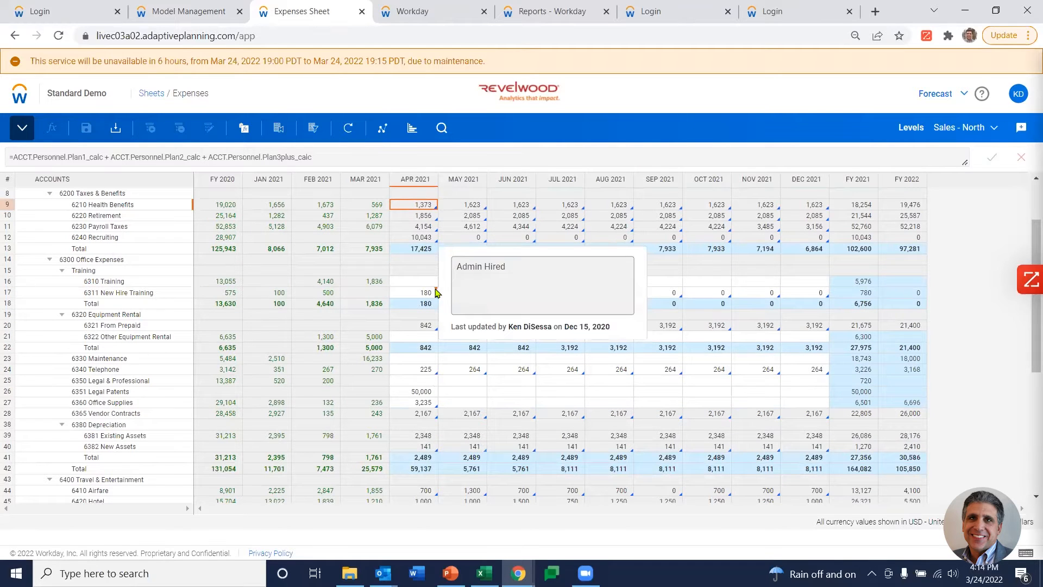
pyautogui.click(465, 293)
pyautogui.rightClick(465, 296)
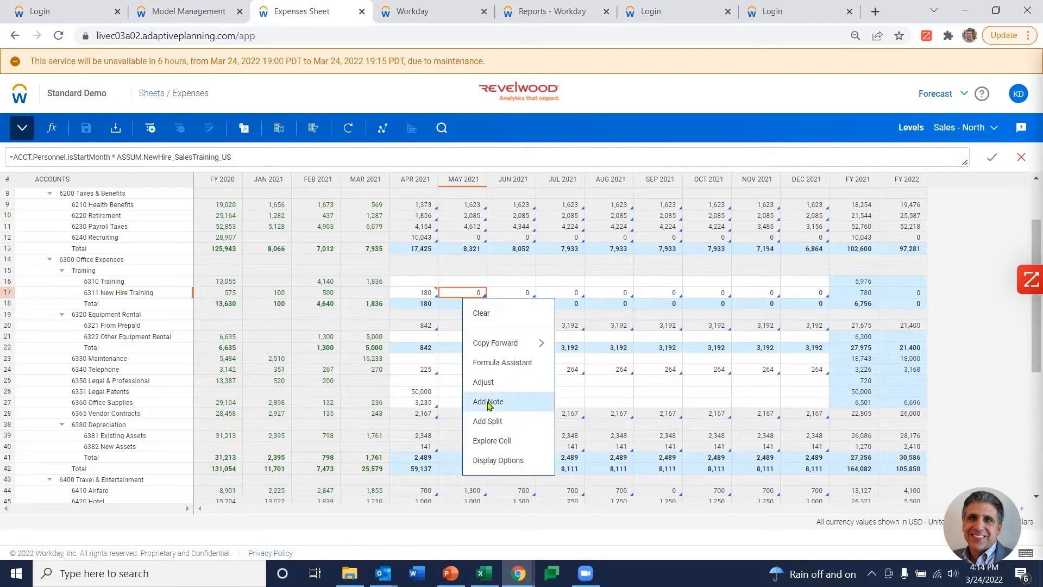
pyautogui.click(488, 403)
pyautogui.write('gsgddddfd')
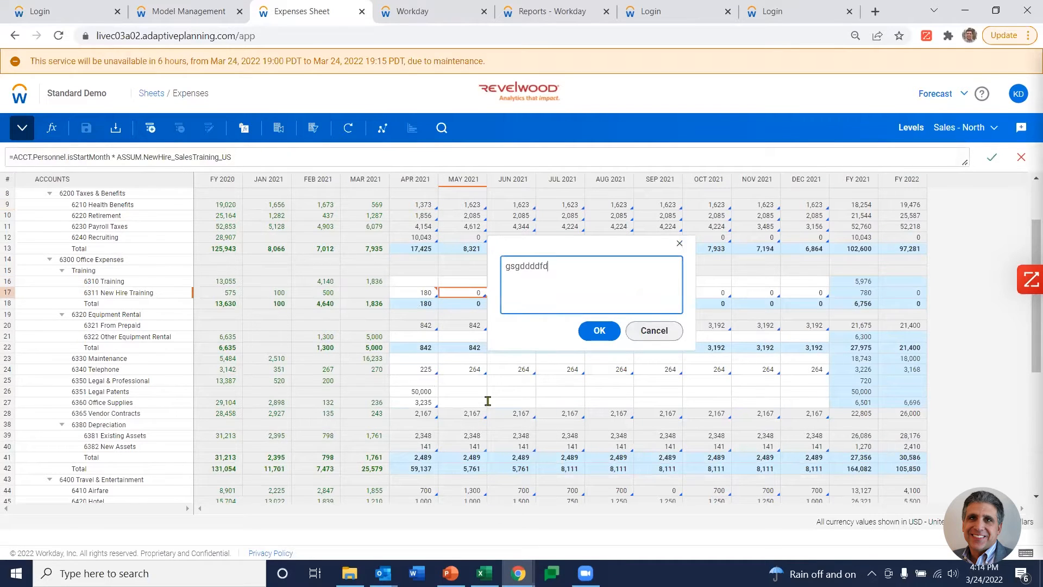
pyautogui.click(654, 332)
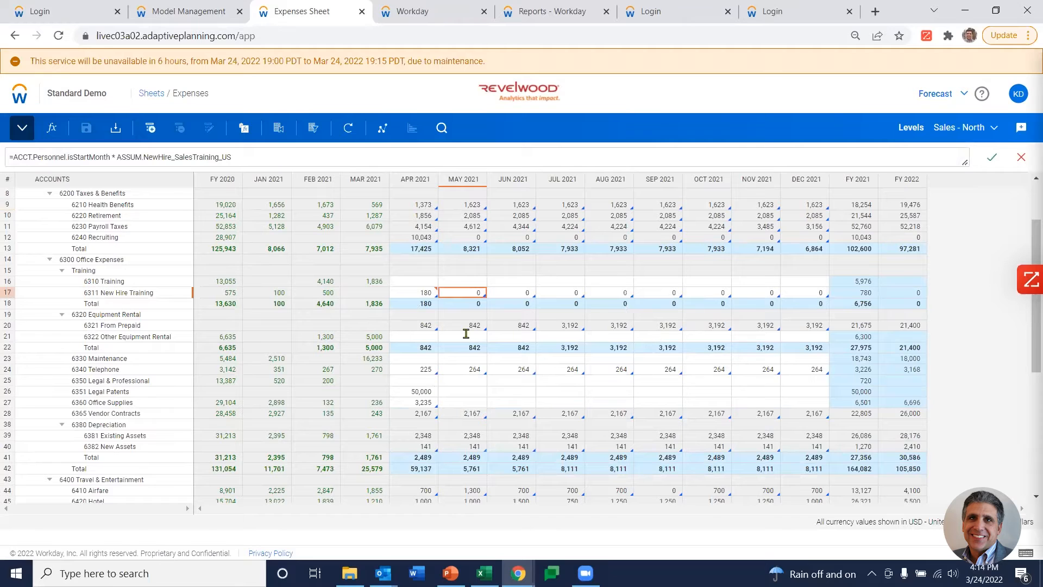
# - Examine the formulas behind the April 2021 values of 6311 New Hire Training and 6340 Telephone, including the Telephone formula's comment
pyautogui.click(419, 292)
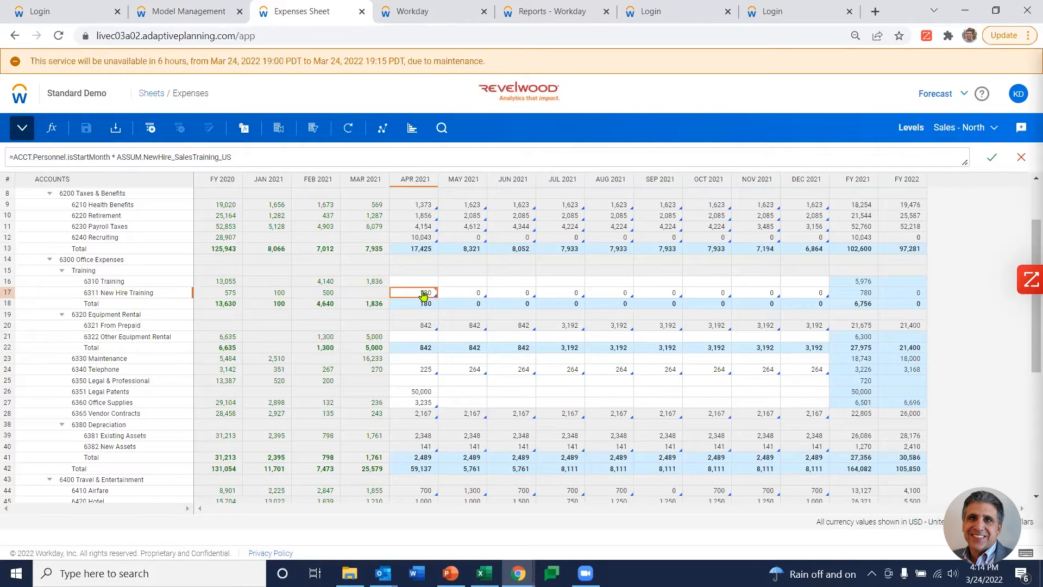
pyautogui.moveTo(424, 295)
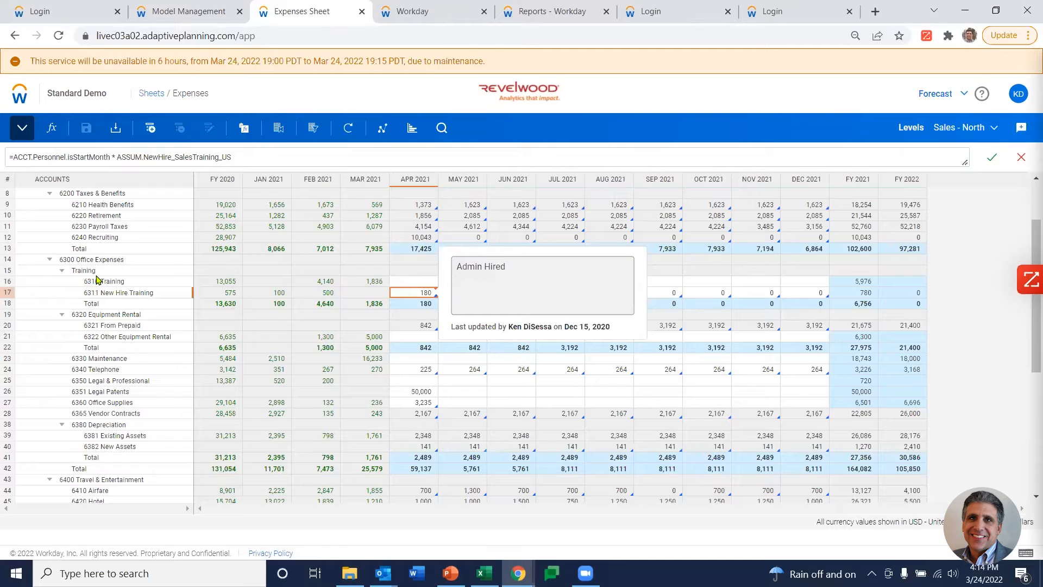
pyautogui.click(414, 368)
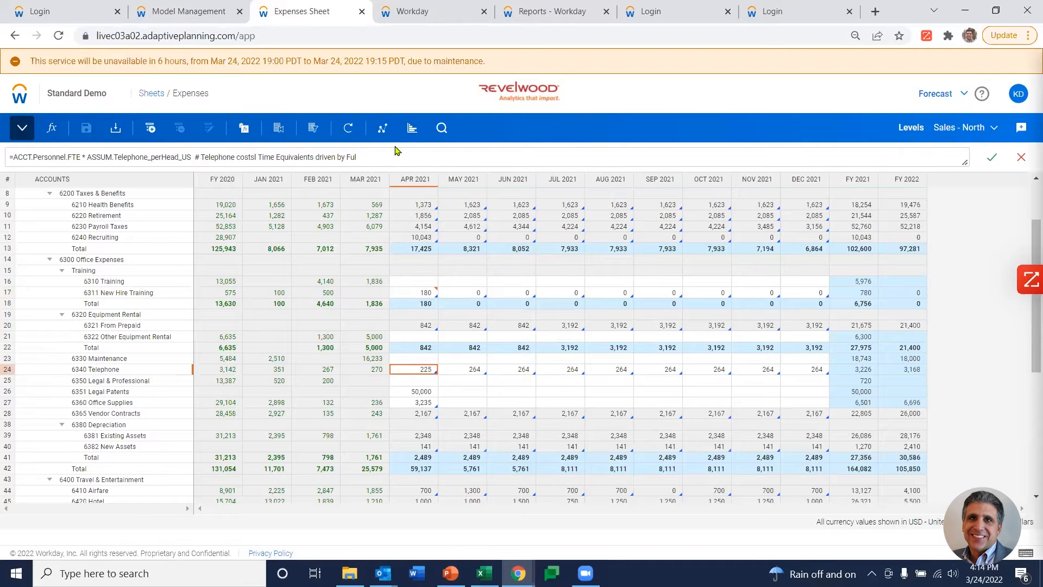
pyautogui.moveTo(394, 157); pyautogui.dragTo(194, 159)
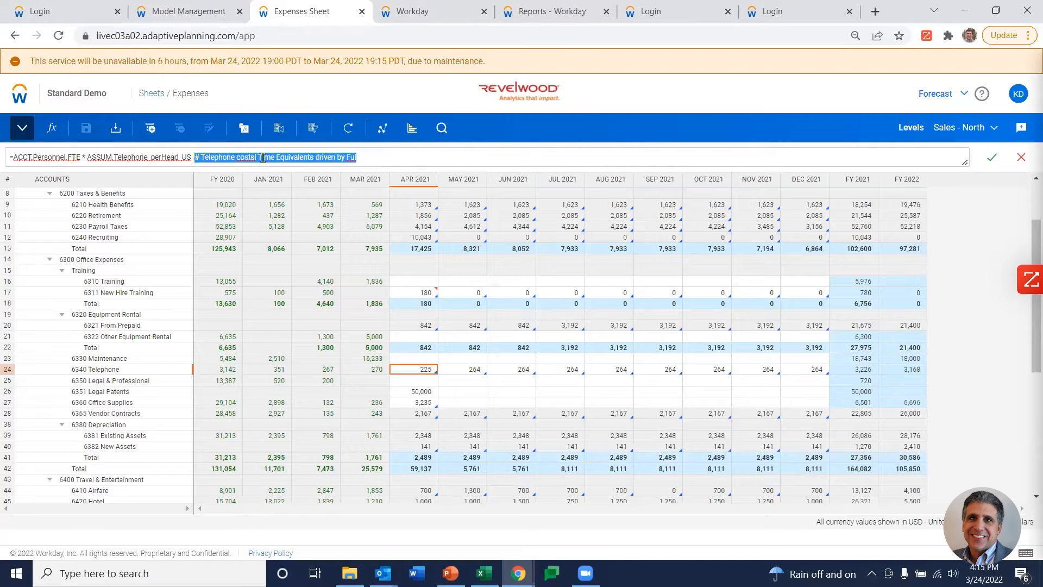
pyautogui.click(411, 159)
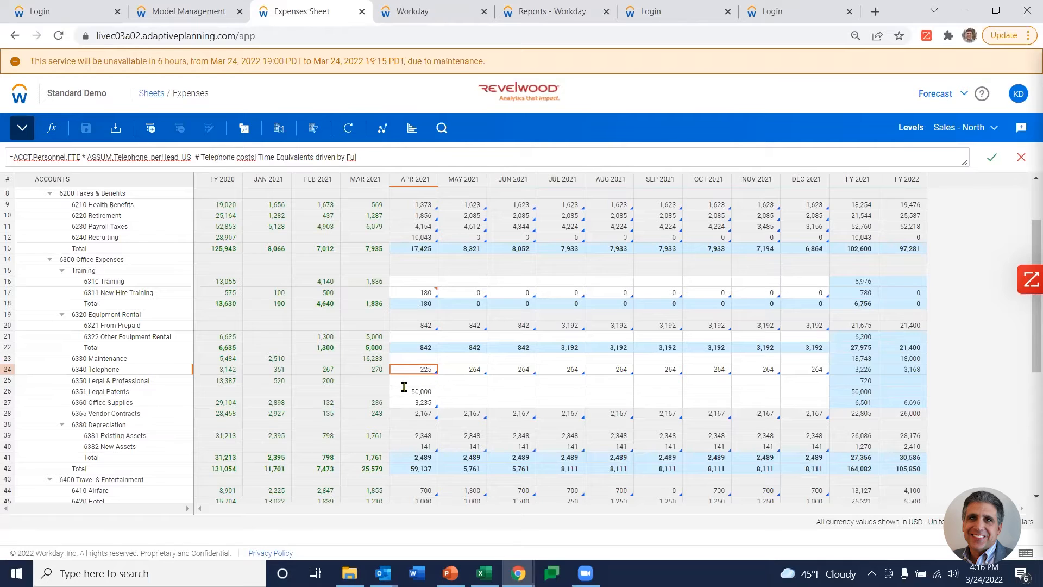
# - Enter 100 for 6330 Maintenance in April and May 2021, and consult the list of keyboard shortcuts
pyautogui.click(407, 359)
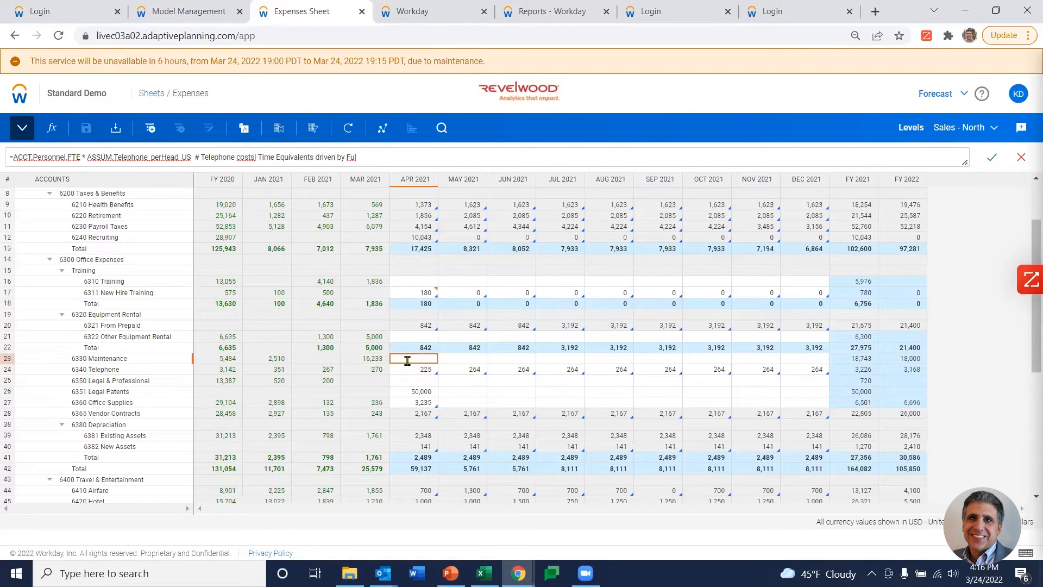
pyautogui.write('100')
pyautogui.press('Tab')
pyautogui.write('100')
pyautogui.press('Tab')
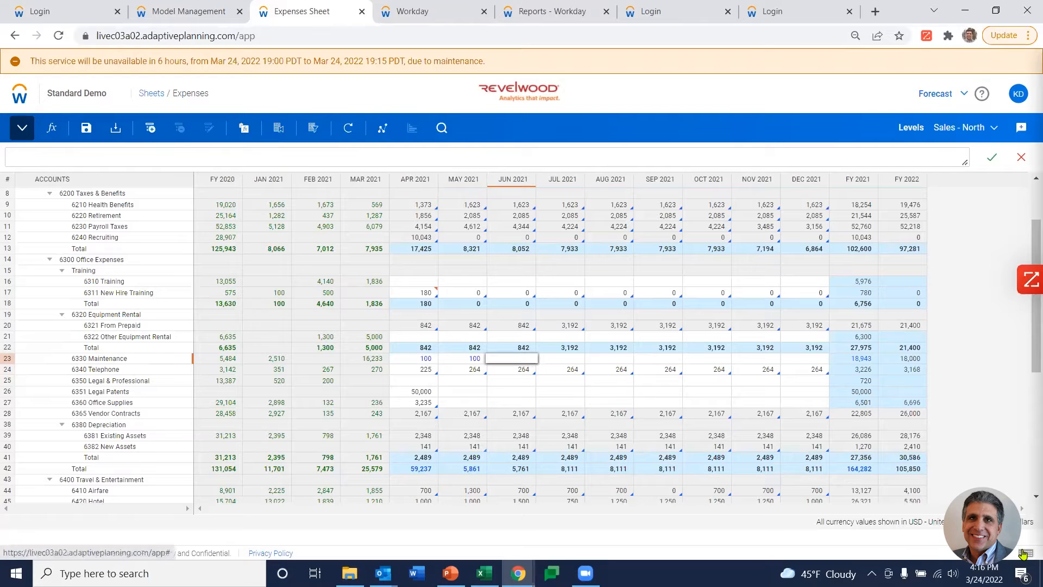
pyautogui.hotkey('ctrl', 'alt', 'k')
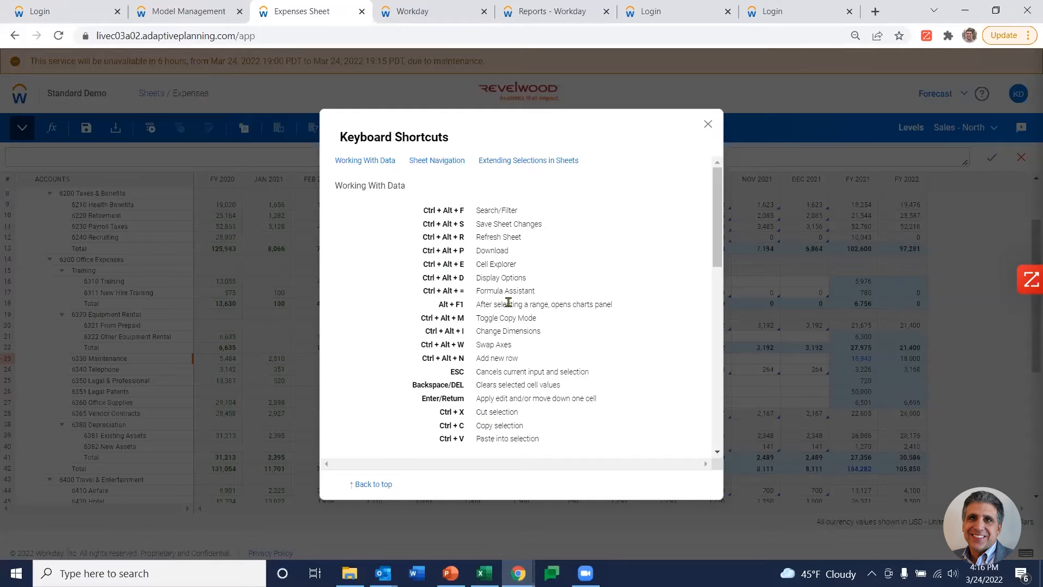
pyautogui.click(707, 124)
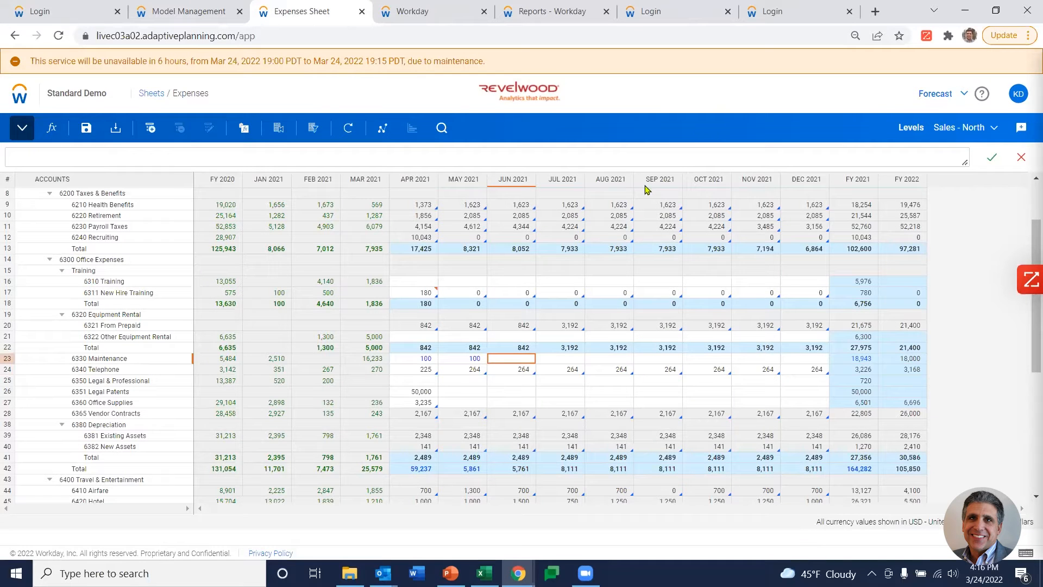
# - Copy the April 2021 value of 6330 Maintenance forward to the end of the version and save the sheet
pyautogui.click(422, 361)
pyautogui.rightClick(423, 364)
pyautogui.moveTo(438, 408)
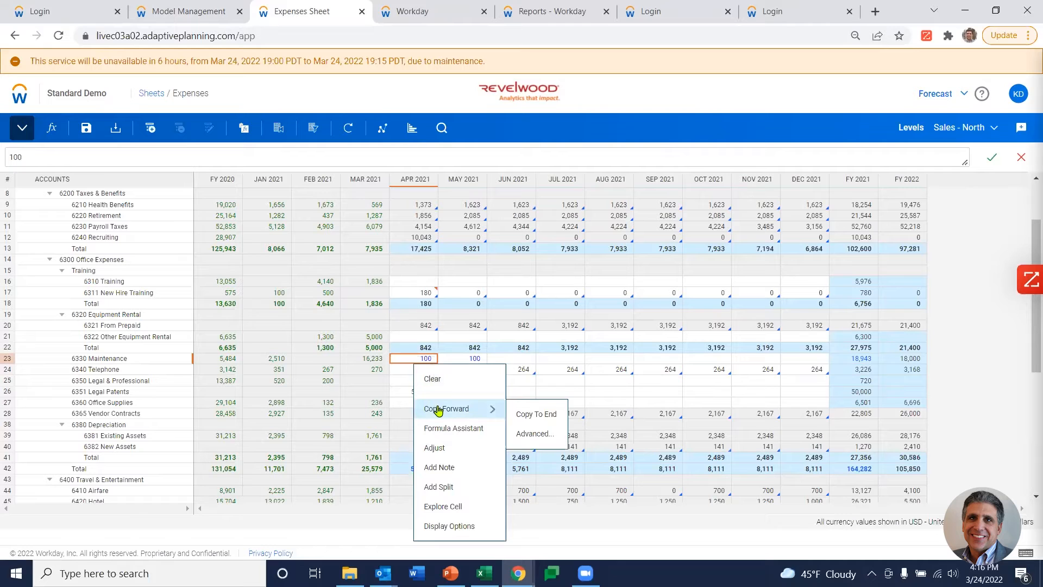
pyautogui.click(535, 414)
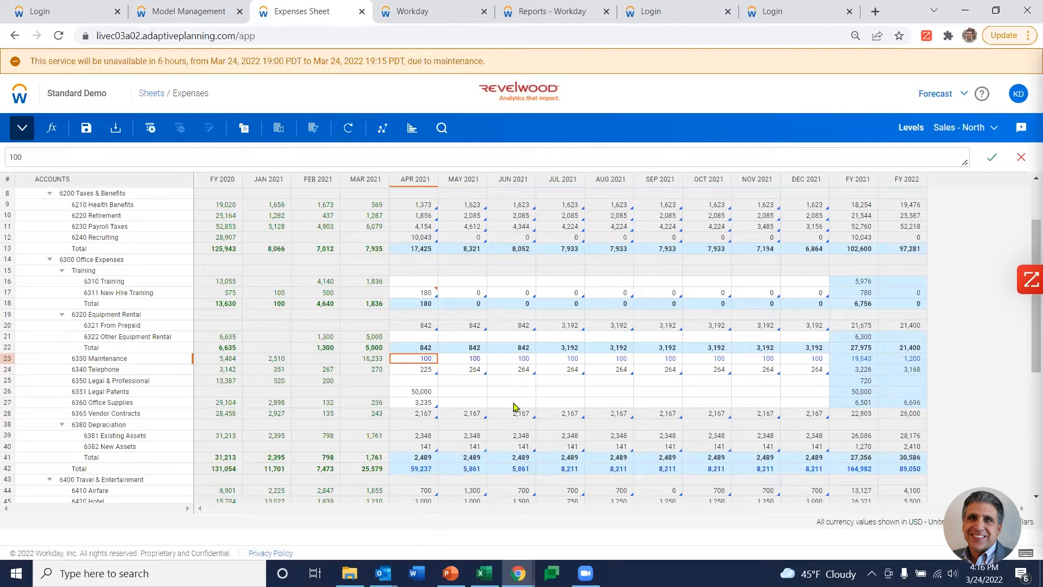
pyautogui.click(85, 132)
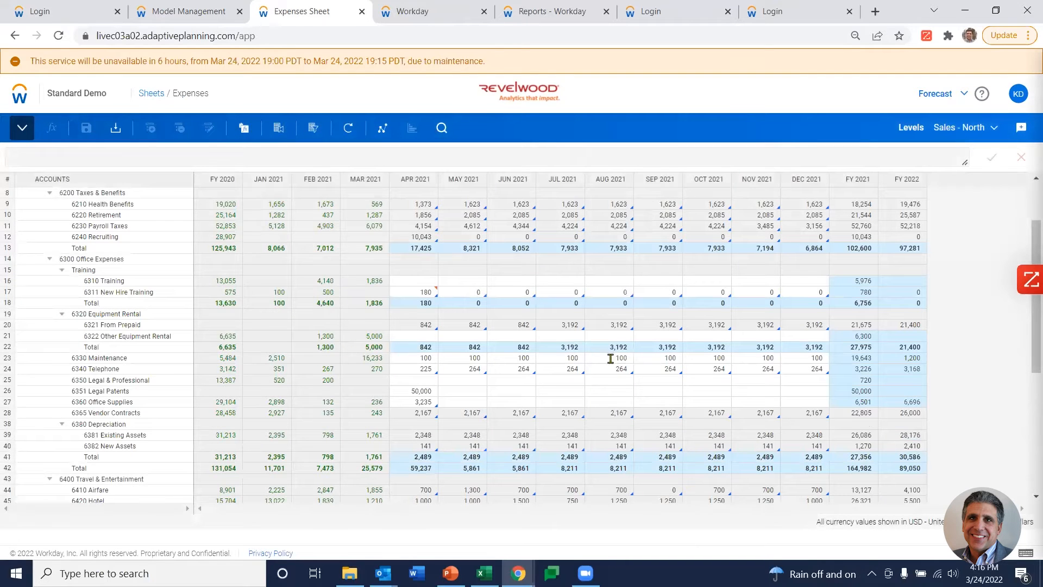
# - Set the FY 2021 total of 6330 Maintenance to 50000, distribute it proportionally across the contributing cells, and save
pyautogui.click(854, 359)
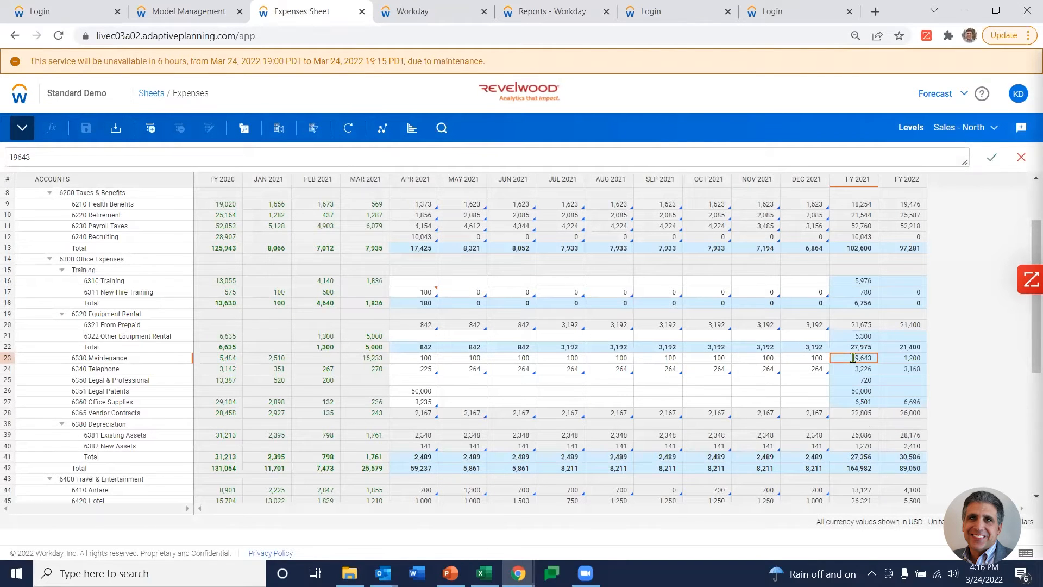
pyautogui.write('50000')
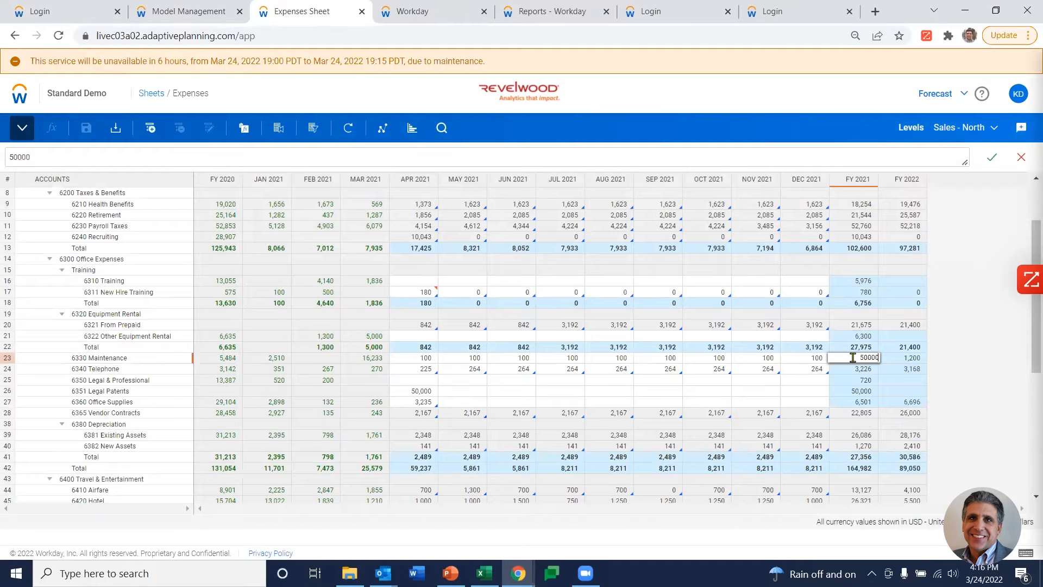
pyautogui.press('Tab')
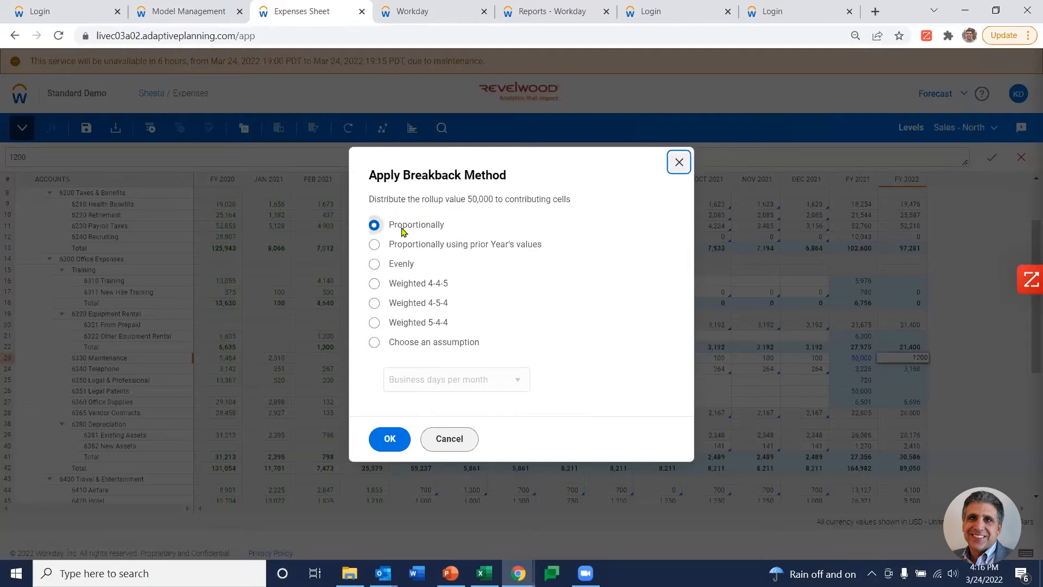
pyautogui.click(388, 435)
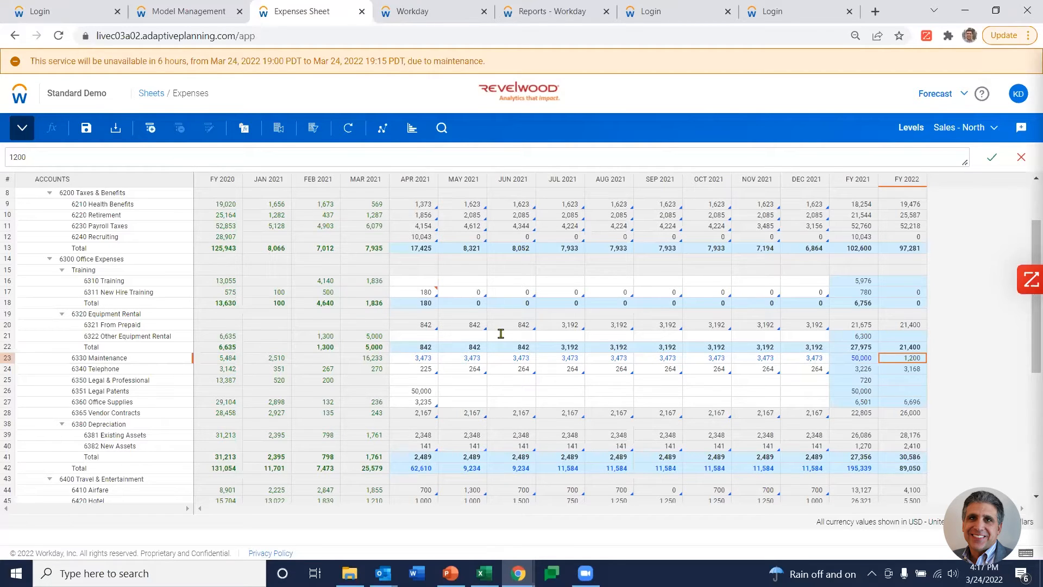
pyautogui.click(87, 130)
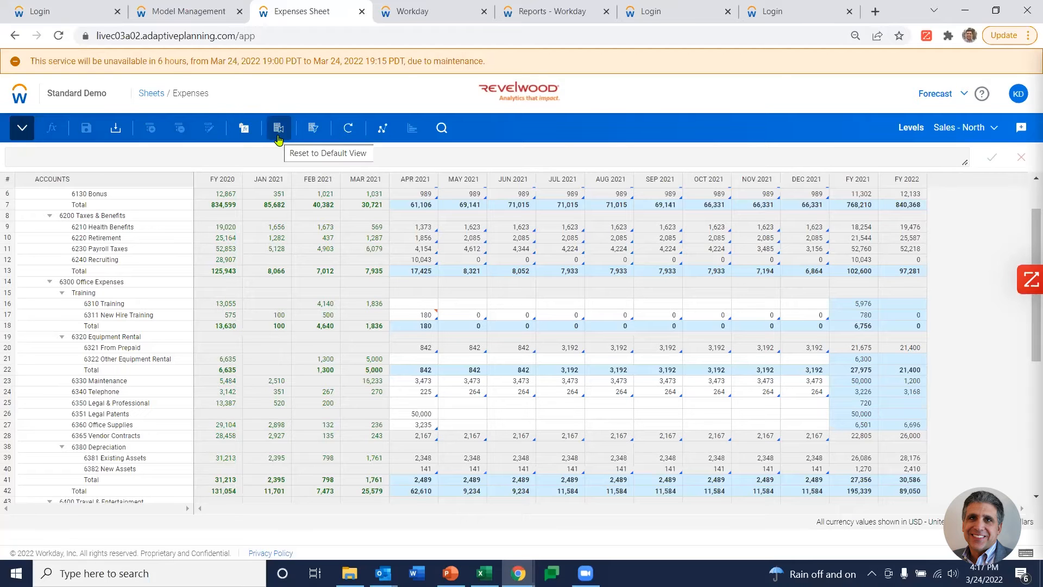
# - Display the monthly columns for FY 2020 in the sheet and look through them
pyautogui.click(313, 129)
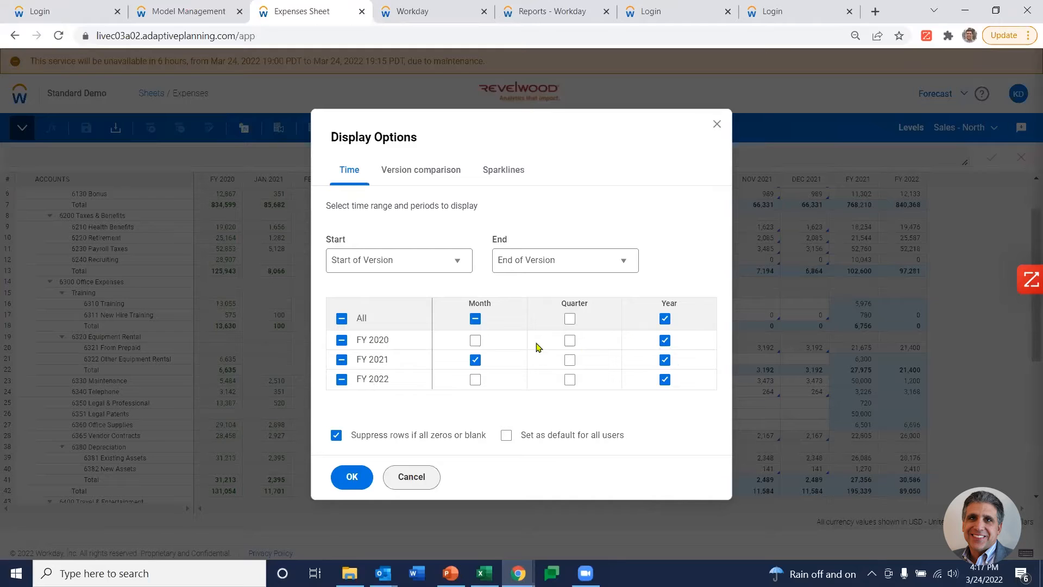
pyautogui.click(475, 341)
pyautogui.click(352, 478)
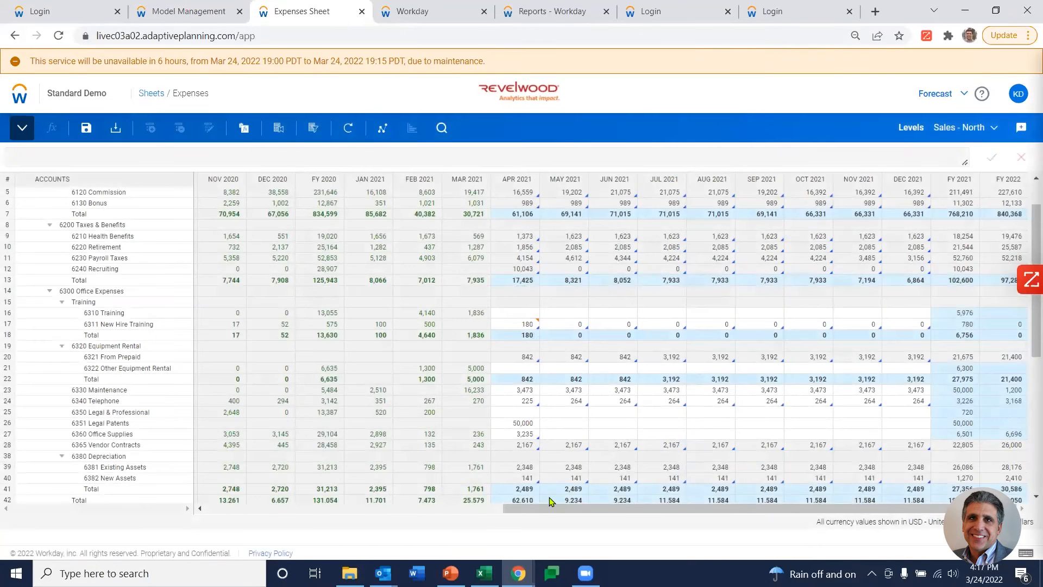
pyautogui.moveTo(552, 513); pyautogui.dragTo(395, 514)
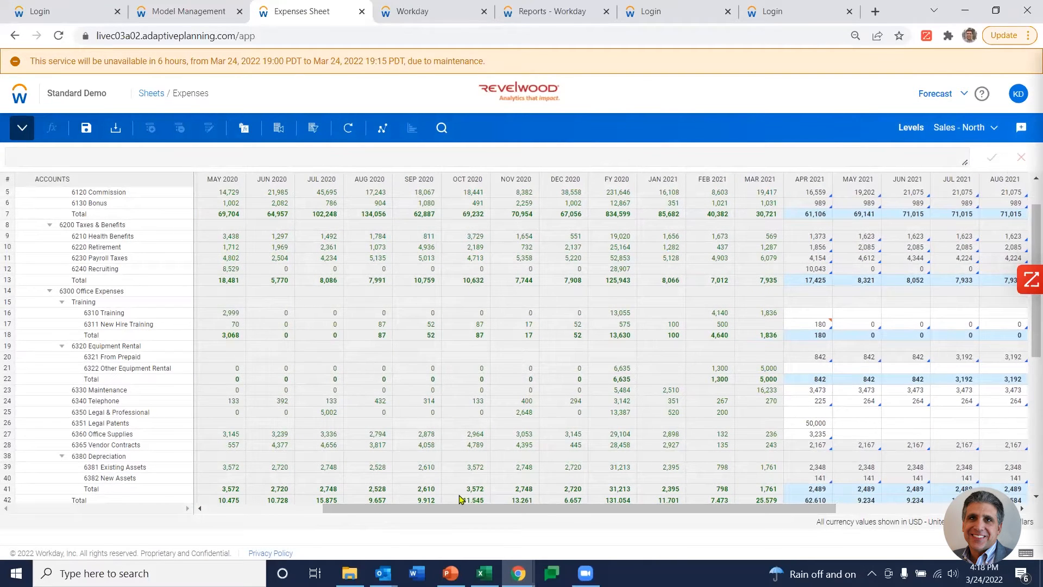
pyautogui.moveTo(438, 510); pyautogui.dragTo(646, 510)
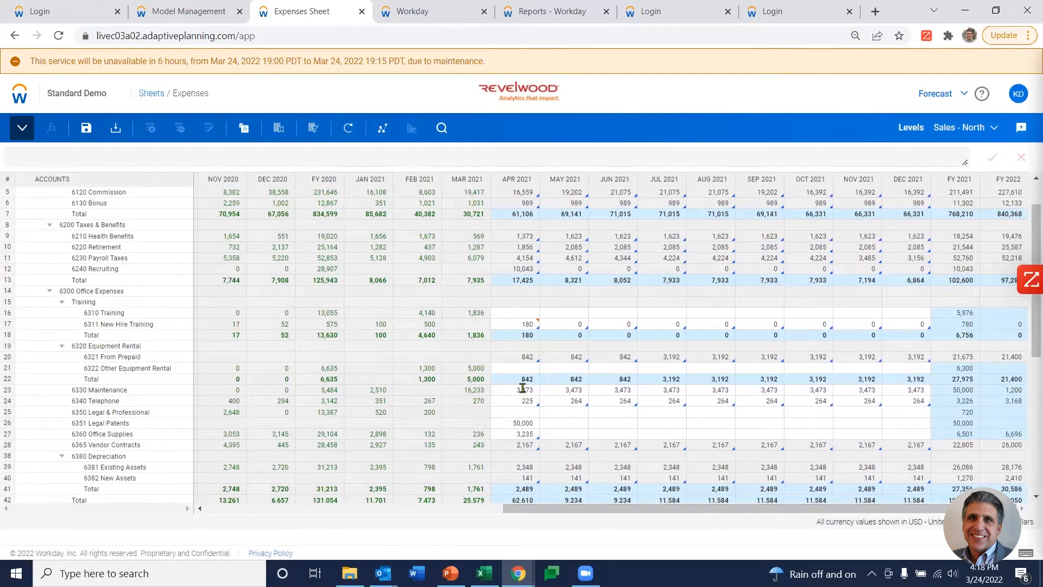
# - Turn off the monthly columns for FY 2020 in the sheet's display options
pyautogui.click(314, 129)
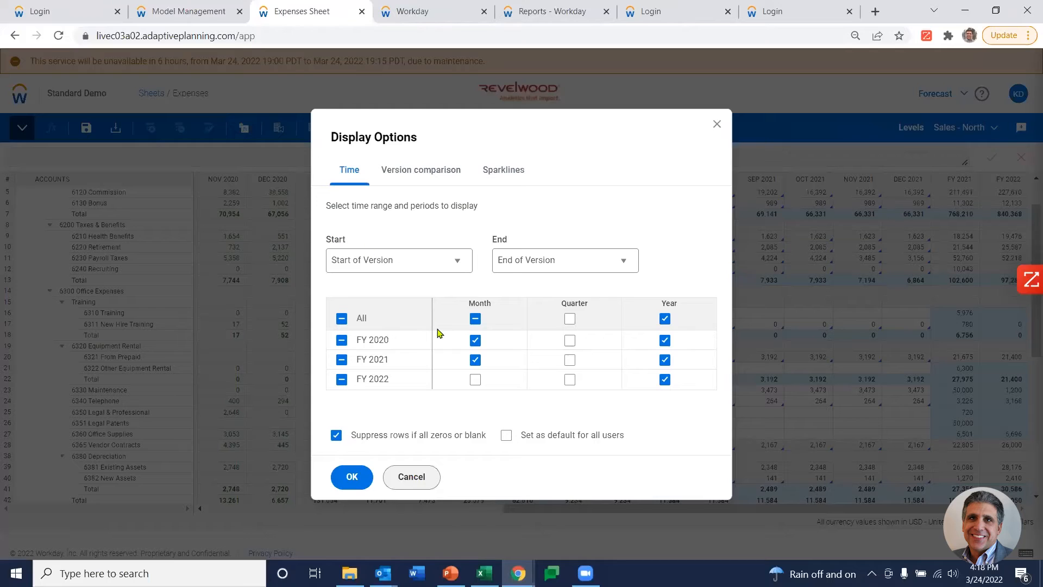
pyautogui.click(475, 341)
pyautogui.click(351, 477)
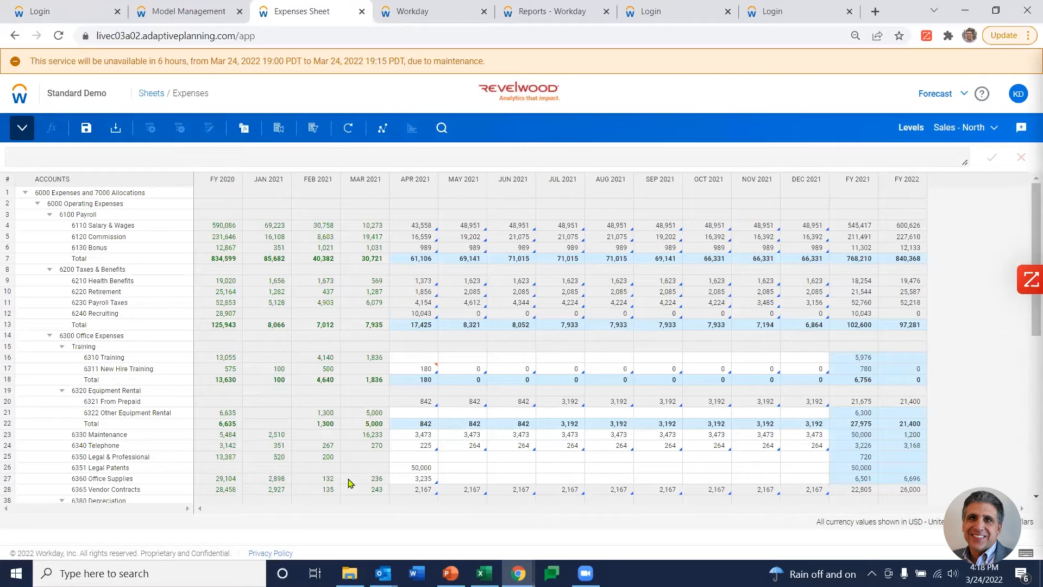
# - Explore the April 2021 cell of 6330 Maintenance, review its audit trail of changes, and close the cell details
pyautogui.rightClick(409, 438)
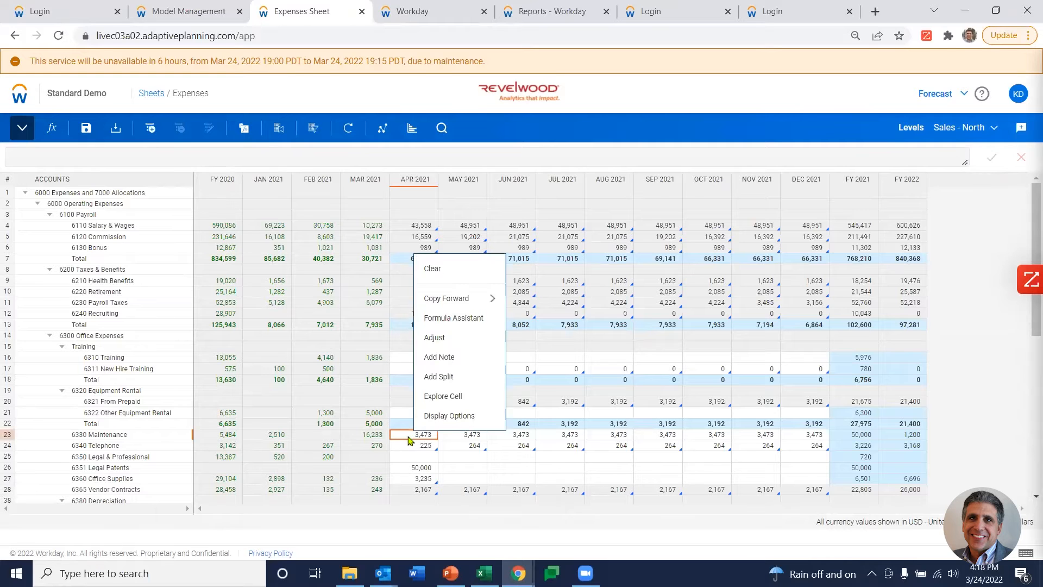
pyautogui.click(443, 397)
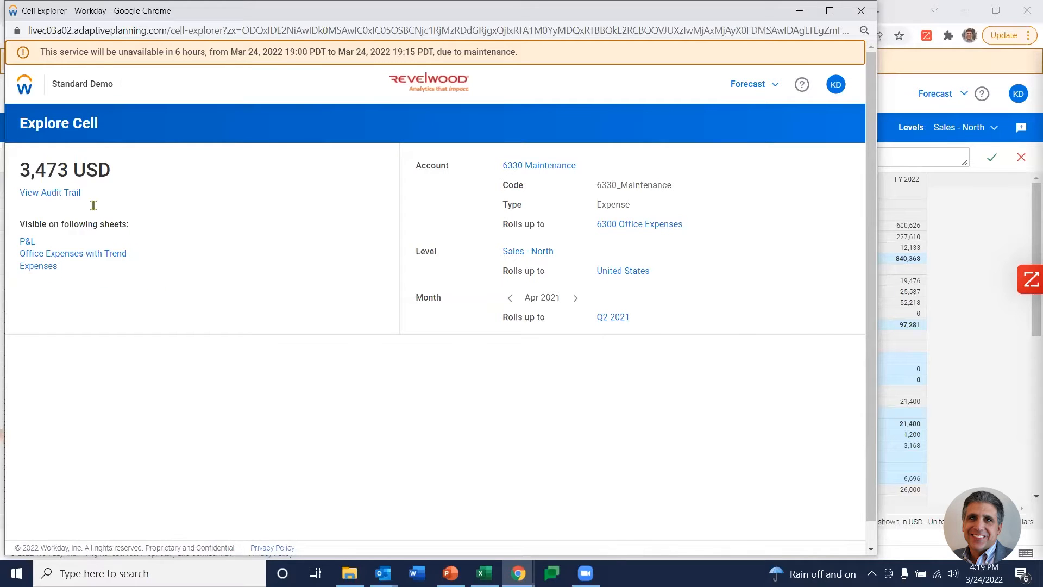
pyautogui.click(50, 194)
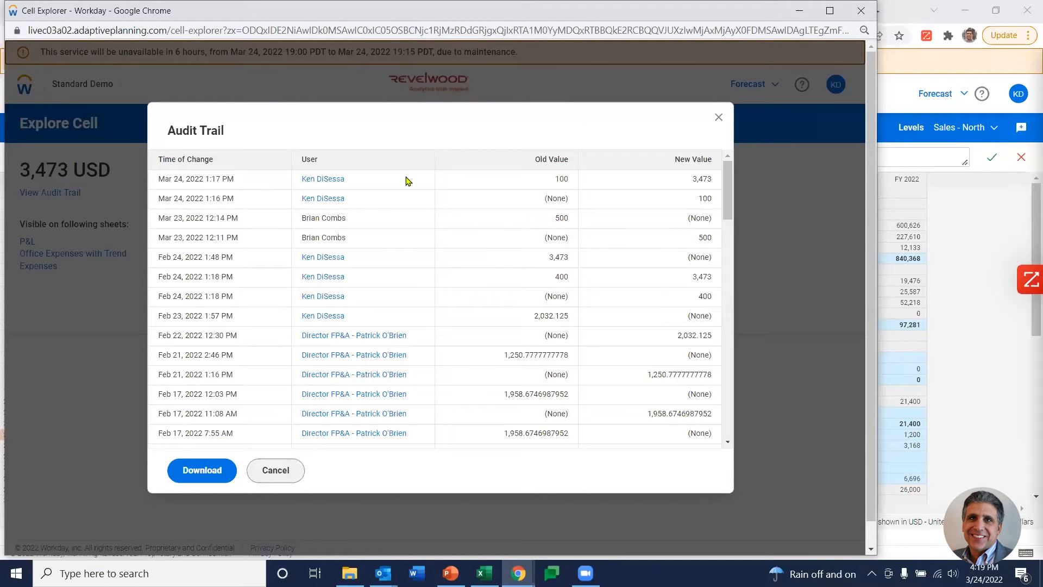
pyautogui.moveTo(267, 182); pyautogui.dragTo(258, 195)
pyautogui.click(257, 202)
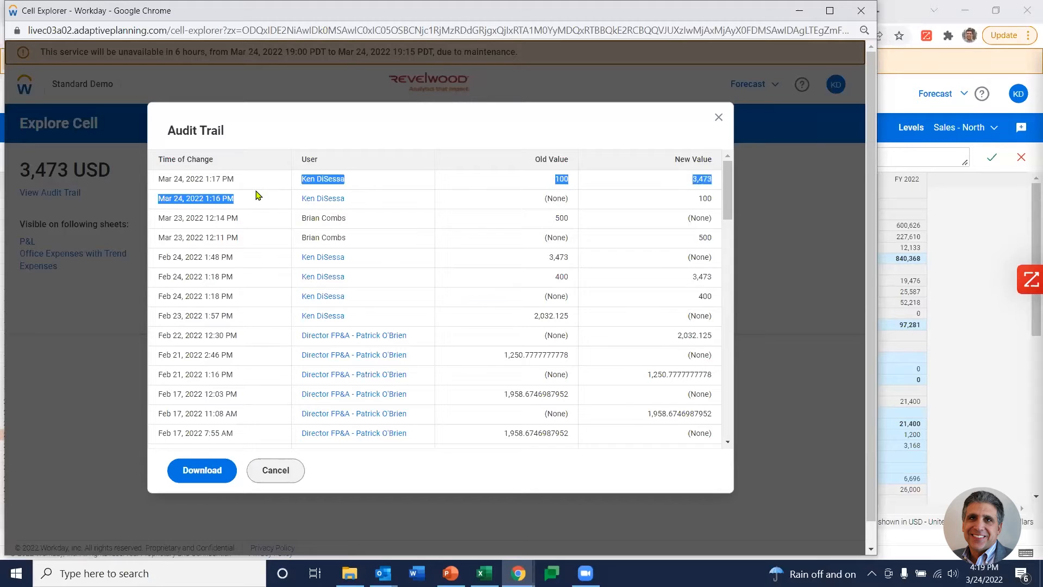
pyautogui.click(261, 196)
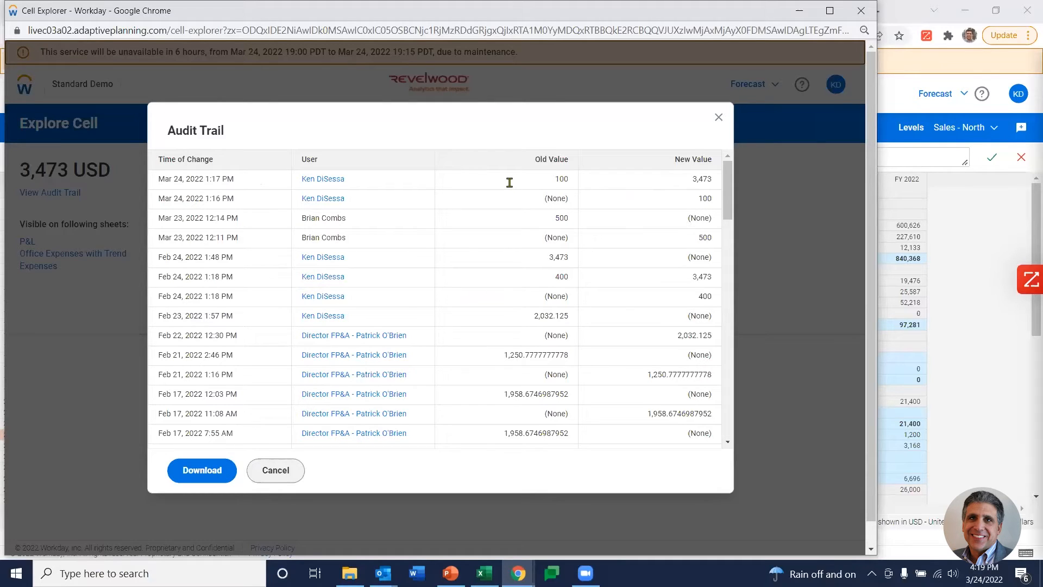
pyautogui.moveTo(555, 179); pyautogui.dragTo(560, 178)
pyautogui.click(718, 119)
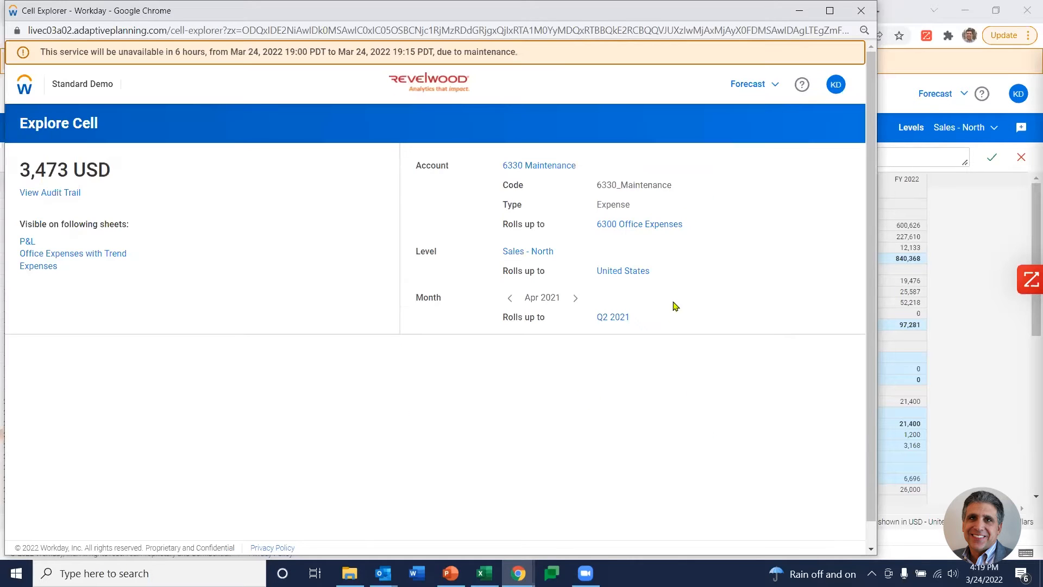
pyautogui.click(862, 10)
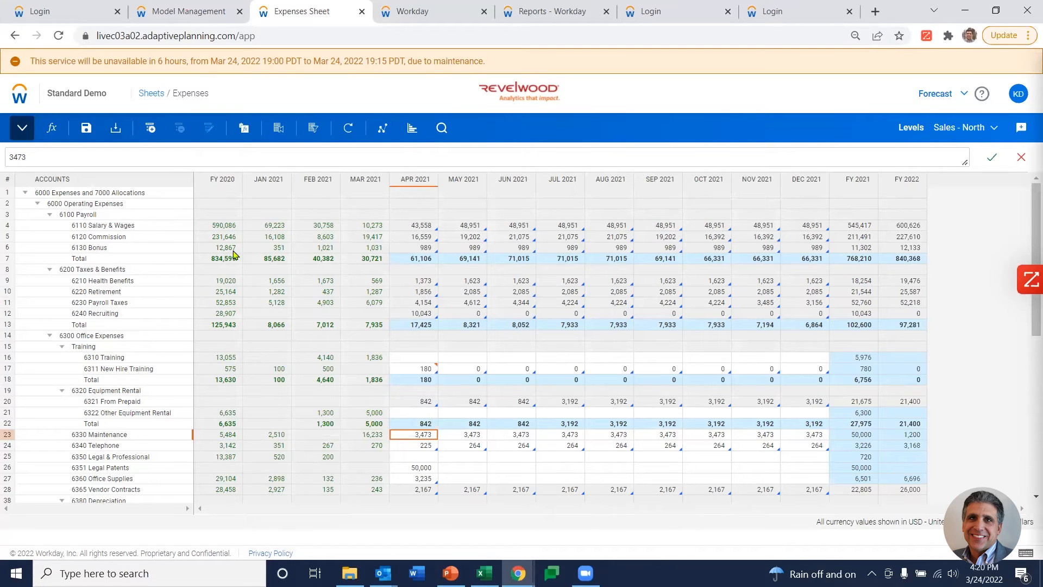
pyautogui.moveTo(83, 227)
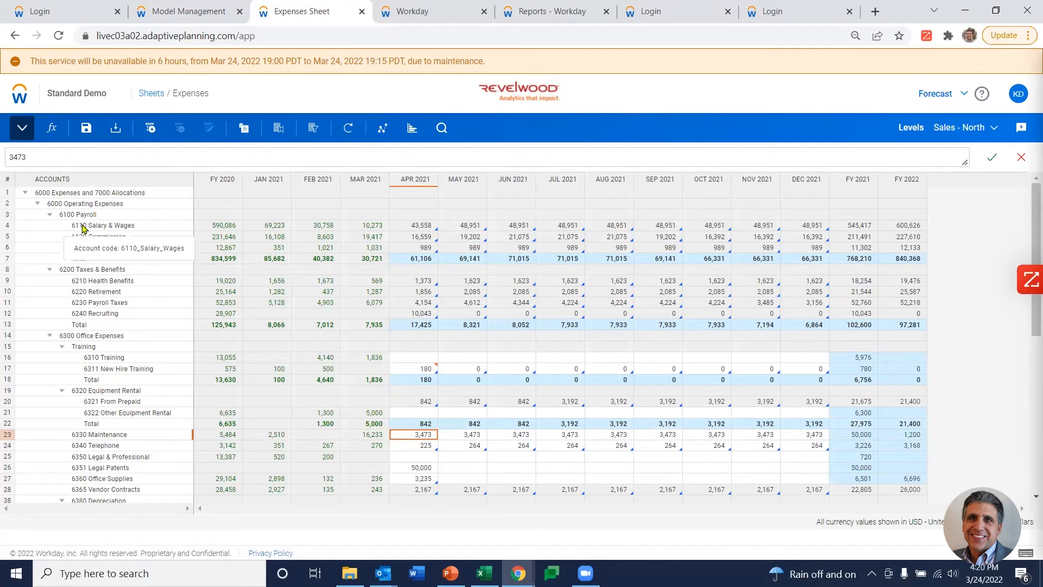
# - Explore the April 2021 cell of 6110 Salary & Wages, trace its formula to the contributing rows, and open the source Workforce Planning sheet
pyautogui.moveTo(184, 233)
pyautogui.moveTo(412, 228)
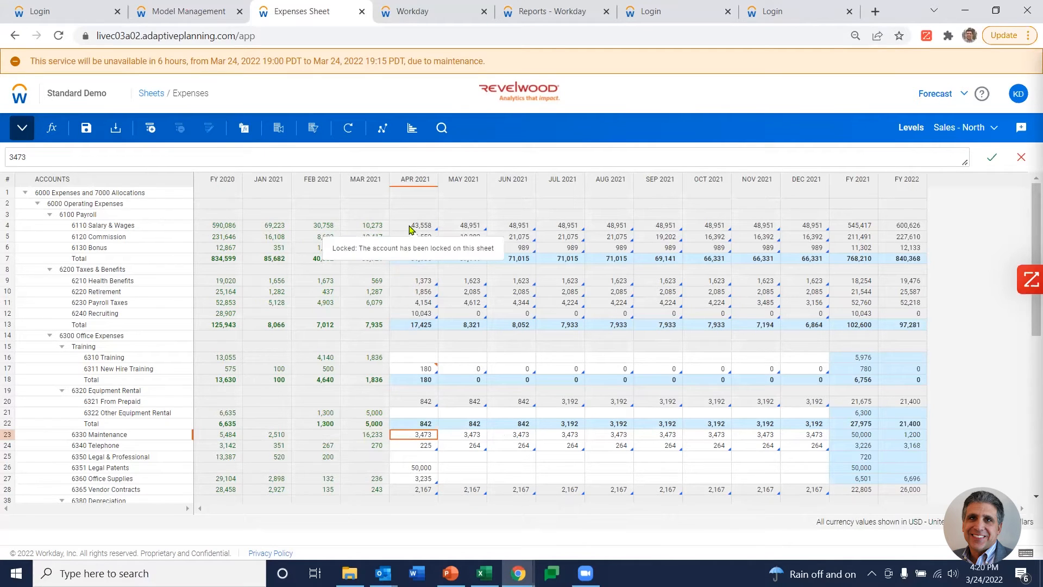
pyautogui.click(411, 228)
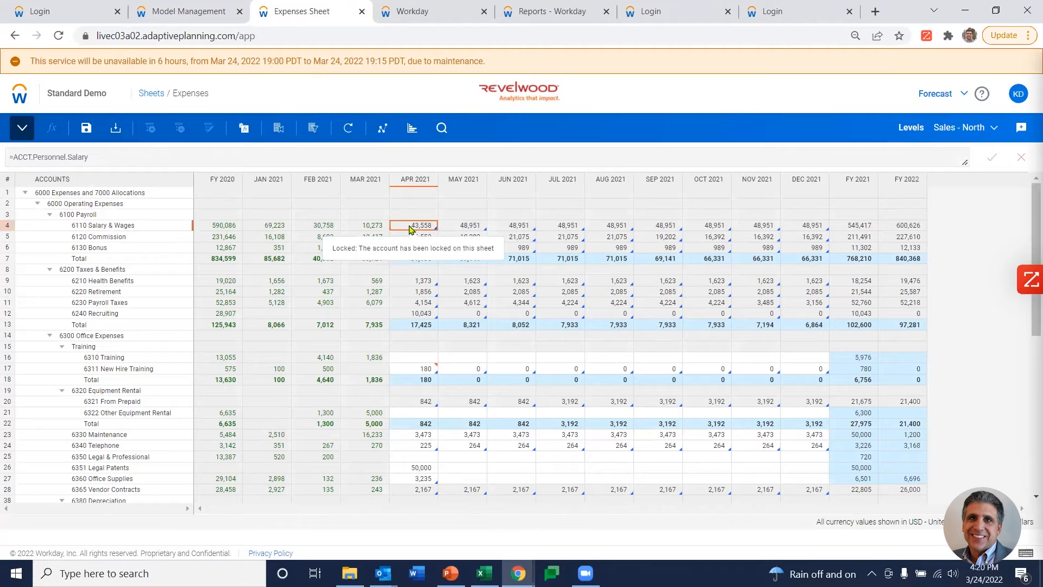
pyautogui.rightClick(411, 228)
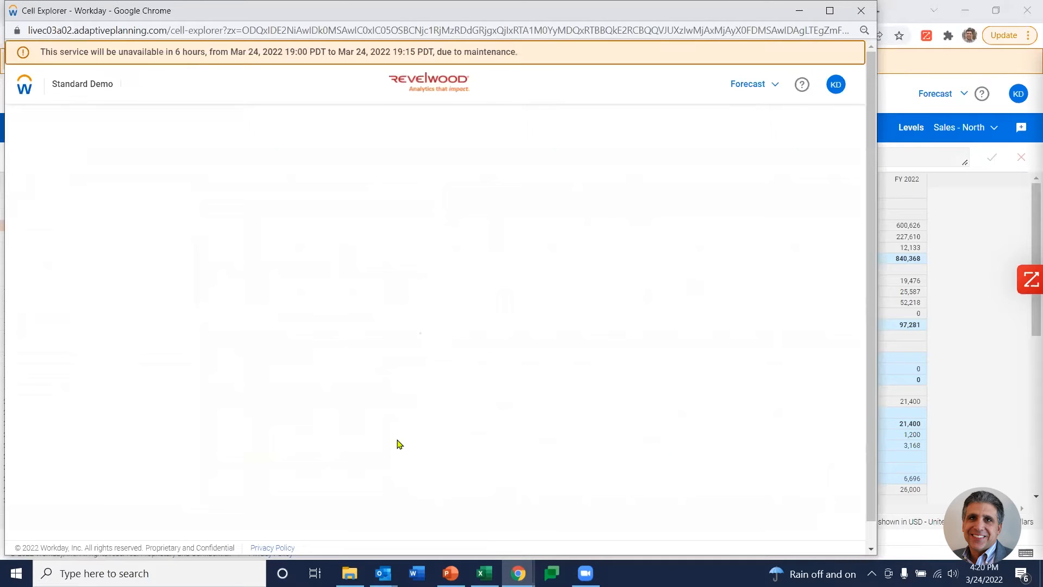
pyautogui.click(261, 371)
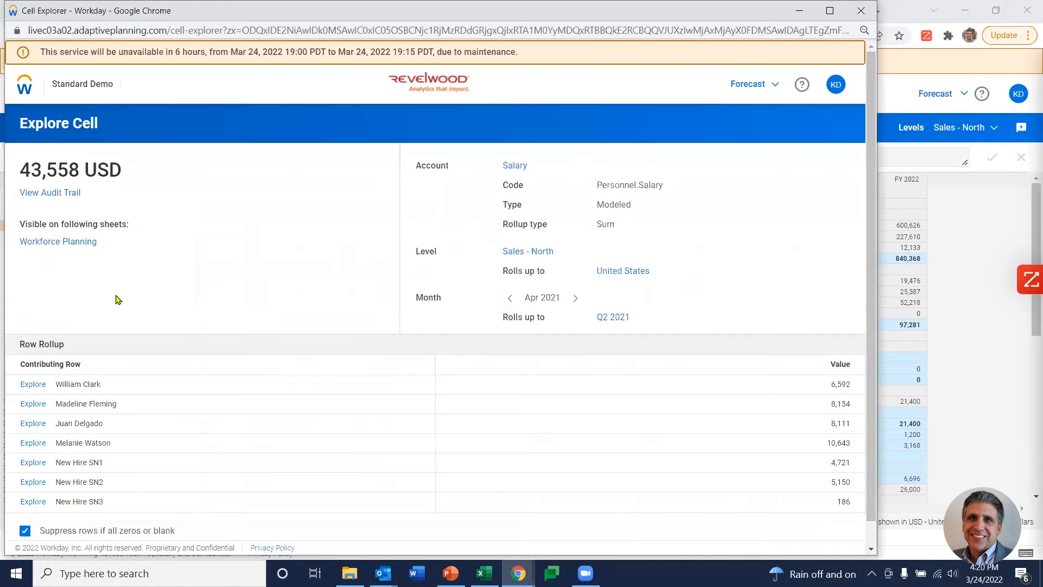
pyautogui.click(61, 243)
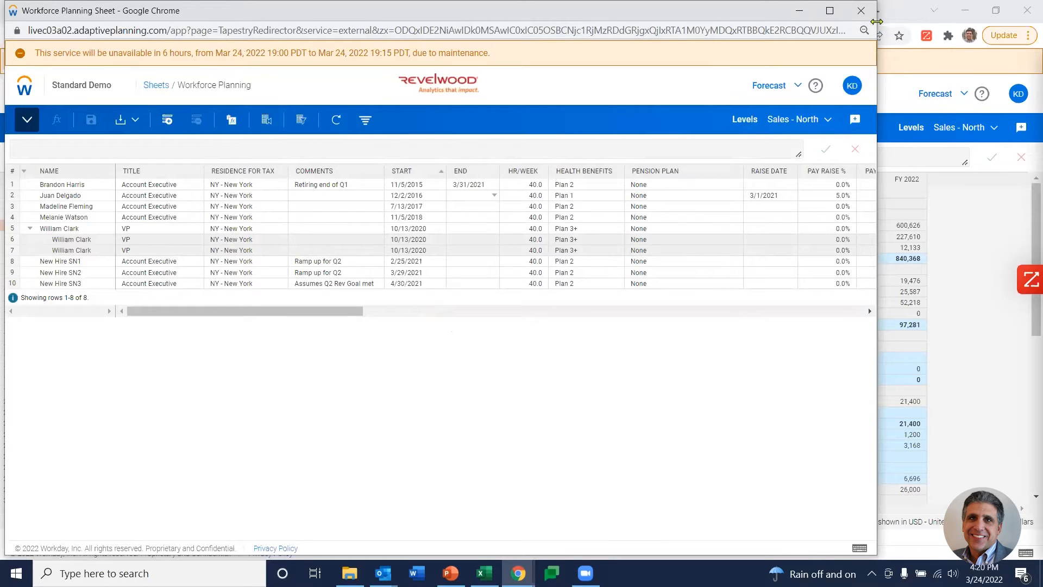
# - Widen the Workforce Planning window, inspect the start date and title choices of existing rows without changing them, and close the window
pyautogui.moveTo(876, 21); pyautogui.dragTo(1024, 21)
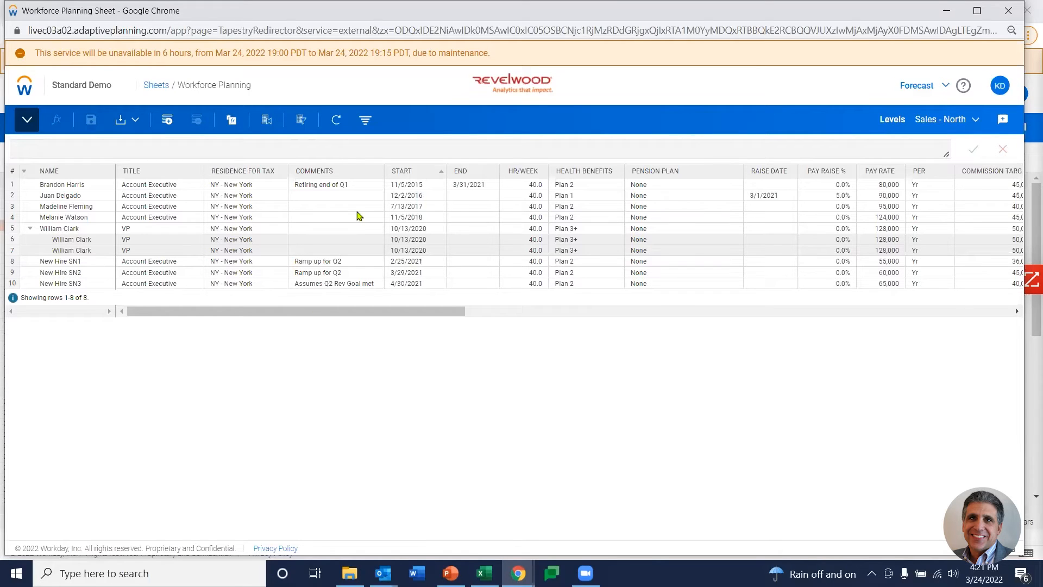
pyautogui.click(434, 197)
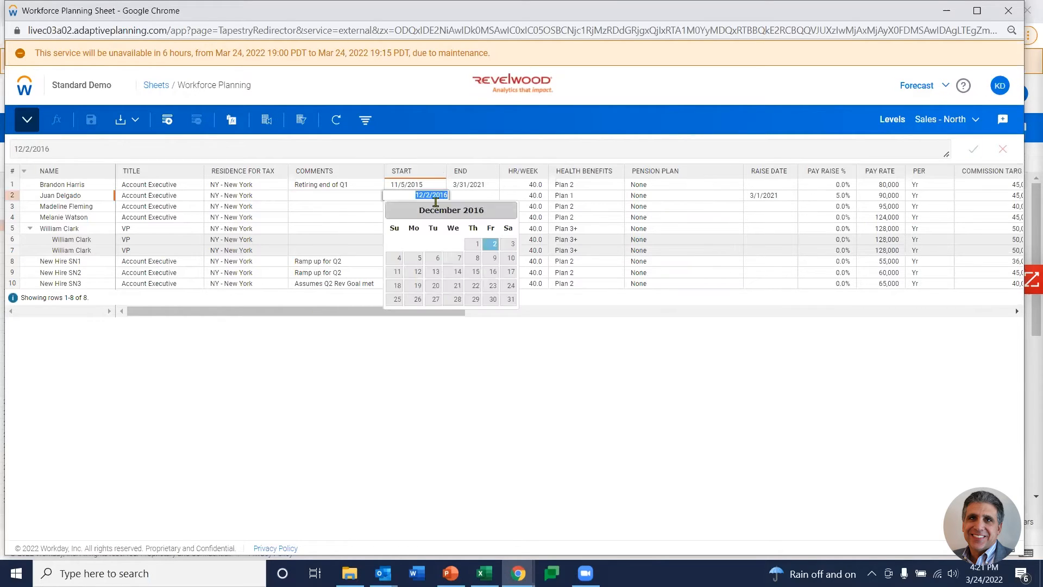
pyautogui.click(191, 186)
pyautogui.click(192, 185)
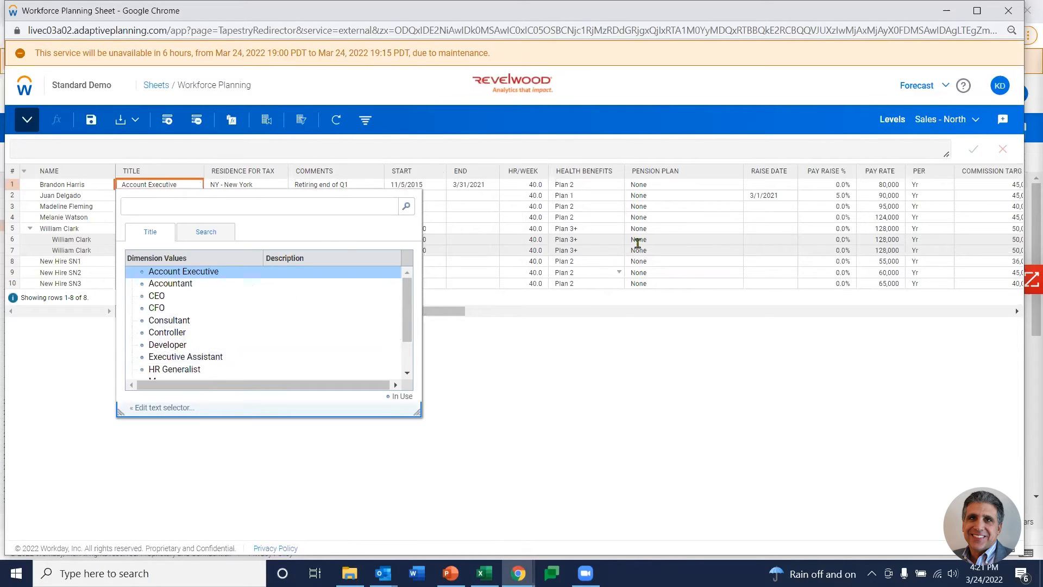
pyautogui.click(350, 184)
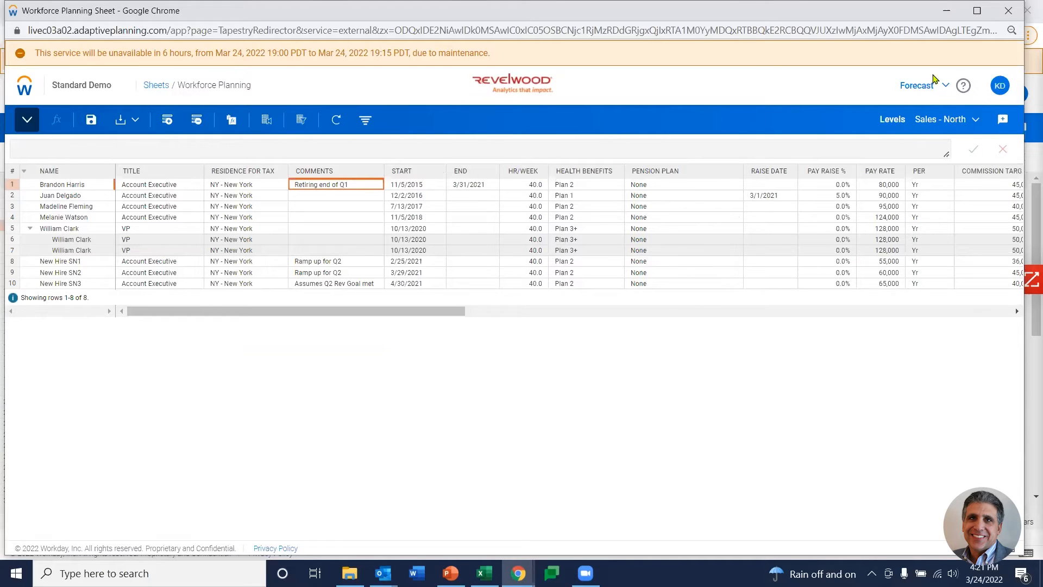
pyautogui.click(1009, 11)
pyautogui.click(575, 108)
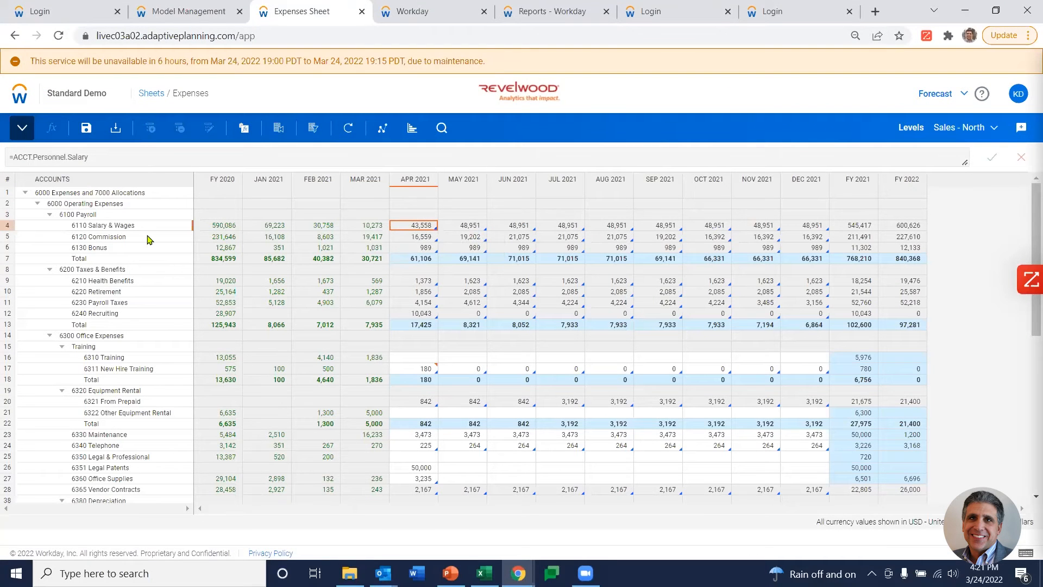
# - Check the April 2021 formula of 6120 Commission, and trace the April 2021 cell of 6410 Airfare through its formula to the Travel sheet
pyautogui.click(405, 239)
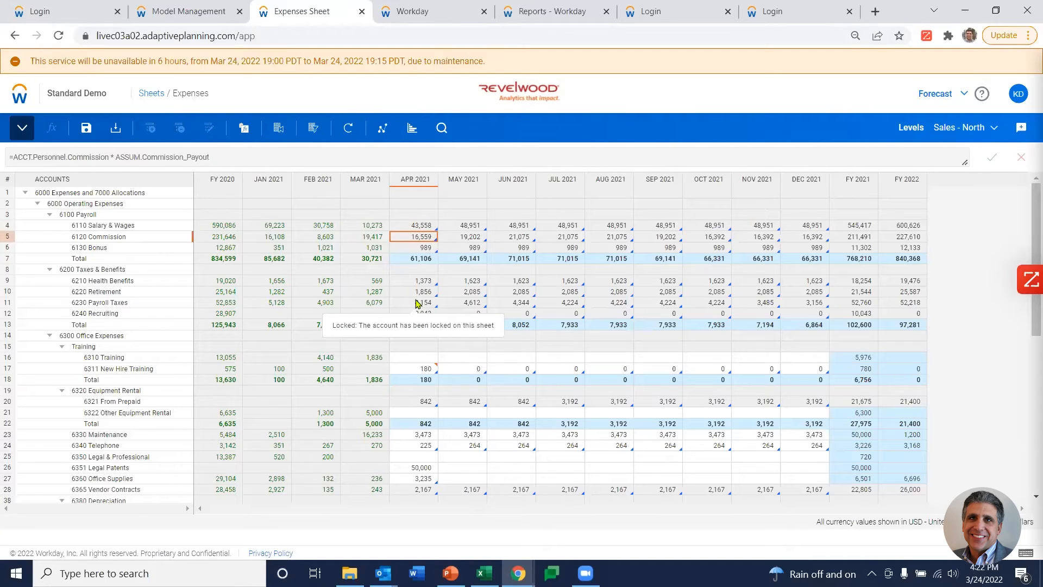
pyautogui.scroll(-3, 130, 411)
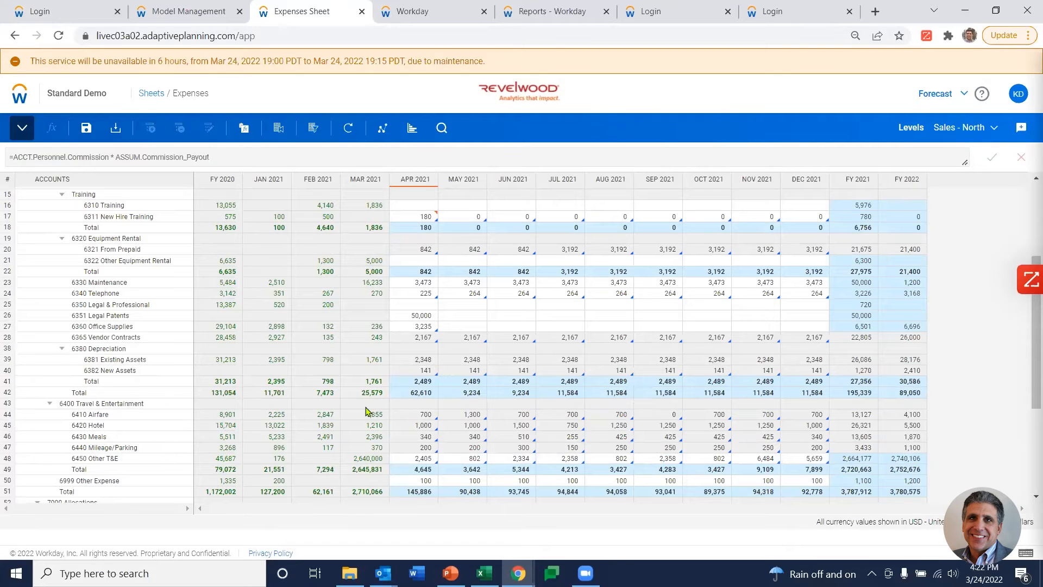
pyautogui.rightClick(417, 417)
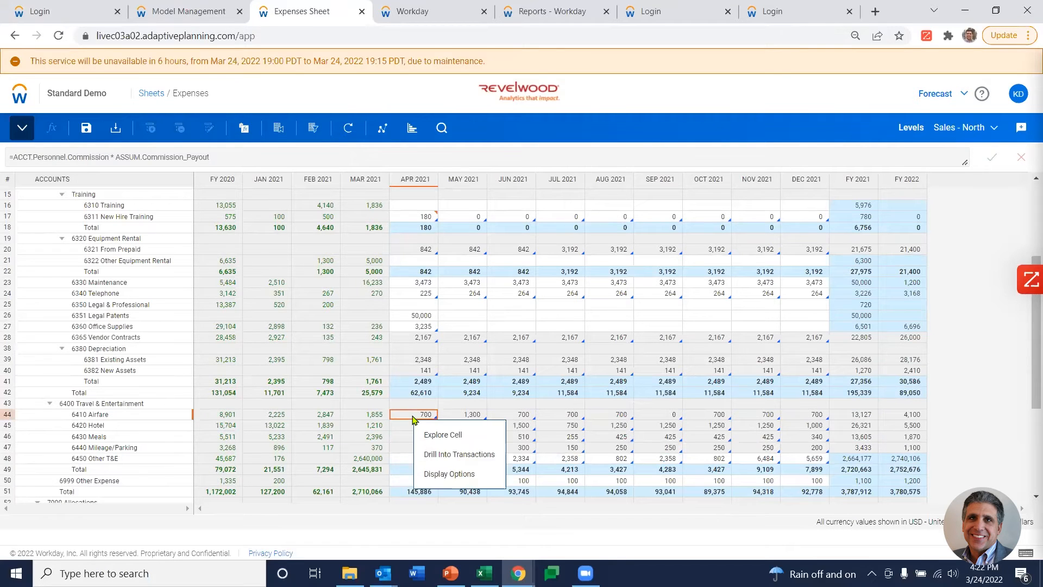
pyautogui.click(438, 435)
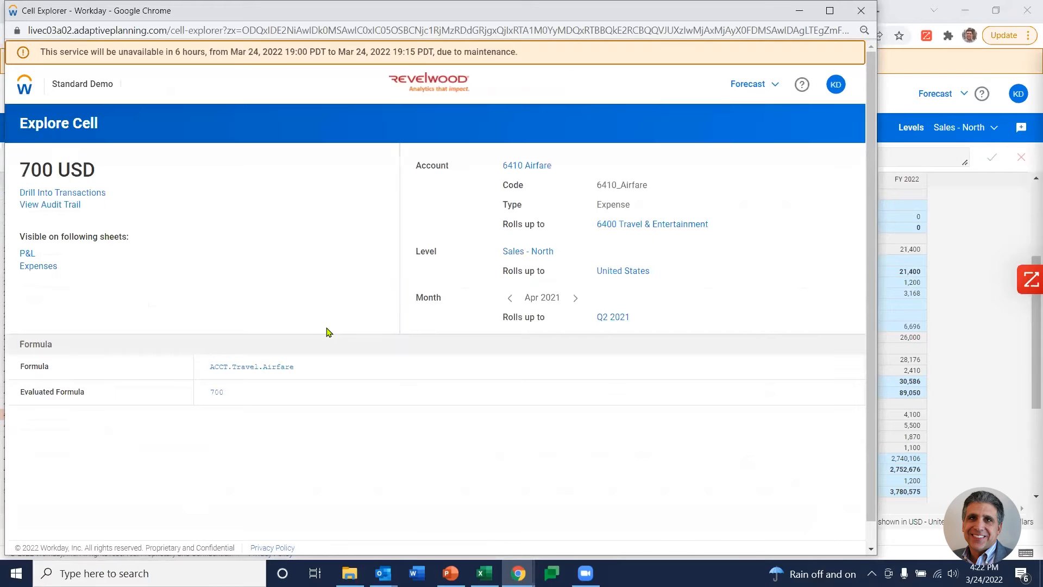
pyautogui.click(242, 369)
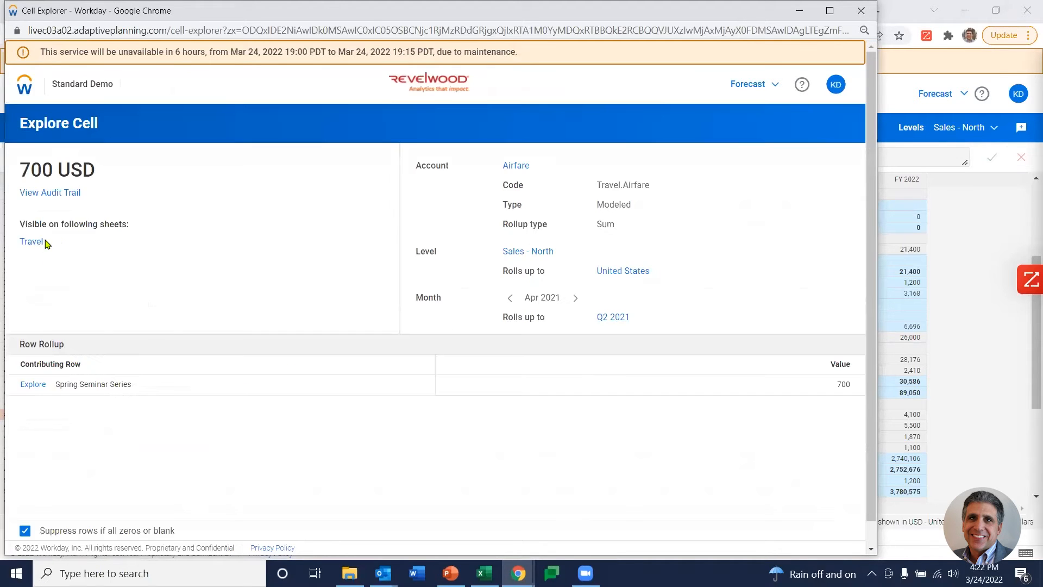
pyautogui.click(33, 241)
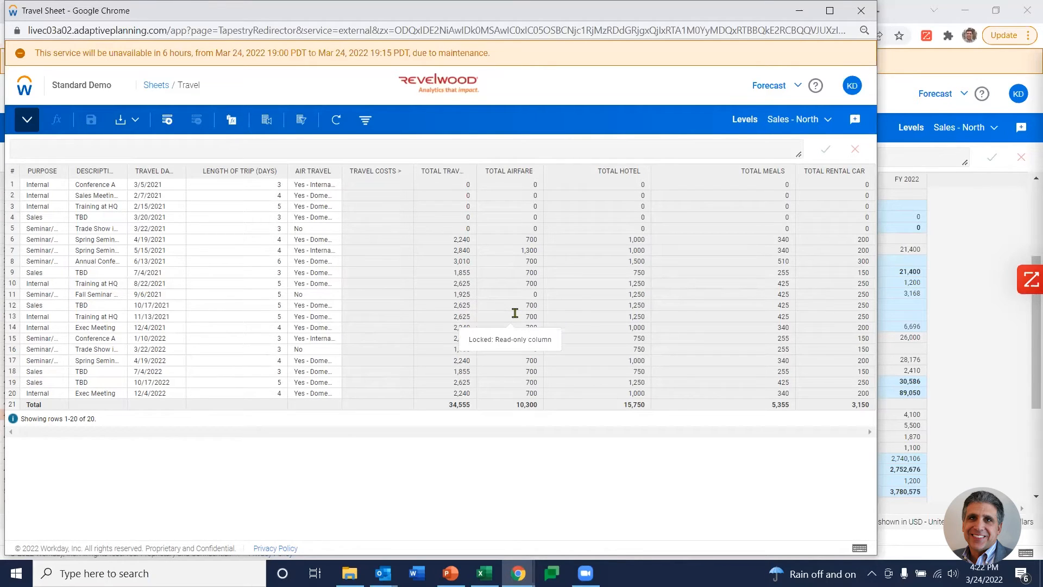
pyautogui.click(851, 11)
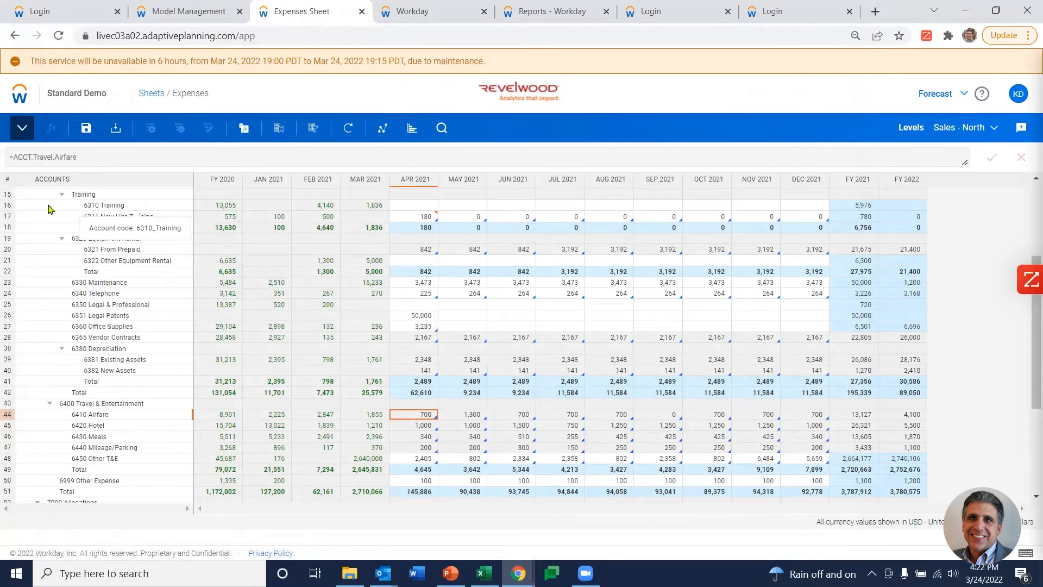
# - Open the Product Revenue sheet, leaving the Expenses sheet without saving
pyautogui.click(19, 96)
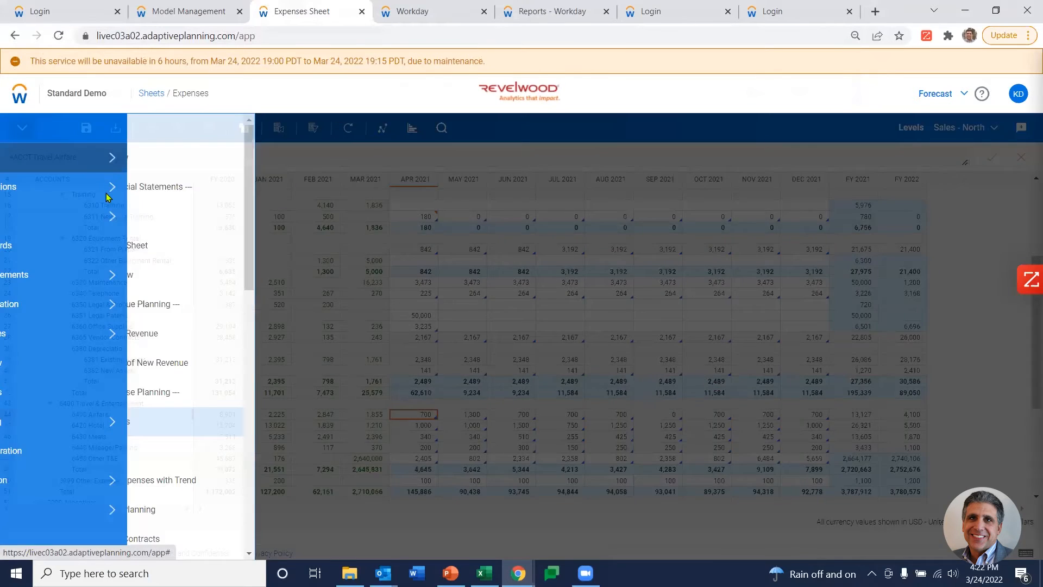
pyautogui.click(154, 157)
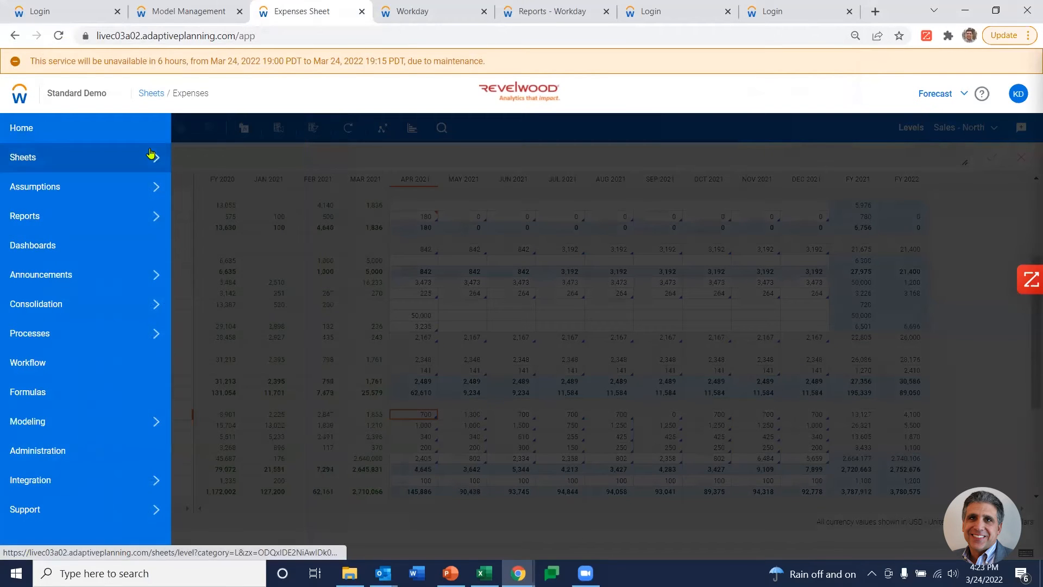
pyautogui.click(156, 157)
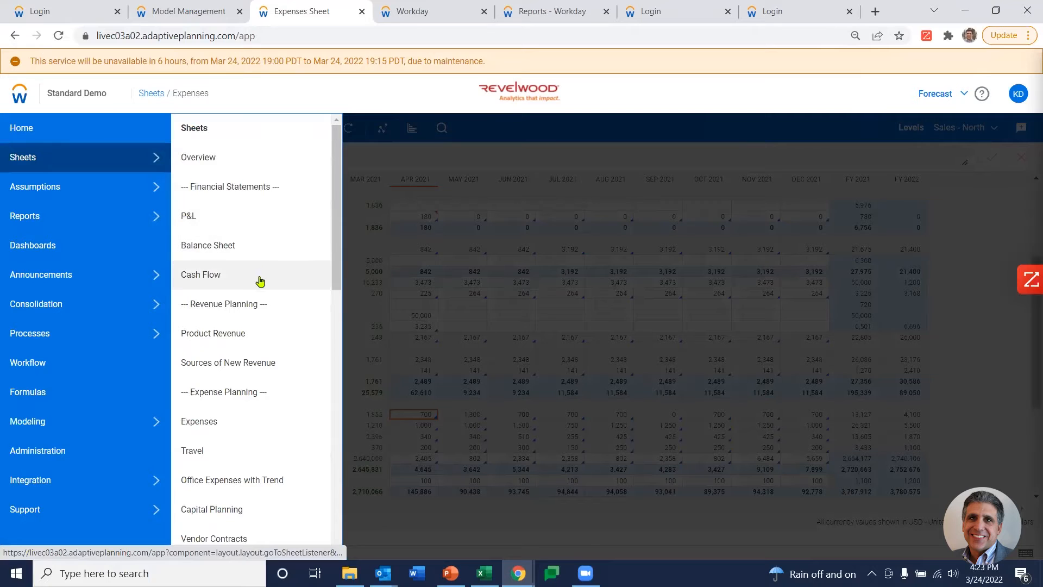
pyautogui.scroll(-1, 259, 282)
pyautogui.click(224, 270)
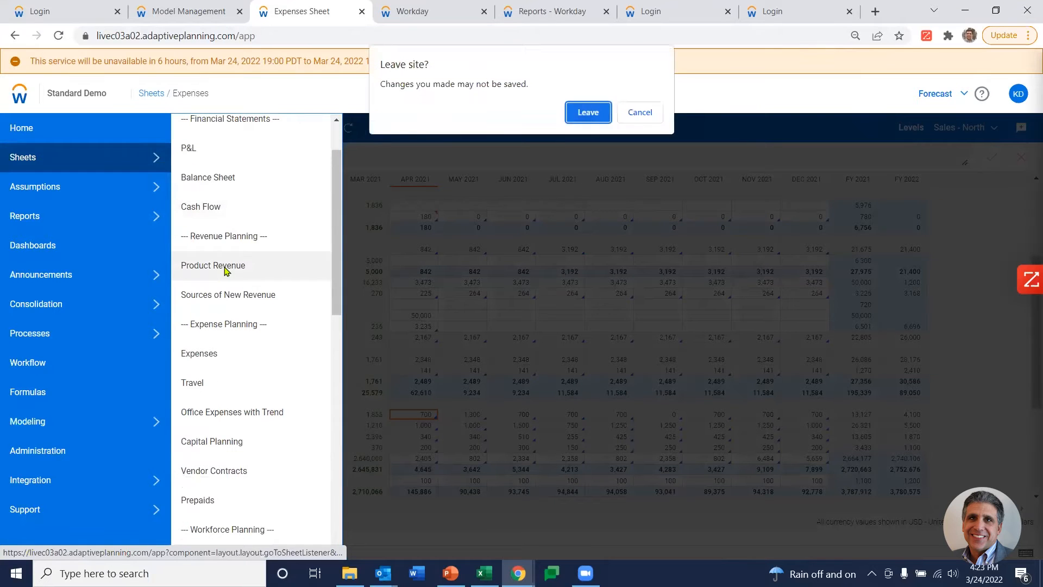
pyautogui.click(568, 114)
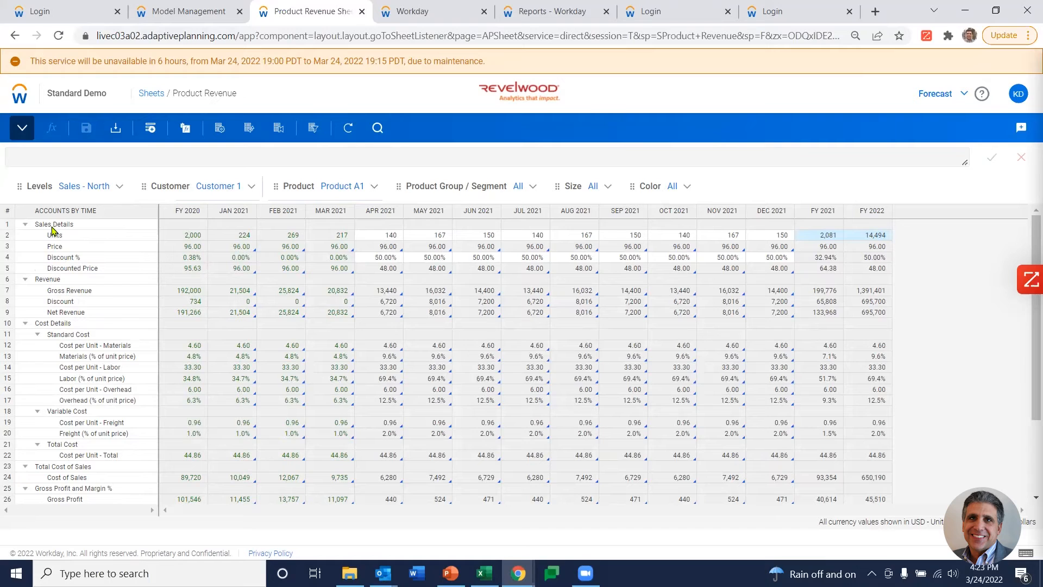
# - Swap Levels into the columns of the Product Revenue sheet in place of Time, and swap Time back
pyautogui.moveTo(74, 182); pyautogui.dragTo(205, 215)
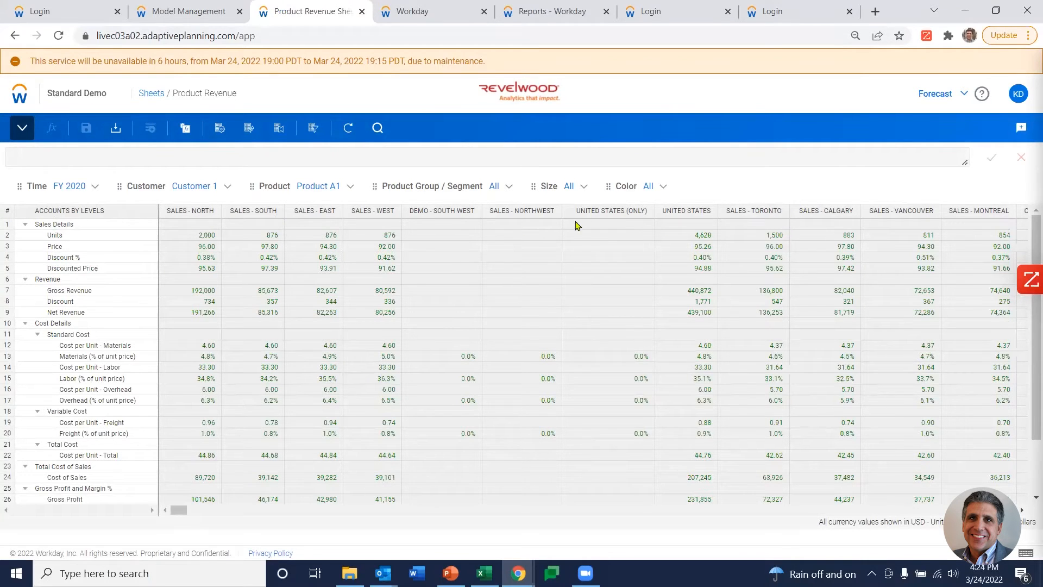
pyautogui.moveTo(45, 191); pyautogui.dragTo(215, 214)
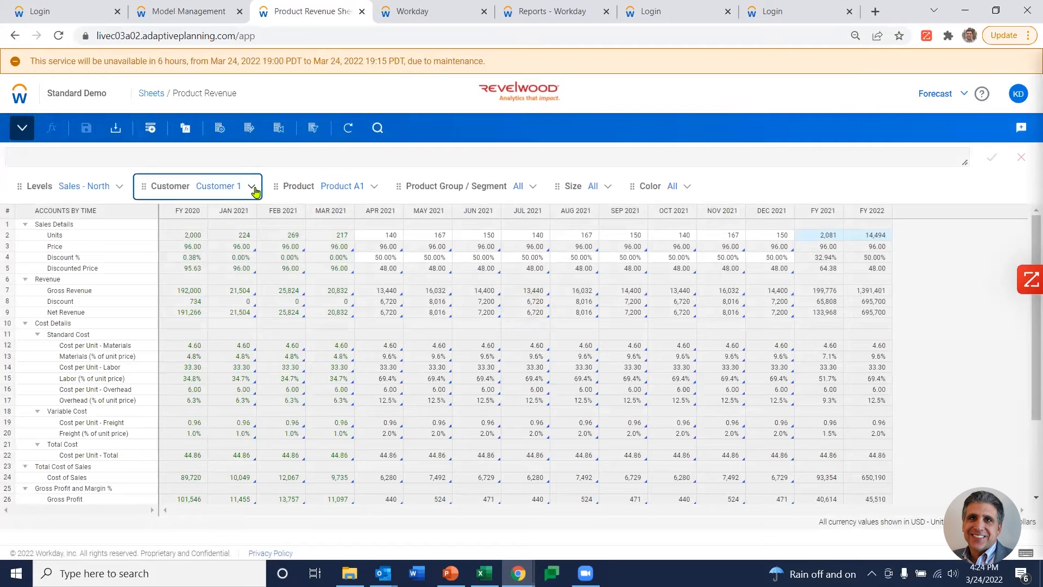
# - Nest Levels beneath Accounts in the Product Revenue rows, look through the accounts by level, and restore the sheet's original layout
pyautogui.click(220, 131)
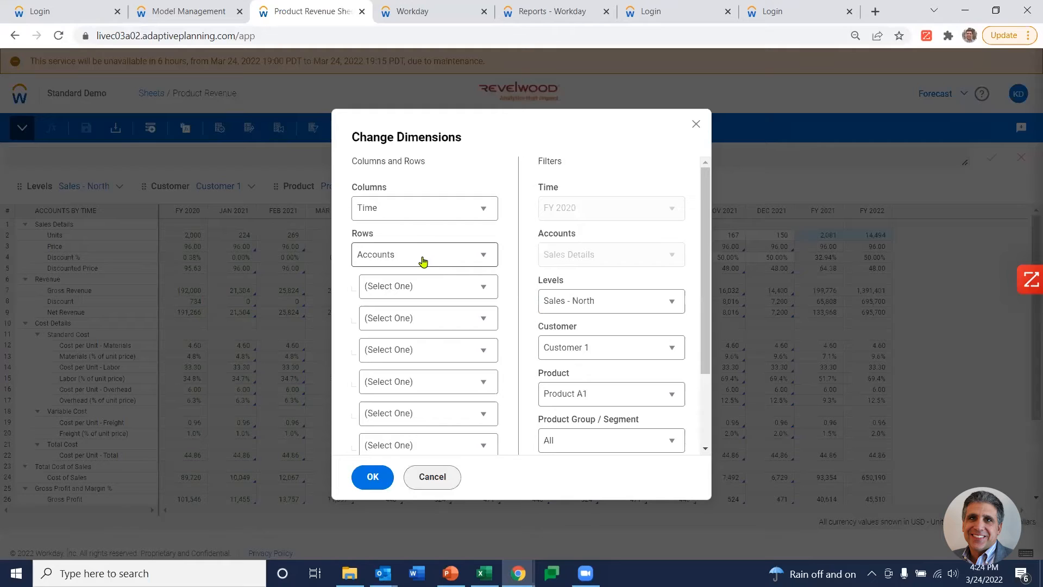
pyautogui.click(473, 288)
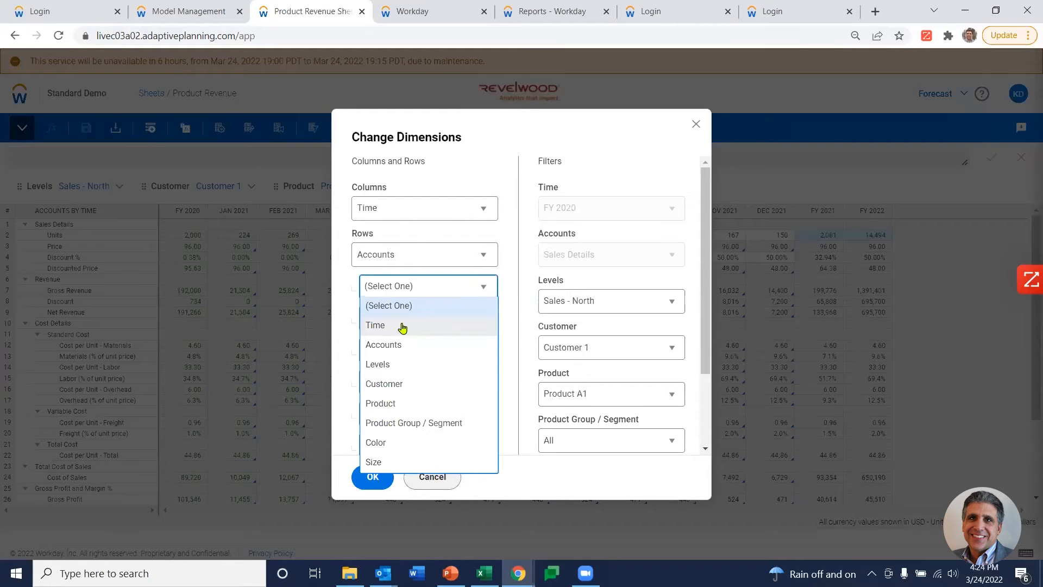
pyautogui.click(400, 366)
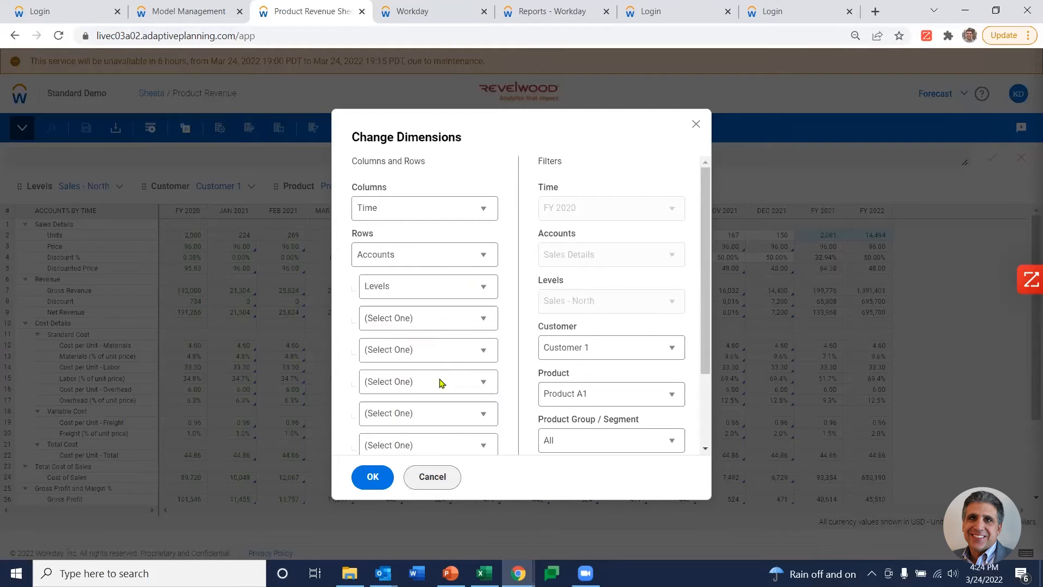
pyautogui.click(370, 476)
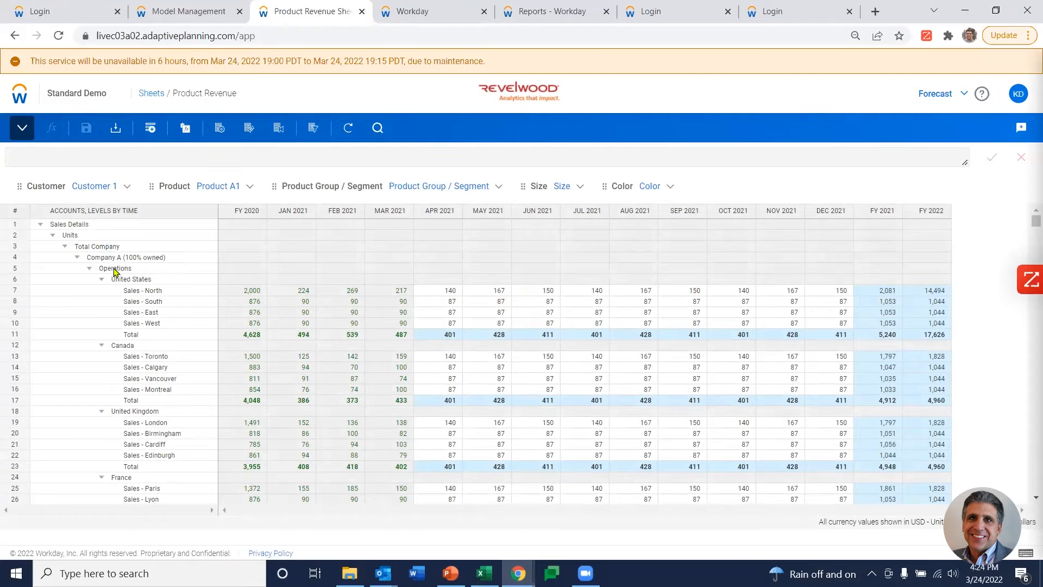
pyautogui.scroll(-10, 118, 471)
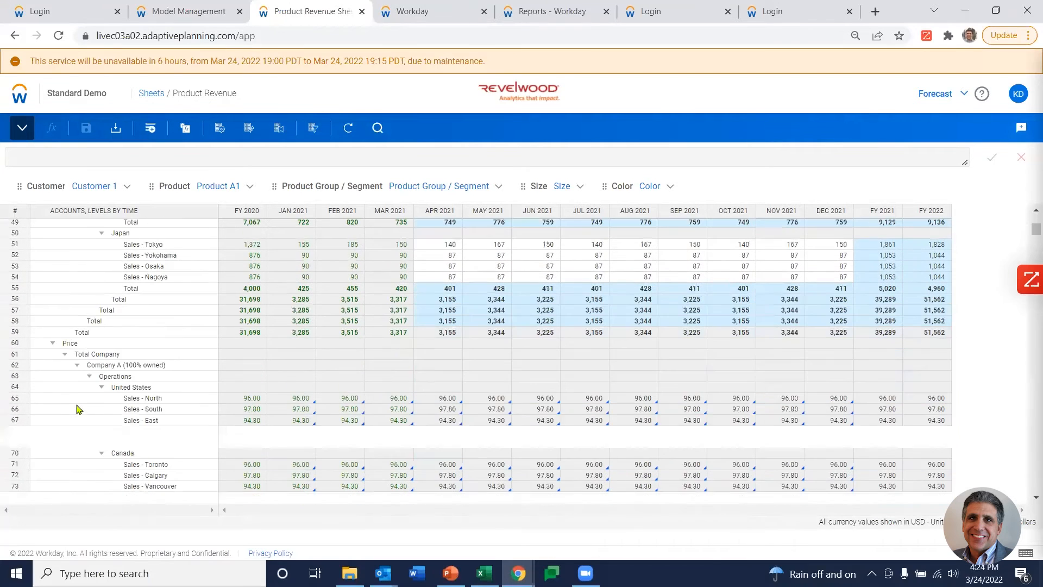
pyautogui.scroll(-10, 135, 372)
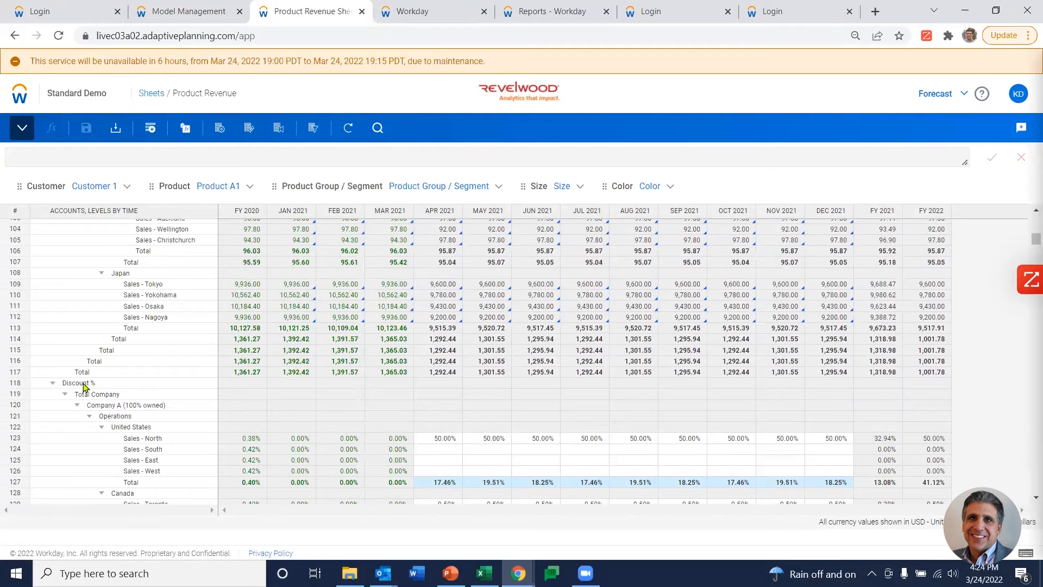
pyautogui.scroll(-10, 136, 326)
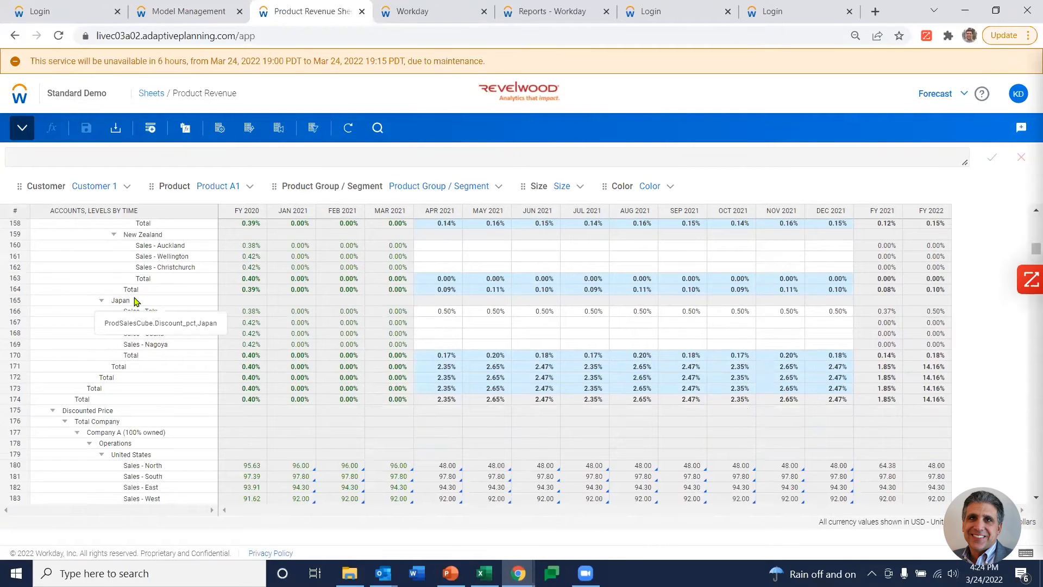
pyautogui.click(281, 134)
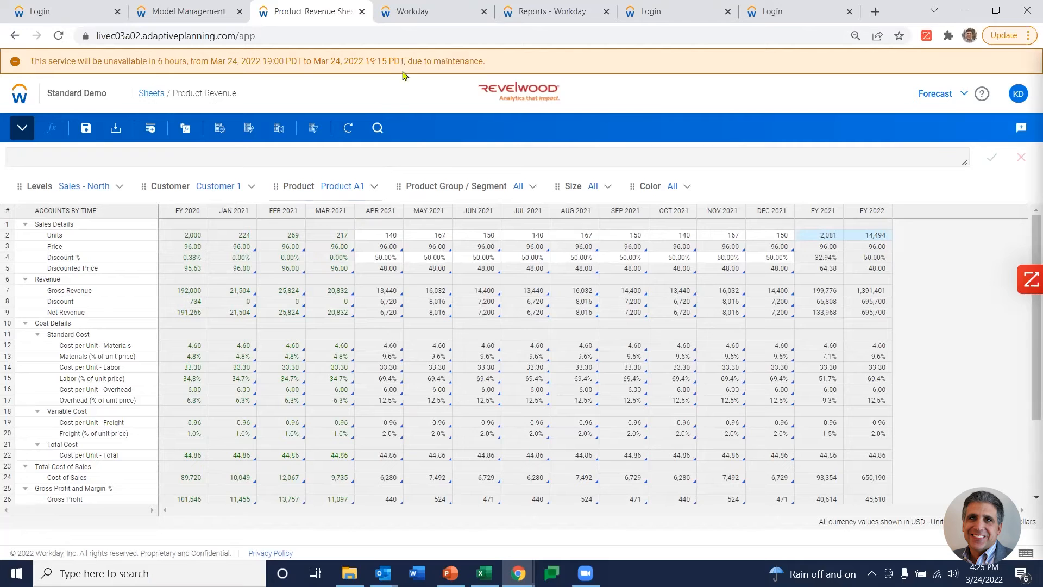
# - Switch to the Company Summary dashboard and dismiss the navigation menu covering it
pyautogui.click(19, 93)
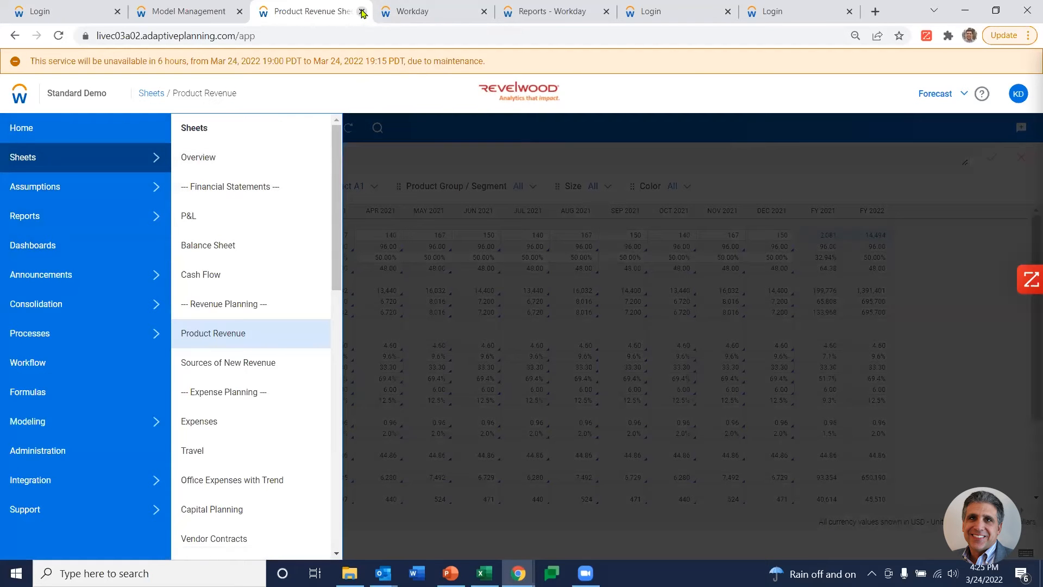
pyautogui.click(234, 13)
pyautogui.click(435, 12)
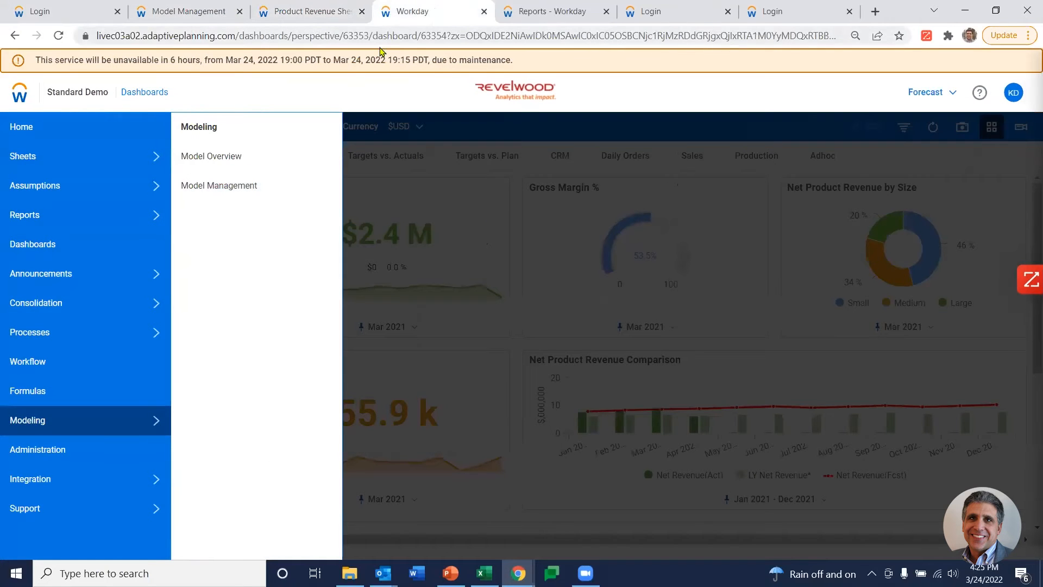
pyautogui.click(371, 225)
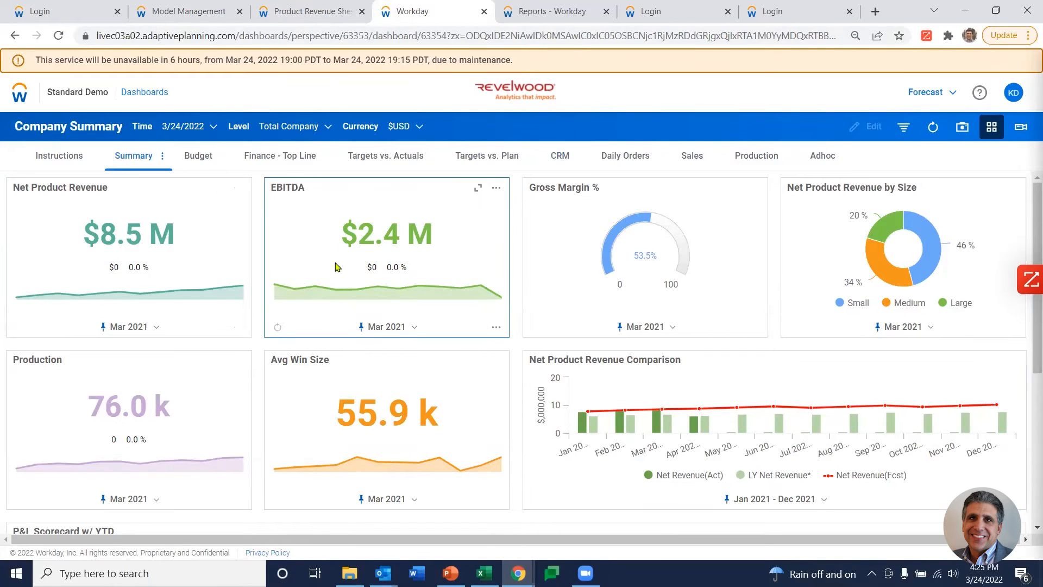
# - Look through the Instructions, Summary and Budget dashboards of the Company Summary perspective, including the Travel & Entertainment charts
pyautogui.moveTo(212, 467)
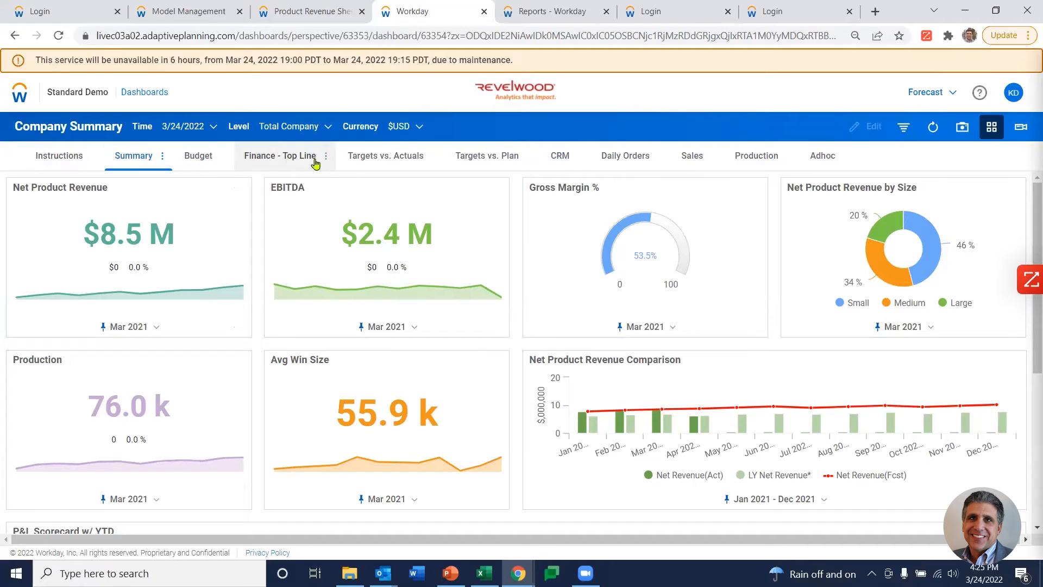
pyautogui.click(68, 158)
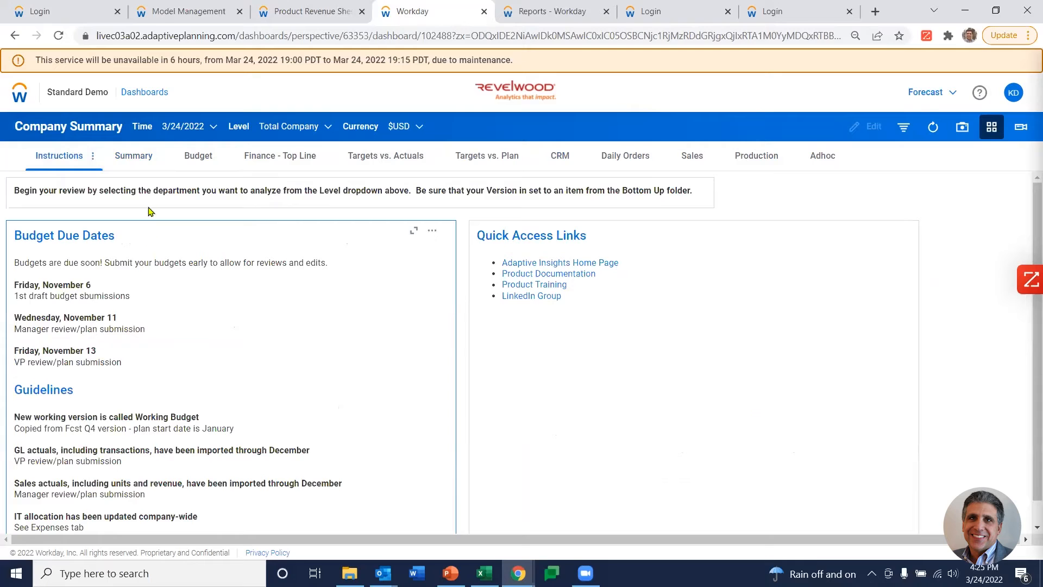
pyautogui.click(139, 165)
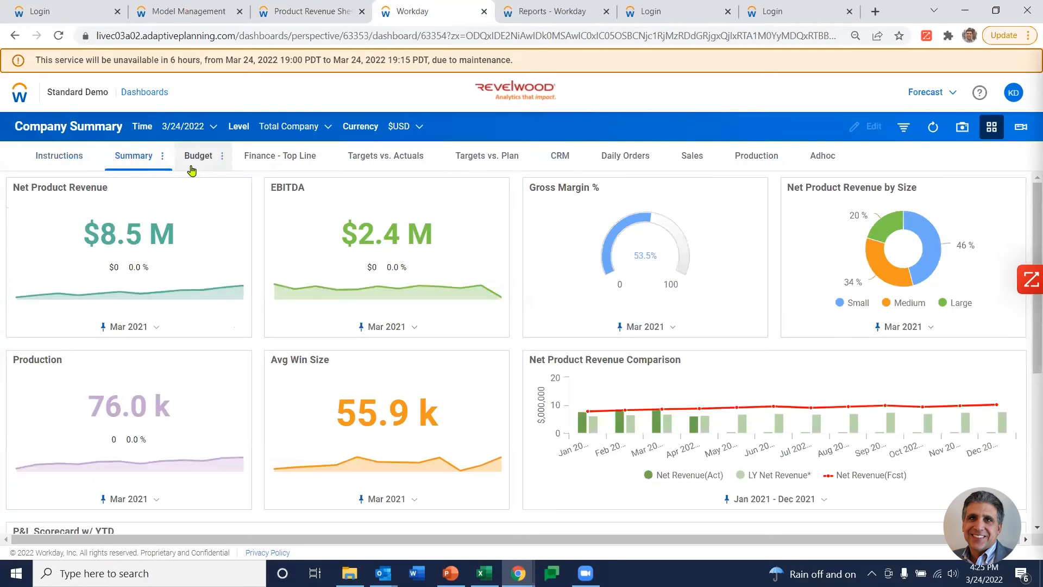
pyautogui.click(194, 167)
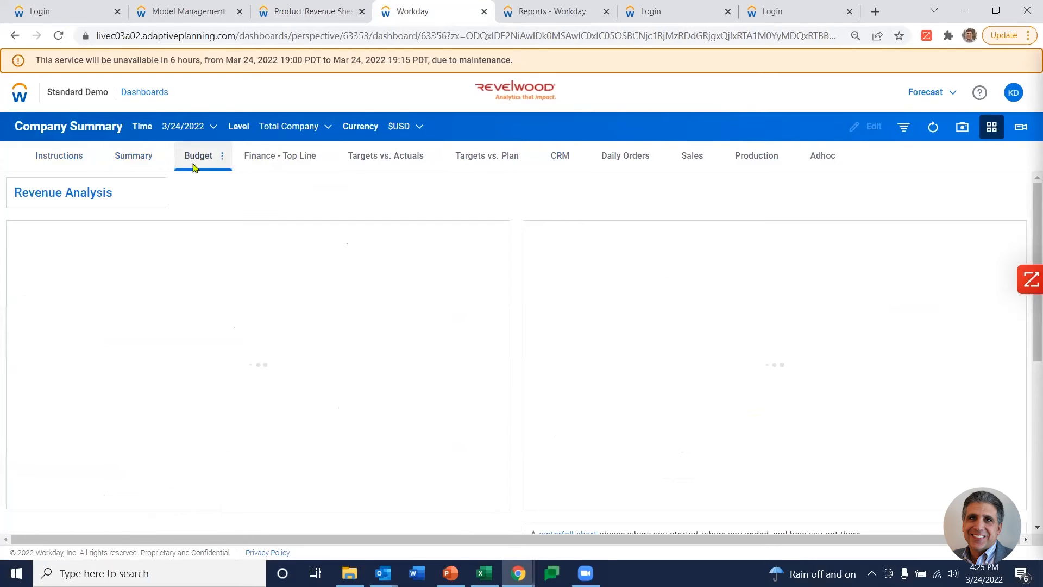
pyautogui.scroll(-5, 272, 398)
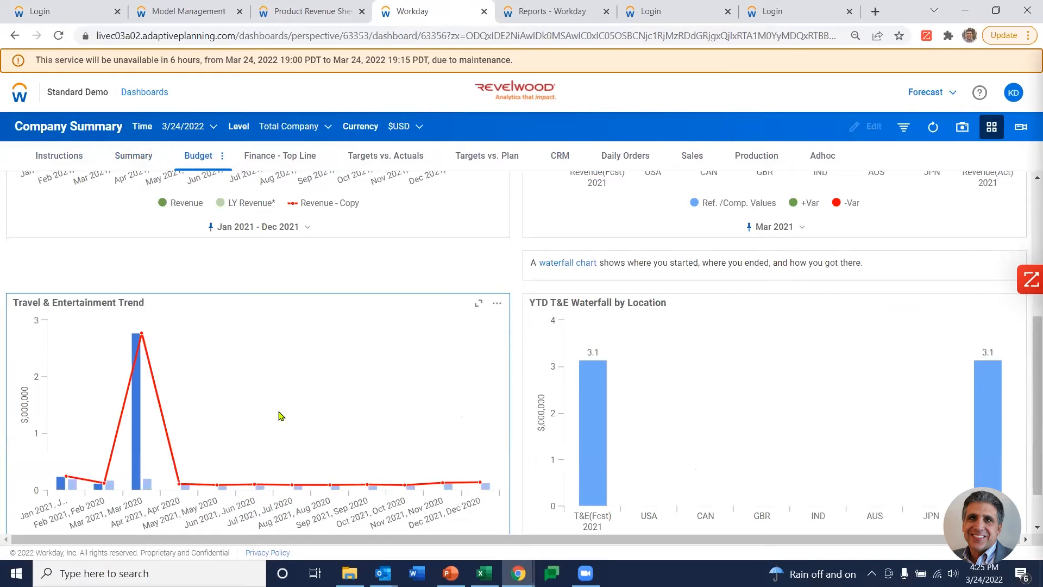
pyautogui.scroll(4, 277, 415)
# - Browse the Finance - Top Line, Targets vs. Actuals, Daily Orders, Sales and Production dashboards
pyautogui.click(282, 158)
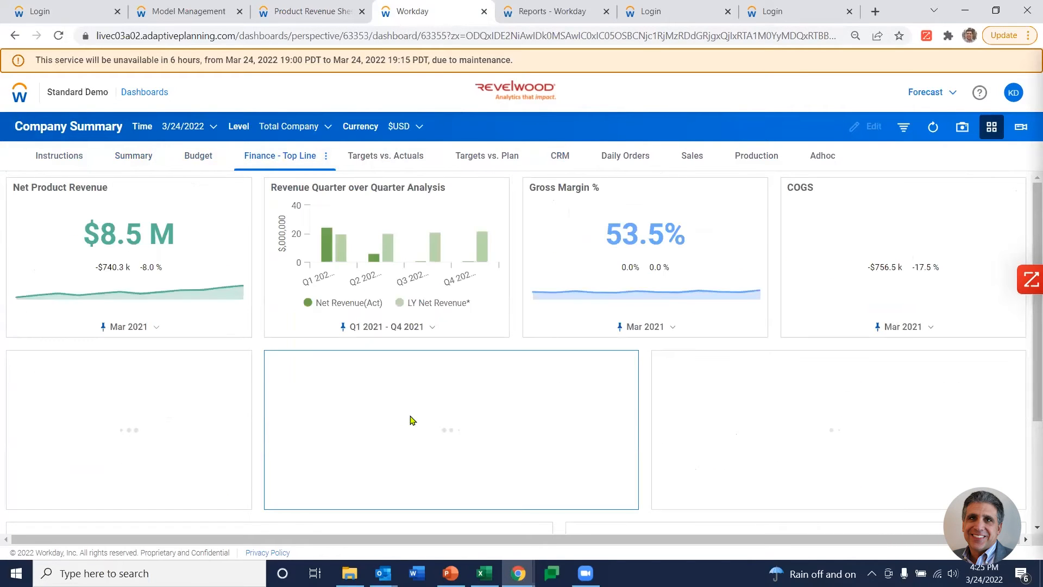
pyautogui.click(387, 161)
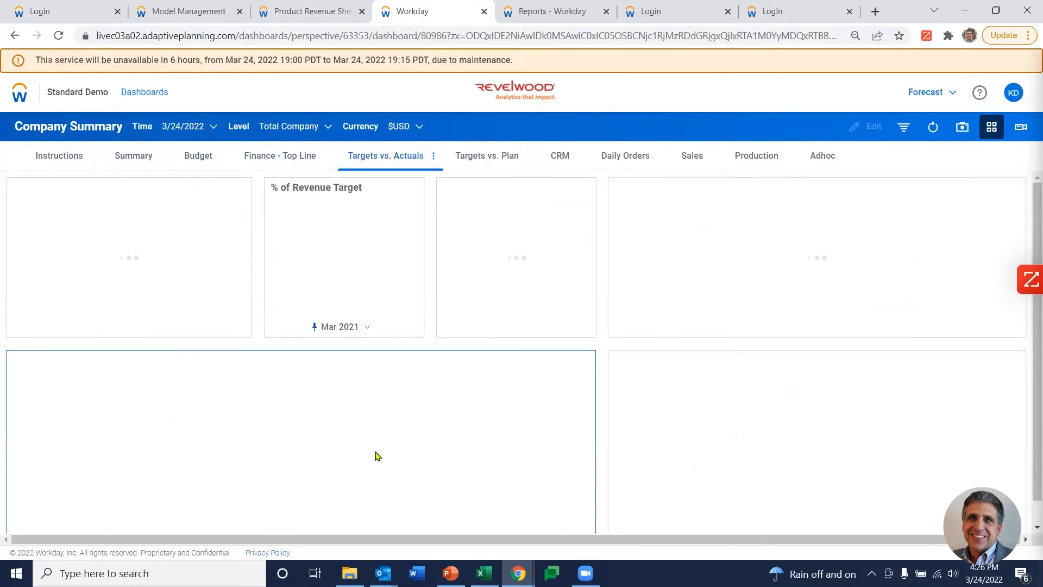
pyautogui.click(629, 158)
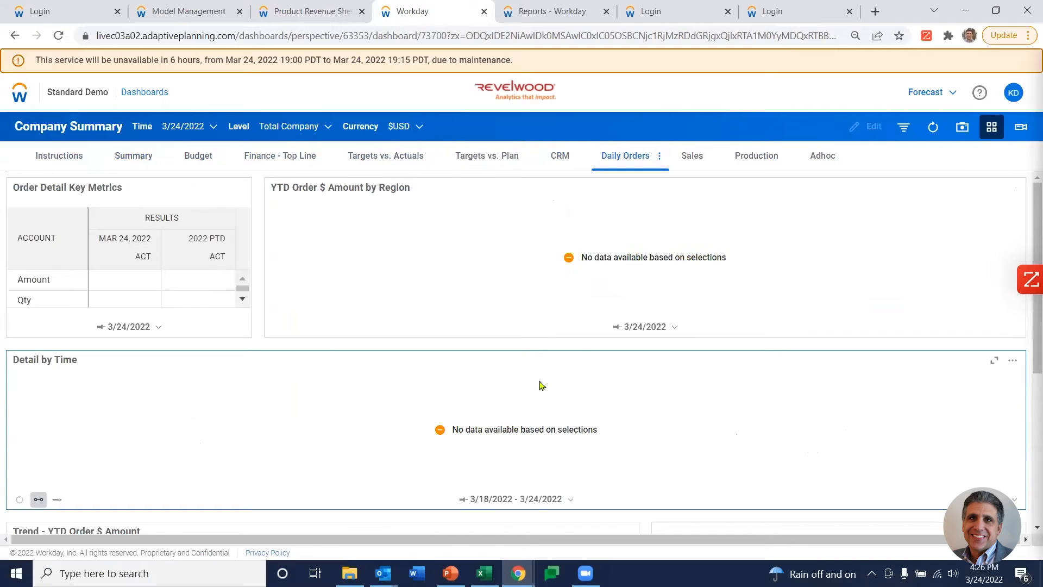
pyautogui.click(691, 159)
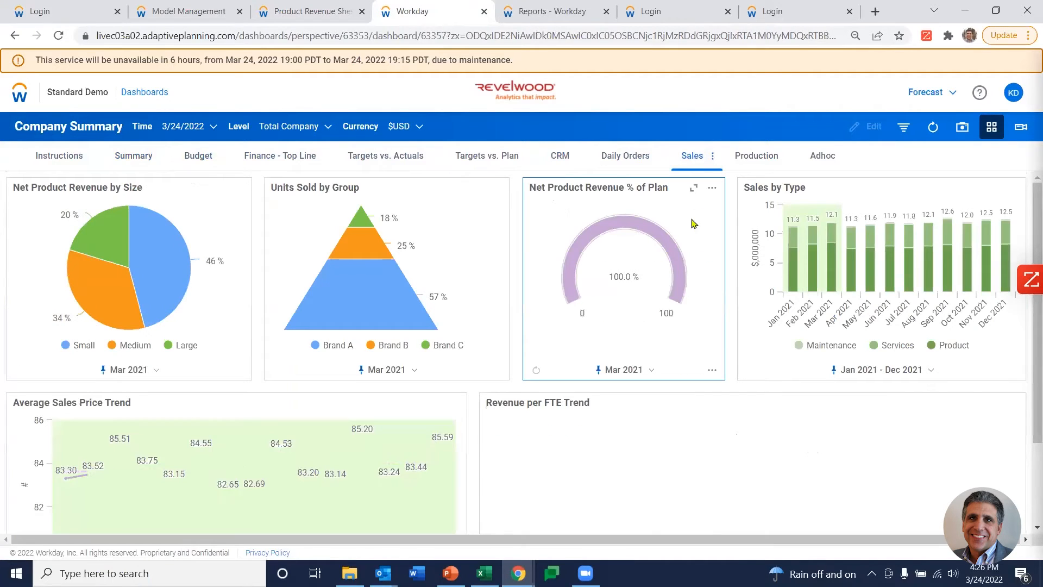
pyautogui.click(755, 163)
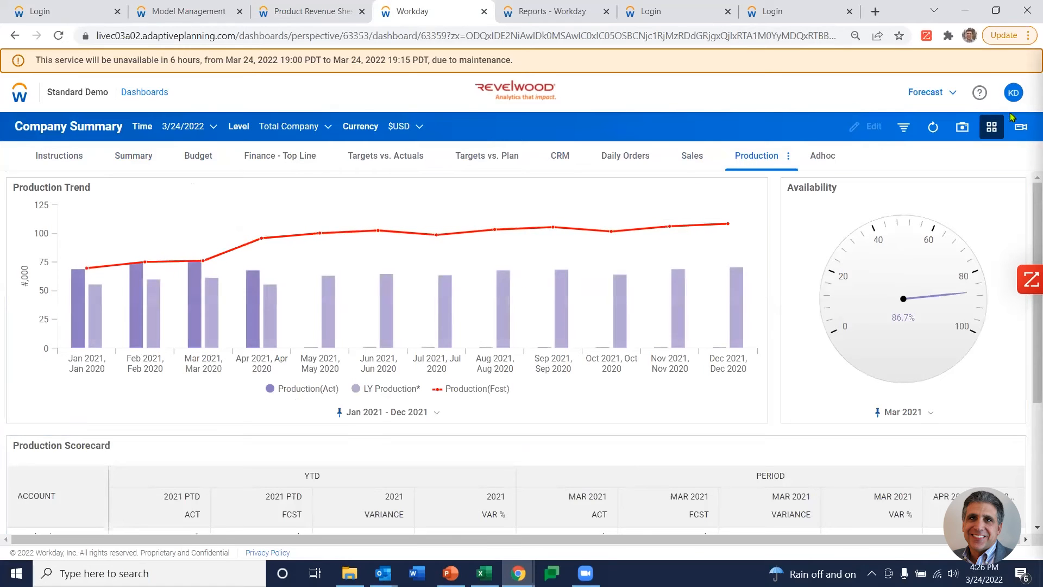
# - Review the snapshot options, and view the Production charts in presentation view before returning to the grid layout
pyautogui.click(963, 130)
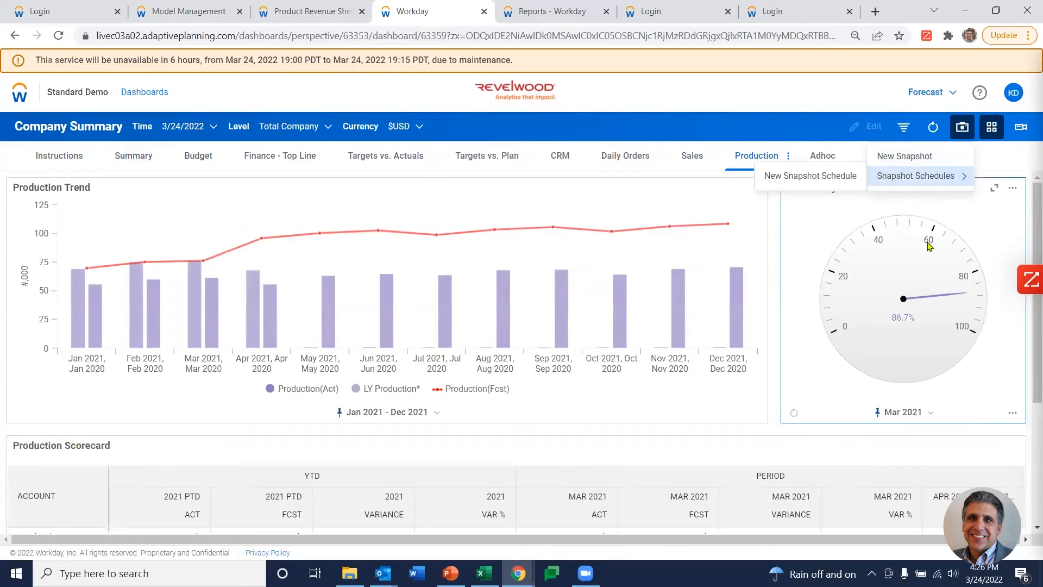
pyautogui.click(992, 129)
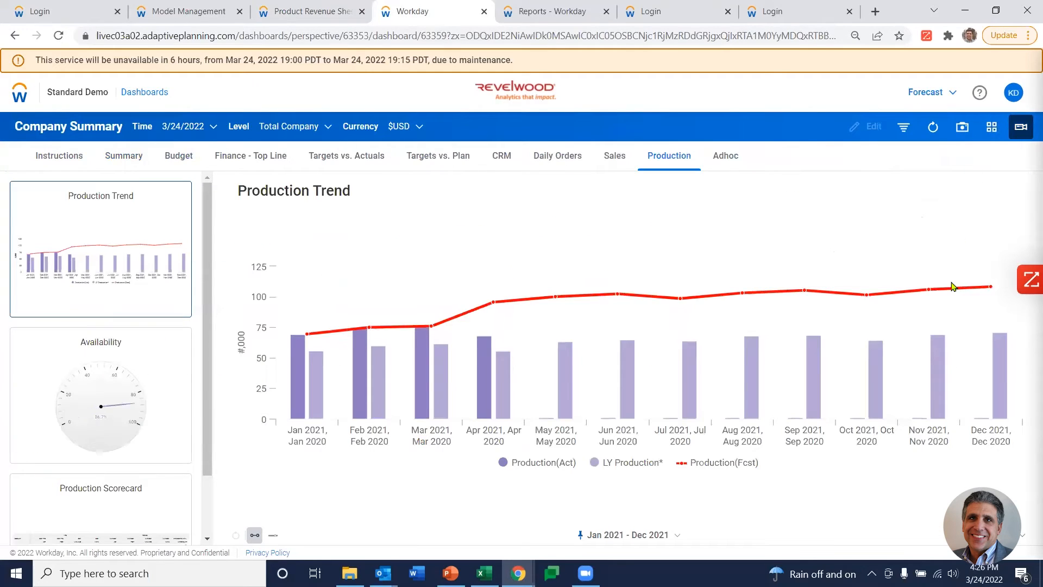
pyautogui.click(95, 413)
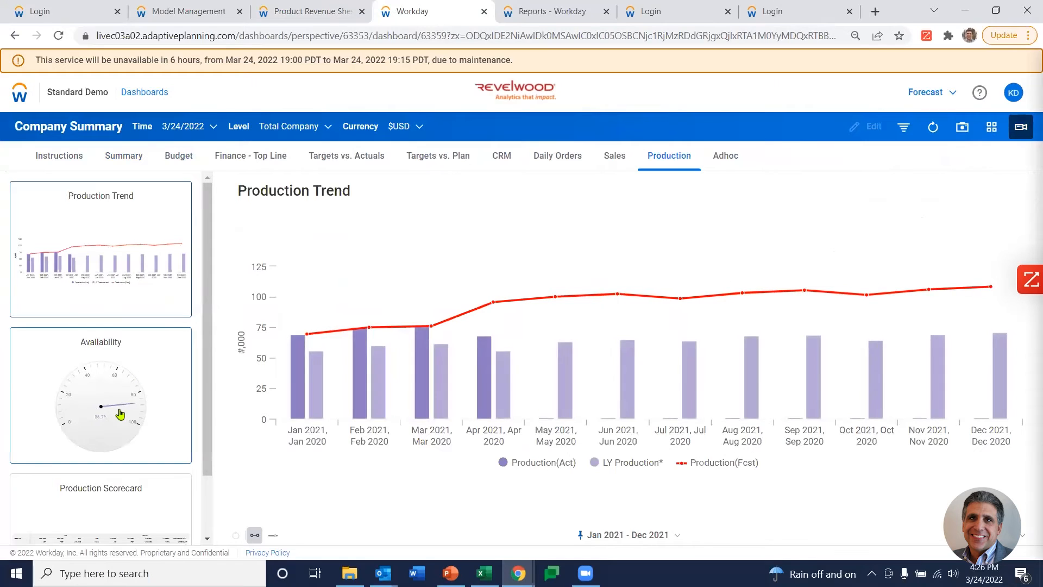
pyautogui.click(991, 127)
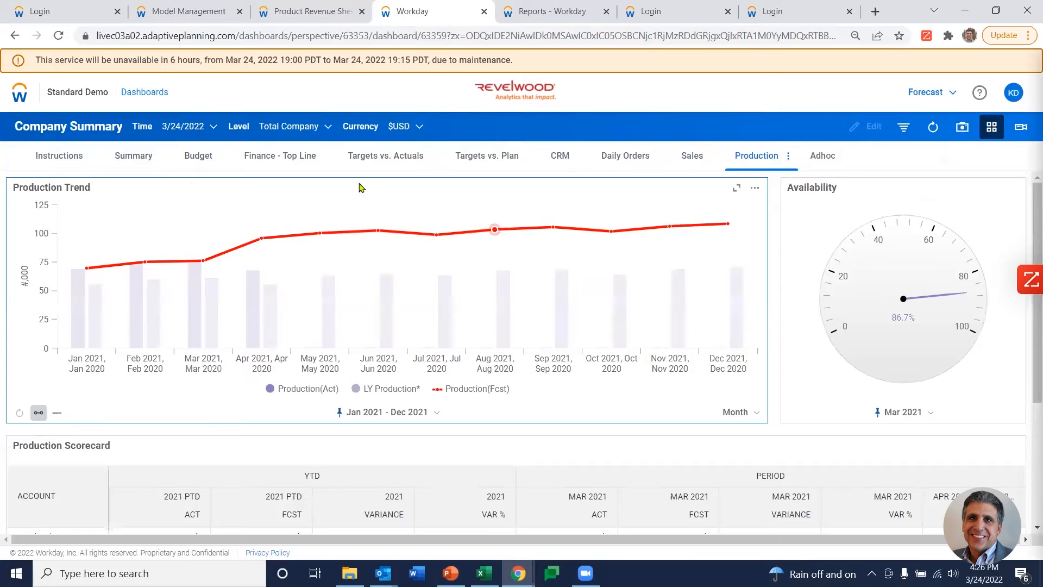
# - On Finance - Top Line, drill the Q1 2021 actual net revenue by Location, GBR by Customer, and its highest-revenue customer by Product
pyautogui.click(278, 157)
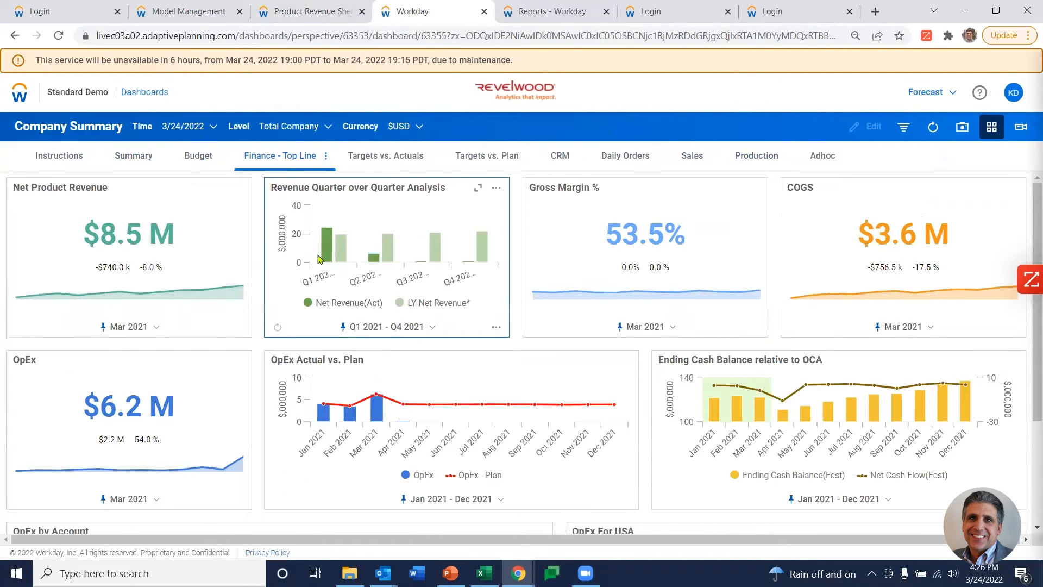
pyautogui.click(326, 250)
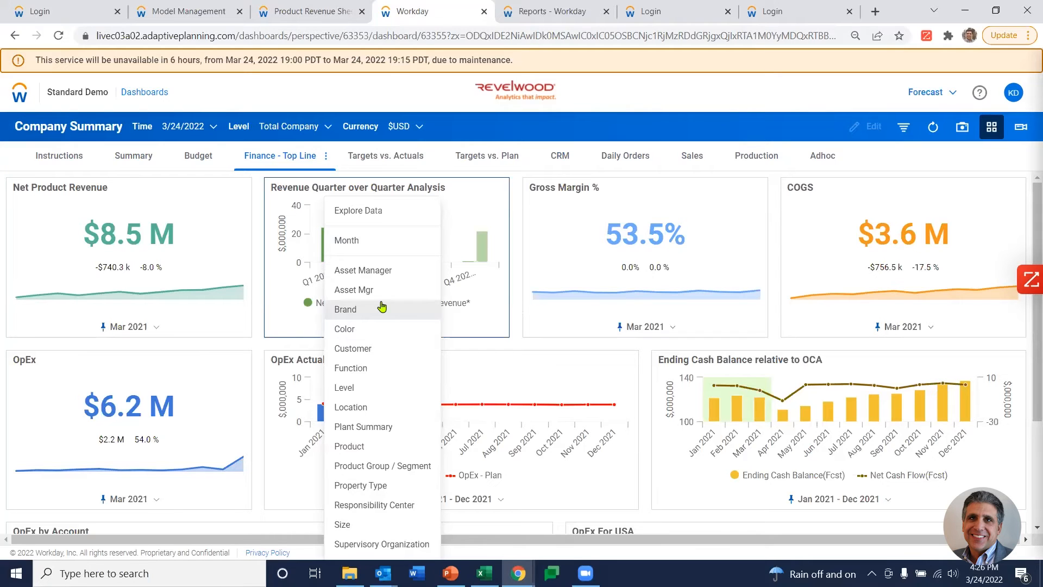
pyautogui.click(354, 407)
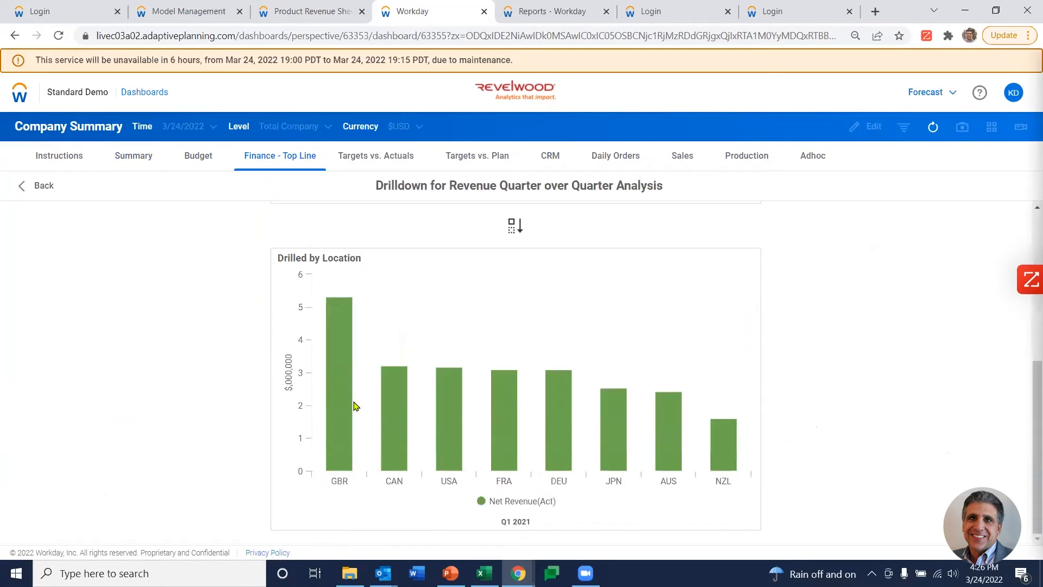
pyautogui.click(340, 406)
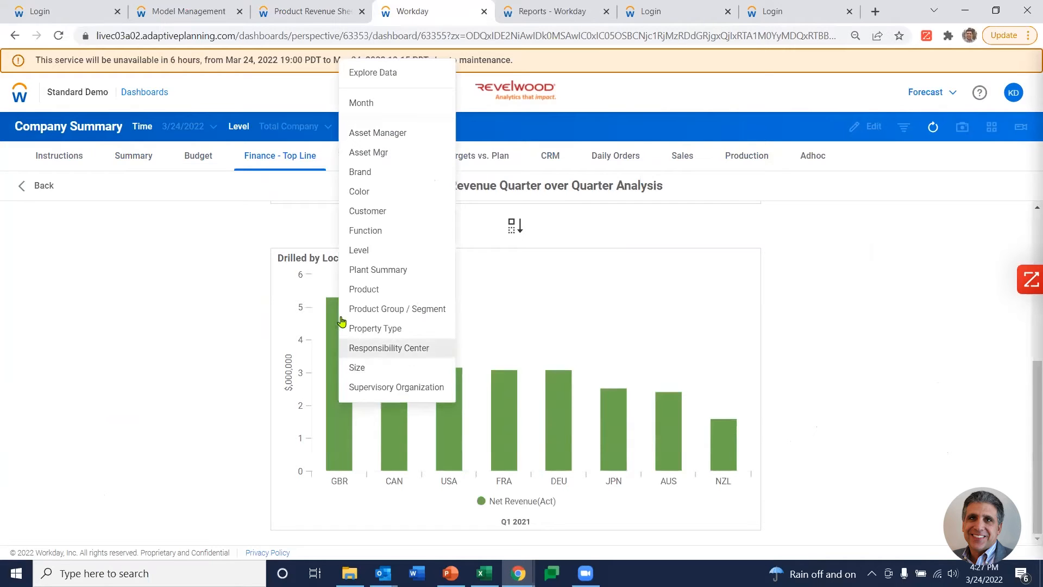
pyautogui.click(370, 217)
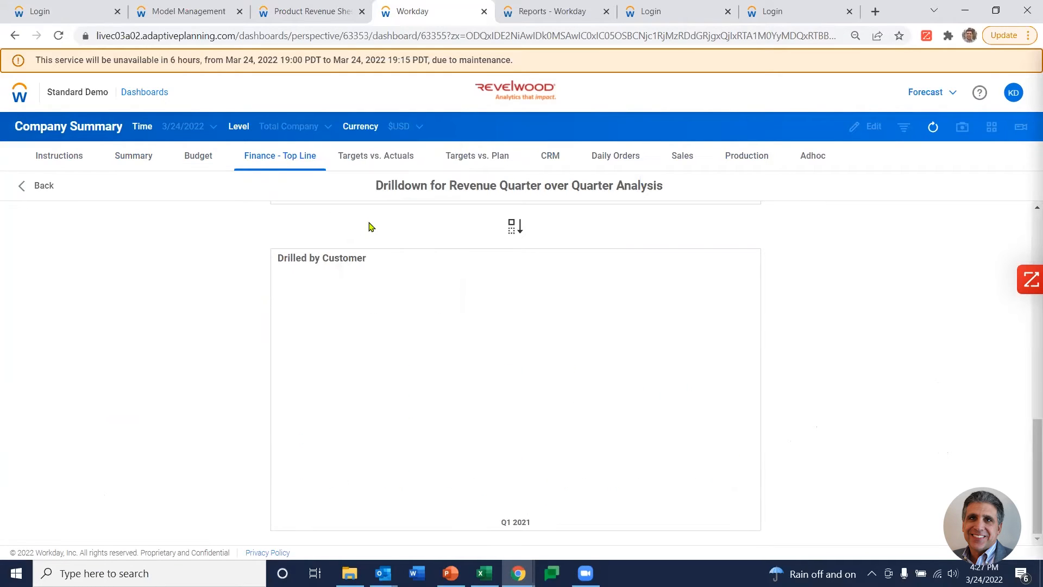
pyautogui.click(348, 361)
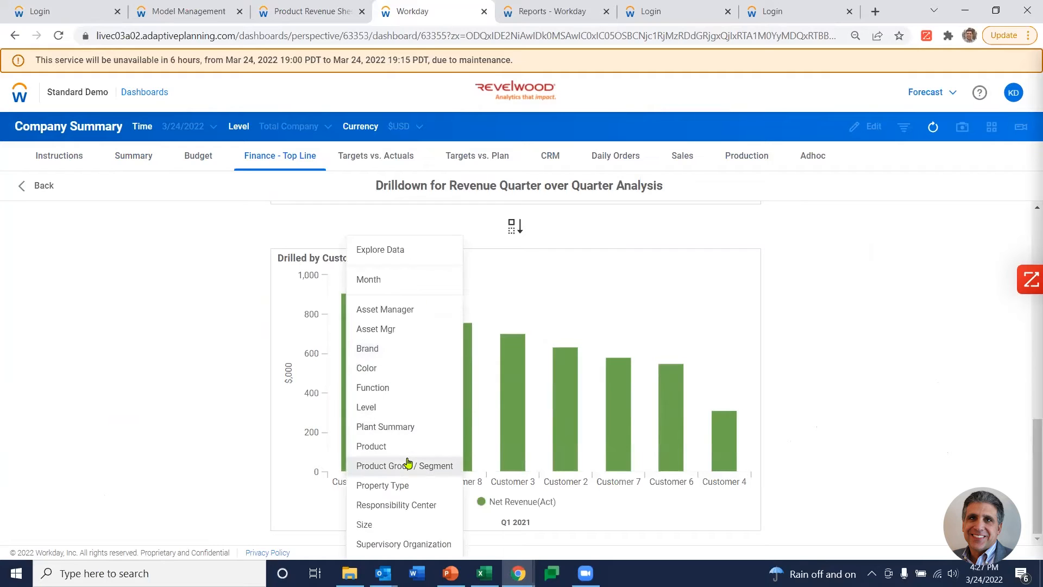
pyautogui.click(392, 460)
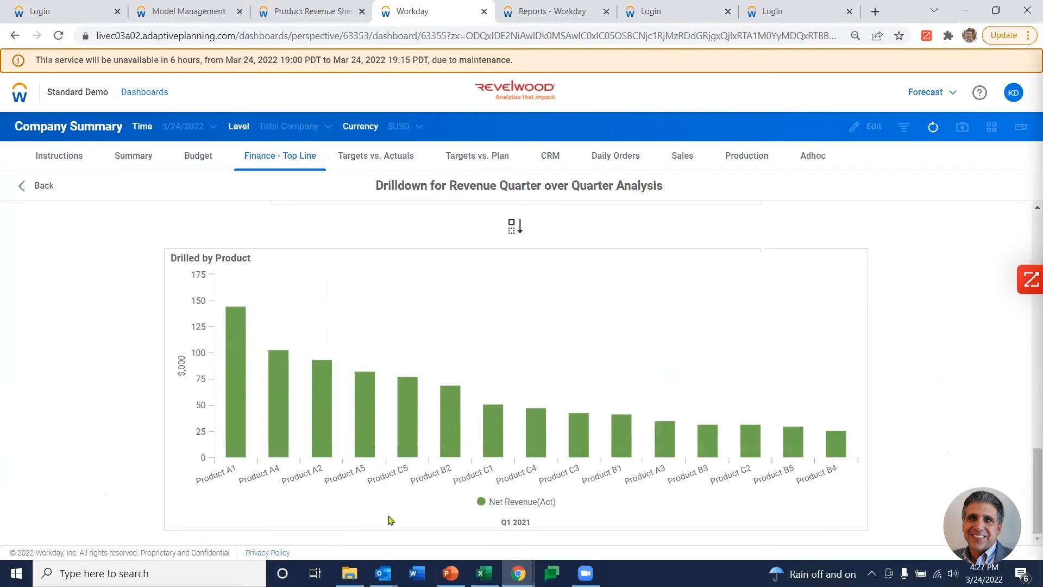
# - Drill the CAN revenue by Customer and Customer 1 by Product, then return to the Finance - Top Line dashboard
pyautogui.scroll(4, 411, 390)
pyautogui.scroll(5, 411, 389)
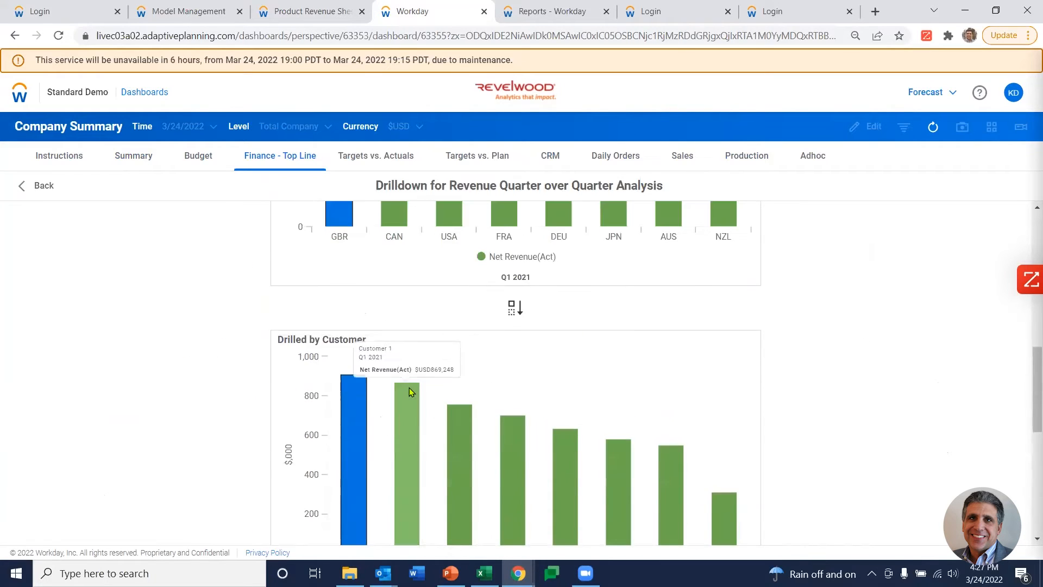
pyautogui.moveTo(344, 265)
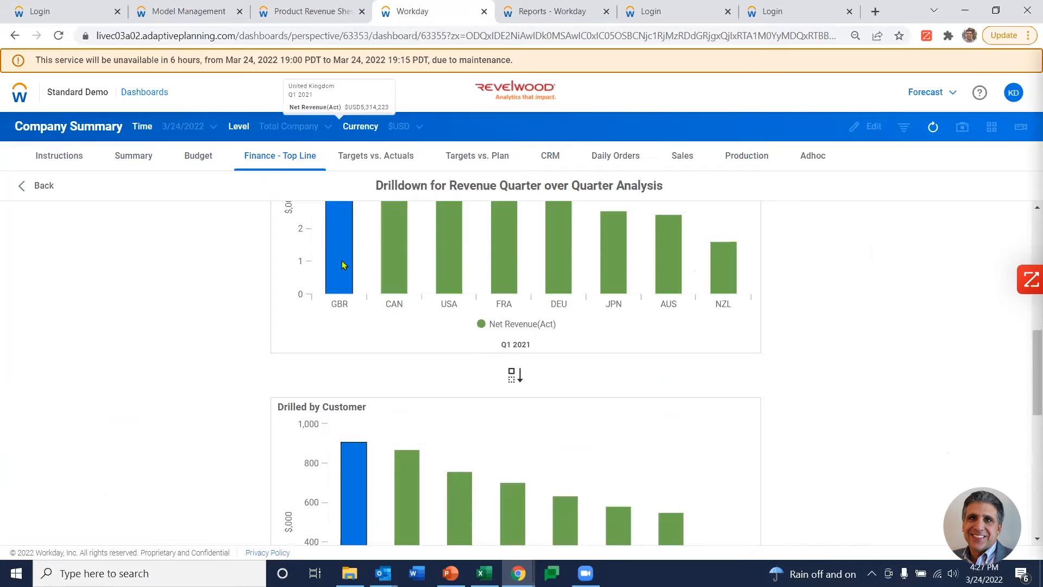
pyautogui.click(388, 265)
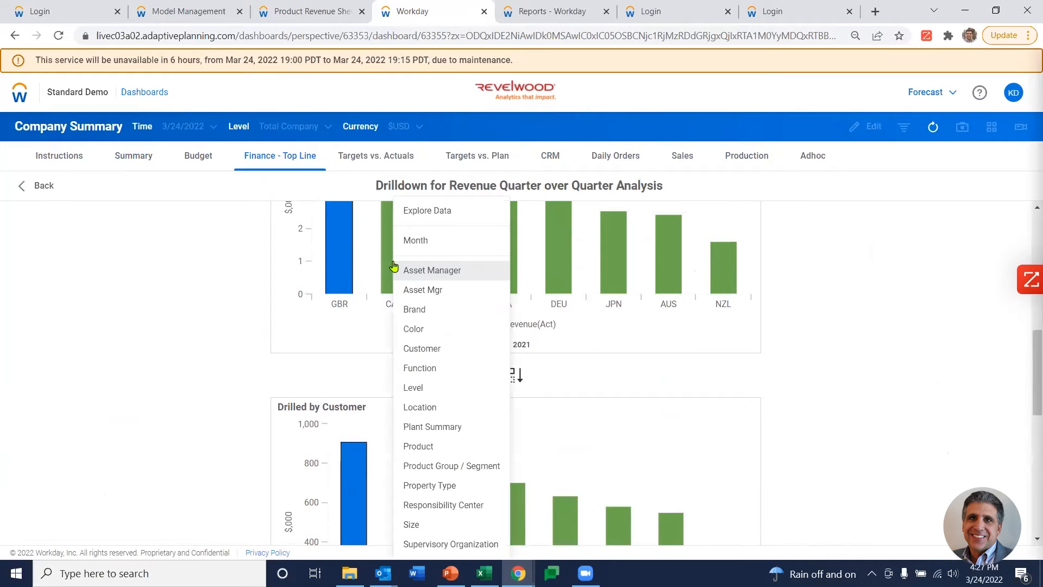
pyautogui.click(433, 355)
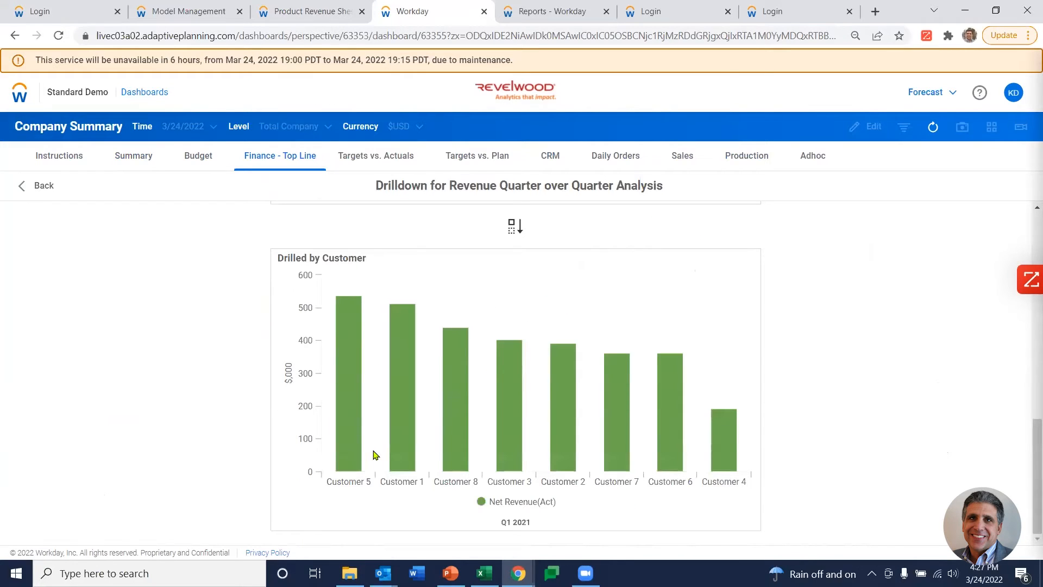
pyautogui.click(411, 433)
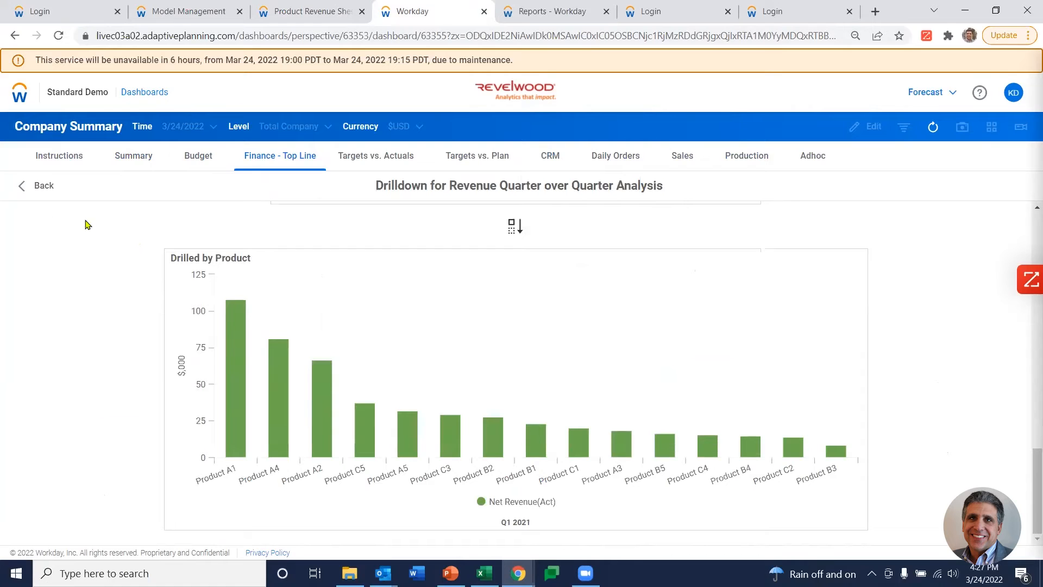
pyautogui.click(32, 189)
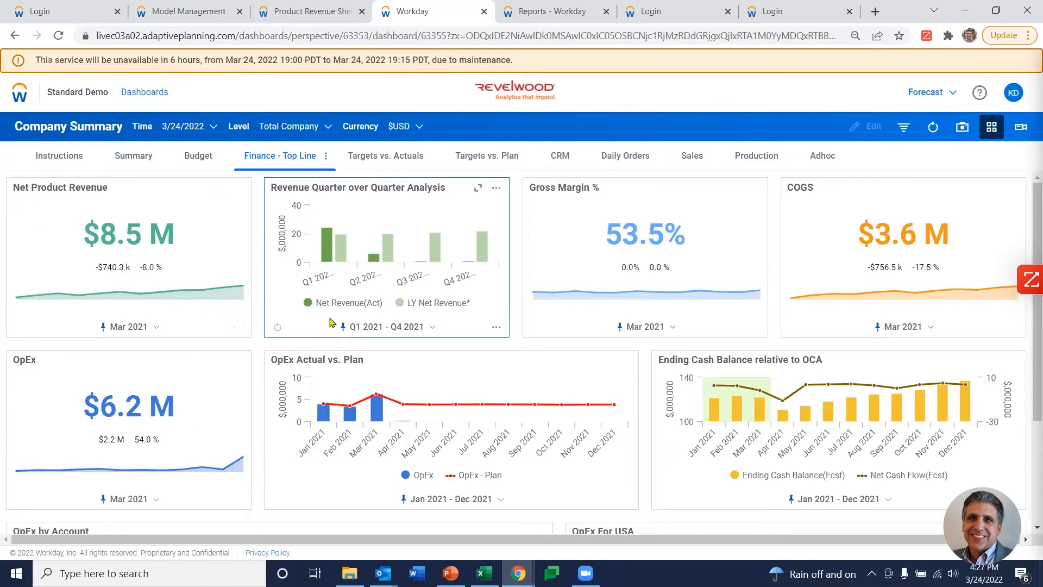
# - Explore the data behind the Q1 2021 actual net revenue, view its source Product Revenue sheet, and close that sheet
pyautogui.click(323, 250)
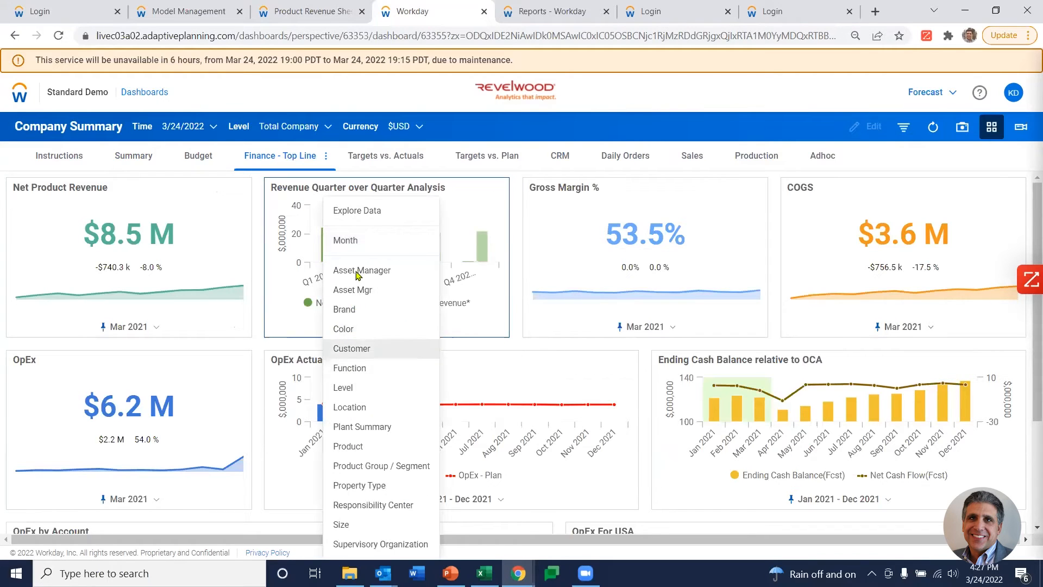
pyautogui.click(357, 210)
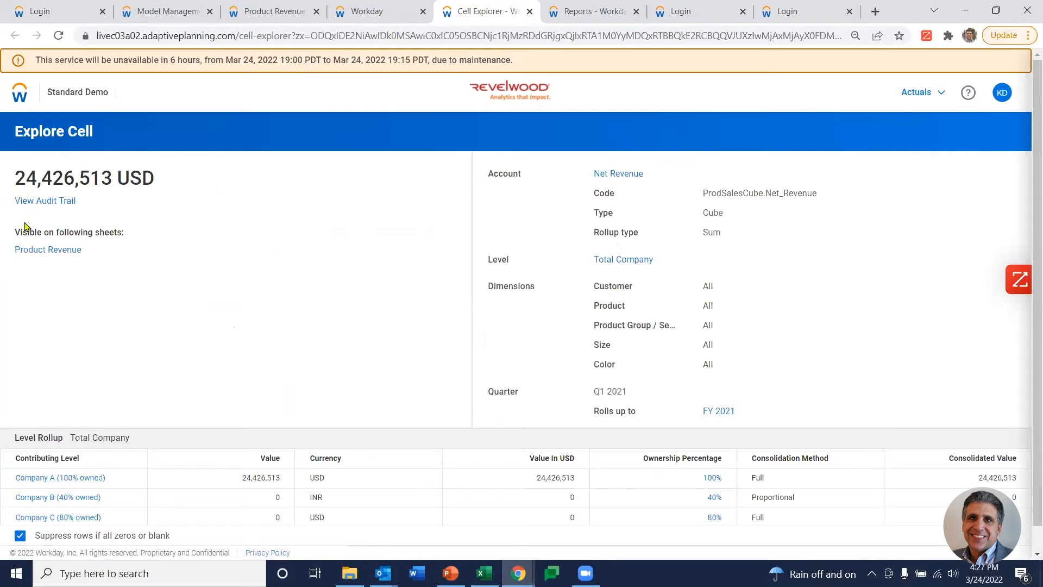
pyautogui.click(39, 249)
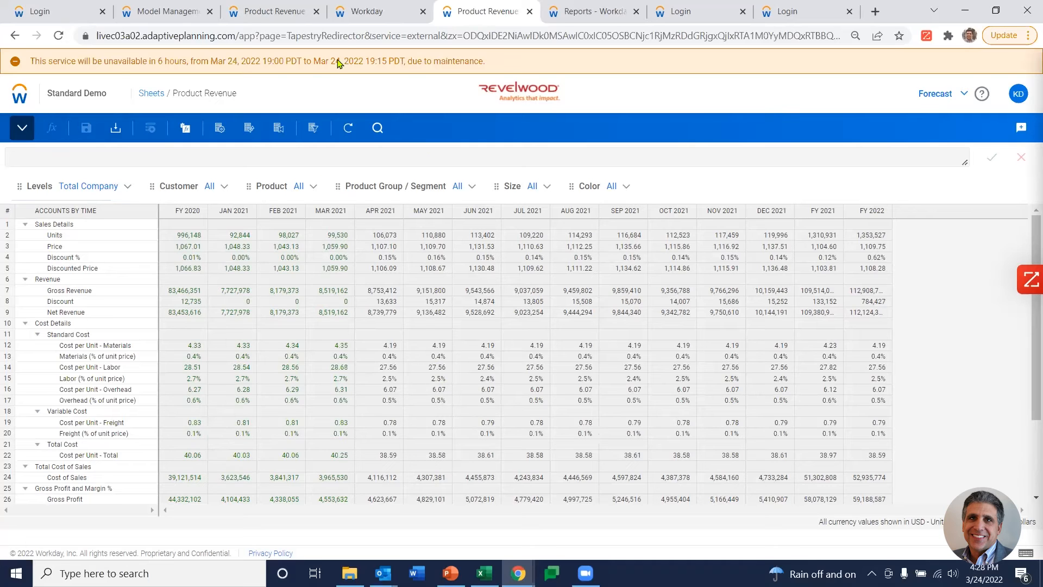
pyautogui.hotkey('ctrl', 'w')
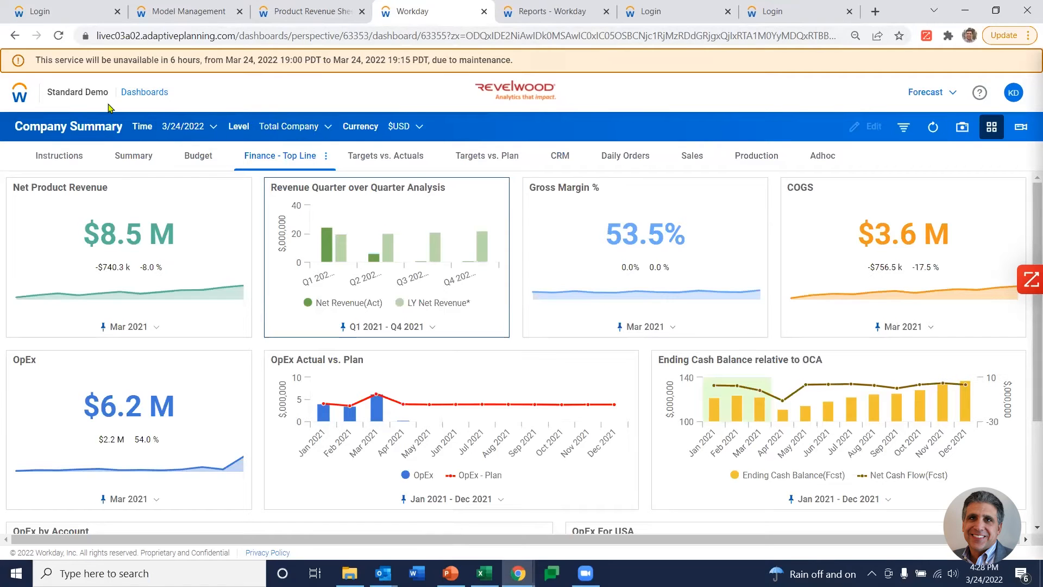
# - Open the Budget Entry - Sales perspective from the dashboards list and set its level to Total Company
pyautogui.click(162, 97)
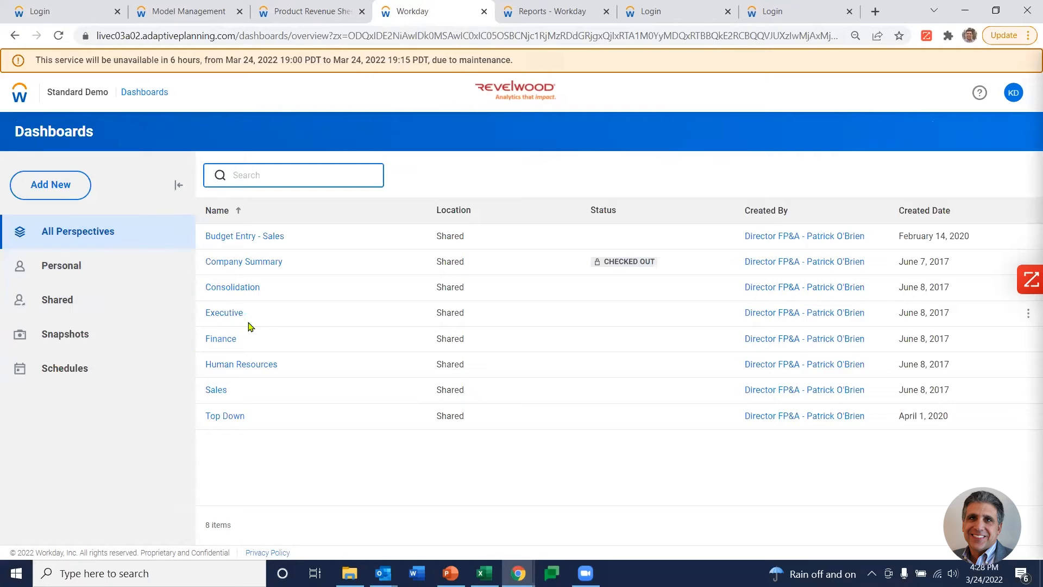
pyautogui.click(255, 239)
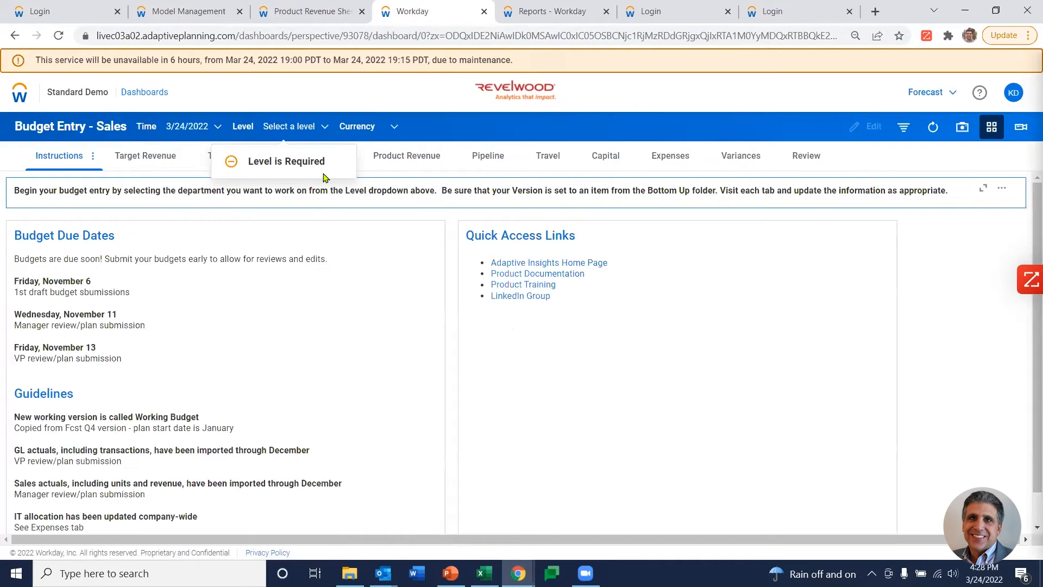
pyautogui.click(308, 128)
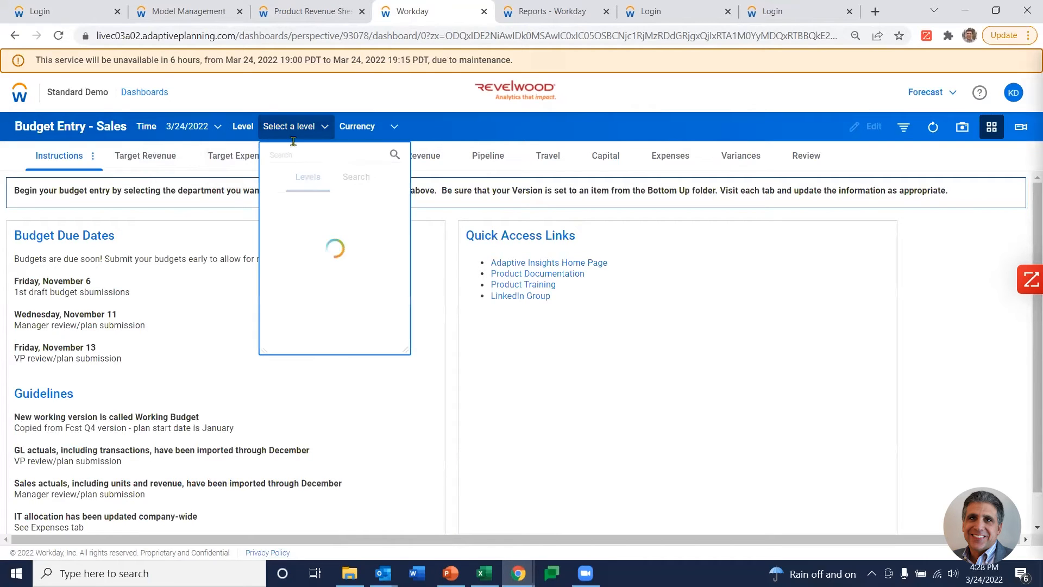
pyautogui.click(316, 229)
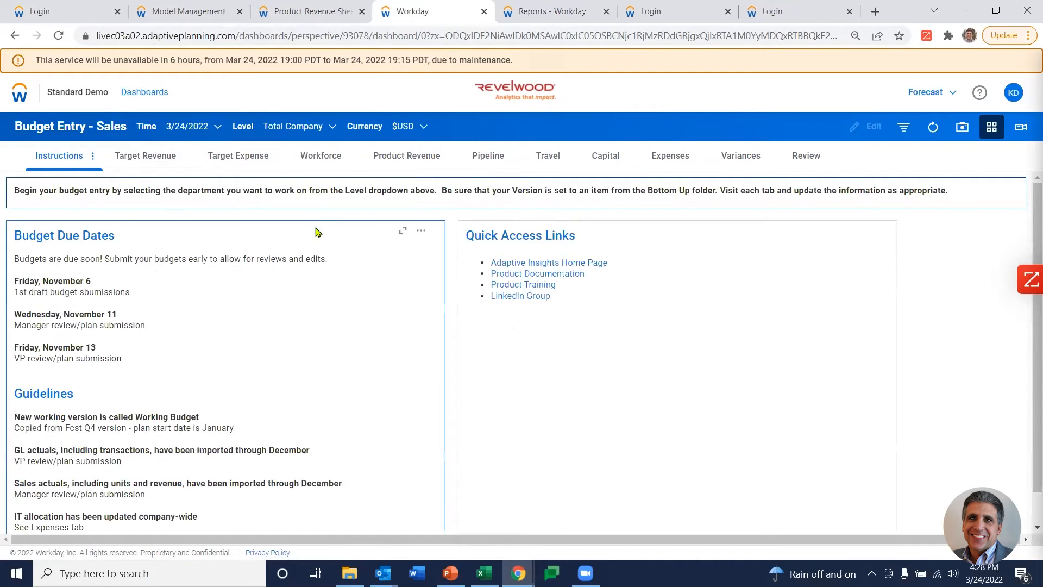
# - Open the Workforce tab of Budget Entry - Sales and look through the employee rows in the Workforce Planning sheet
pyautogui.click(323, 157)
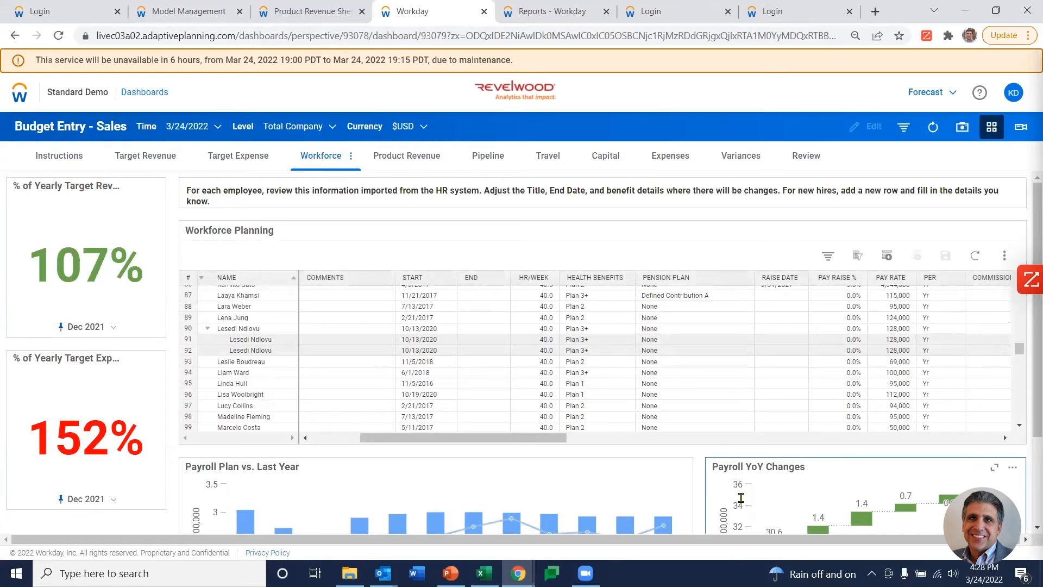
pyautogui.scroll(3, 527, 365)
pyautogui.scroll(15, 526, 365)
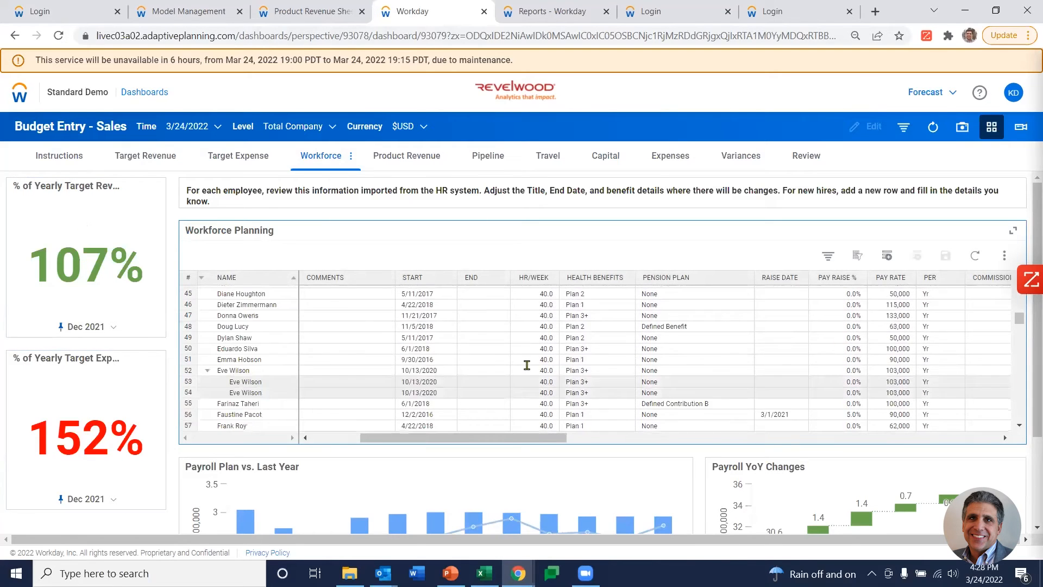
pyautogui.scroll(1, 523, 368)
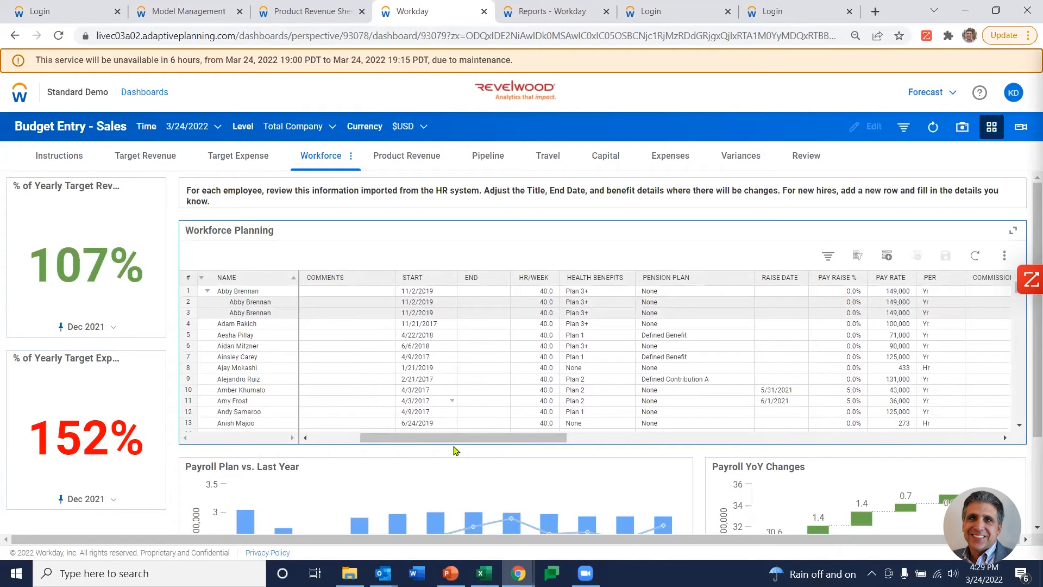
pyautogui.scroll(-3, 457, 413)
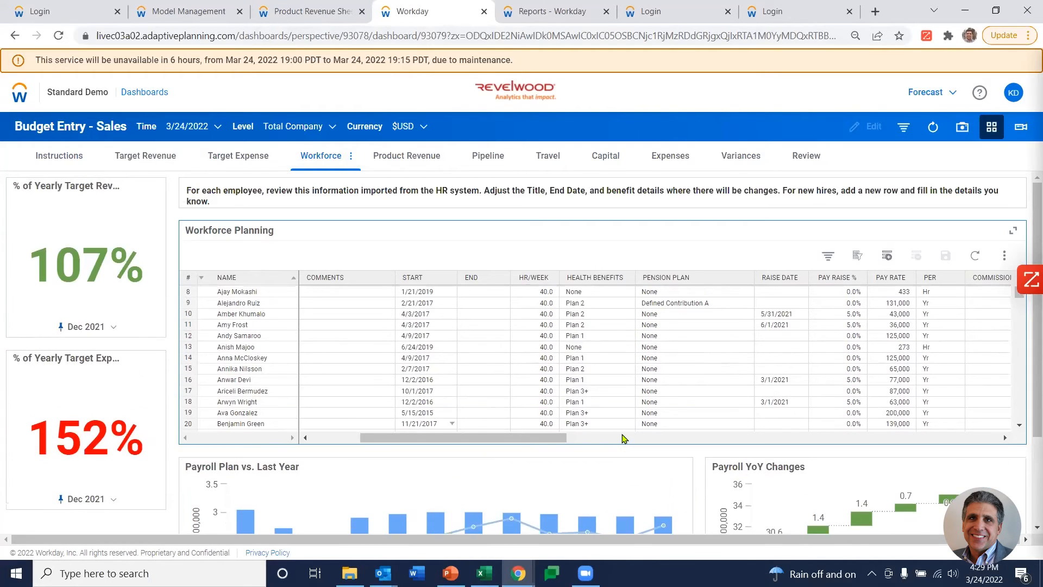
# - Create a new perspective from the dashboards list, named with the presenter's first name, and set its level to Total Company
pyautogui.click(151, 91)
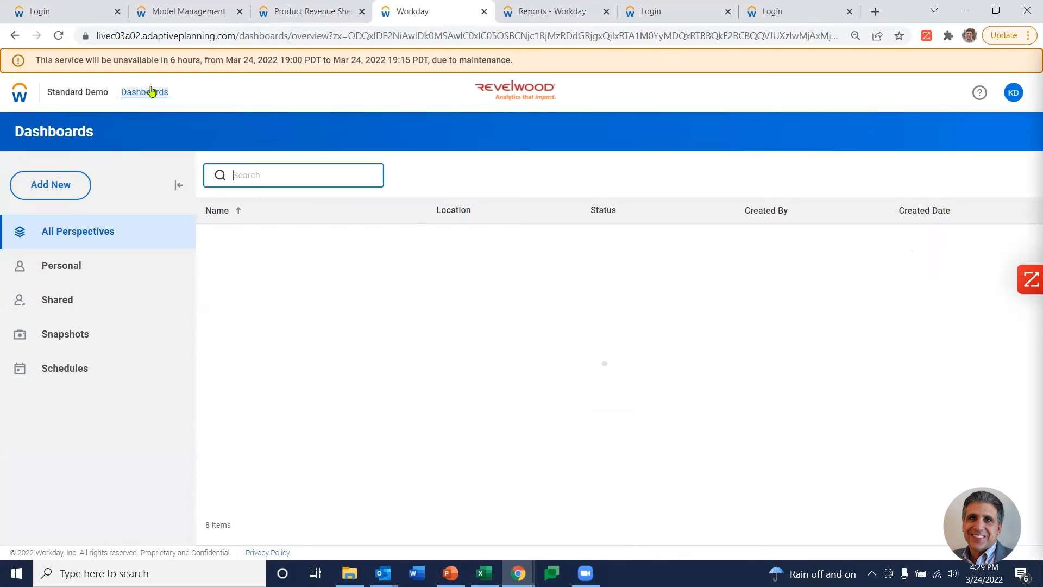
pyautogui.click(48, 184)
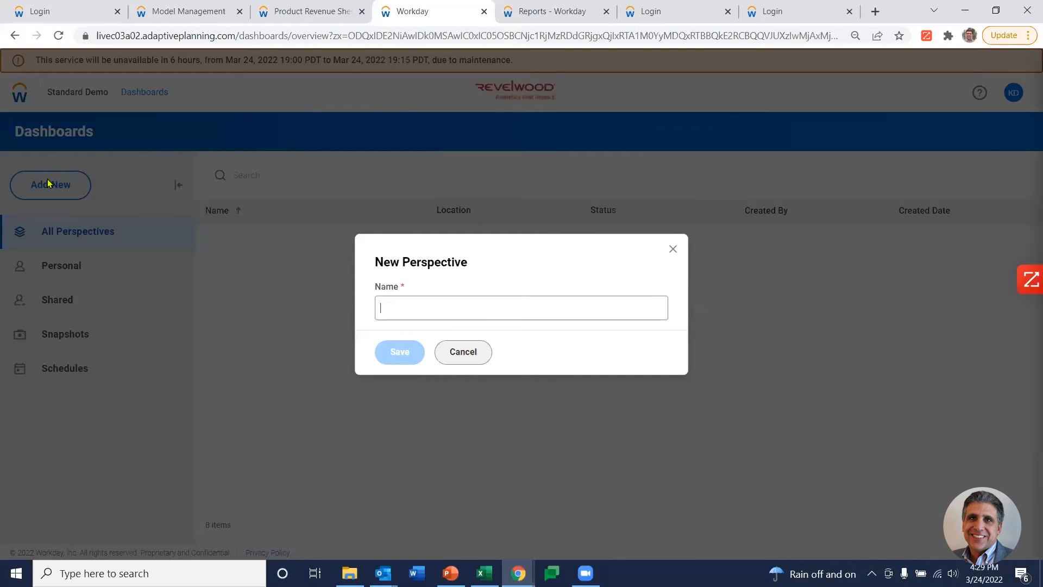
pyautogui.write('Ken')
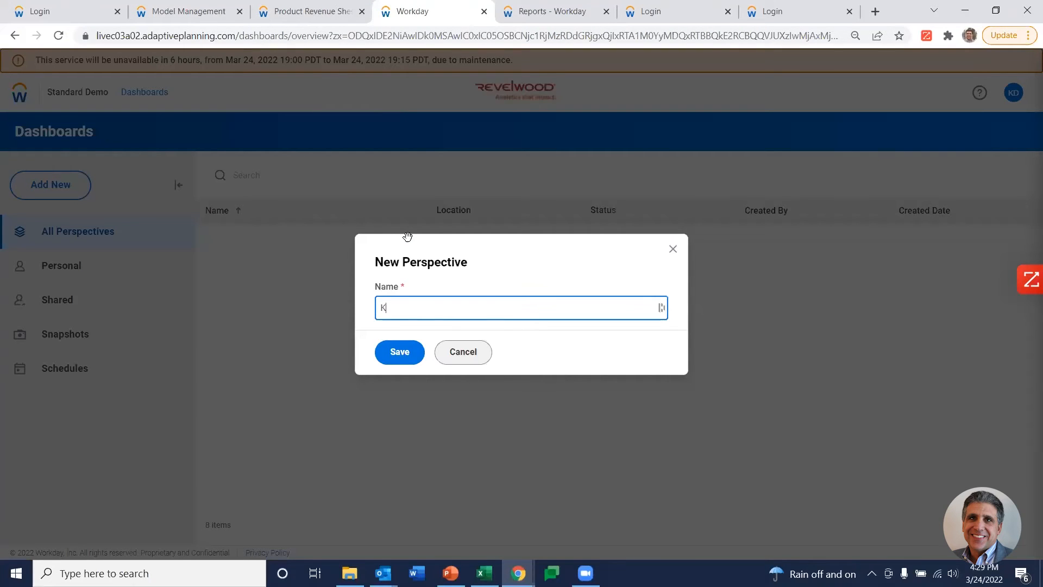
pyautogui.click(402, 361)
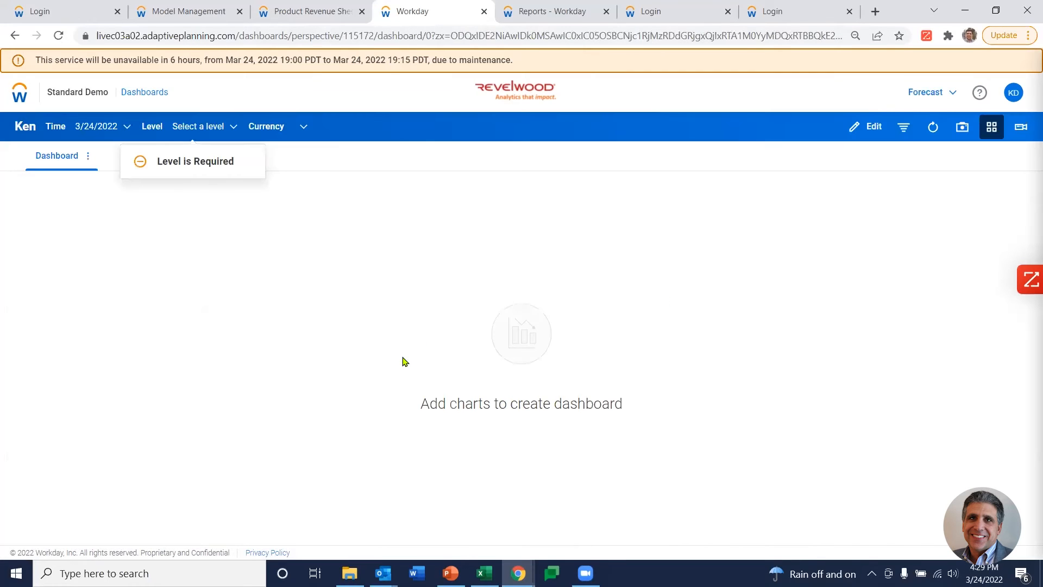
pyautogui.click(210, 126)
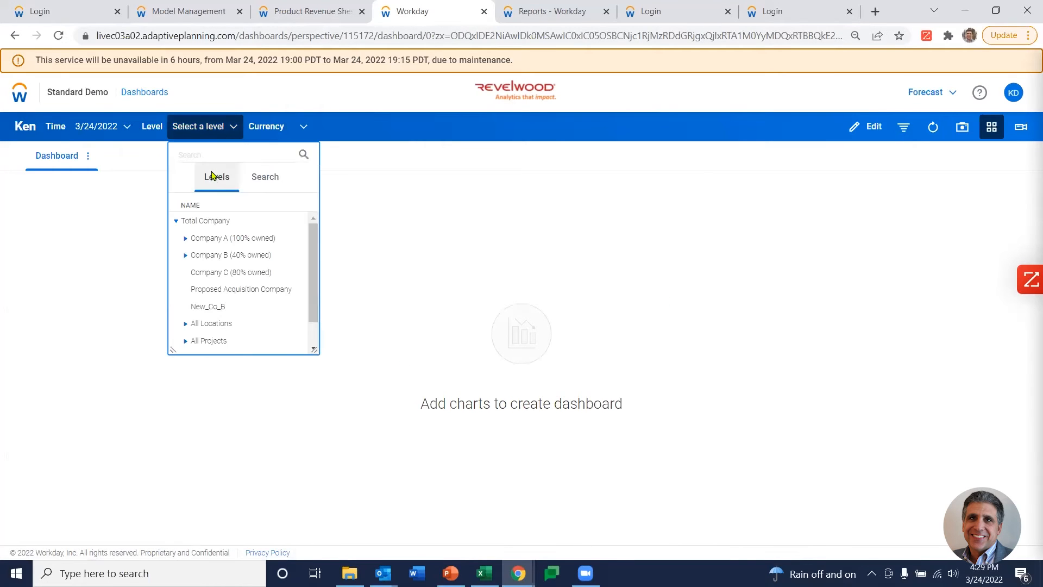
pyautogui.click(212, 220)
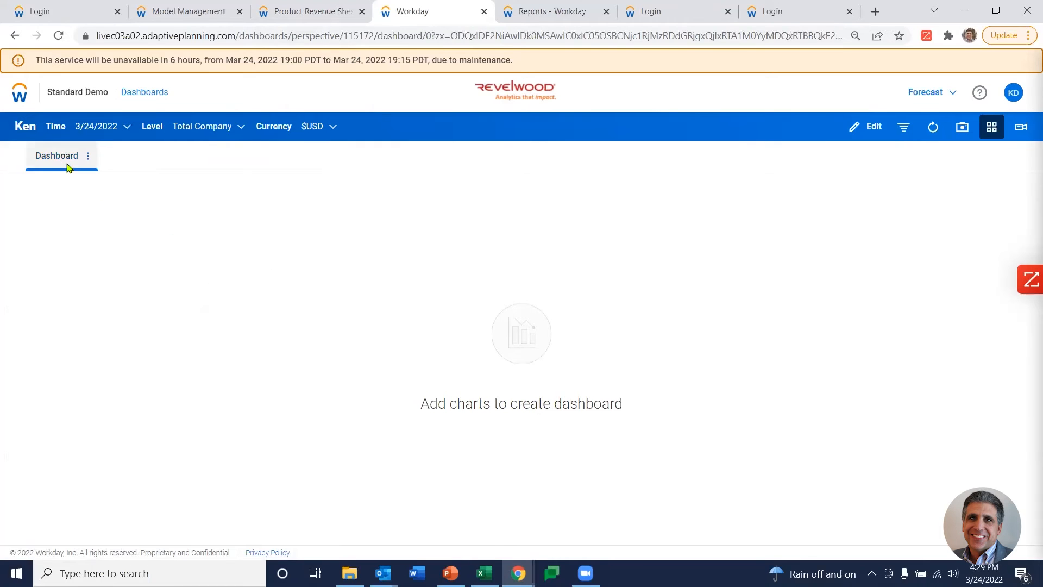
# - Put the new perspective into edit mode, add a pie chart to its empty dashboard, and widen the chart to more than double its width
pyautogui.click(877, 130)
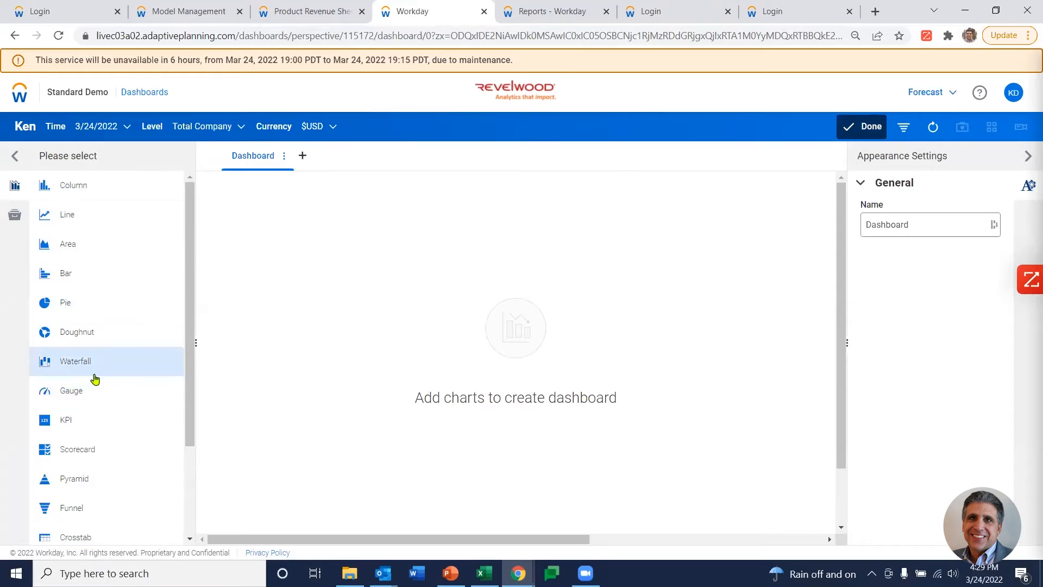
pyautogui.scroll(-3, 93, 380)
pyautogui.scroll(3, 96, 438)
pyautogui.scroll(-3, 104, 310)
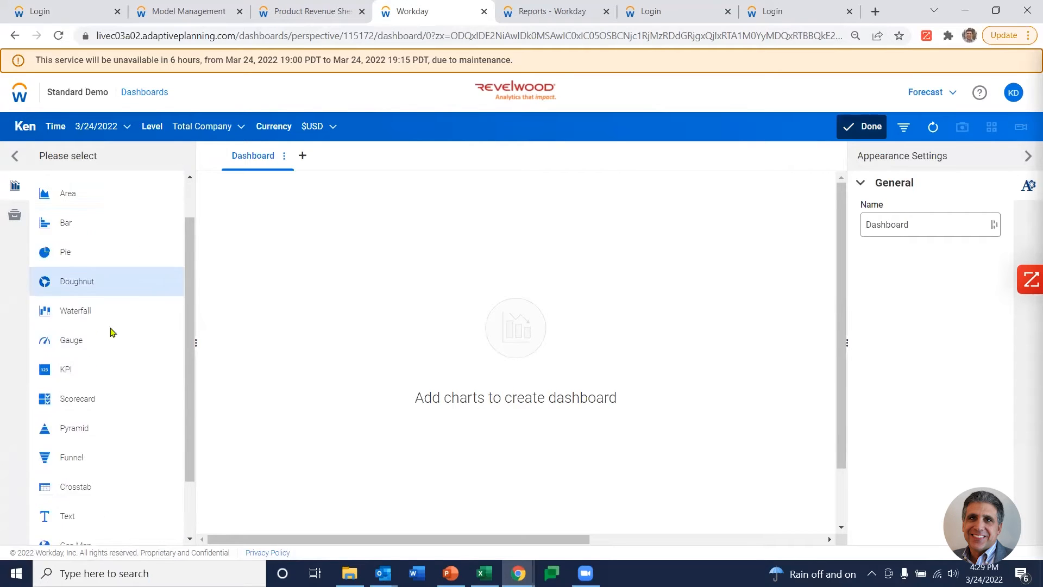
pyautogui.scroll(3, 103, 421)
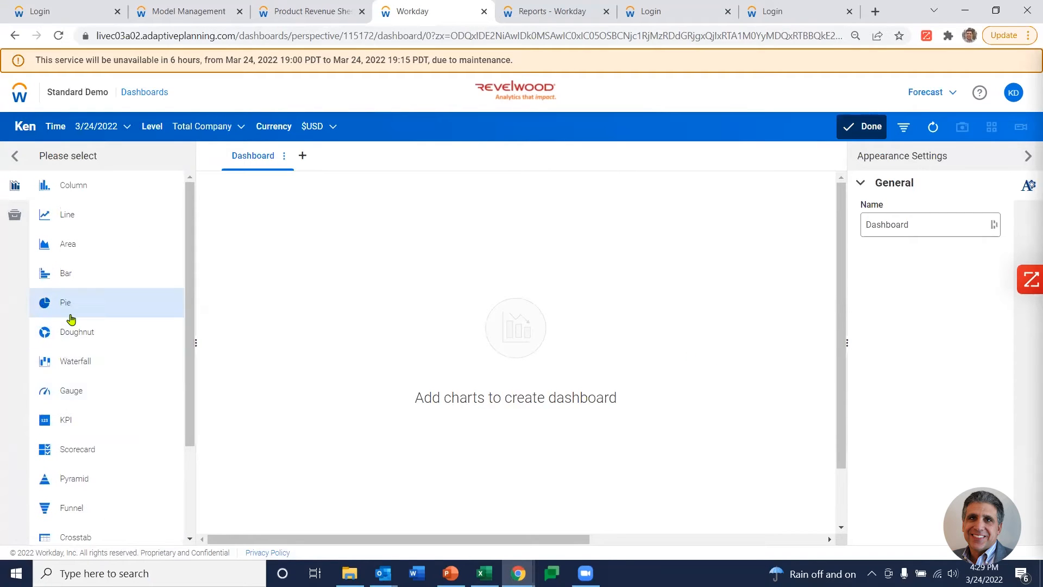
pyautogui.moveTo(87, 305); pyautogui.dragTo(296, 254)
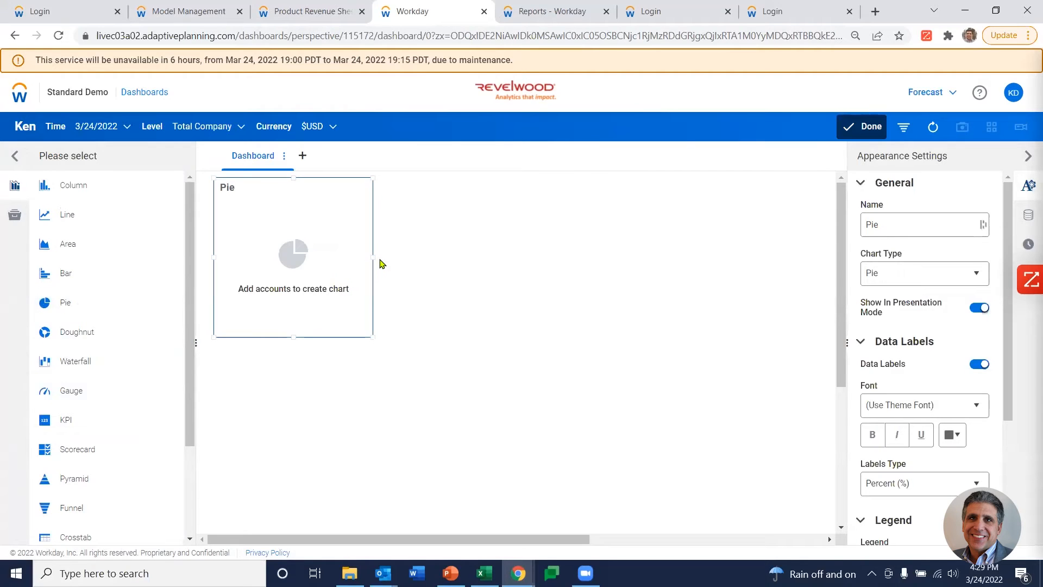
pyautogui.moveTo(373, 256); pyautogui.dragTo(643, 260)
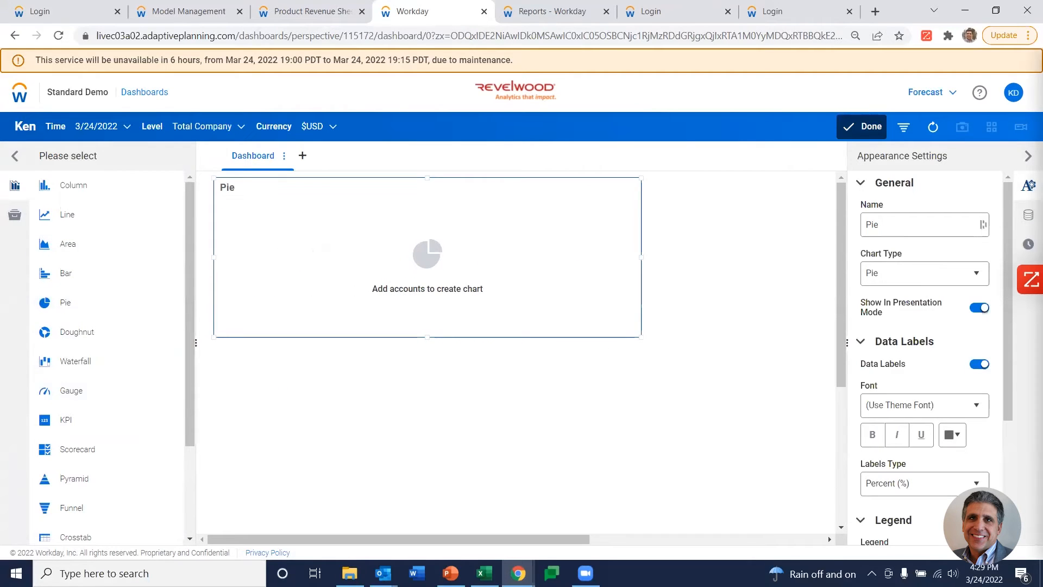
# - Browse the accounts available for the chart, expanding GL Accounts, Modeled, Cube, Metric and Financial KPIs
pyautogui.click(14, 216)
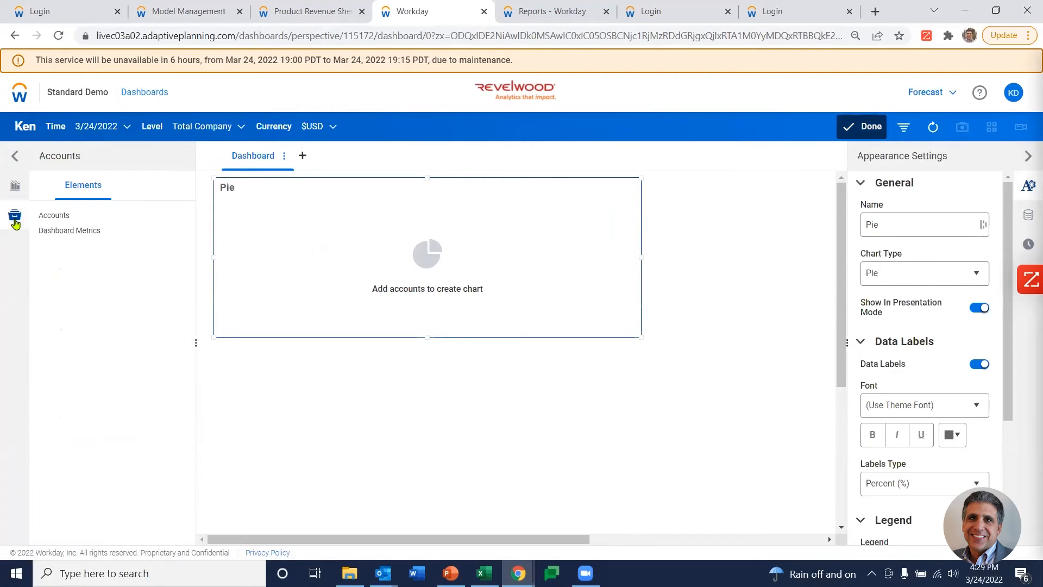
pyautogui.click(41, 217)
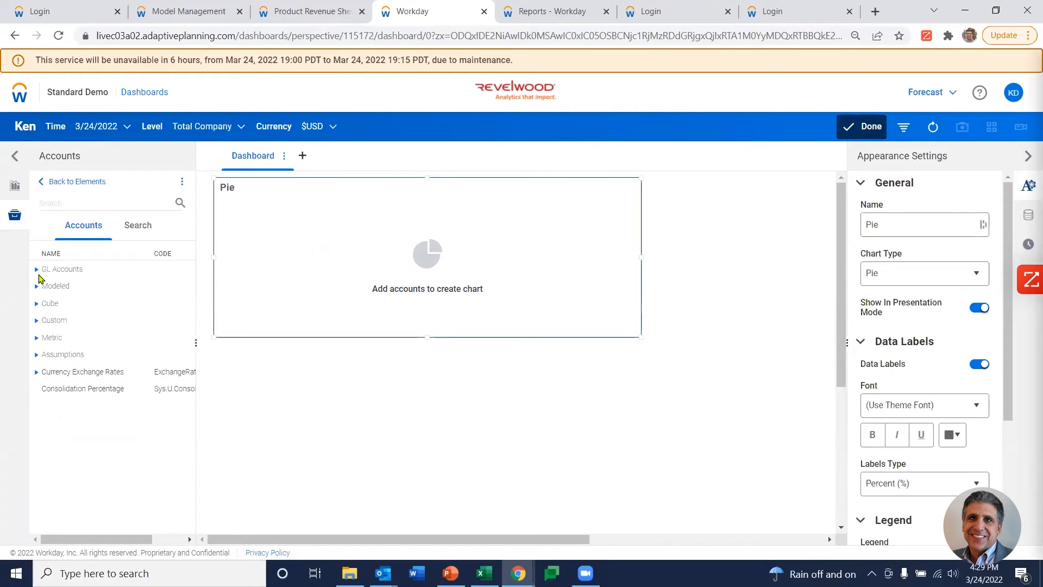
pyautogui.click(37, 272)
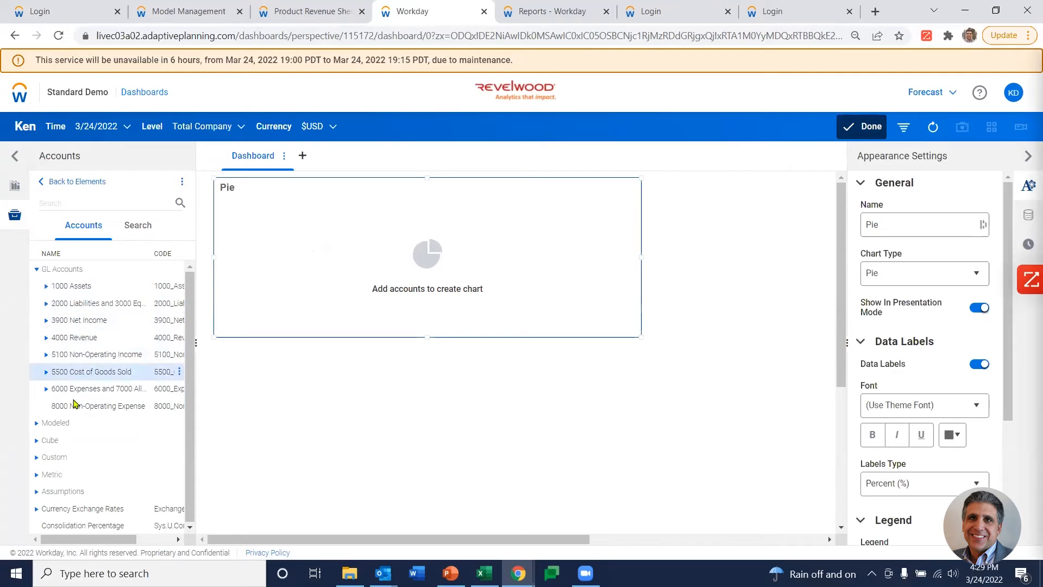
pyautogui.click(35, 425)
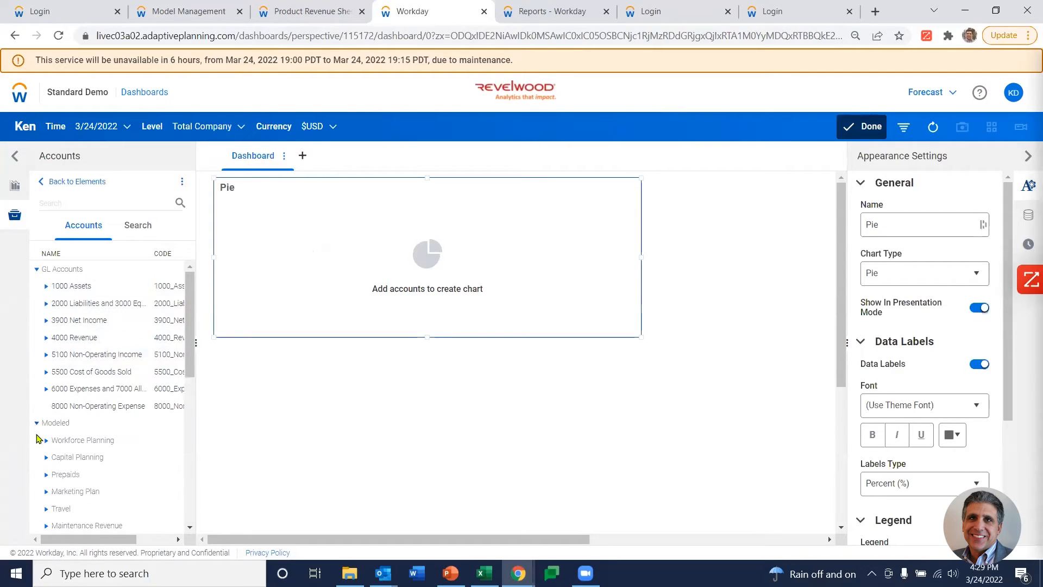
pyautogui.scroll(-3, 52, 438)
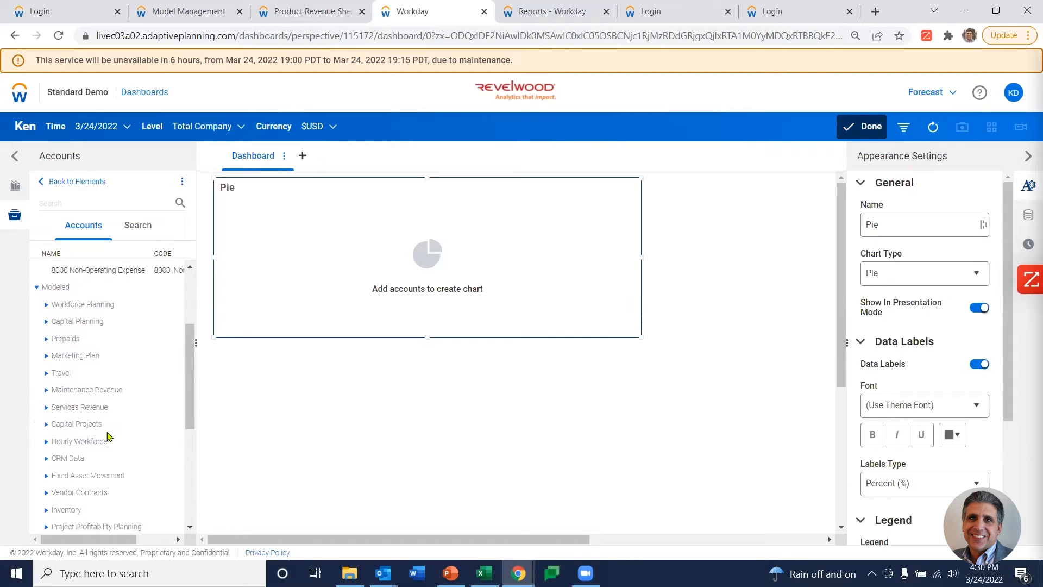
pyautogui.scroll(-5, 107, 438)
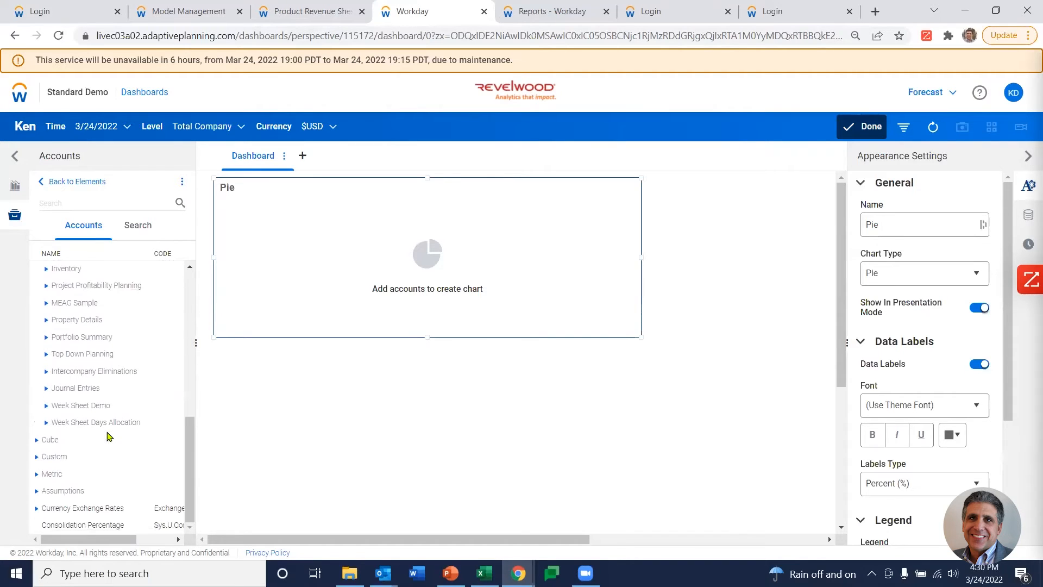
pyautogui.click(35, 444)
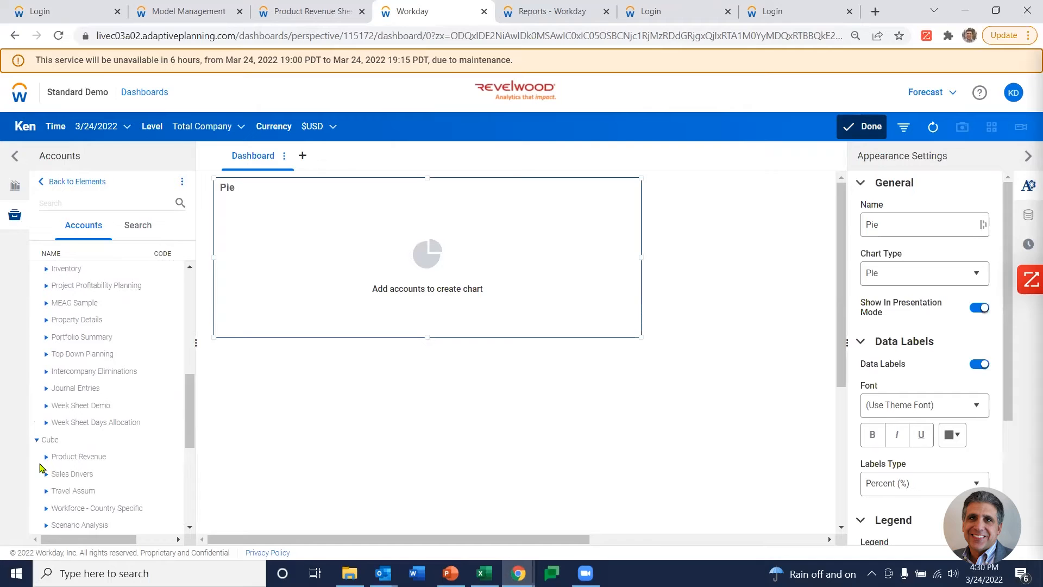
pyautogui.scroll(-4, 41, 470)
pyautogui.scroll(-1, 42, 479)
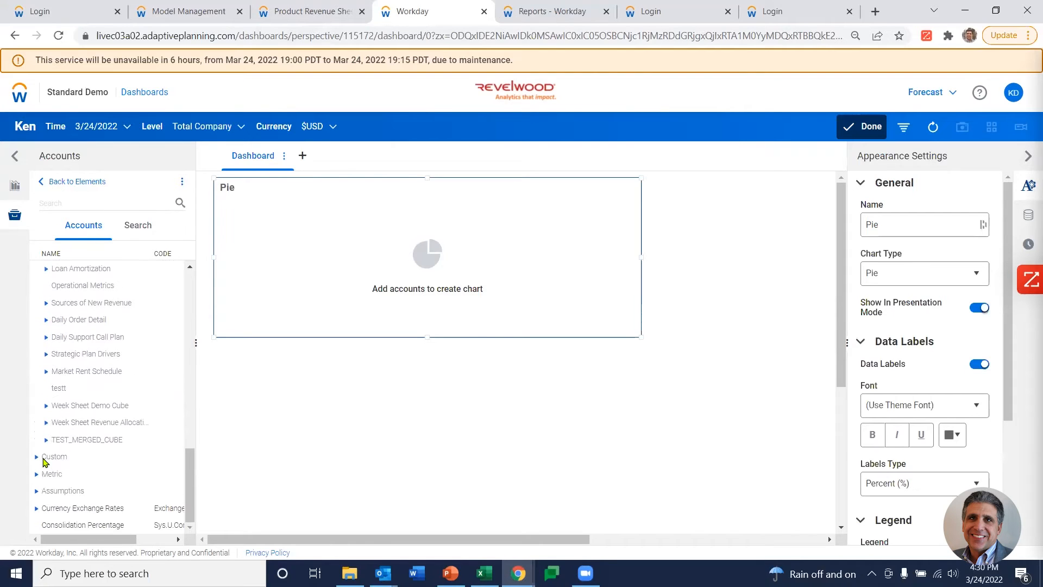
pyautogui.click(38, 479)
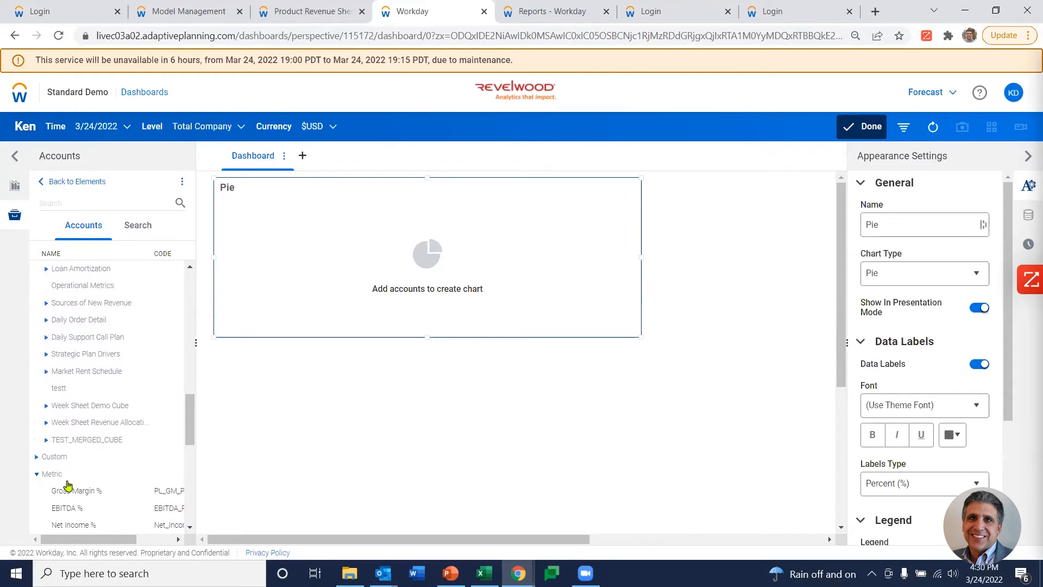
pyautogui.scroll(-3, 63, 480)
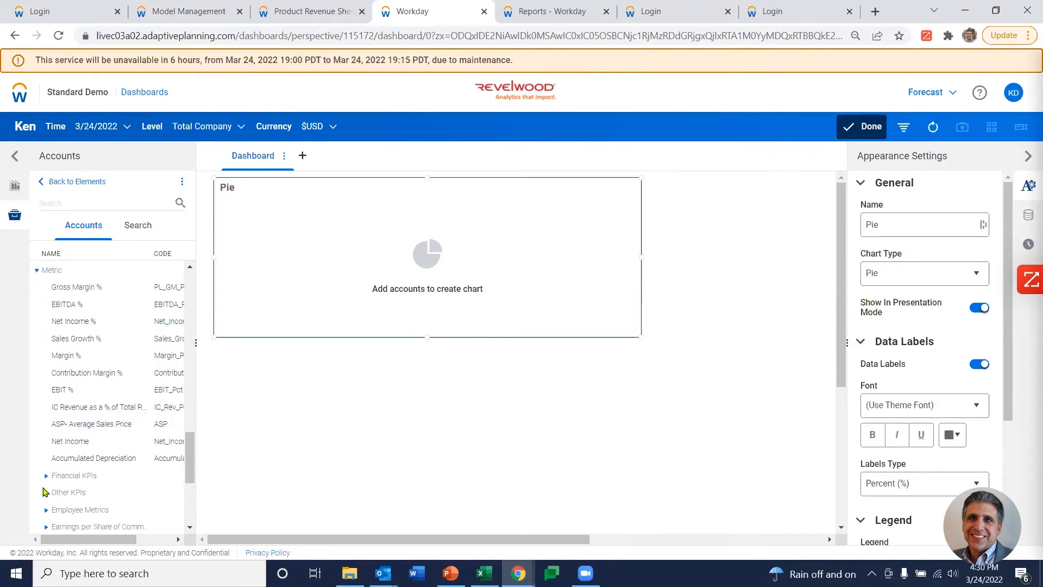
pyautogui.click(46, 476)
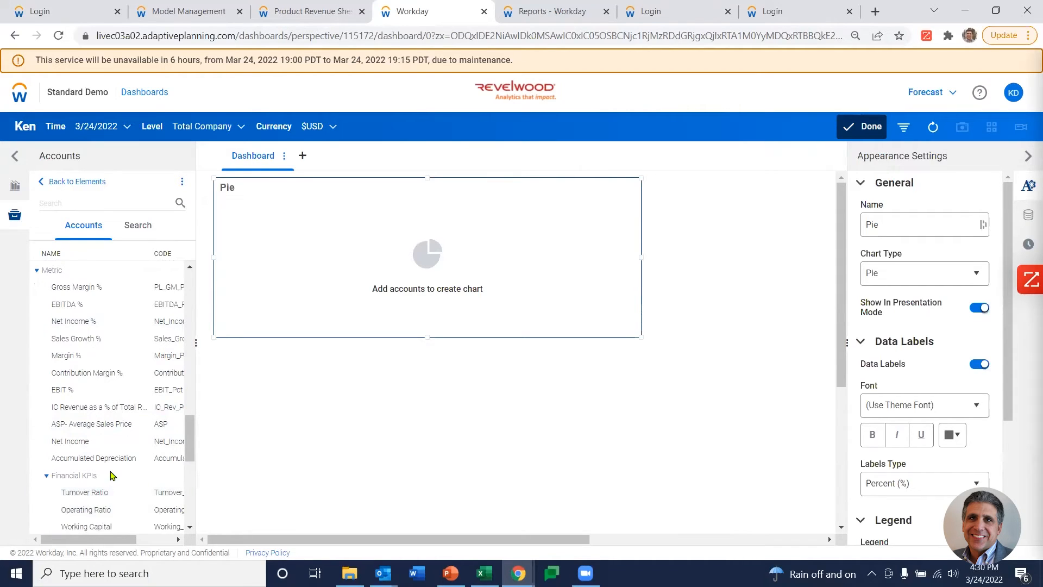
pyautogui.scroll(10, 111, 470)
pyautogui.scroll(5, 112, 470)
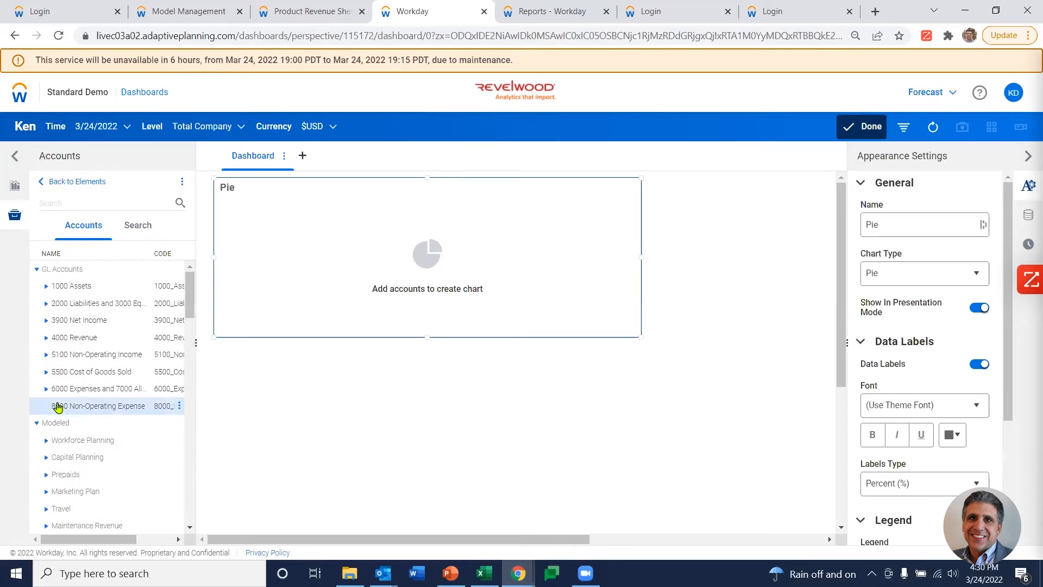
# - Add the 6000 Operating Expenses account to the pie chart and rename the chart Opex
pyautogui.click(47, 389)
pyautogui.moveTo(87, 408); pyautogui.dragTo(439, 249)
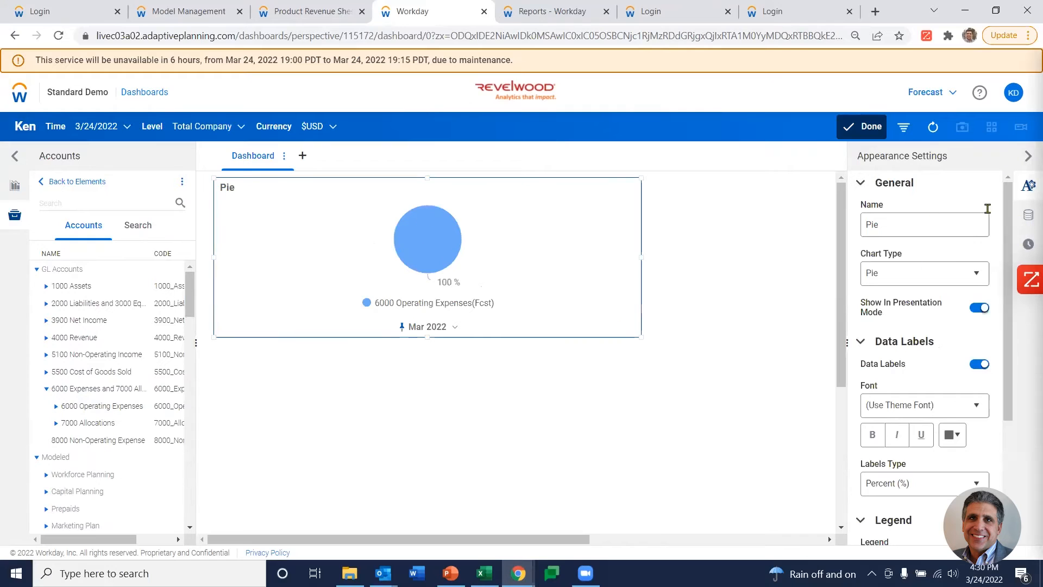
pyautogui.scroll(-3, 912, 307)
pyautogui.scroll(3, 916, 358)
pyautogui.moveTo(899, 223); pyautogui.dragTo(856, 225)
pyautogui.write('Op')
# - Set the Opex chart's breakdown type to Dimension and break it down by the Location dimension
pyautogui.click(1029, 215)
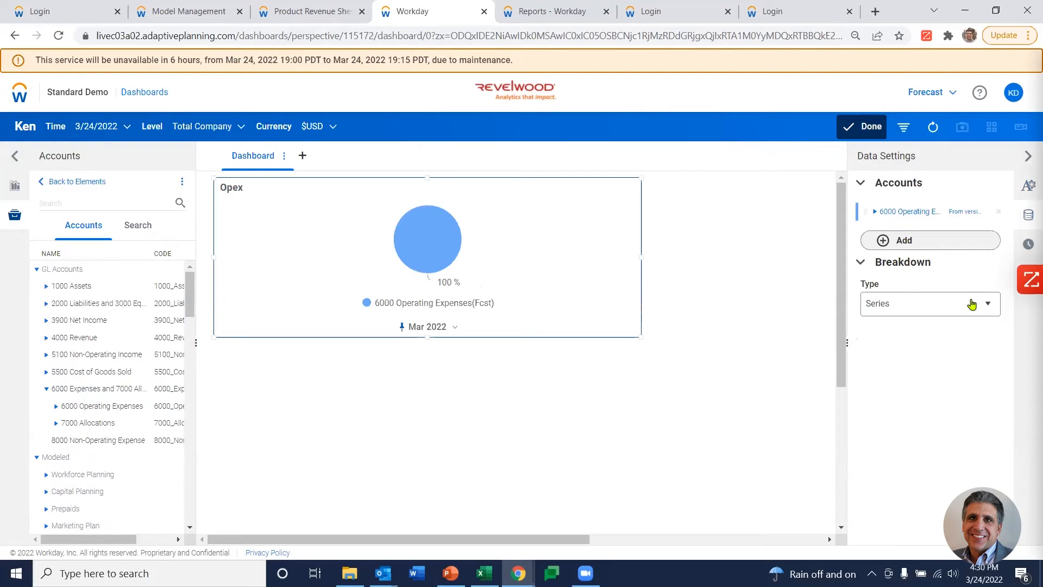
pyautogui.click(973, 304)
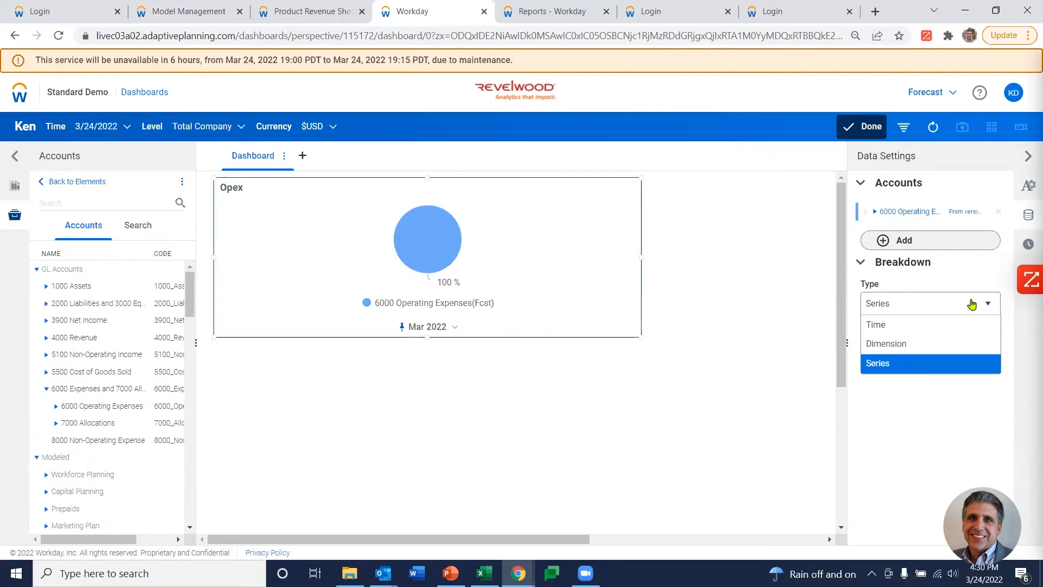
pyautogui.click(876, 348)
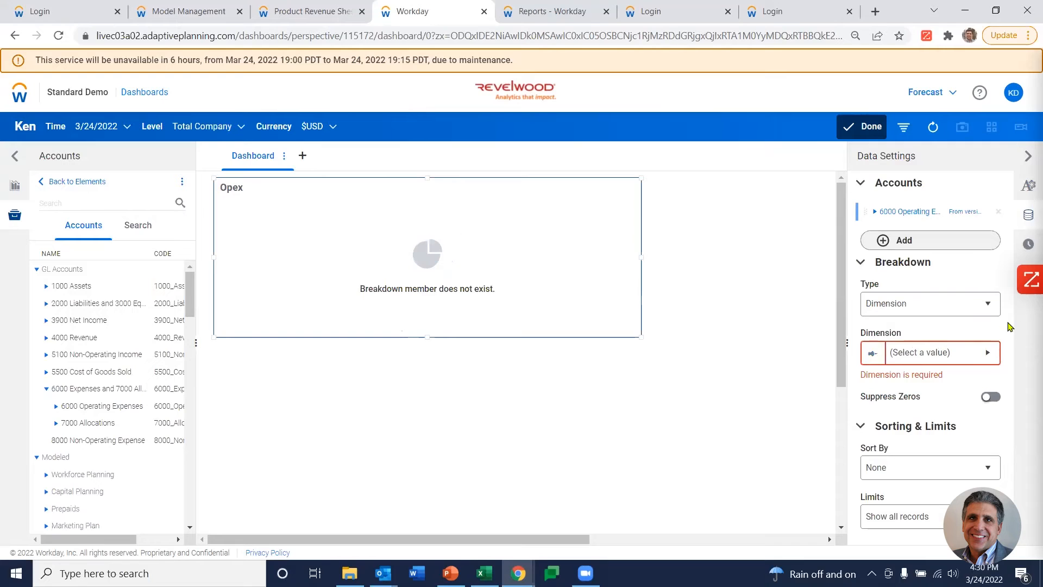
pyautogui.click(989, 354)
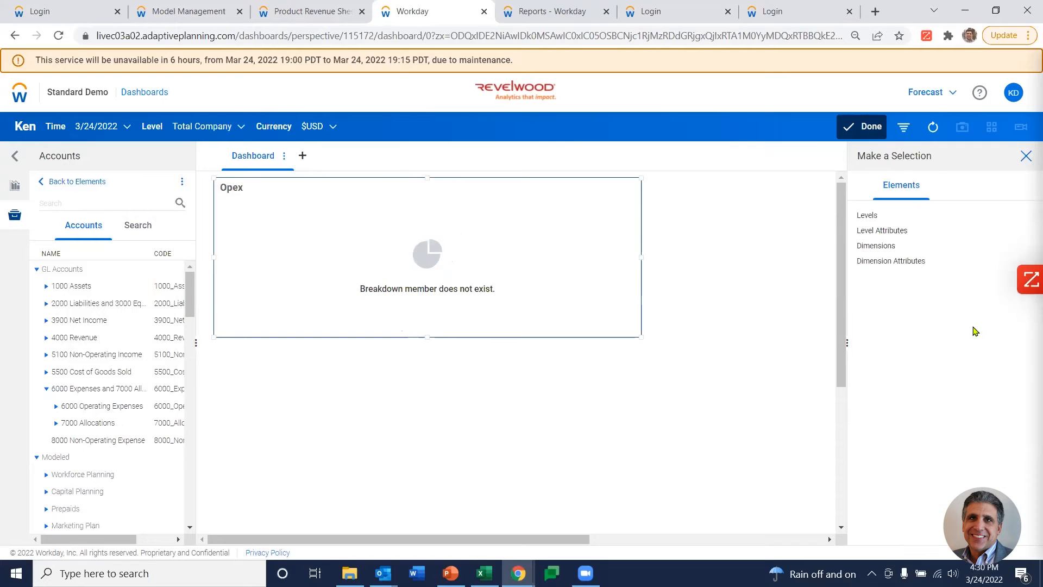
pyautogui.click(874, 246)
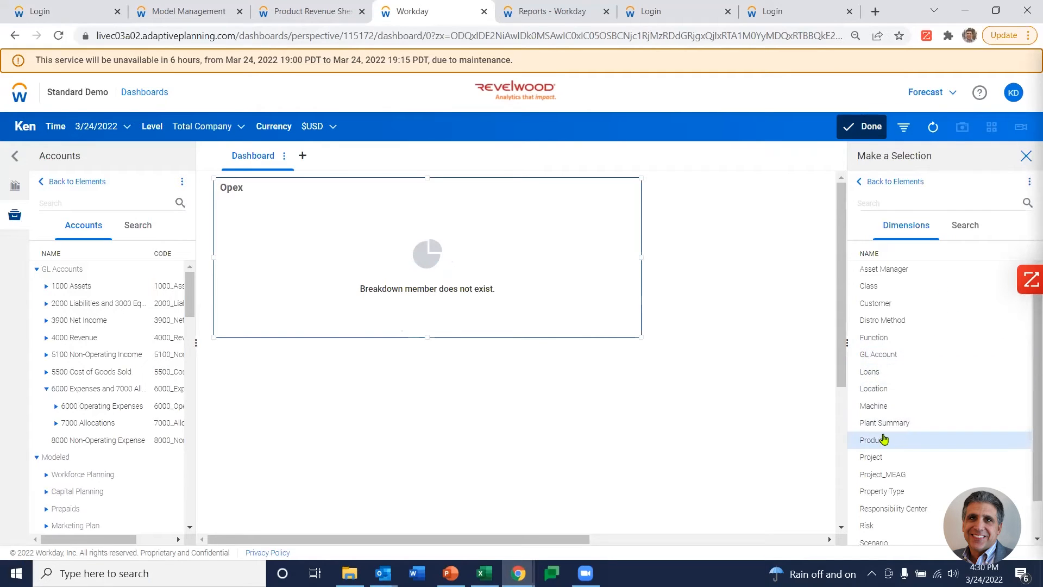
pyautogui.scroll(-1, 896, 402)
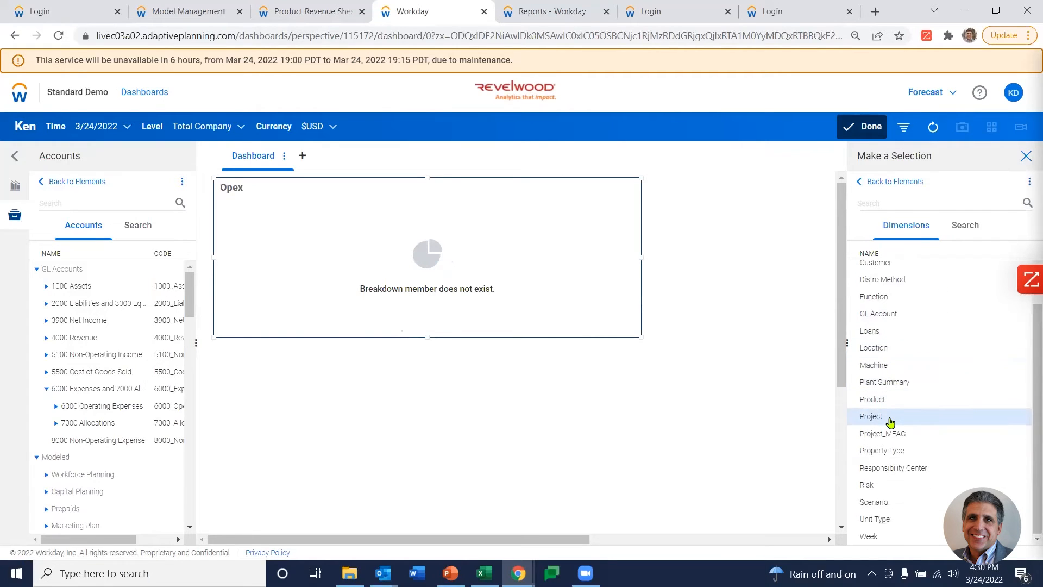
pyautogui.click(890, 352)
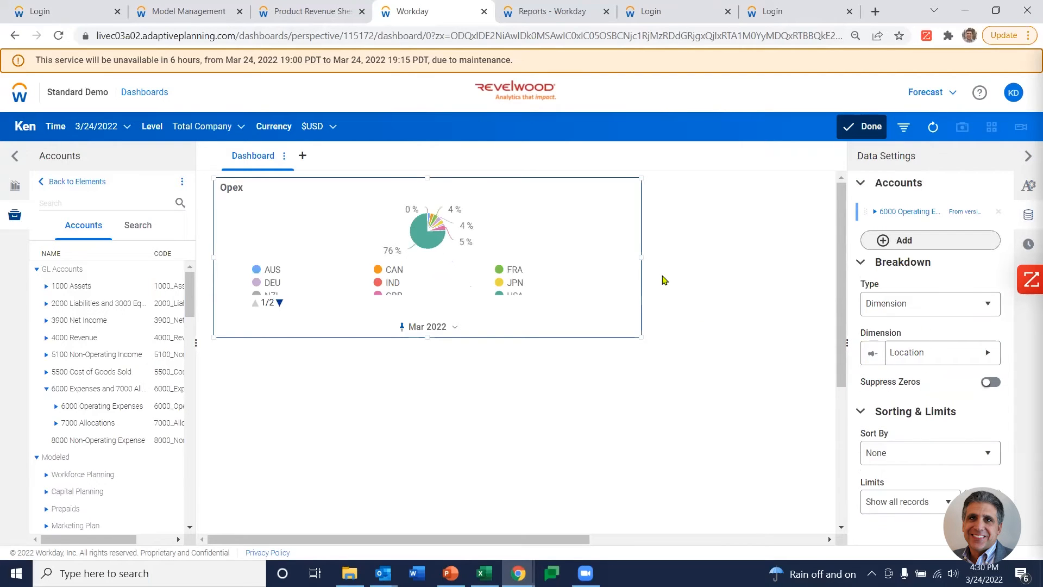
# - Enlarge the Opex pie chart in width and height so its Location legend fits on a single line
pyautogui.moveTo(642, 259); pyautogui.dragTo(718, 262)
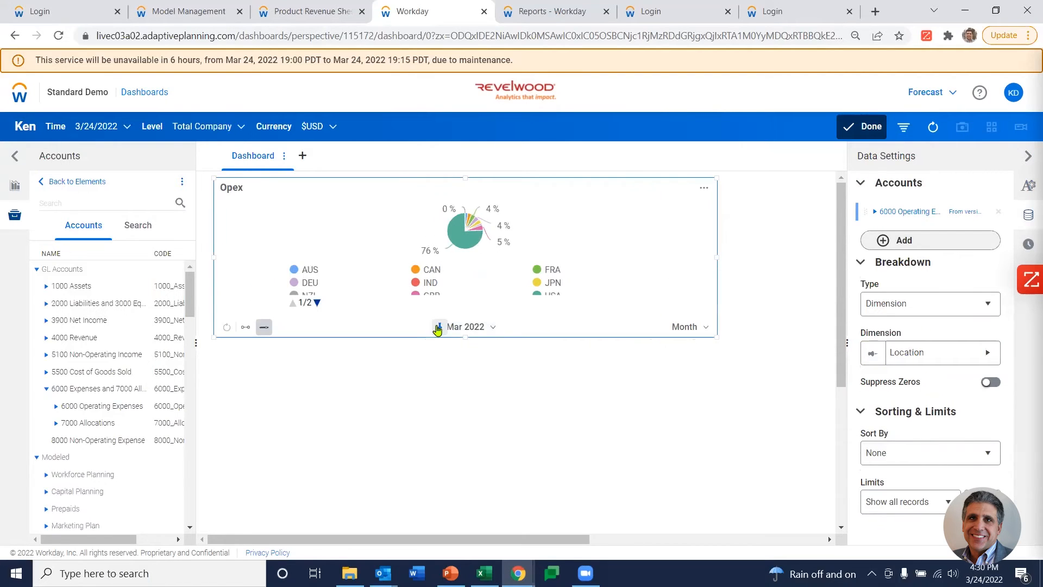
pyautogui.moveTo(463, 335); pyautogui.dragTo(490, 380)
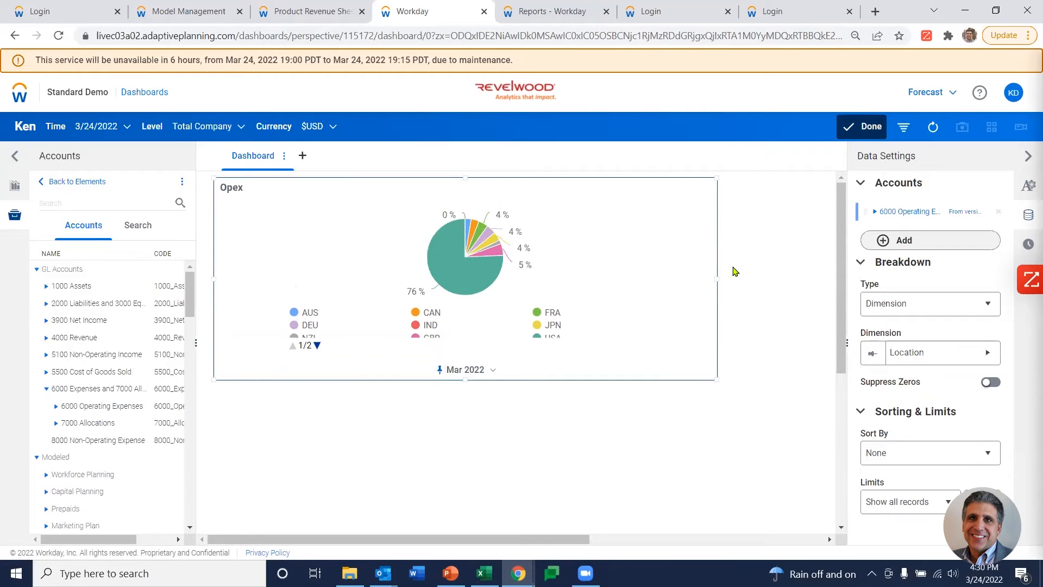
pyautogui.moveTo(718, 280); pyautogui.dragTo(835, 278)
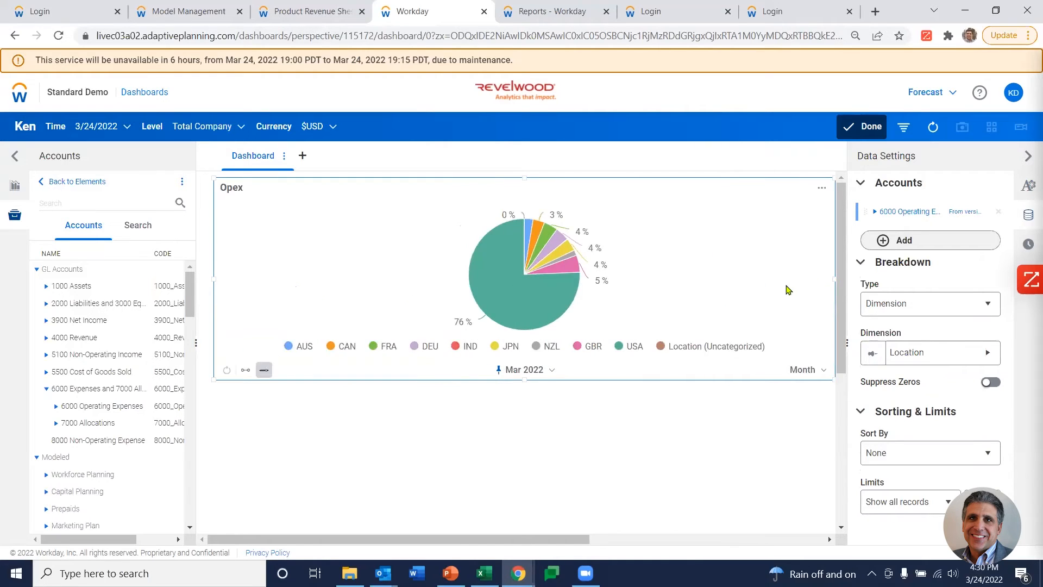
# - Add a KPI chart below the Opex pie chart and assign it the Working Capital account from Financial KPIs
pyautogui.click(14, 188)
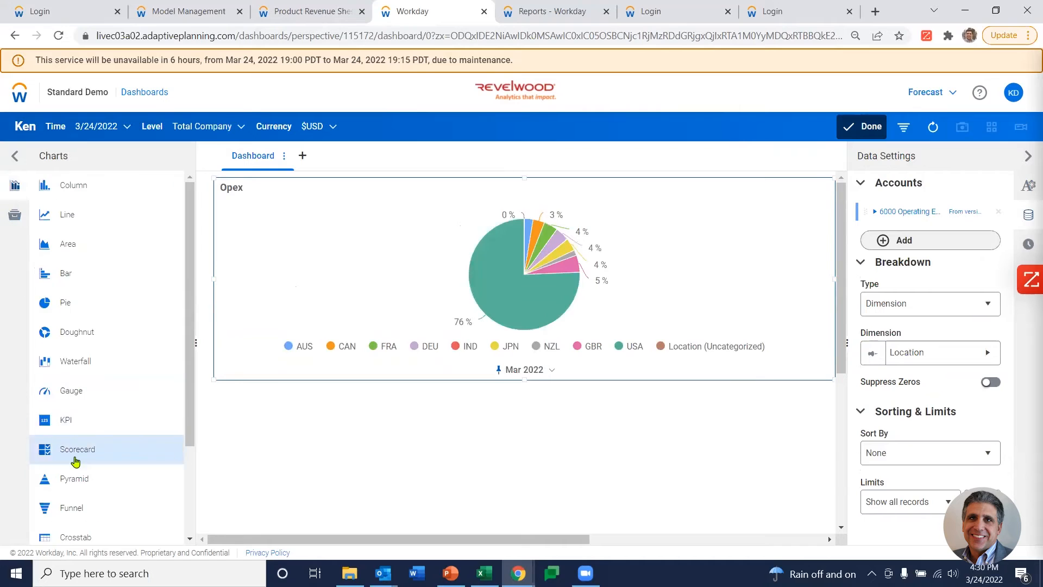
pyautogui.moveTo(82, 422); pyautogui.dragTo(319, 426)
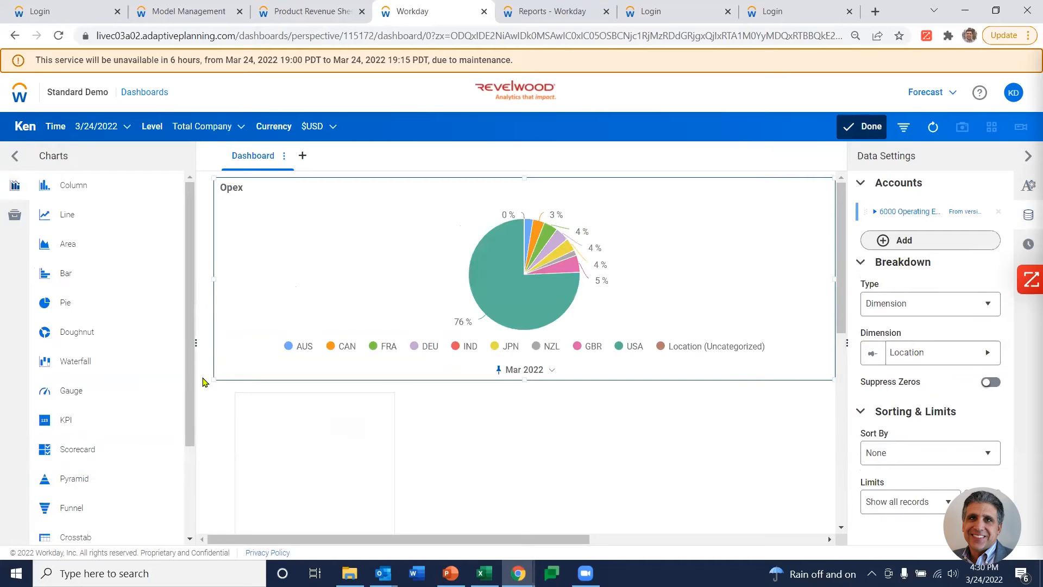
pyautogui.click(14, 215)
pyautogui.scroll(-10, 94, 405)
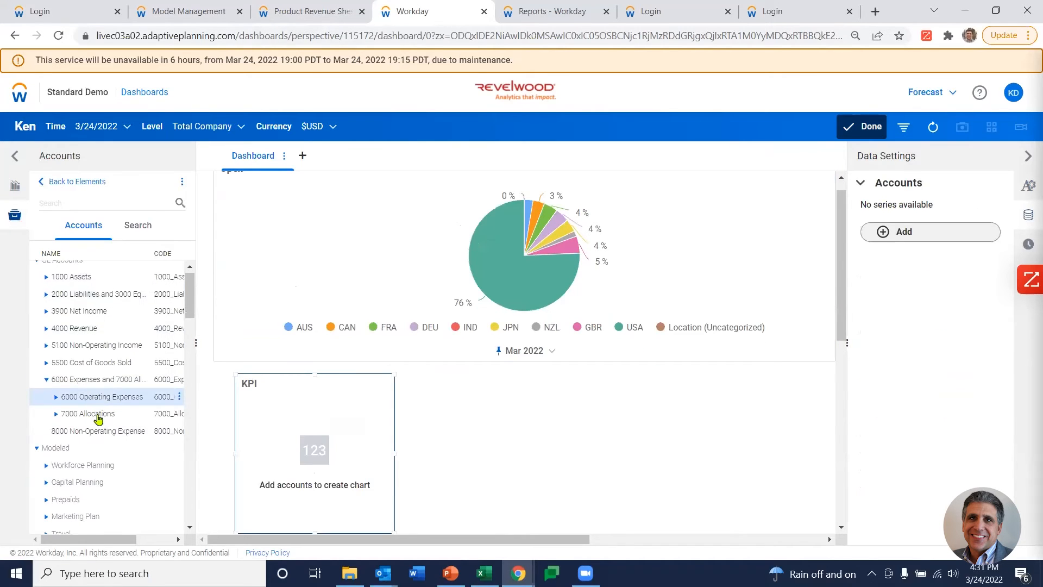
pyautogui.scroll(-5, 102, 434)
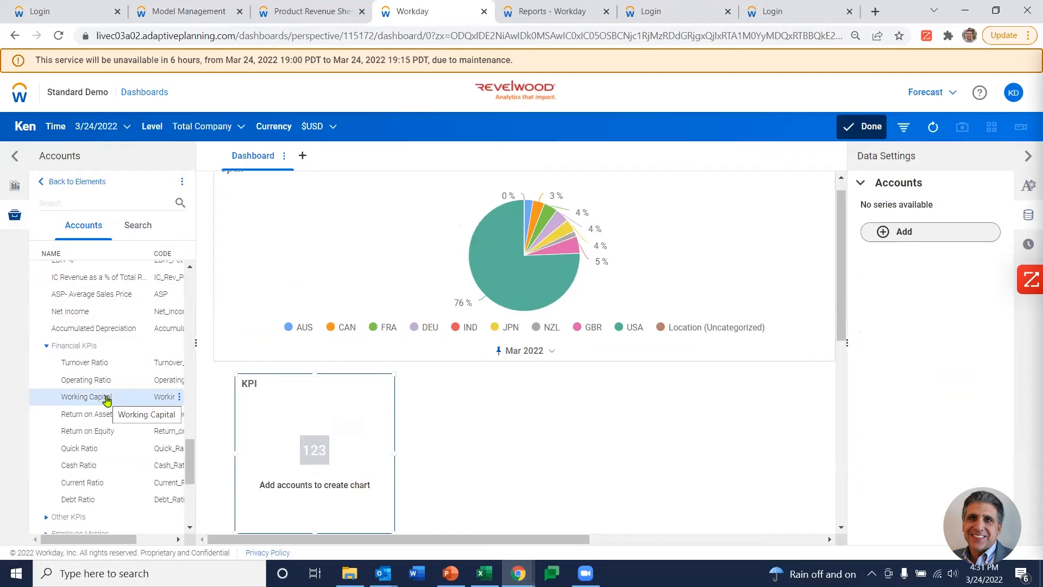
pyautogui.moveTo(107, 399); pyautogui.dragTo(316, 437)
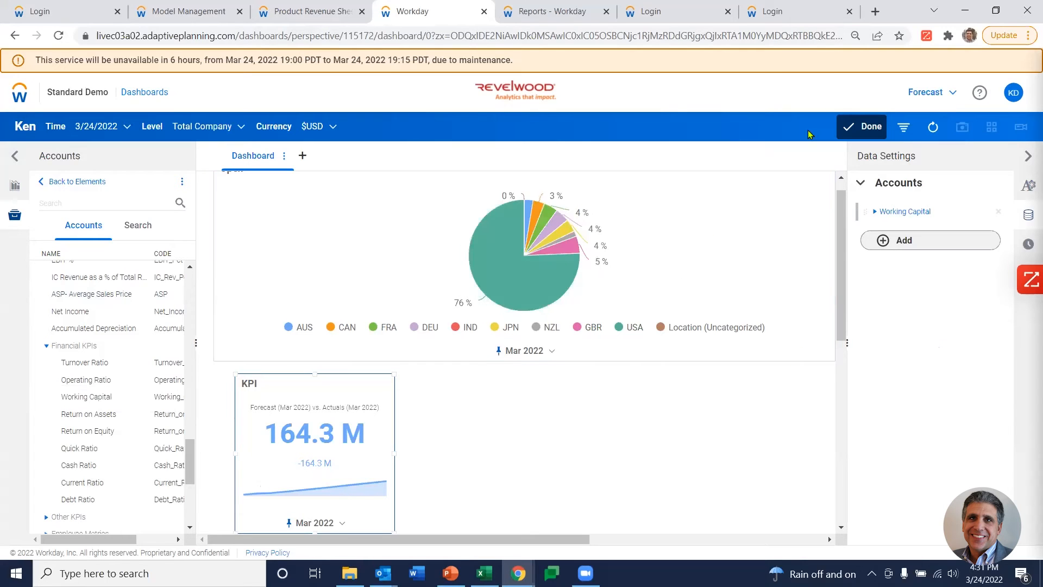
# - Finish editing the dashboard and check the drill-down options of the Opex chart's USA slice without choosing one
pyautogui.click(865, 127)
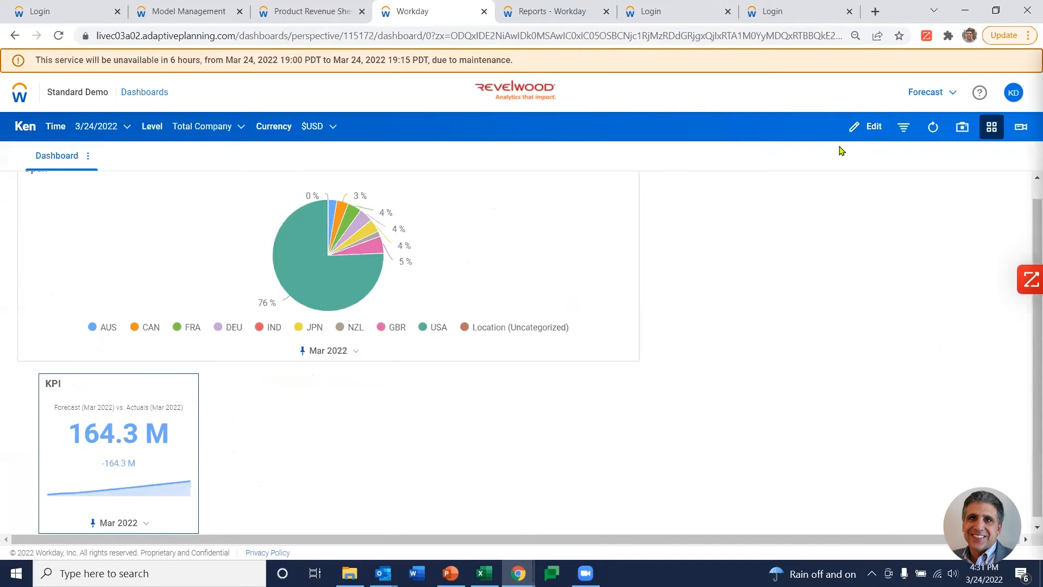
pyautogui.click(293, 255)
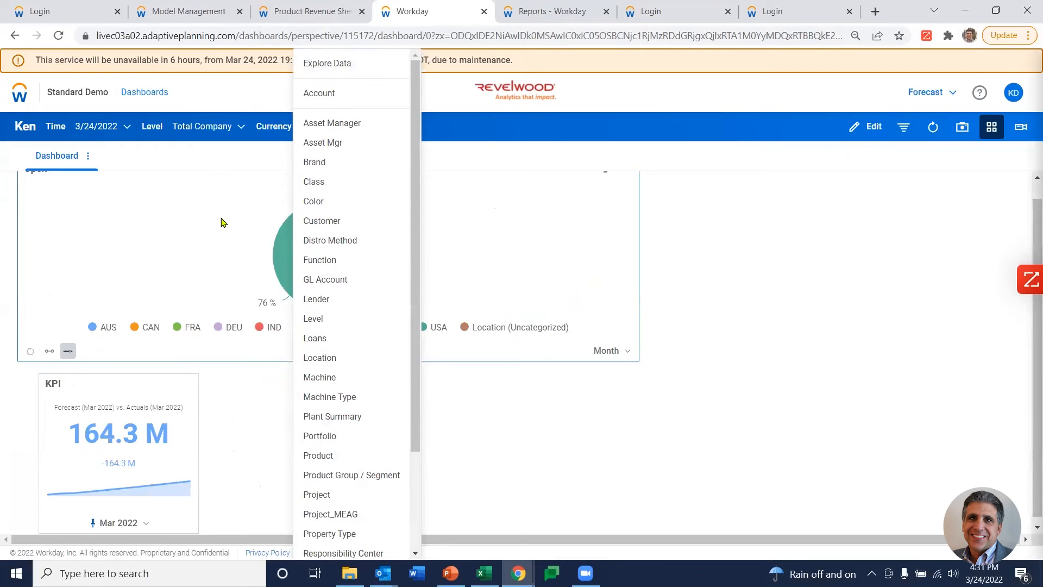
pyautogui.click(842, 457)
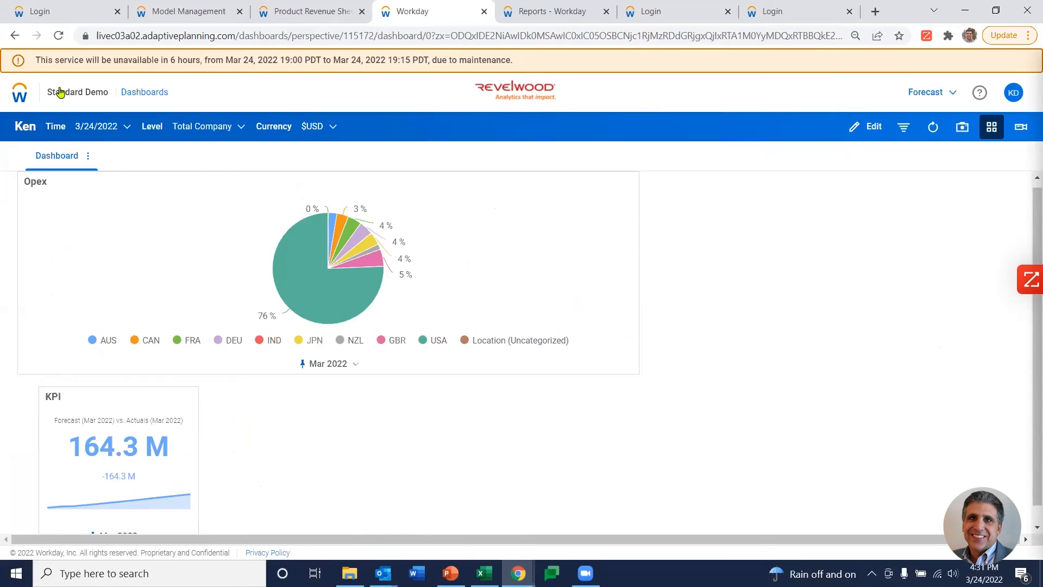
# - Switch to the open Current Month Expense Variance report and review its operating expense variances for Mar 2021 and year to date
pyautogui.click(561, 6)
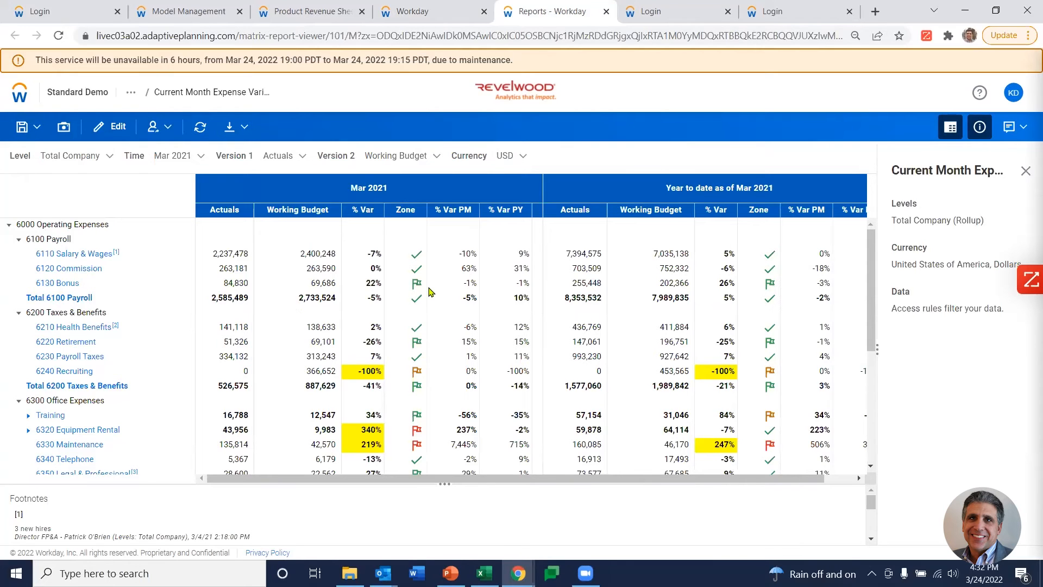
pyautogui.scroll(-3, 416, 307)
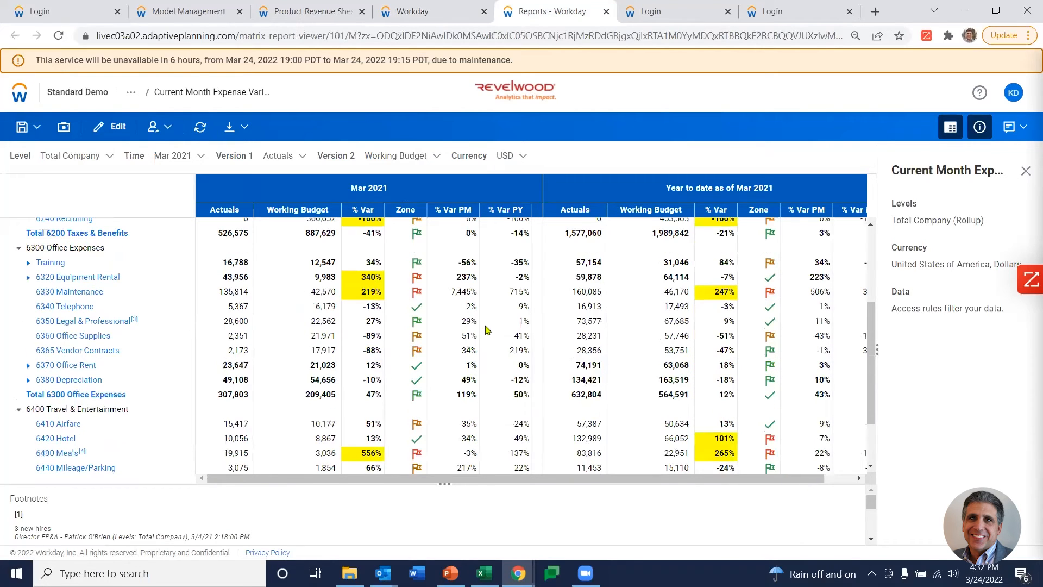
pyautogui.scroll(-2, 751, 349)
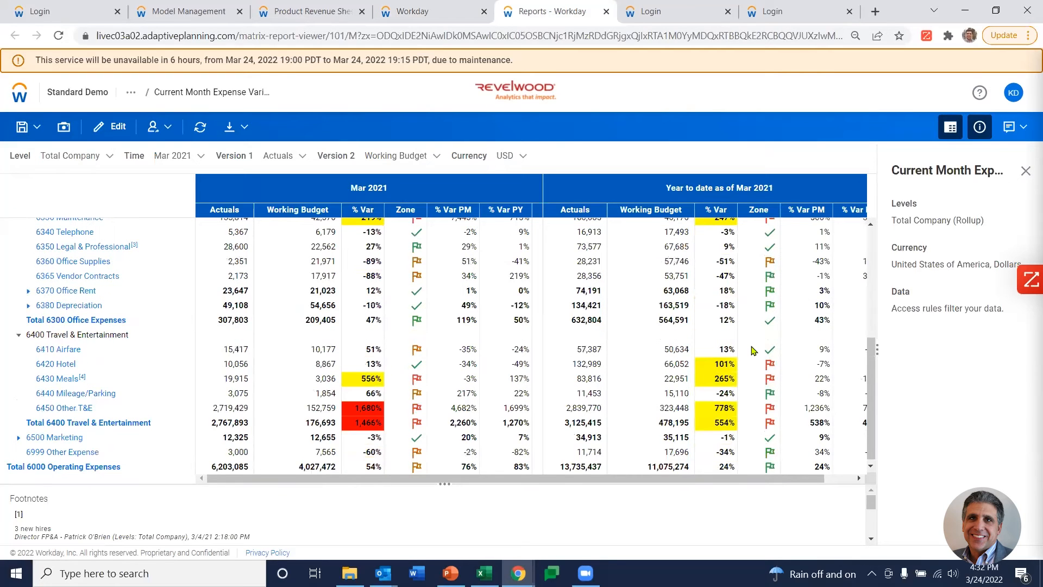
pyautogui.scroll(5, 752, 349)
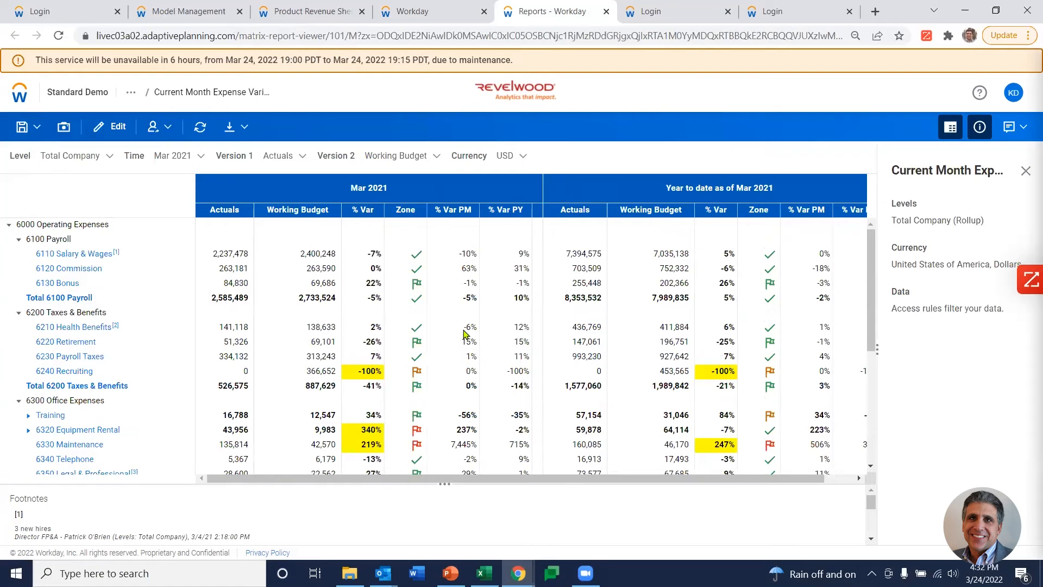
# - Drill into the 6450 Other T&E account by Level in the expense variance report
pyautogui.scroll(-5, 465, 334)
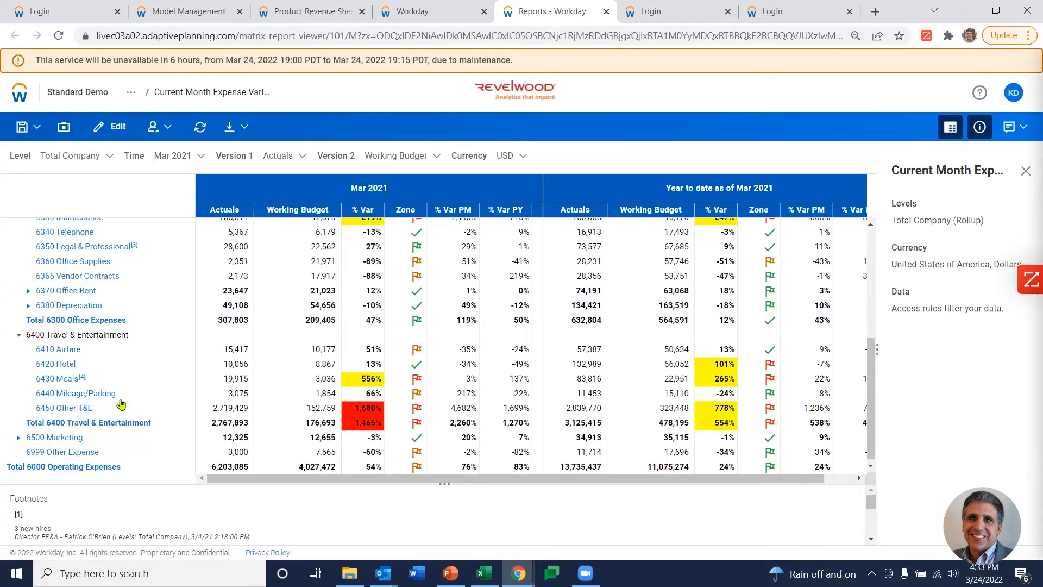
pyautogui.click(75, 412)
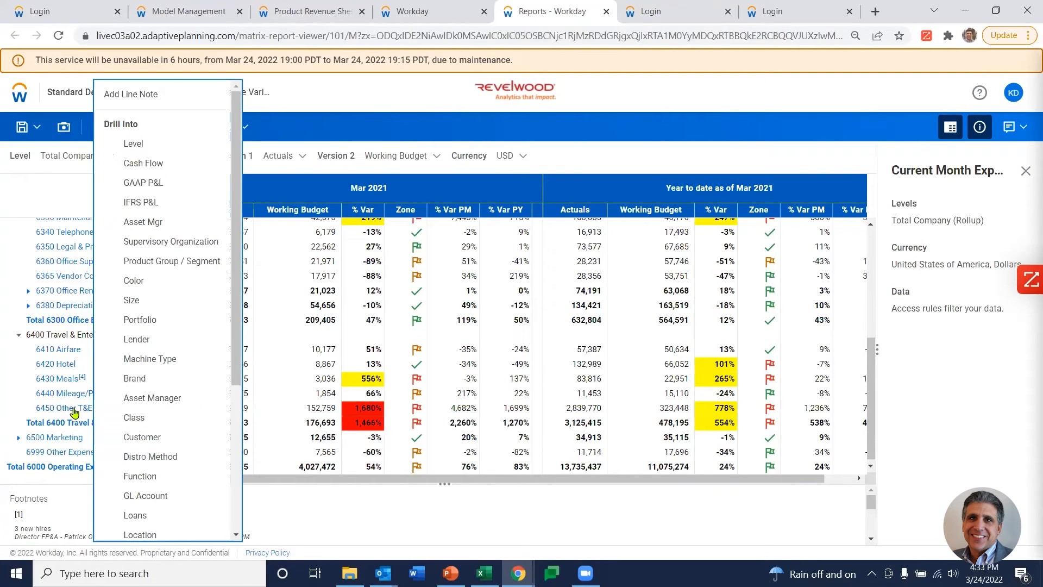
pyautogui.click(140, 148)
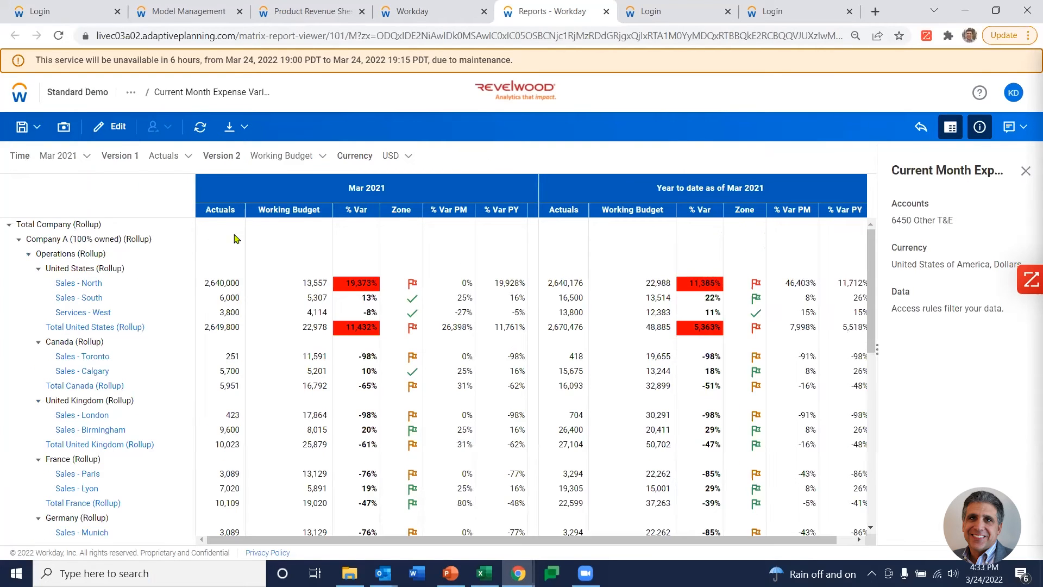
# - Examine the 6450 Other T&E variances across all company levels, from the United States sales levels to the Total Company rollup
pyautogui.moveTo(959, 222); pyautogui.dragTo(892, 224)
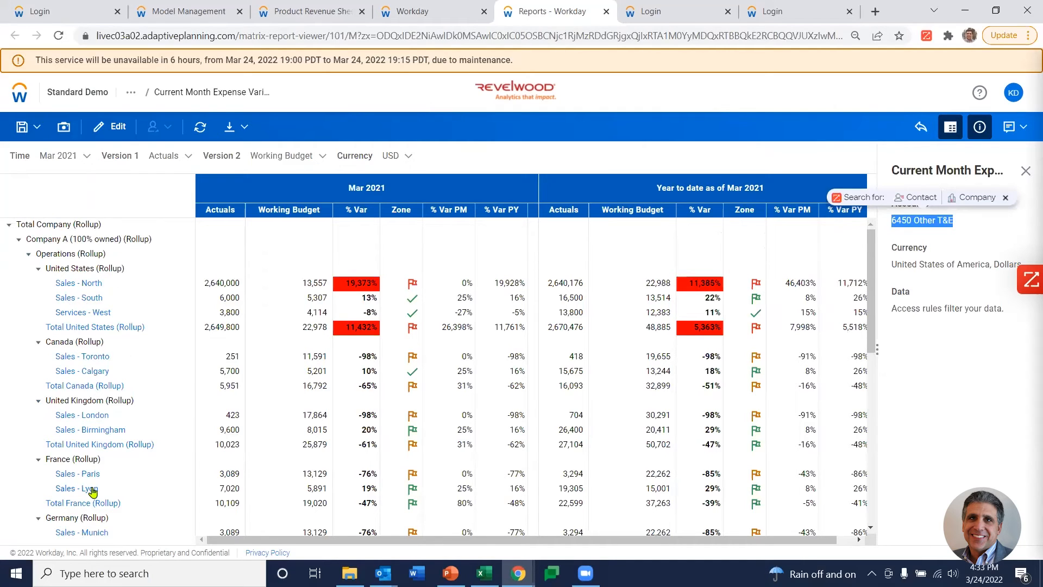
pyautogui.scroll(-8, 321, 413)
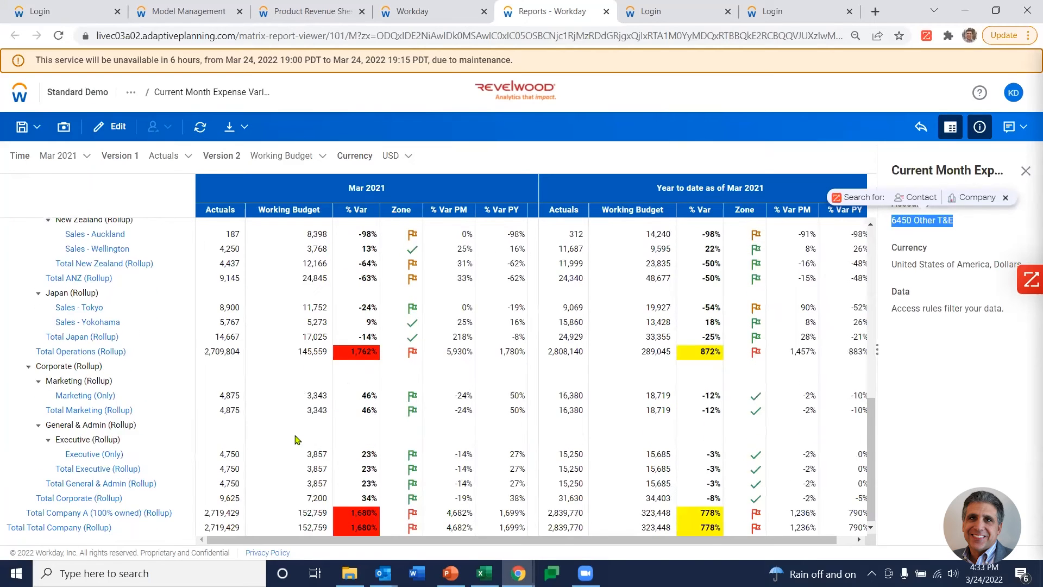
pyautogui.scroll(4, 295, 439)
pyautogui.scroll(4, 295, 439)
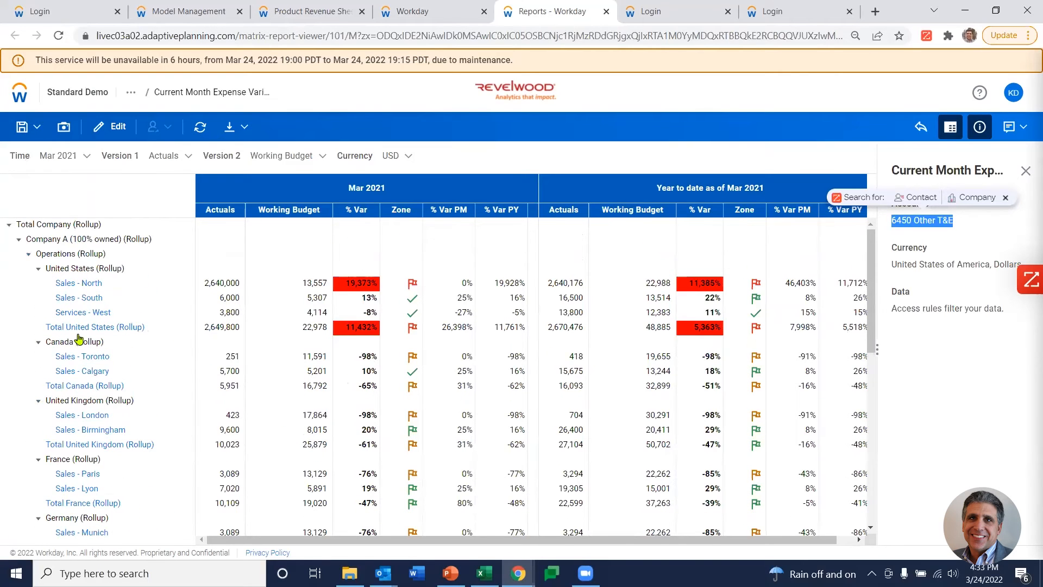
pyautogui.scroll(-8, 348, 350)
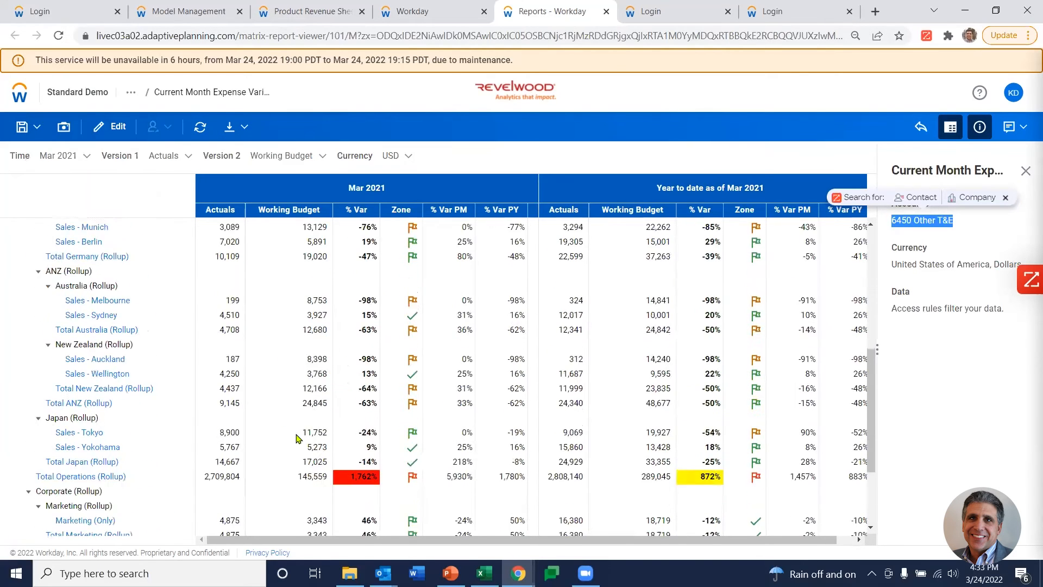
pyautogui.scroll(-1, 312, 411)
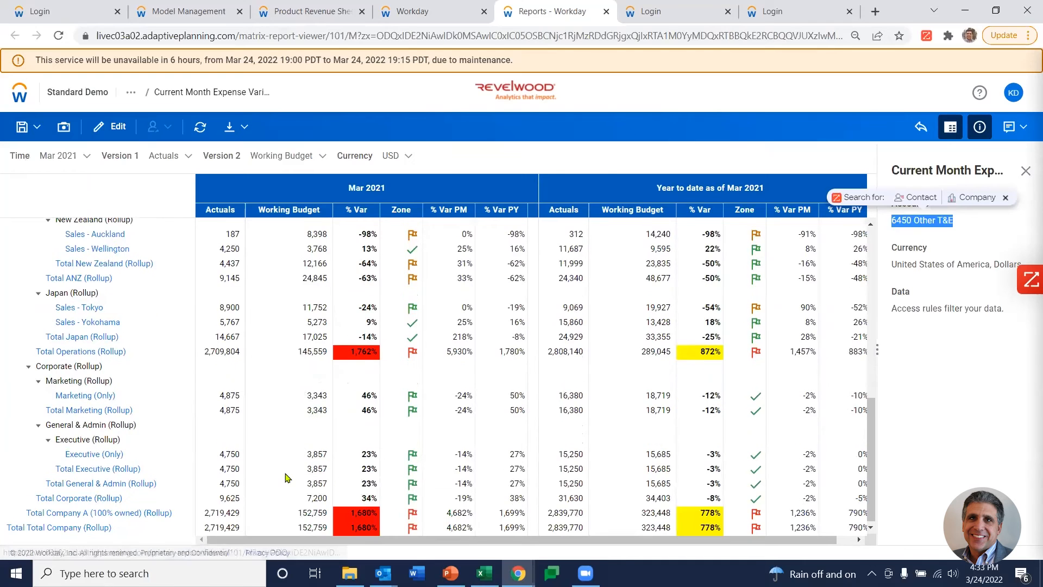
pyautogui.scroll(3, 291, 468)
pyautogui.scroll(6, 290, 464)
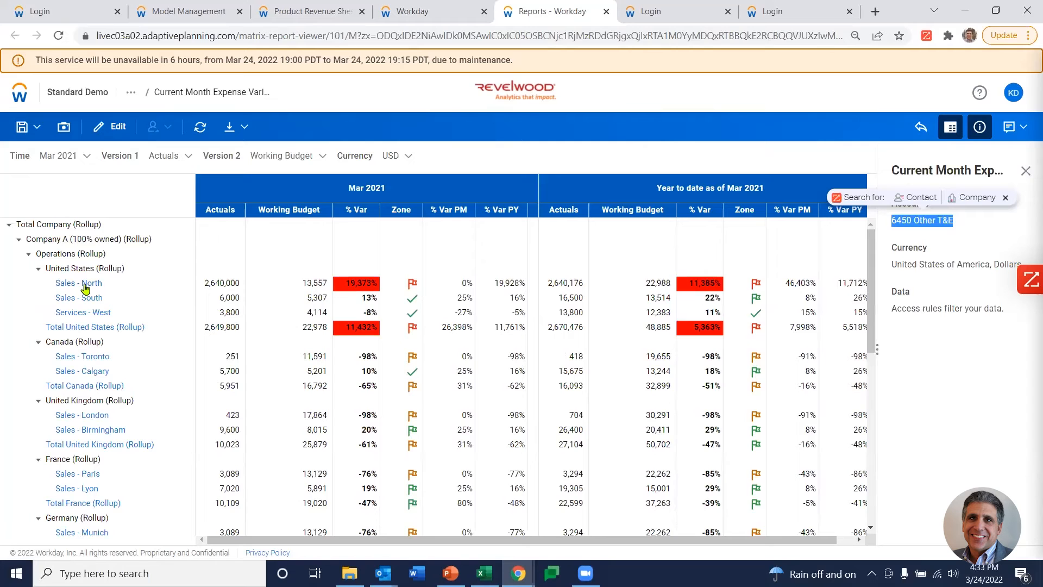
# - Explore the Sales - North Mar 2021 actuals, drill into their transactions, and highlight the company lunch invoice's description and amount
pyautogui.click(224, 287)
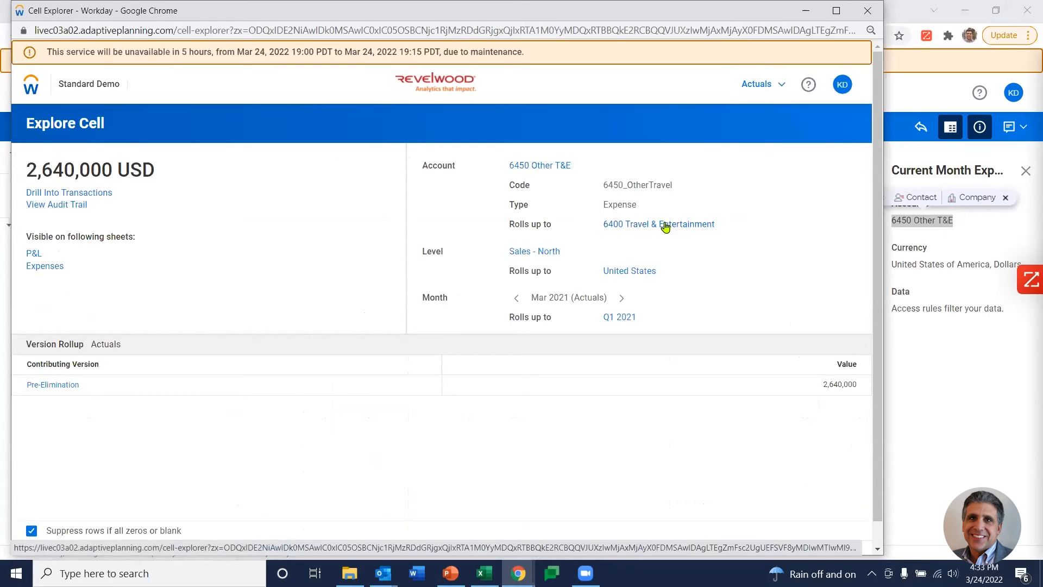
pyautogui.click(84, 194)
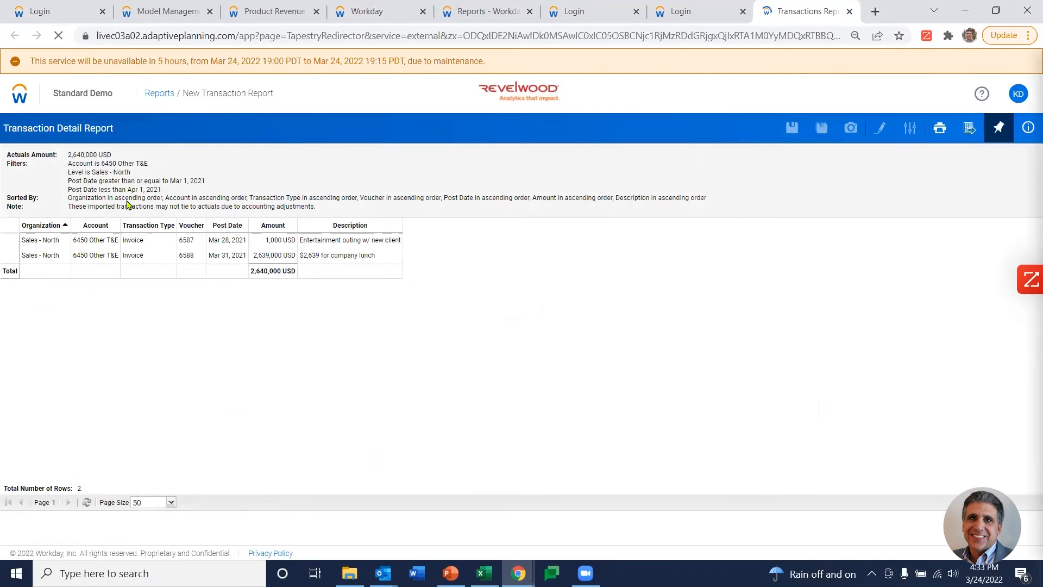
pyautogui.moveTo(378, 262); pyautogui.dragTo(298, 261)
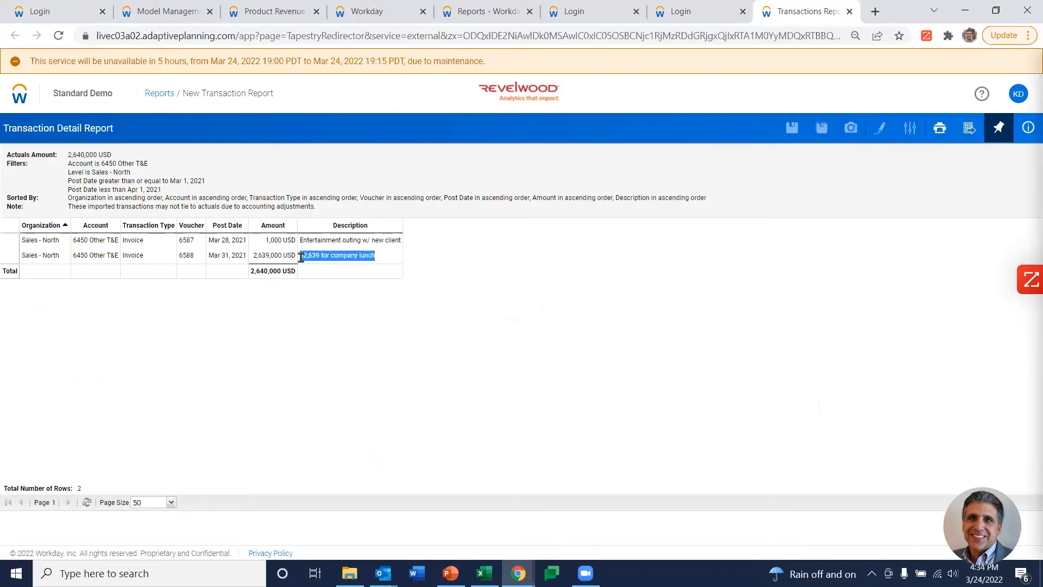
pyautogui.moveTo(301, 258)
pyautogui.mouseDown()
pyautogui.moveTo(366, 265)
pyautogui.moveTo(242, 260)
pyautogui.moveTo(286, 257)
pyautogui.mouseUp()
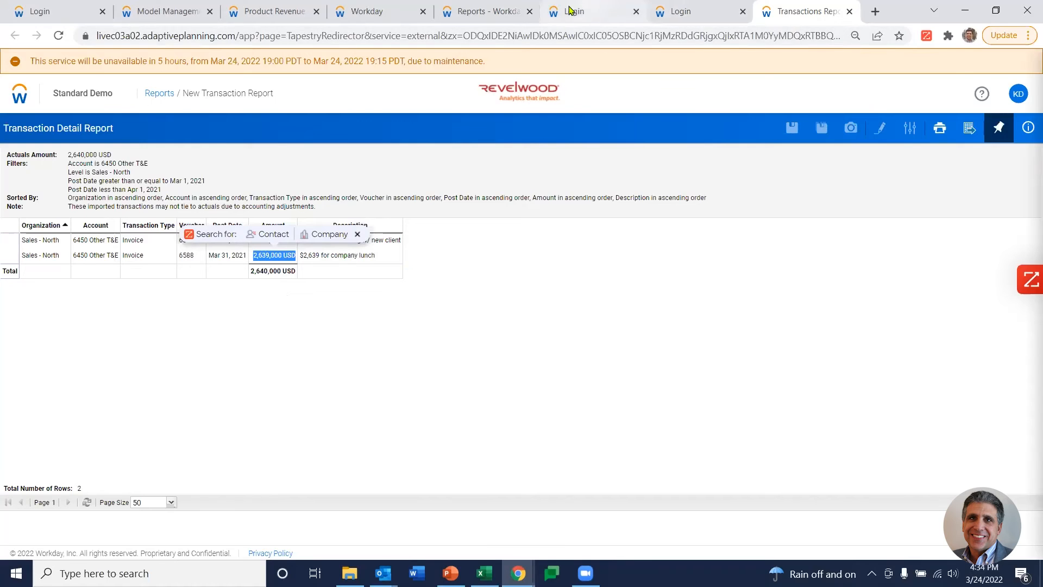
# - Return from the expense variance report to the Reports overview and start a new Matrix report
pyautogui.click(574, 11)
pyautogui.click(481, 12)
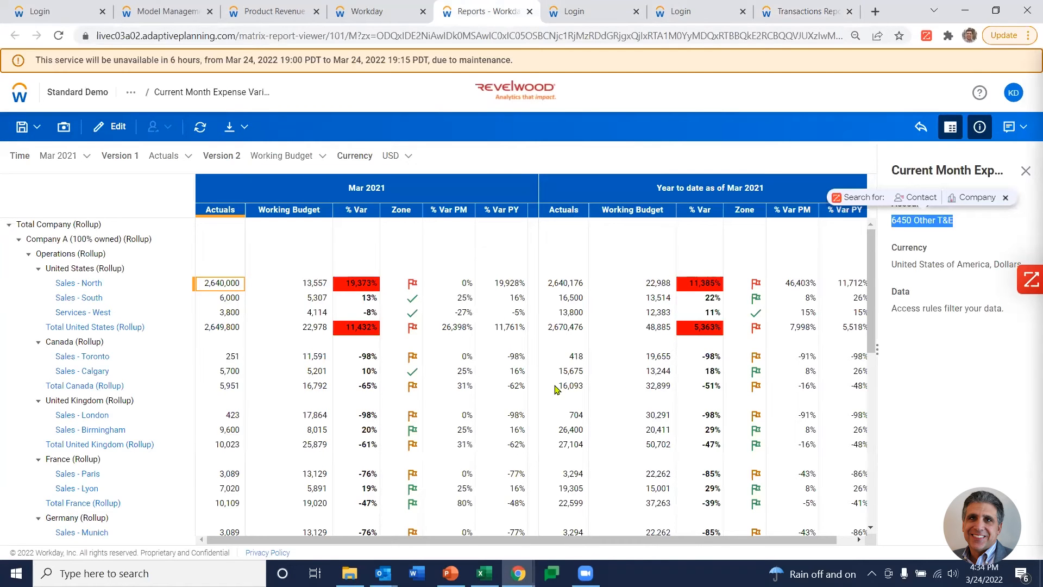
pyautogui.click(132, 95)
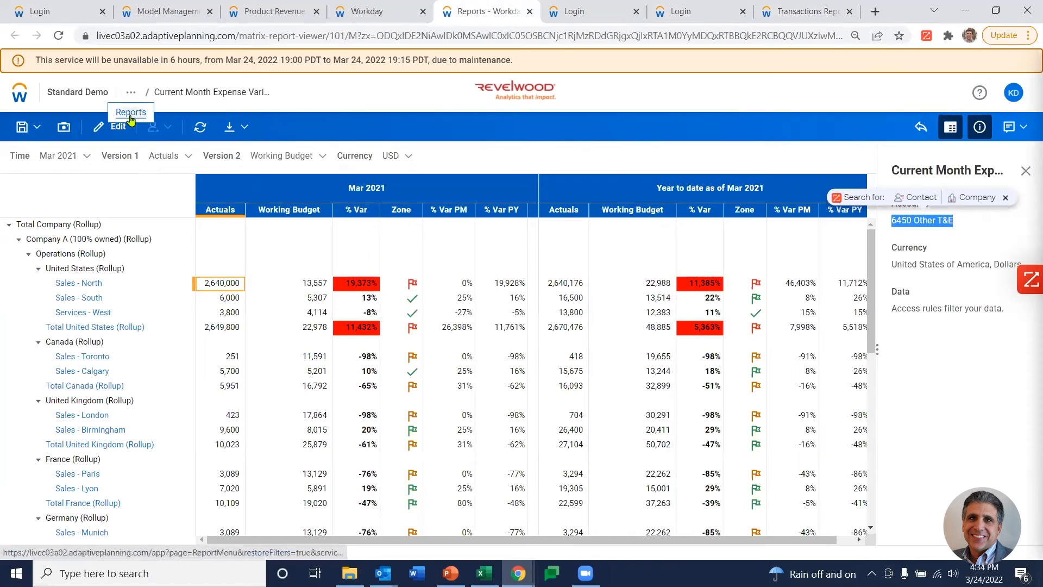
pyautogui.click(129, 116)
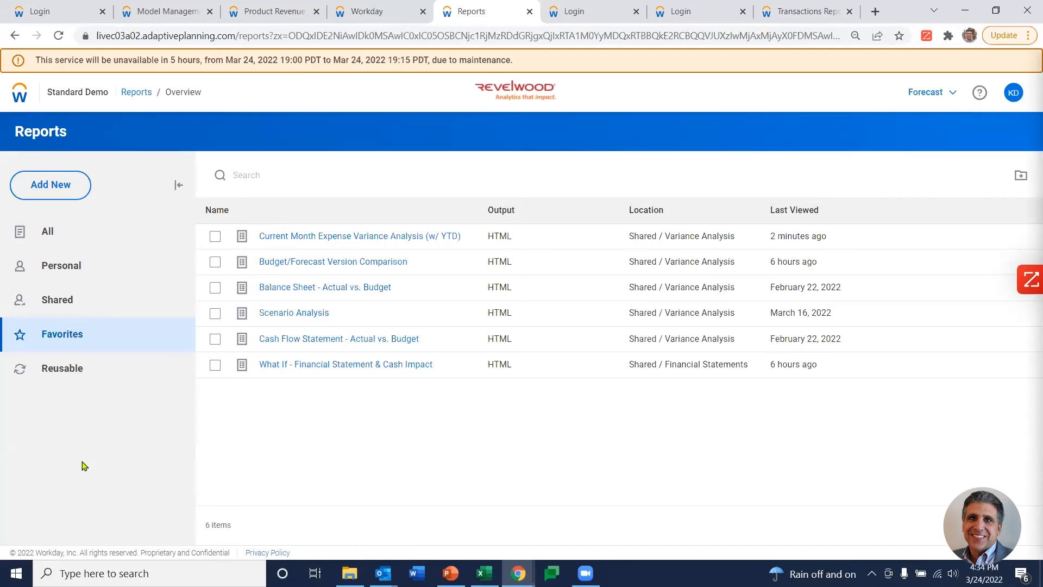
pyautogui.click(56, 186)
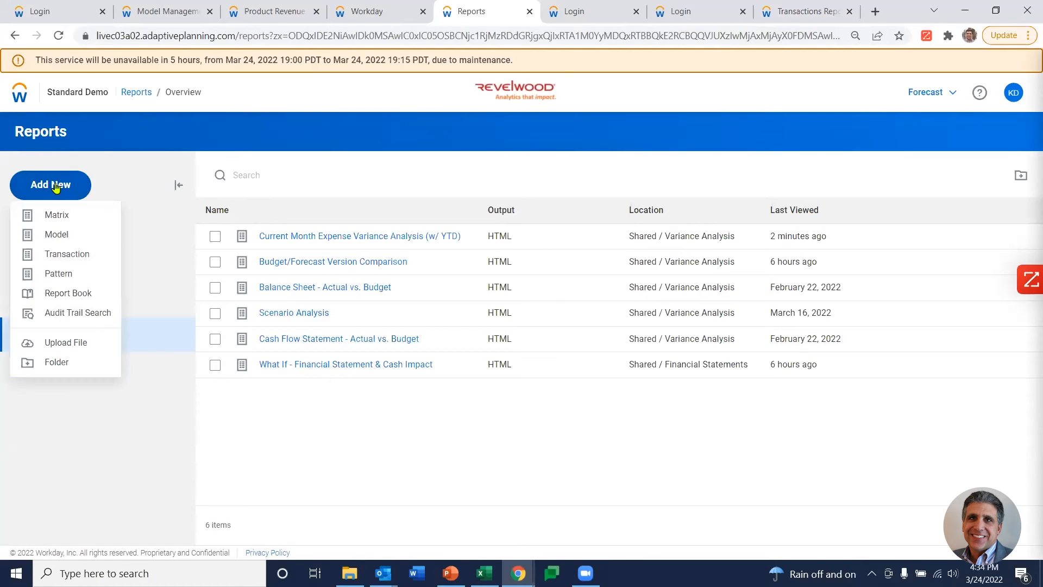
pyautogui.click(58, 215)
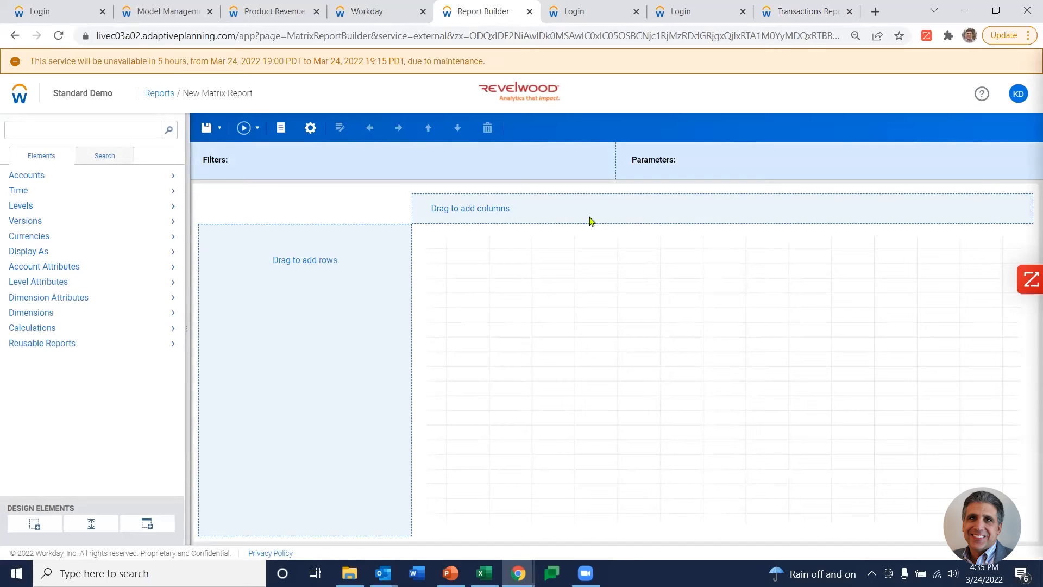
# - Add the Working Budget and Forecast versions from the Bottom Up folder as columns of the new matrix report
pyautogui.click(173, 221)
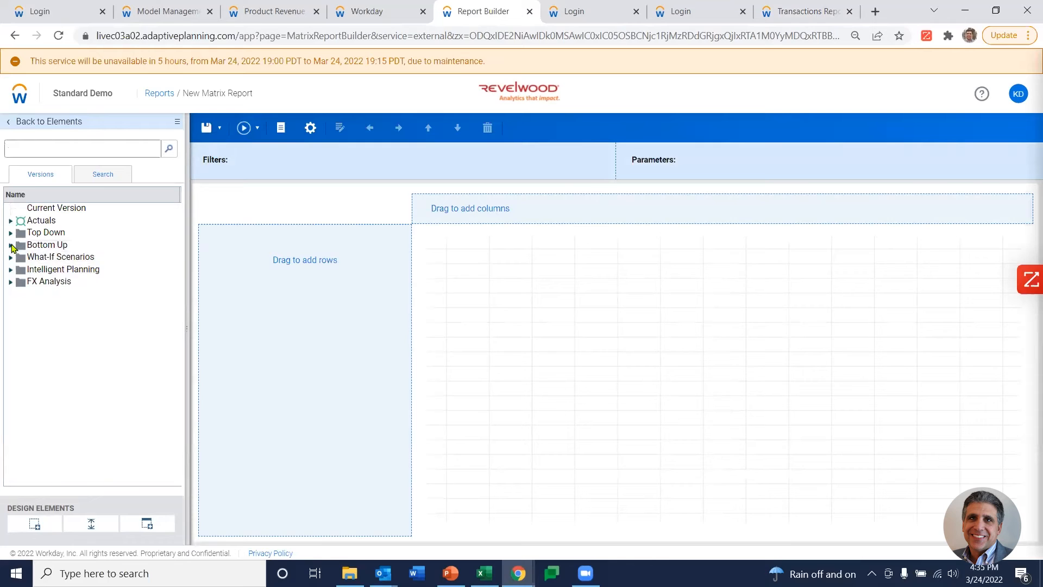
pyautogui.click(11, 245)
pyautogui.moveTo(66, 281); pyautogui.dragTo(436, 208)
pyautogui.moveTo(53, 300); pyautogui.dragTo(516, 211)
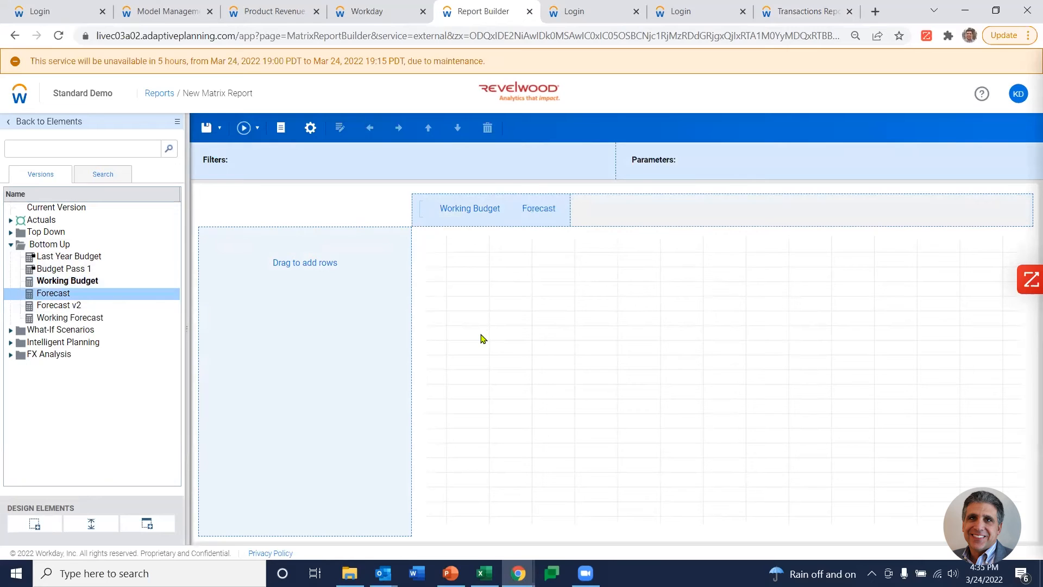
# - Add two Difference calculations between Forecast and Working Budget as columns after the Forecast column
pyautogui.click(44, 122)
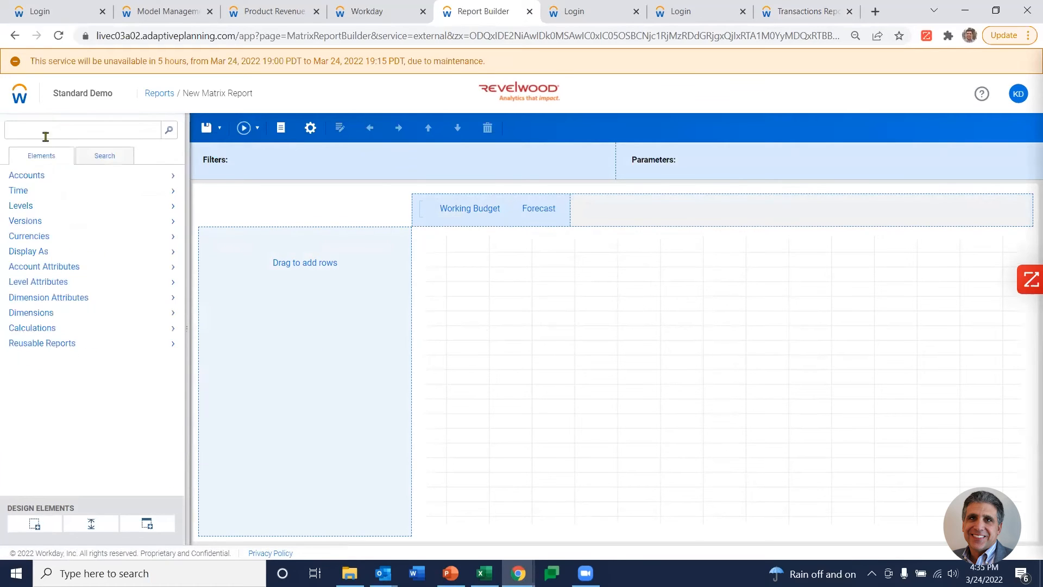
pyautogui.click(42, 330)
pyautogui.moveTo(60, 220); pyautogui.dragTo(771, 219)
# - Label the first difference column Var$ and set its negative number format to red with parentheses
pyautogui.rightClick(645, 210)
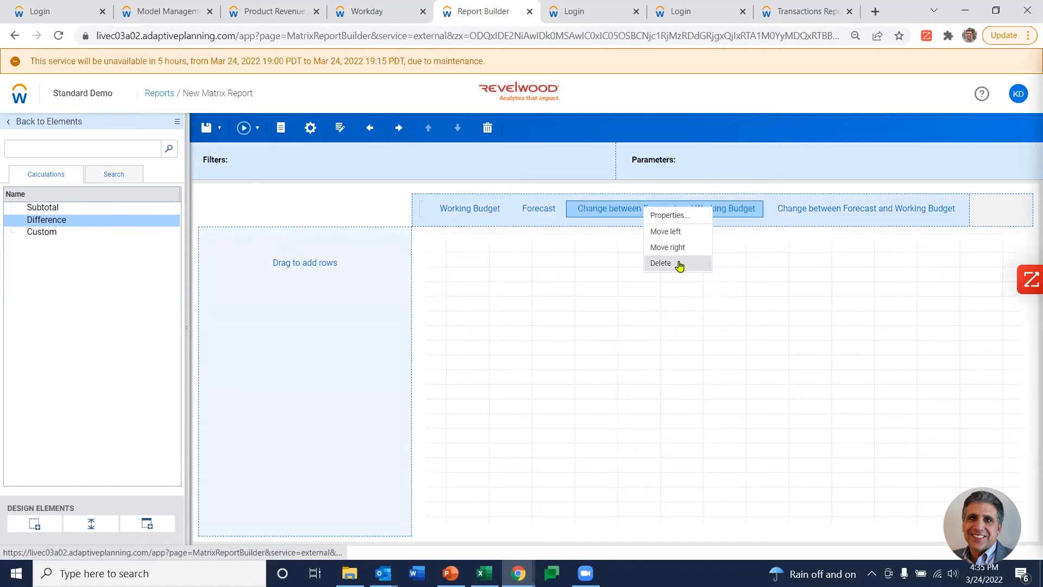
pyautogui.click(667, 215)
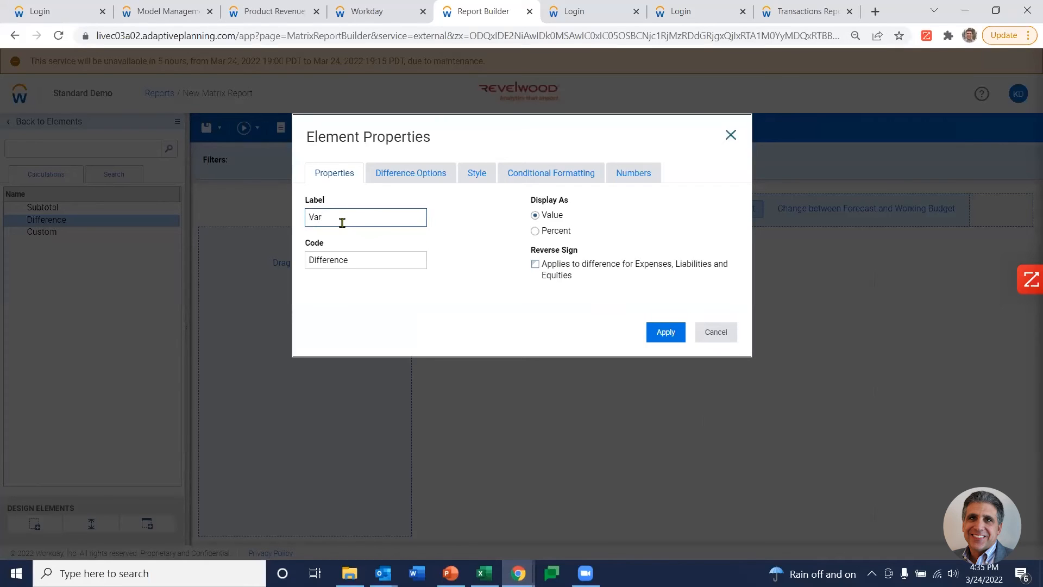
pyautogui.write('Var$')
pyautogui.click(633, 175)
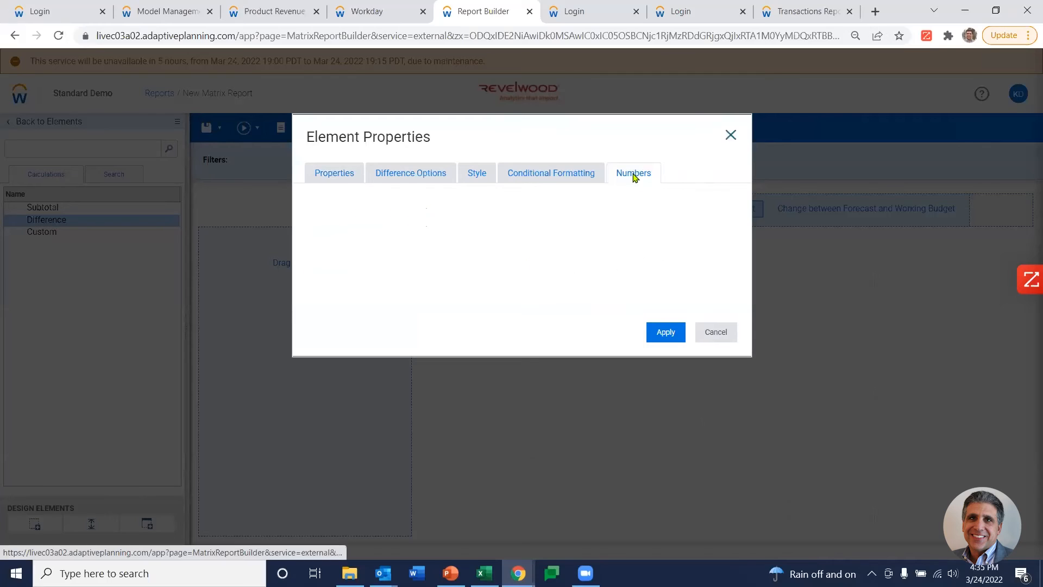
pyautogui.click(552, 311)
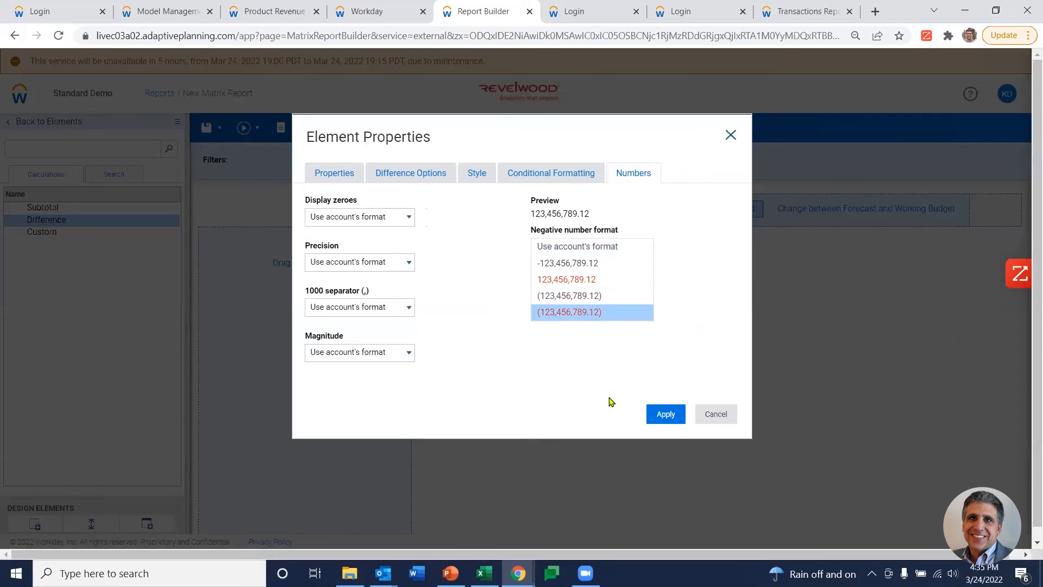
pyautogui.click(656, 417)
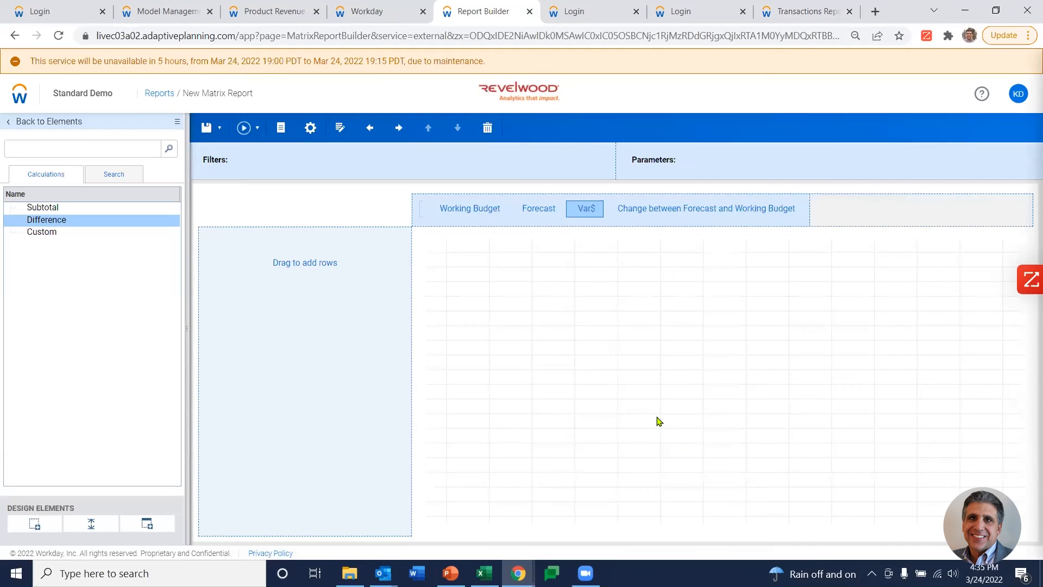
# - Label the second difference column Var%, display it as a percent, and show its negative numbers in red without parentheses
pyautogui.rightClick(680, 215)
pyautogui.click(686, 225)
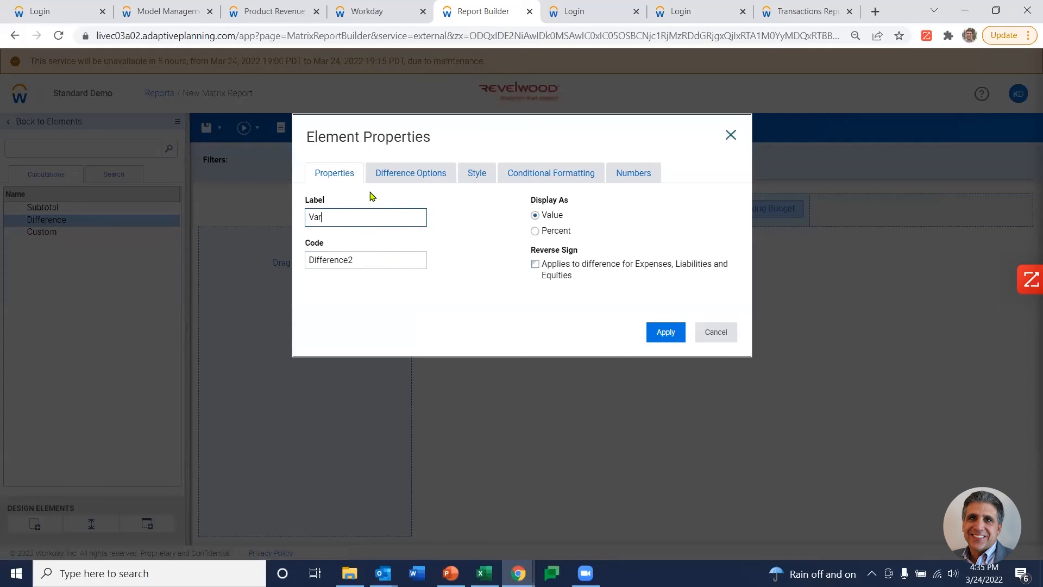
pyautogui.click(549, 230)
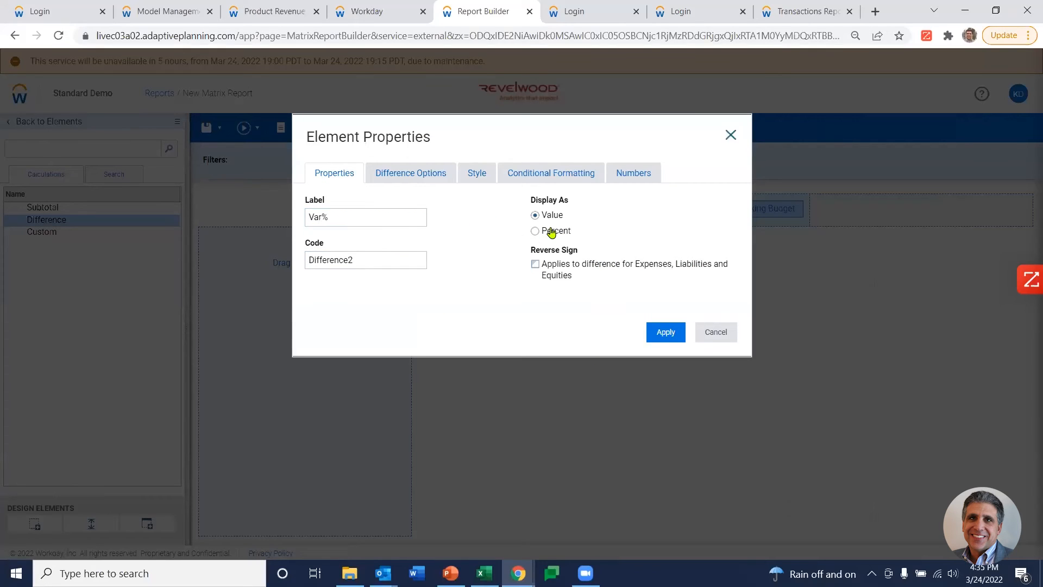
pyautogui.click(628, 174)
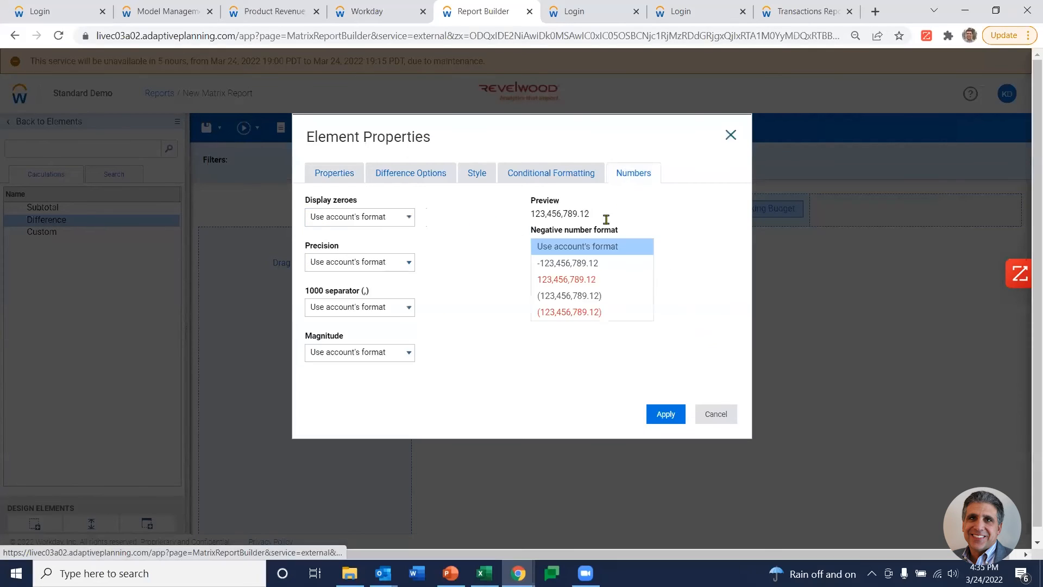
pyautogui.click(567, 280)
pyautogui.click(666, 414)
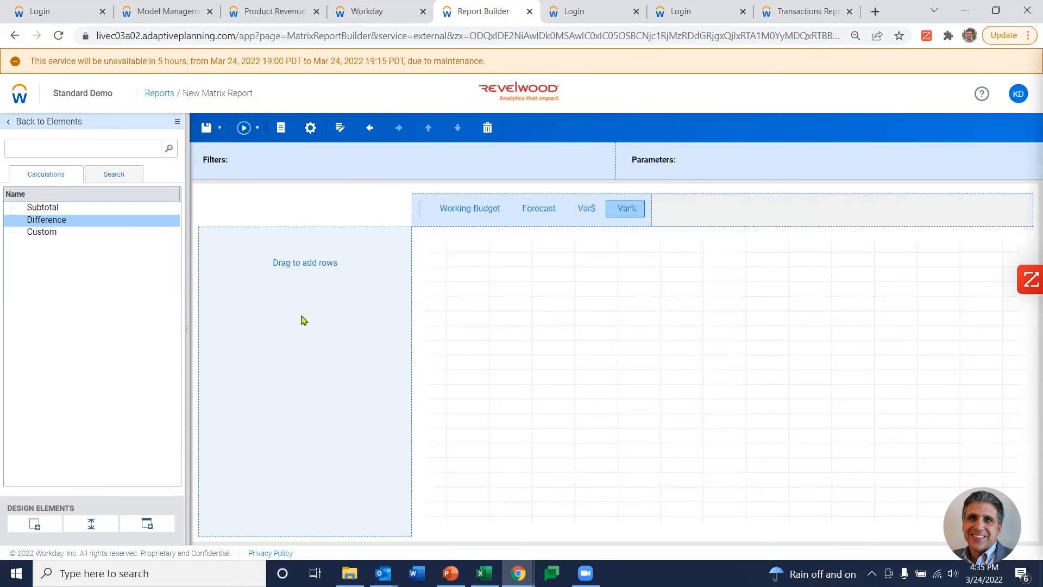
# - Add the GL account 6000 Operating Expenses as the first row of the matrix report
pyautogui.click(21, 121)
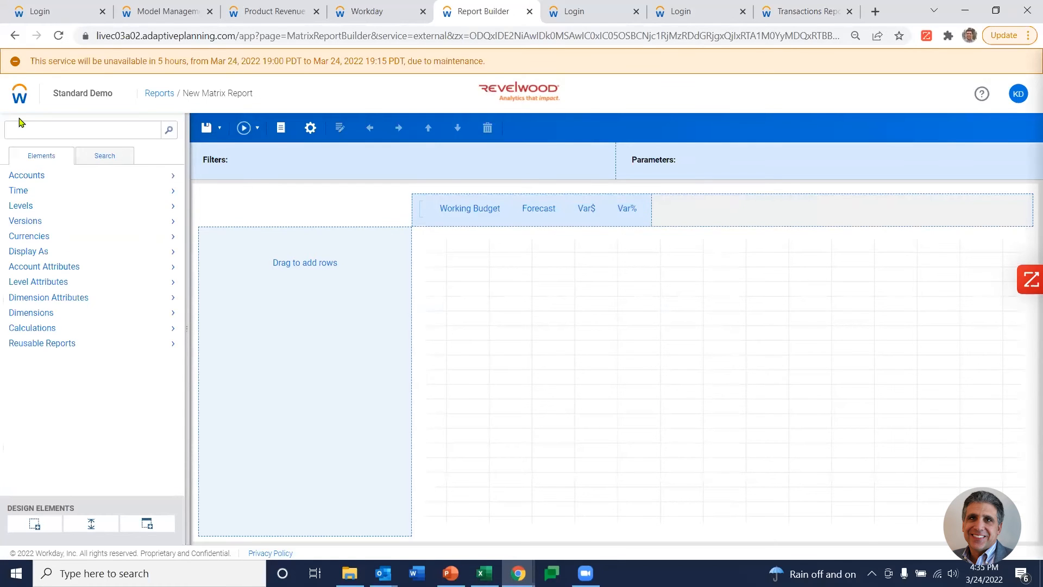
pyautogui.click(133, 176)
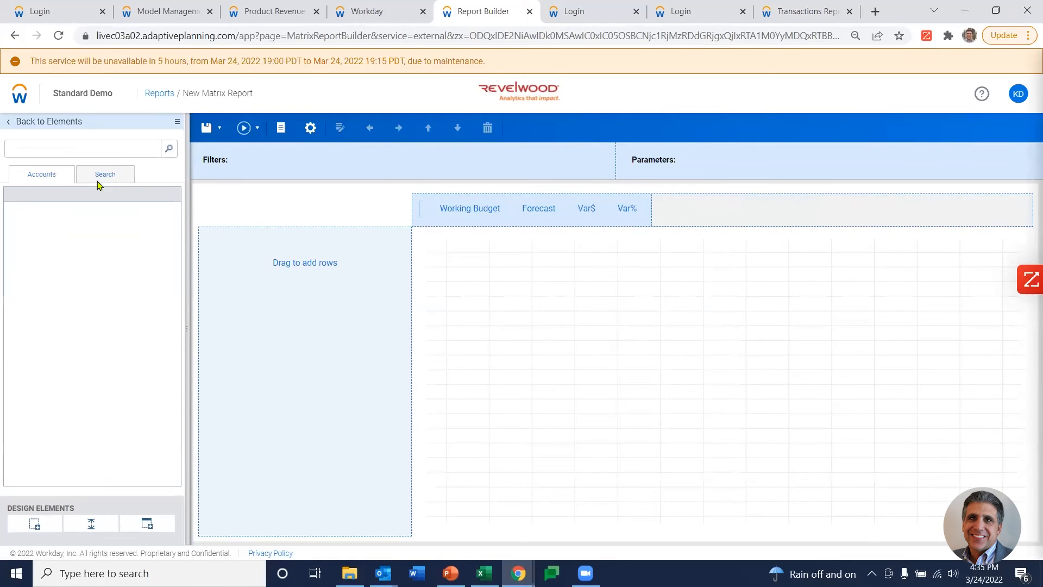
pyautogui.click(12, 209)
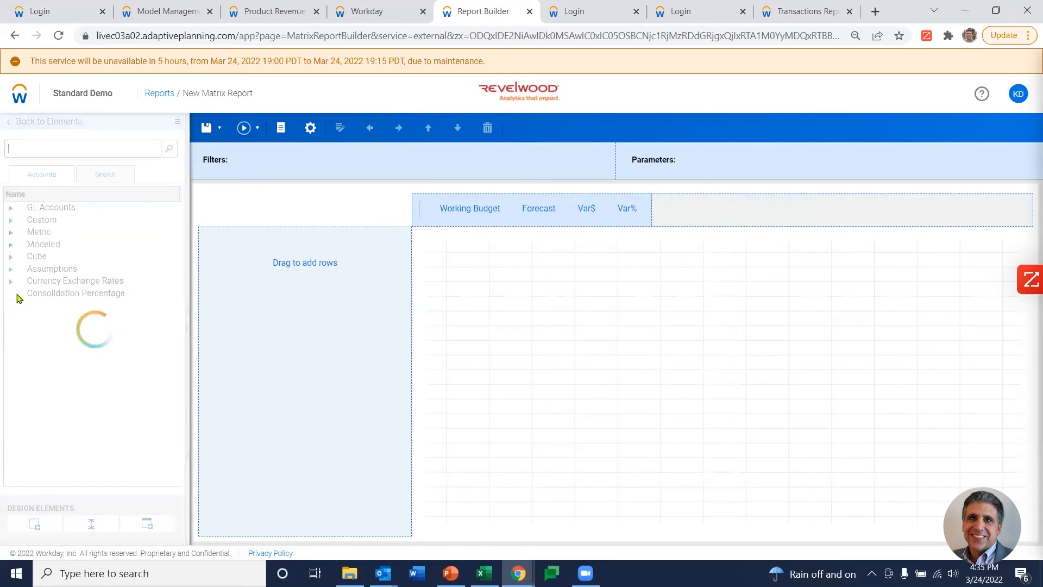
pyautogui.click(18, 294)
pyautogui.moveTo(63, 305); pyautogui.dragTo(271, 261)
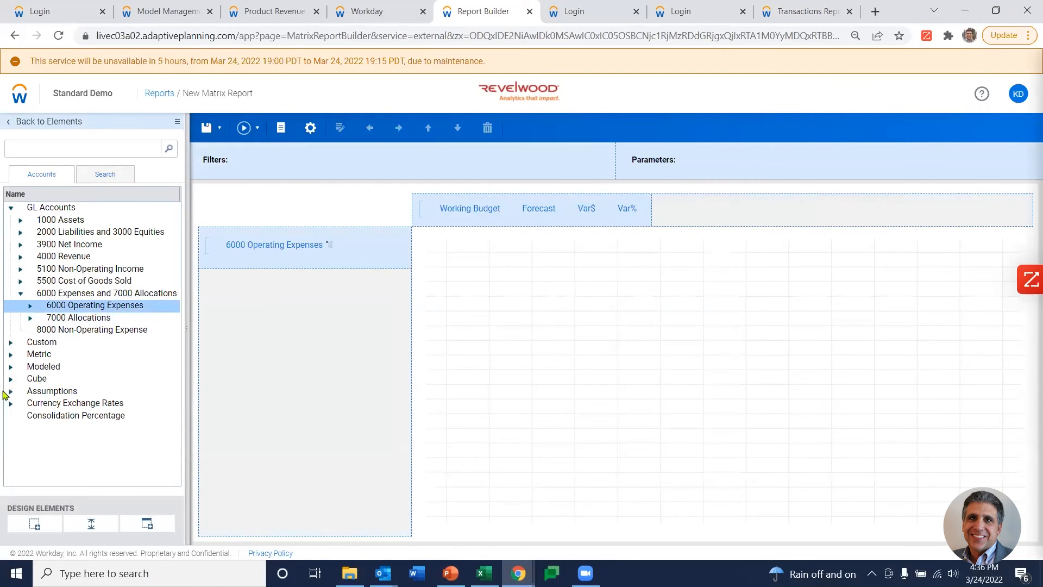
# - Add the Gross Margin % and Net Income % metrics as rows, with a spacer above each of them
pyautogui.click(11, 354)
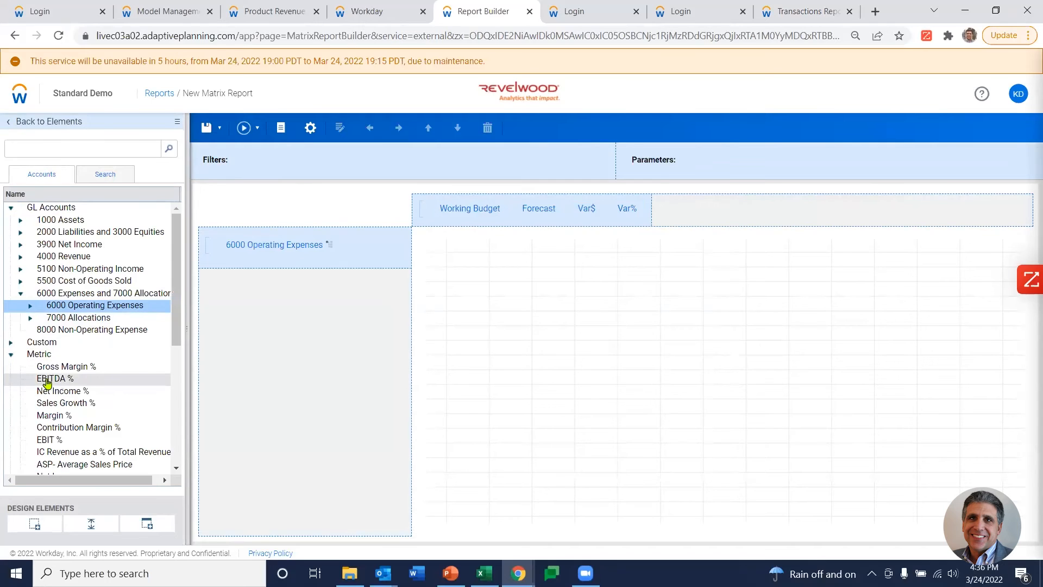
pyautogui.moveTo(101, 365); pyautogui.dragTo(268, 271)
pyautogui.moveTo(54, 391); pyautogui.dragTo(225, 285)
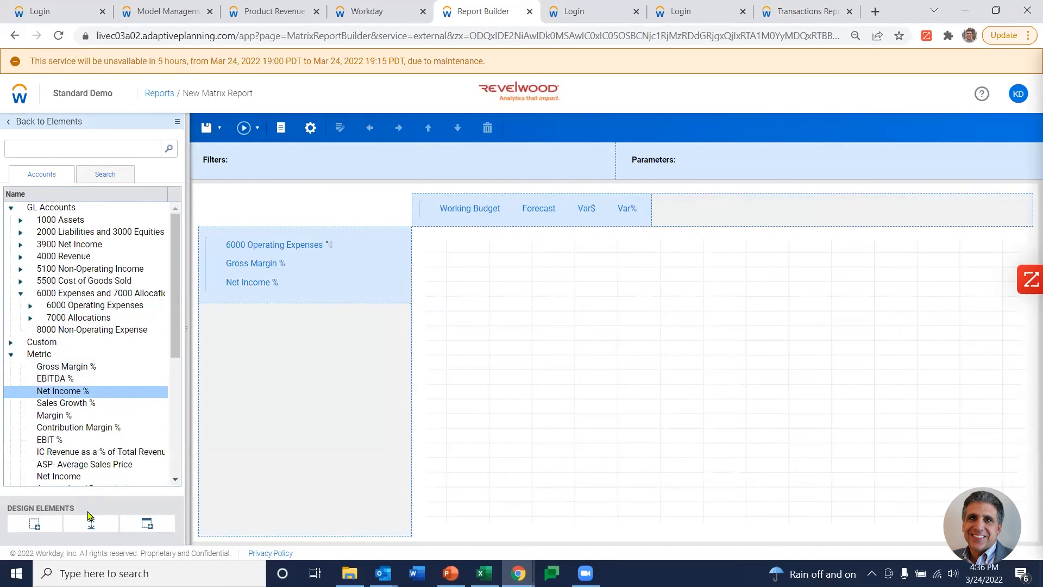
pyautogui.moveTo(99, 517); pyautogui.dragTo(267, 281)
pyautogui.moveTo(91, 525); pyautogui.dragTo(263, 309)
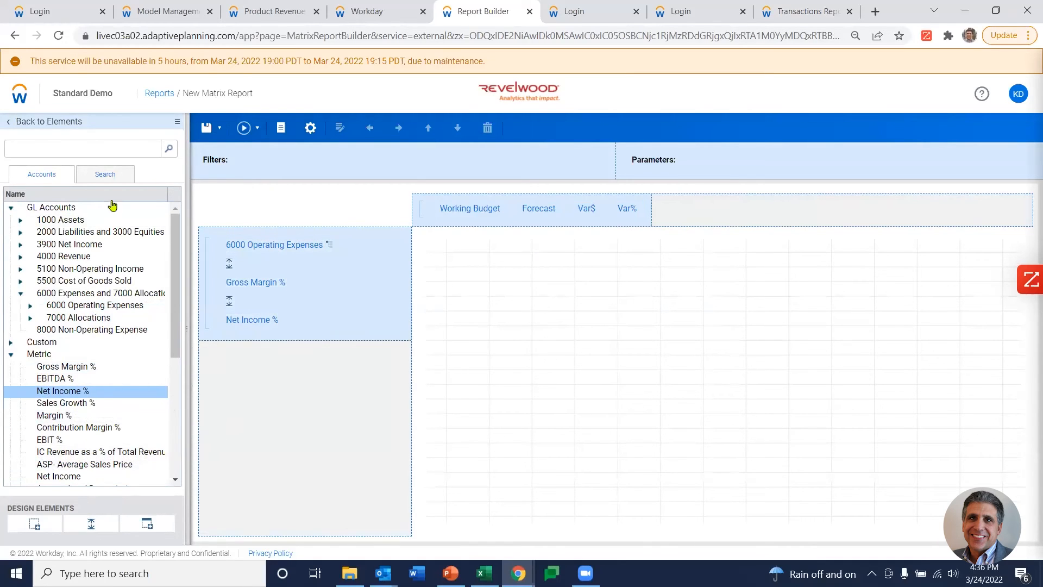
# - Filter the report by FY 2021 and add the Total Company level as a Level parameter
pyautogui.click(28, 122)
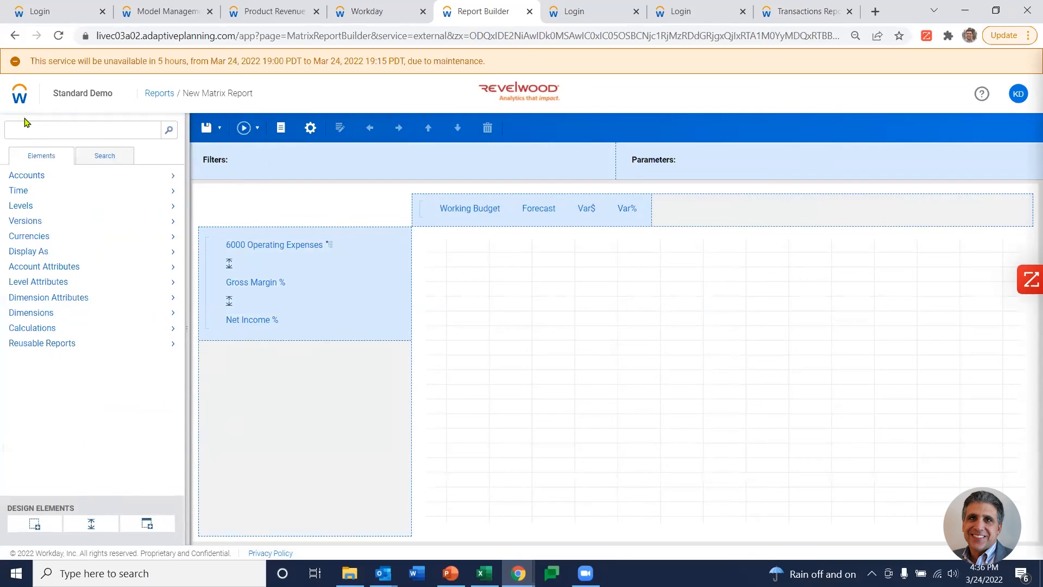
pyautogui.click(174, 194)
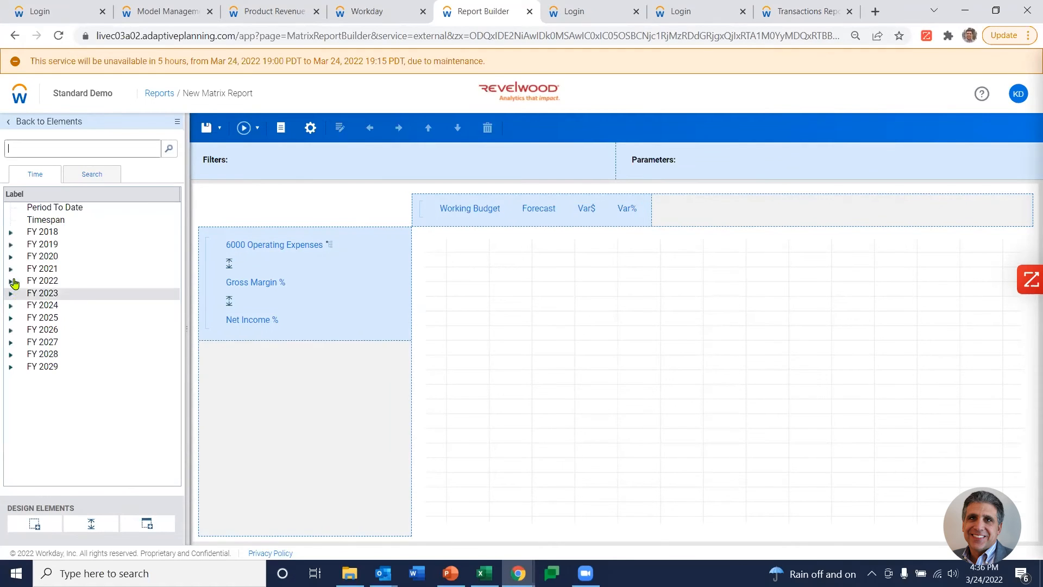
pyautogui.moveTo(44, 270); pyautogui.dragTo(263, 160)
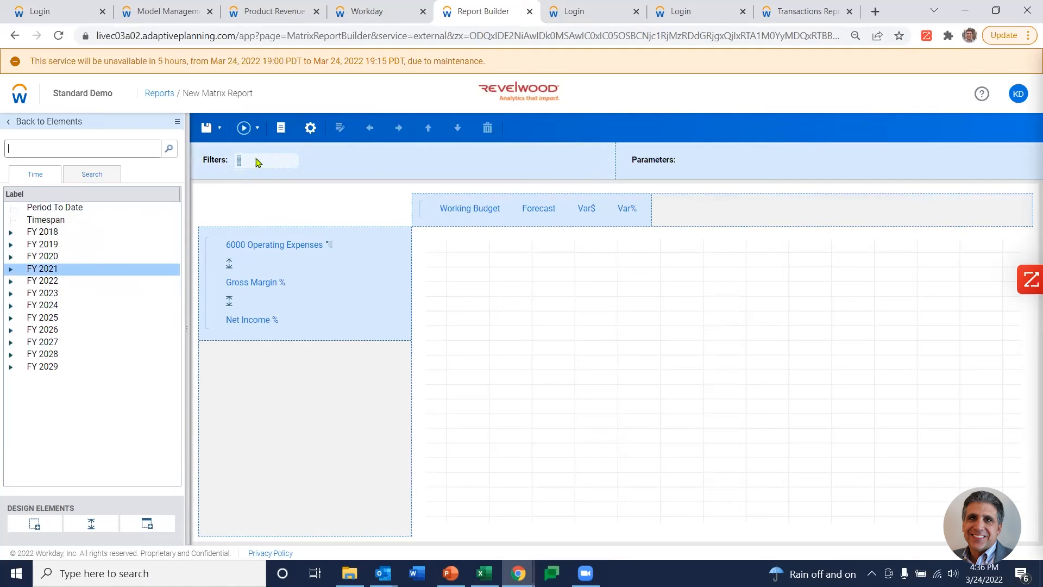
pyautogui.click(47, 123)
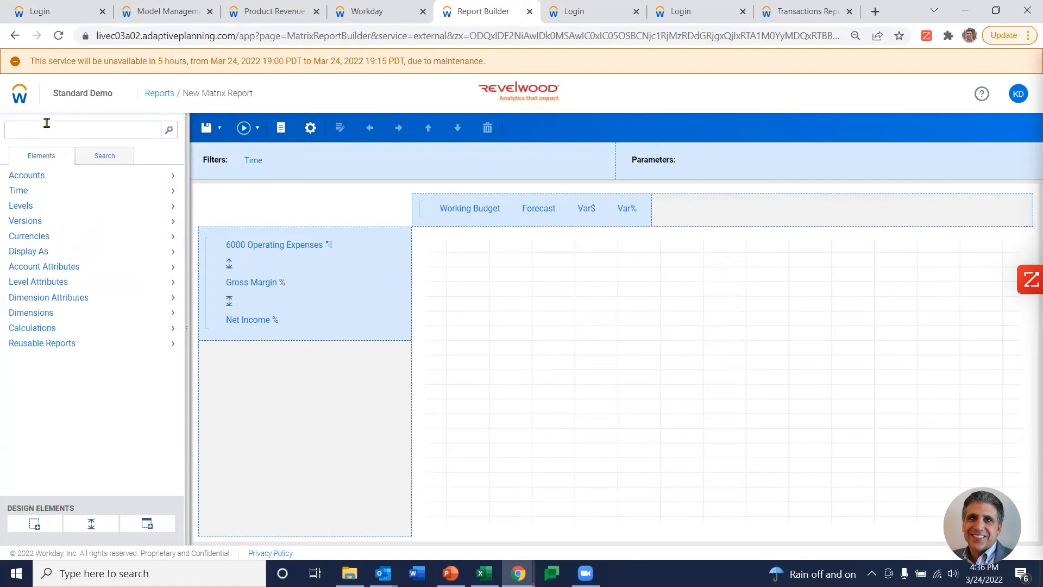
pyautogui.click(52, 206)
pyautogui.moveTo(50, 211); pyautogui.dragTo(712, 157)
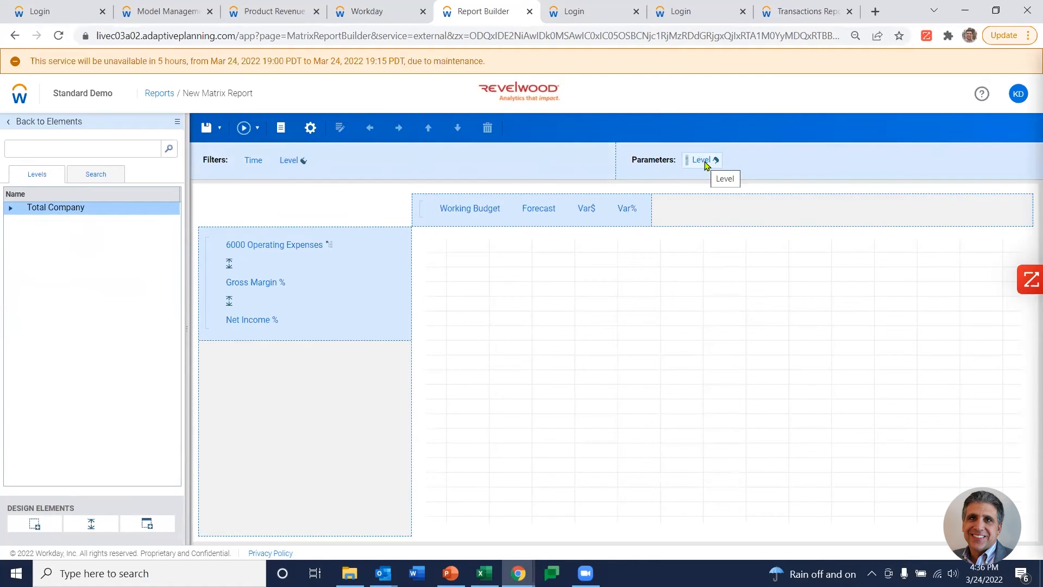
# - Run the report, expand 6000 Operating Expenses with its 6200 Taxes & Benefits and 6300 Office Expenses accounts, and check the Level choices
pyautogui.click(244, 129)
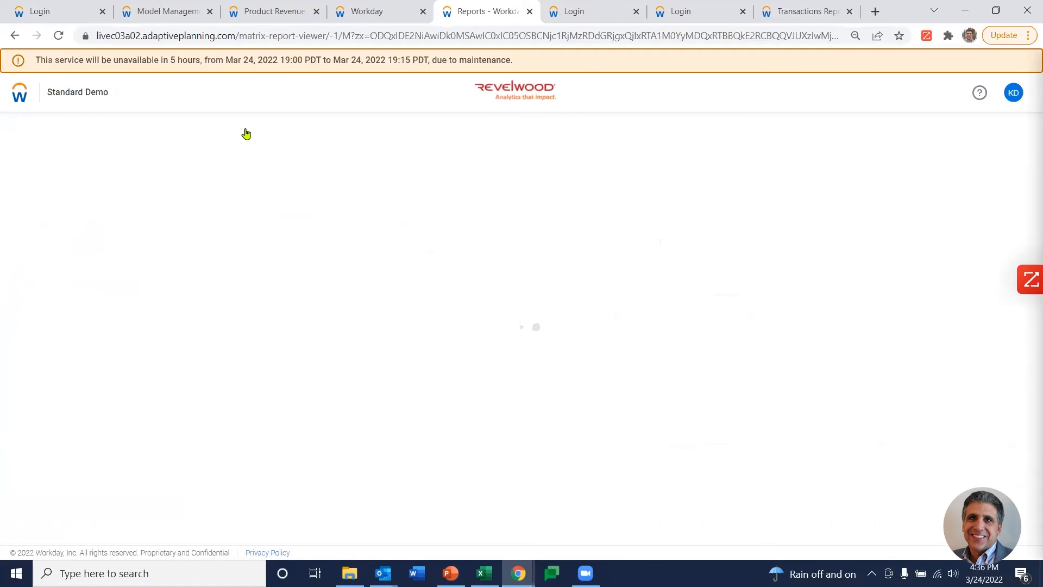
pyautogui.click(8, 195)
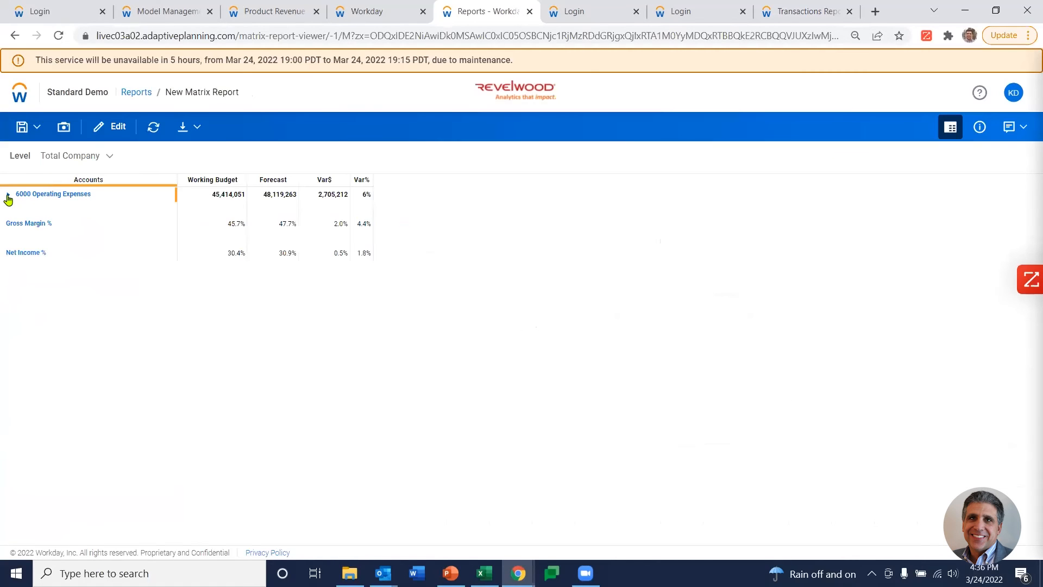
pyautogui.click(18, 224)
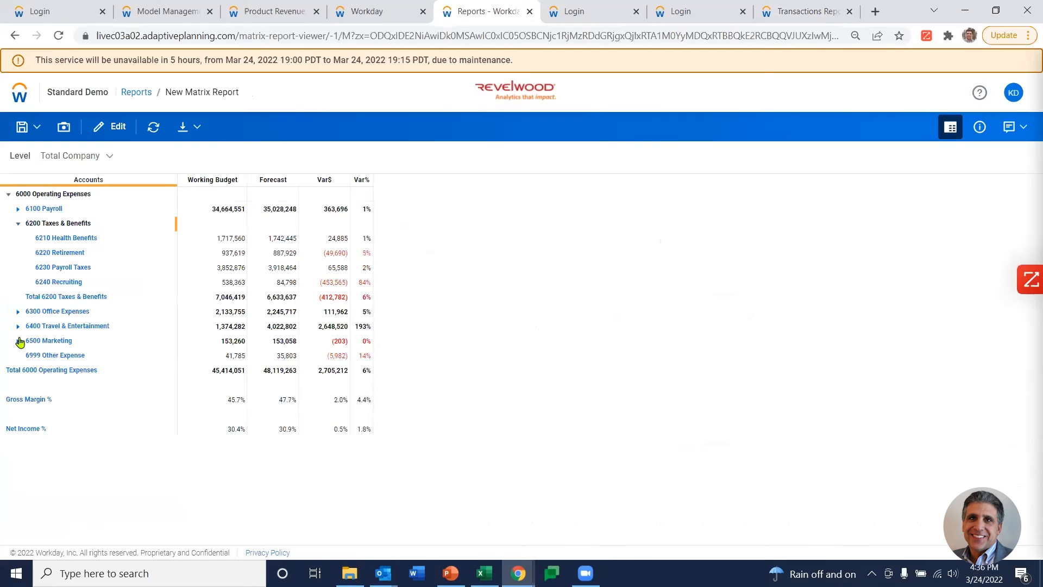
pyautogui.click(17, 312)
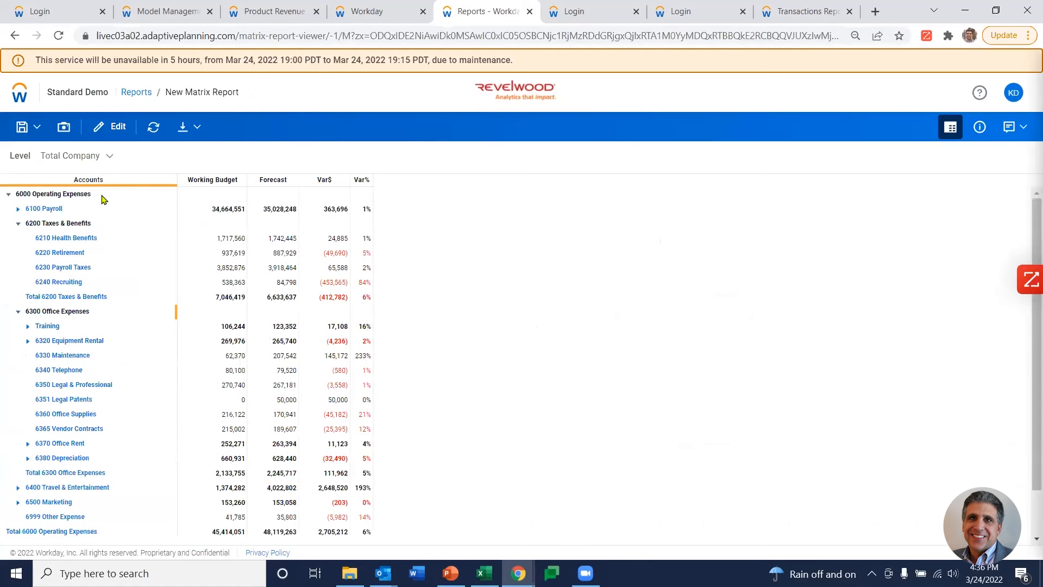
pyautogui.click(109, 157)
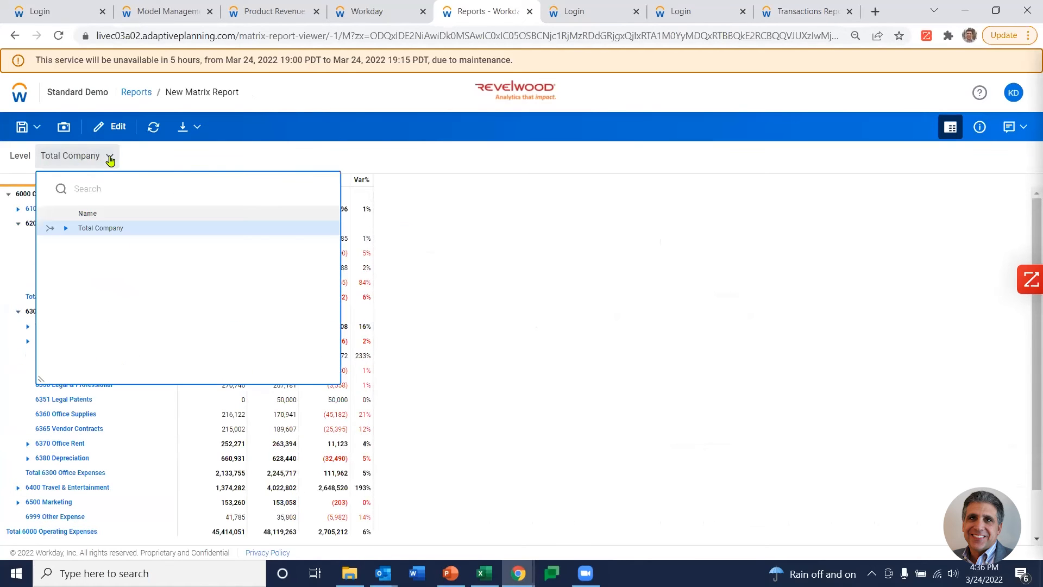
pyautogui.click(110, 158)
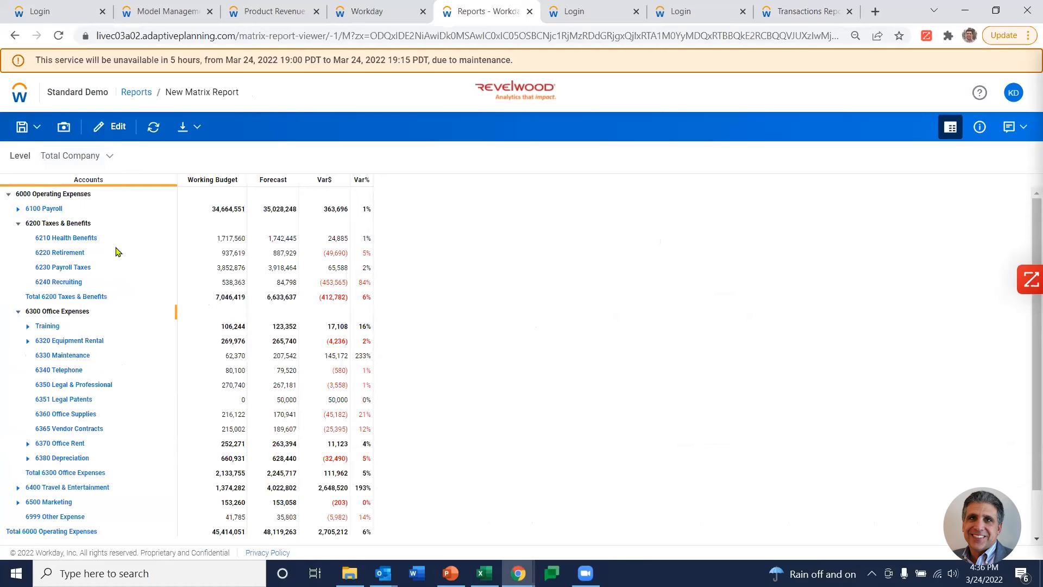
# - Explore the Training Working Budget cell's details, and drill the 6340 Telephone row into Level
pyautogui.click(228, 330)
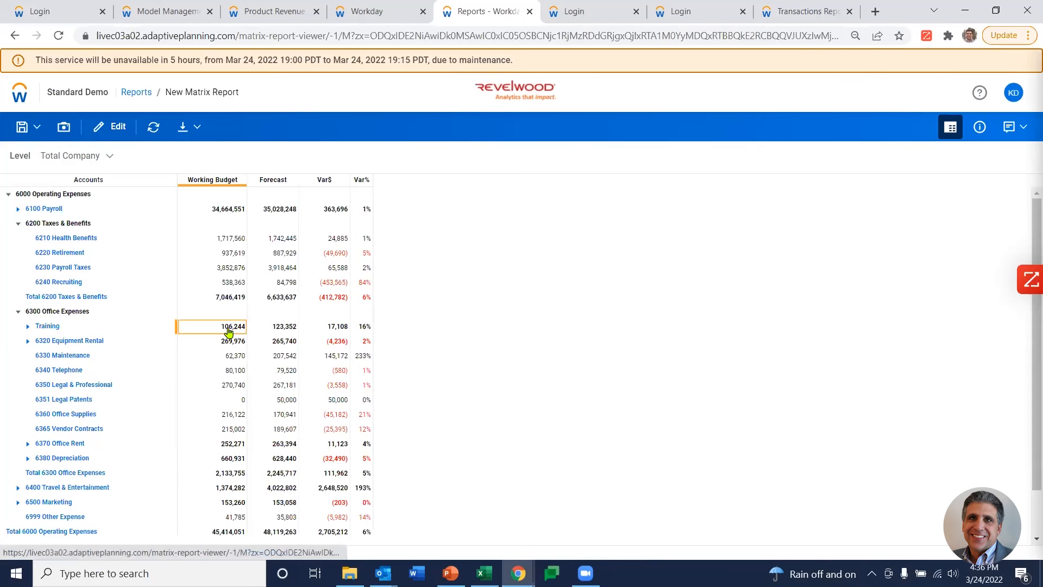
pyautogui.doubleClick(228, 331)
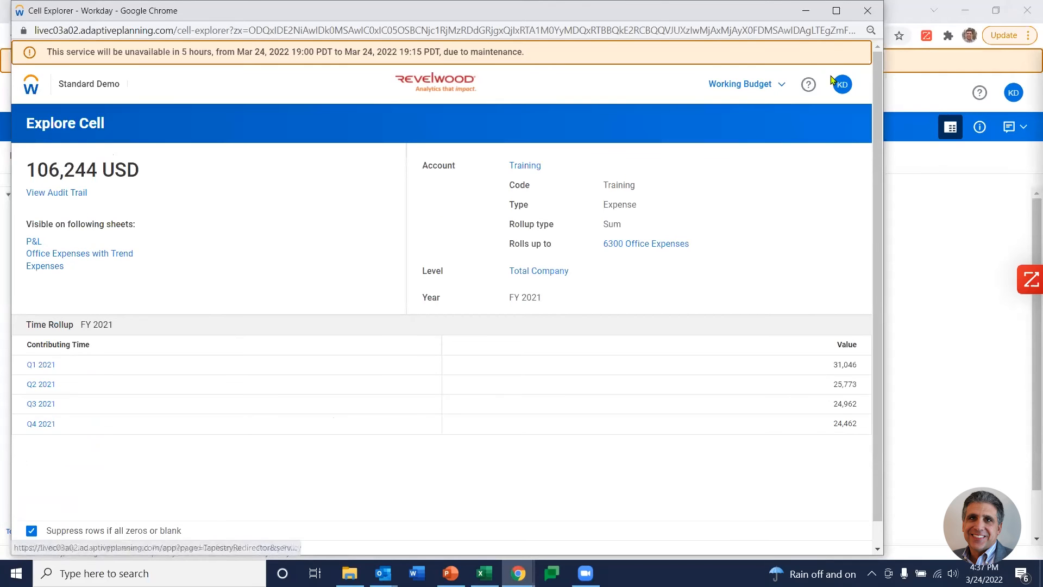
pyautogui.click(866, 12)
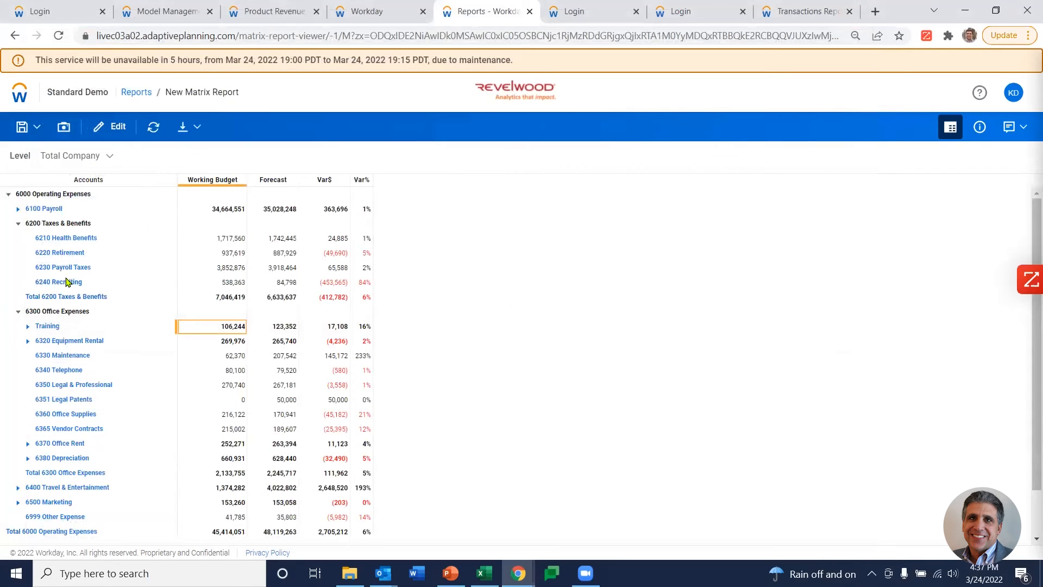
pyautogui.rightClick(74, 369)
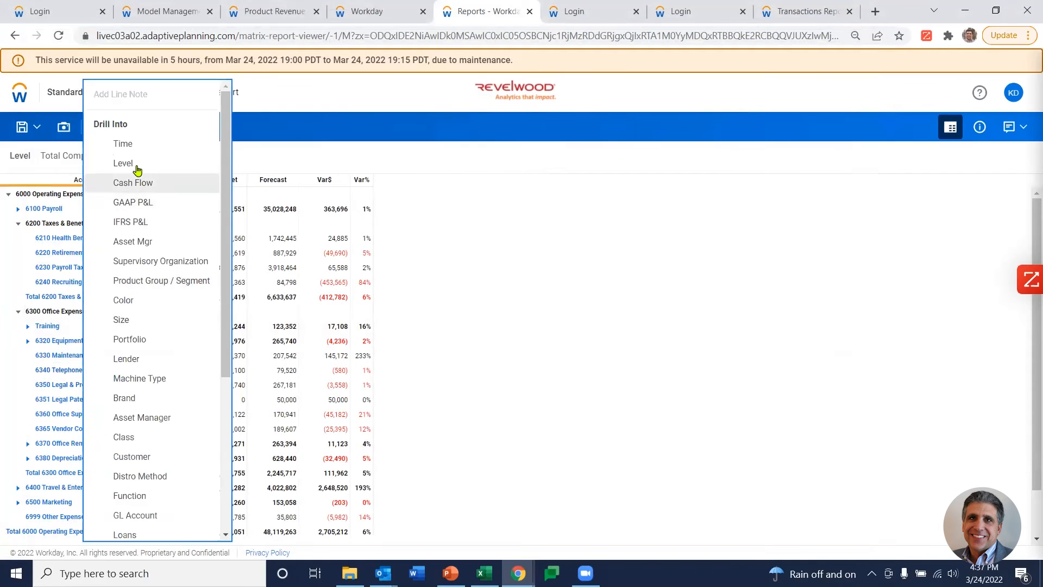
pyautogui.click(138, 169)
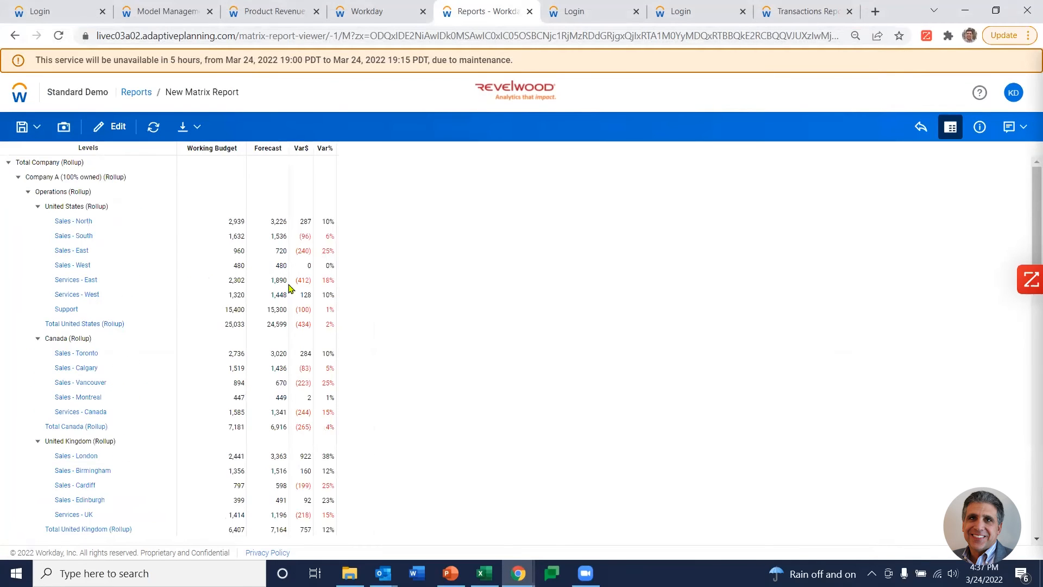
# - Check the matrix report's note options and Create Snapshot settings, cancel the snapshot, and return to the Workday dashboard
pyautogui.click(949, 128)
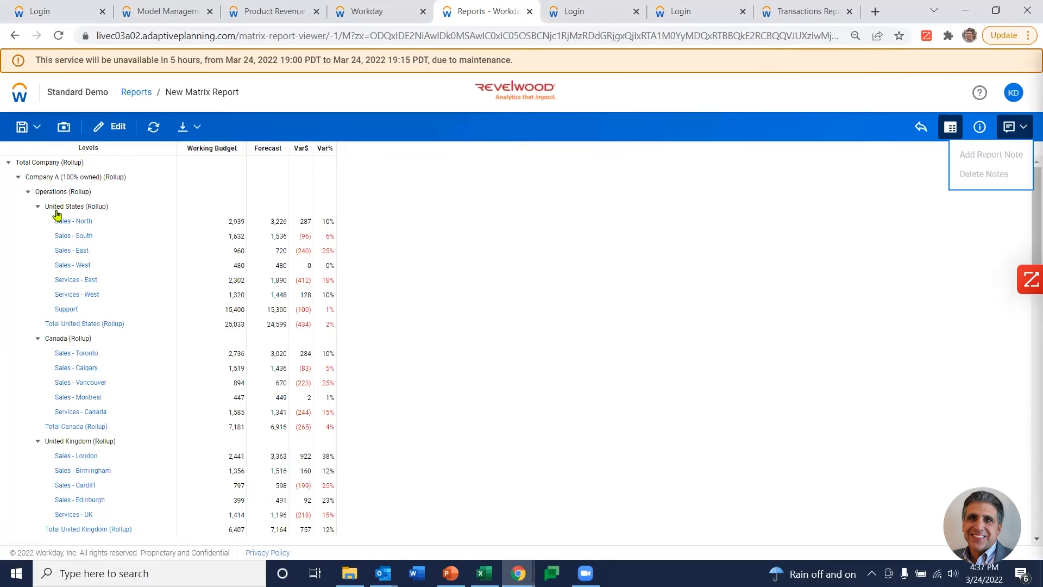
pyautogui.click(64, 127)
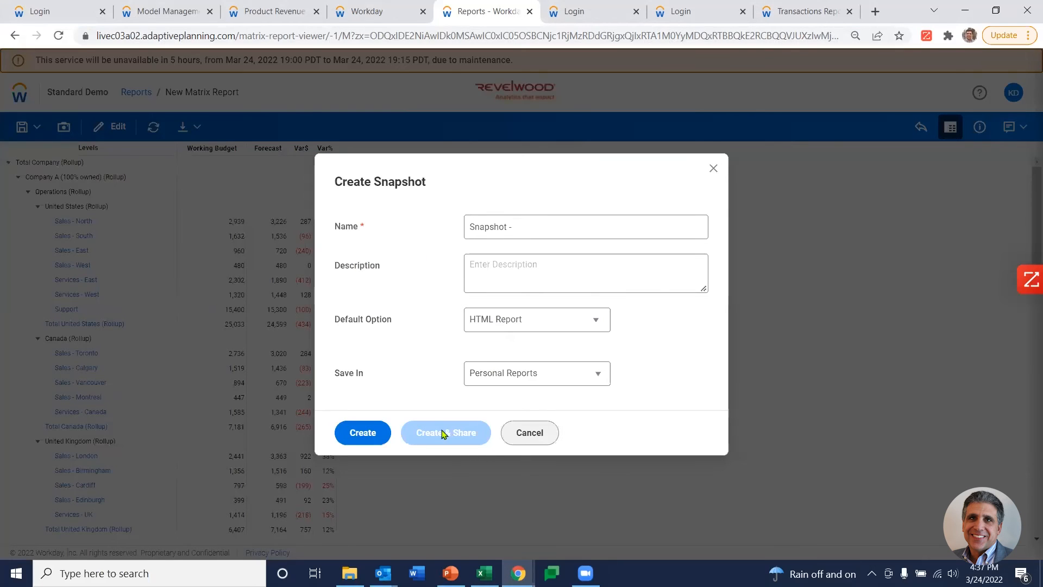
pyautogui.click(528, 435)
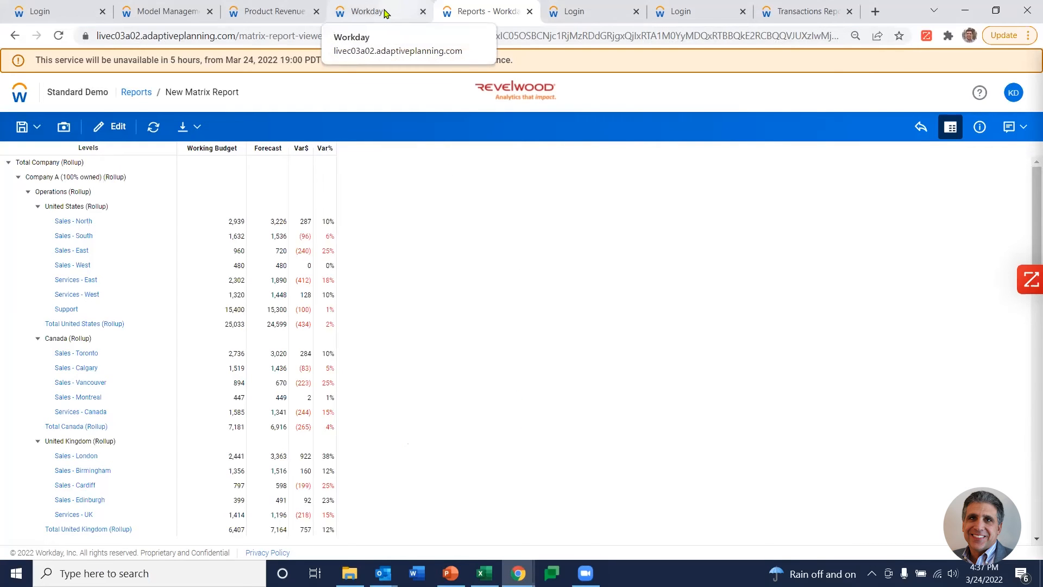
pyautogui.click(384, 13)
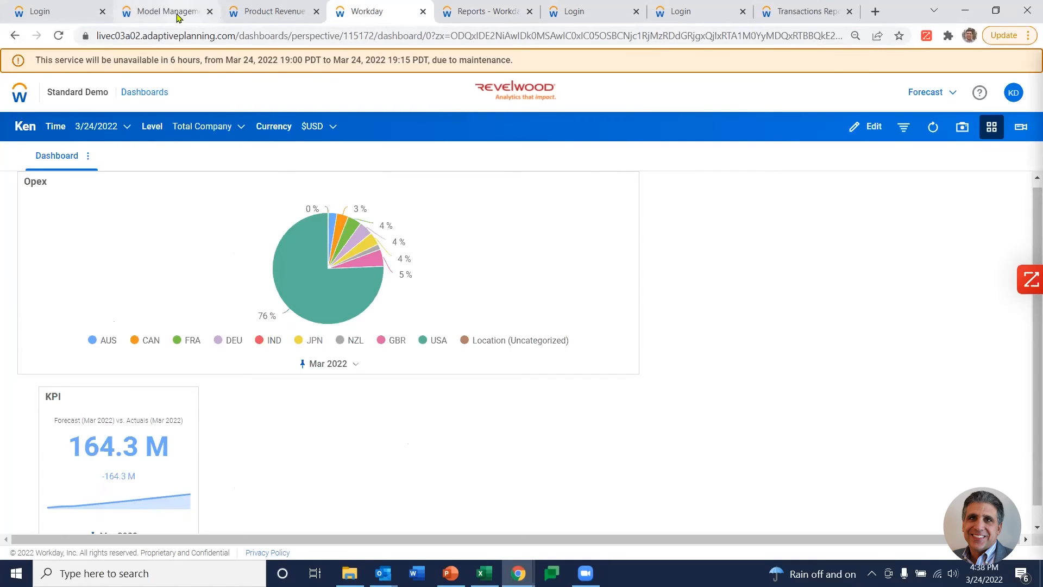
# - Switch to the AOC_Board_Package_20200917 workbook in Excel and highlight the OfficeConnect linked cells on the Formatted sheet
pyautogui.click(485, 573)
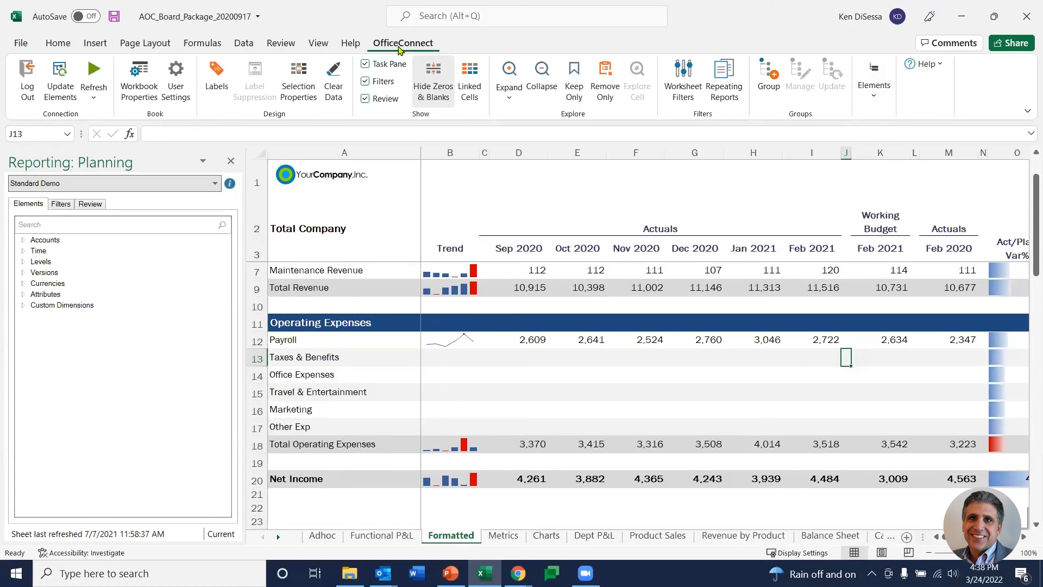
pyautogui.click(471, 86)
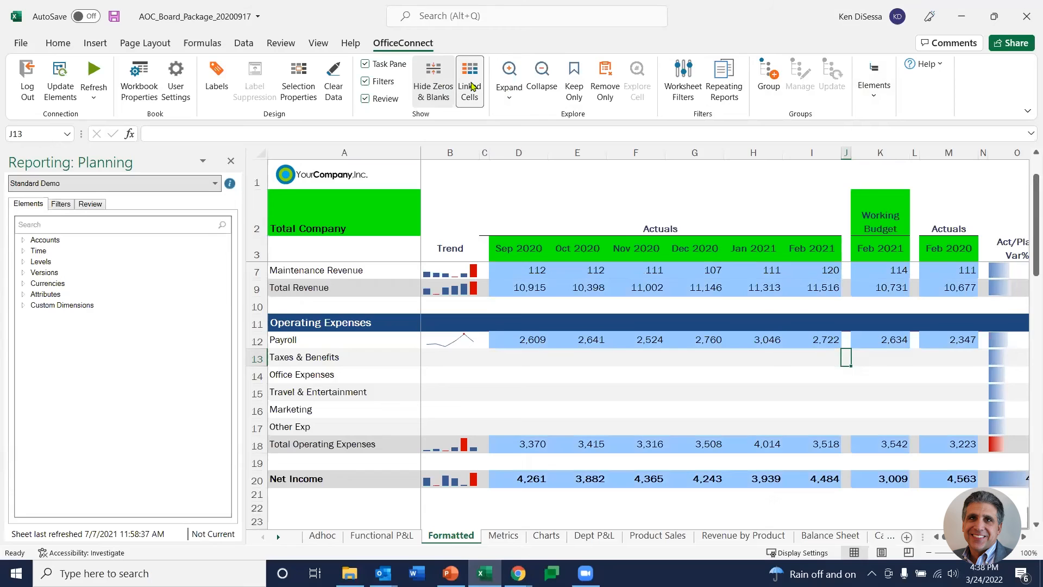
pyautogui.click(471, 86)
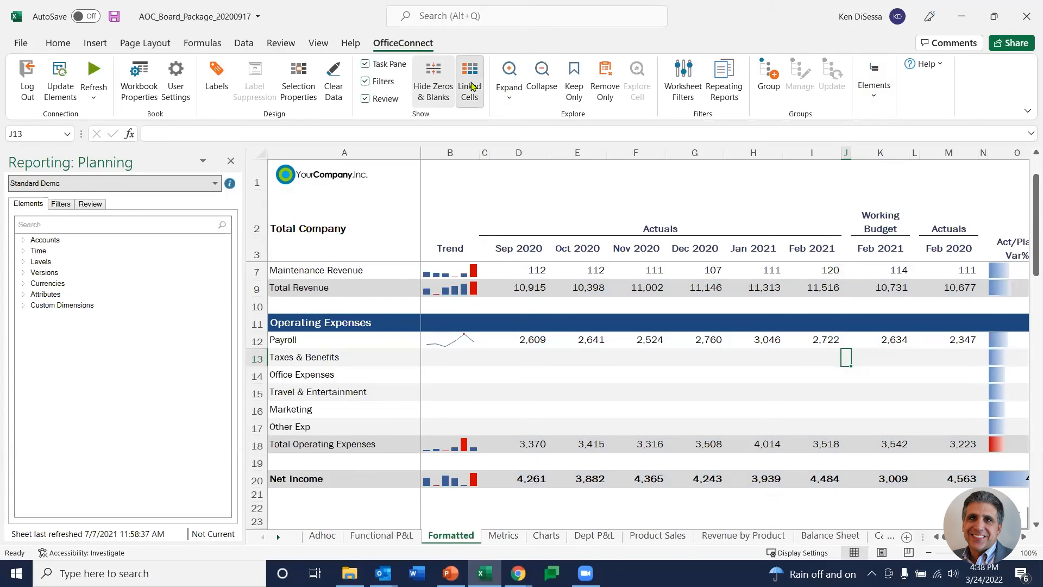
pyautogui.click(471, 86)
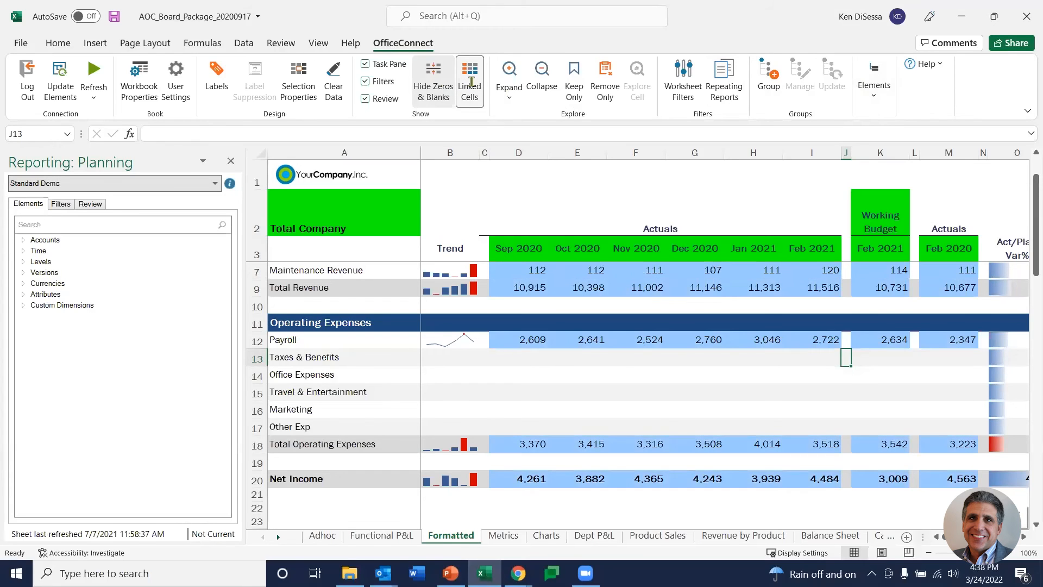
# - Inspect the formula behind the Payroll row's Act/Plan Var% cell on the Formatted sheet
pyautogui.moveTo(948, 536); pyautogui.dragTo(959, 536)
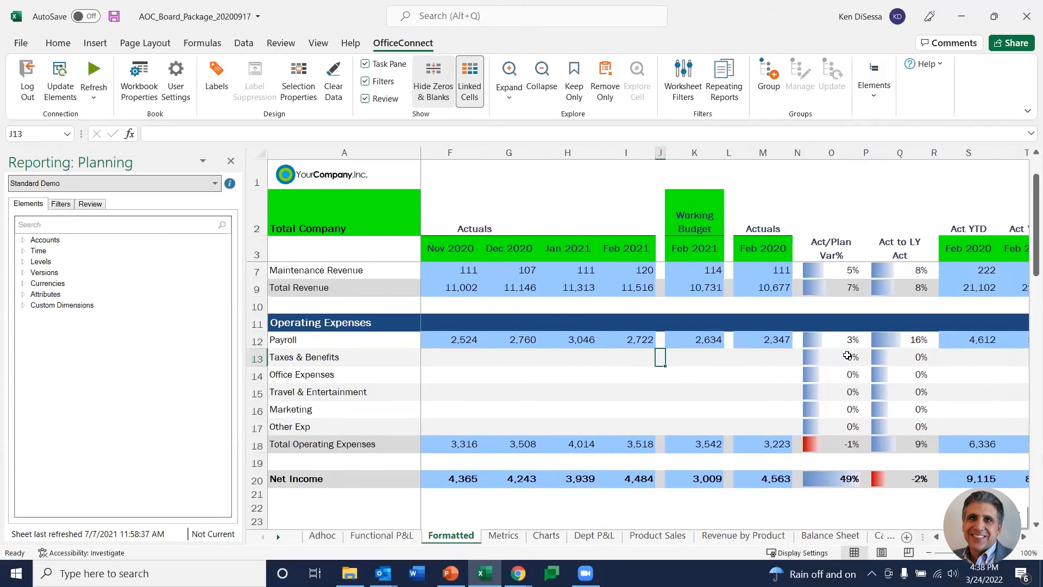
pyautogui.click(841, 340)
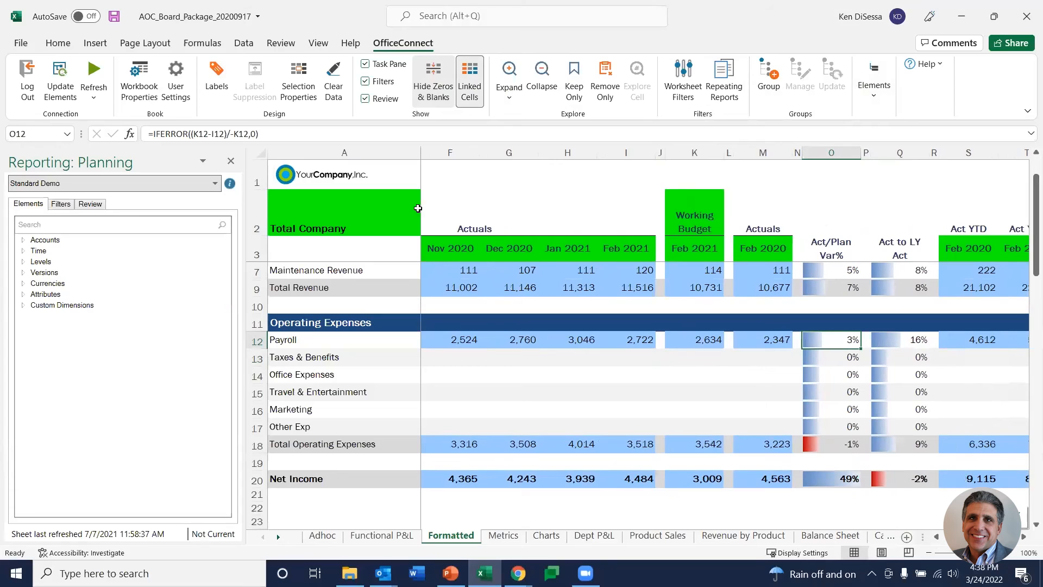
pyautogui.moveTo(175, 134); pyautogui.dragTo(317, 142)
pyautogui.click(318, 142)
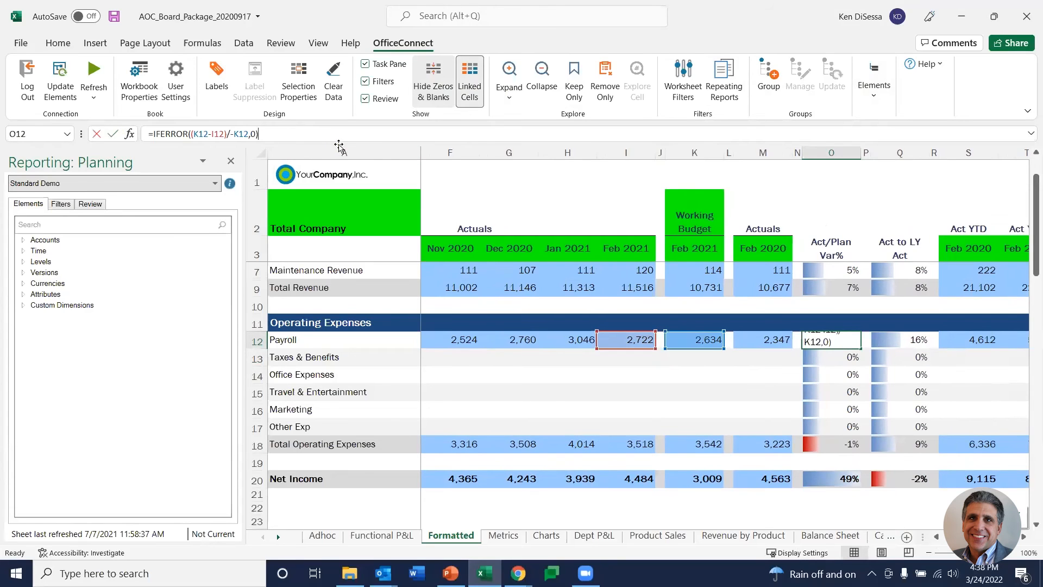
pyautogui.press('Tab')
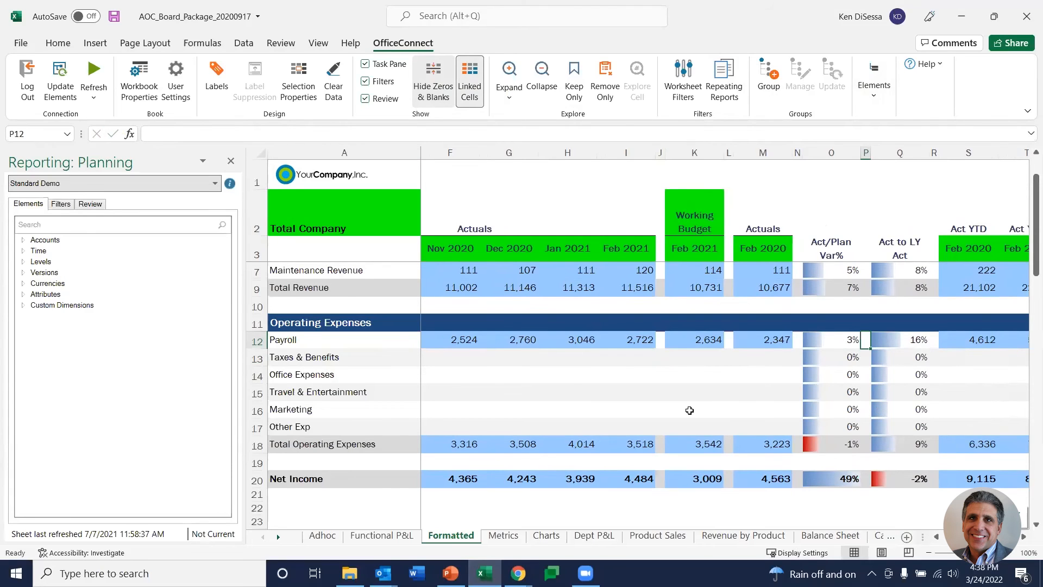
# - Link the Taxes & Benefits row to the 6200 Taxes & Benefits account under 6000 Operating Expenses, and refresh the selected sheet
pyautogui.click(263, 360)
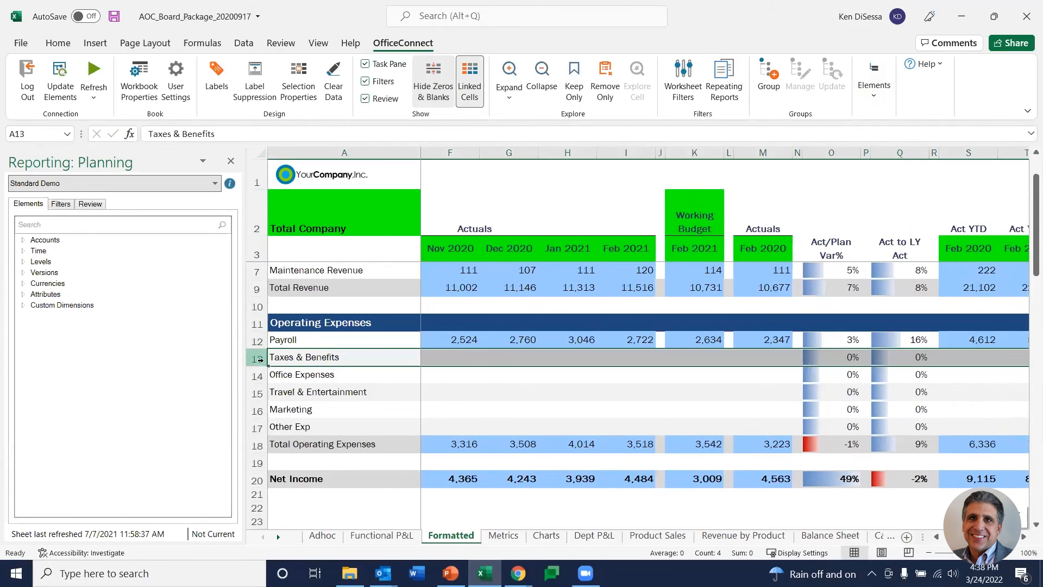
pyautogui.click(23, 240)
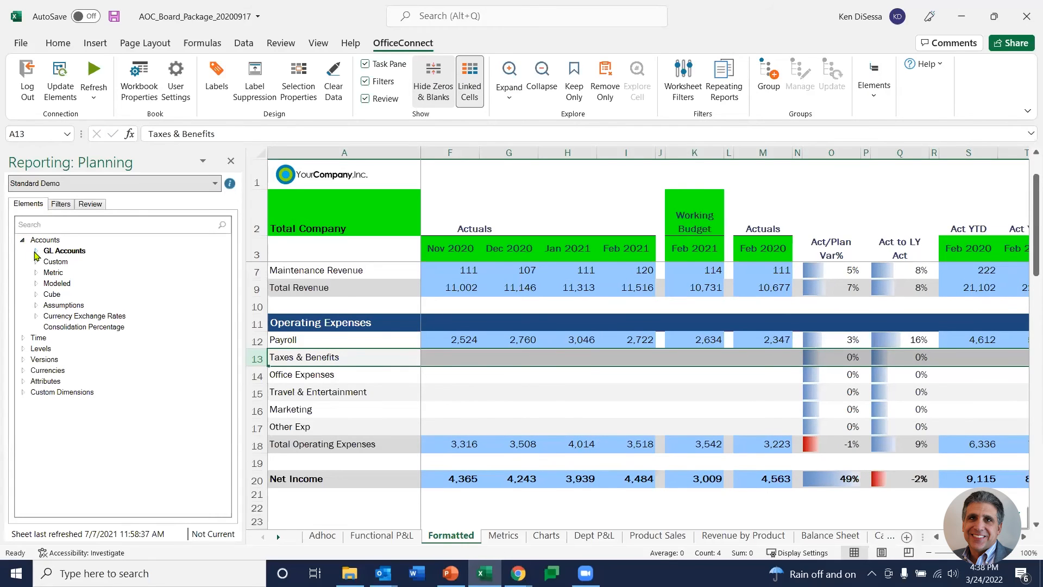
pyautogui.click(36, 251)
pyautogui.click(49, 327)
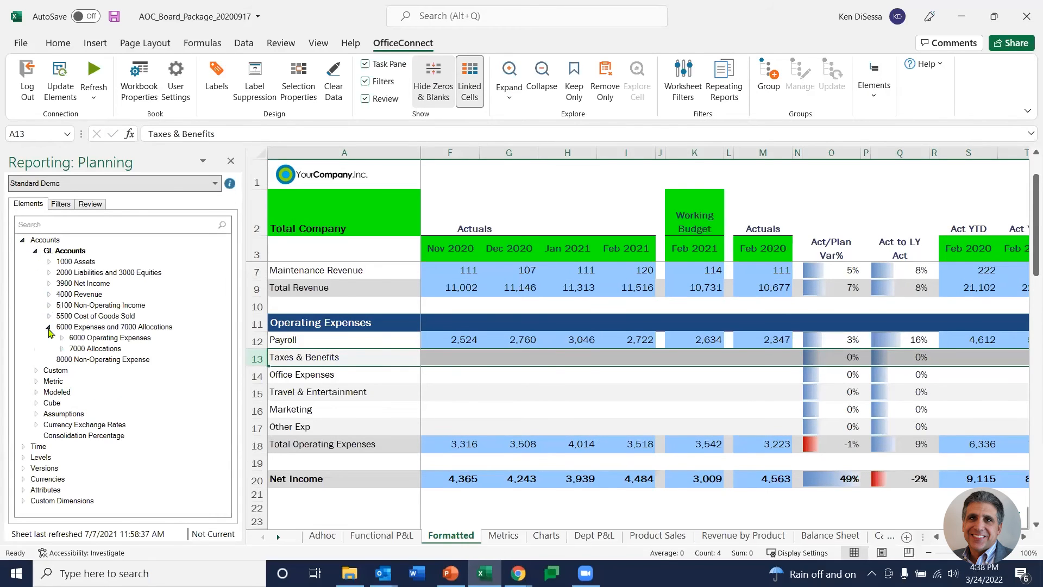
pyautogui.click(62, 338)
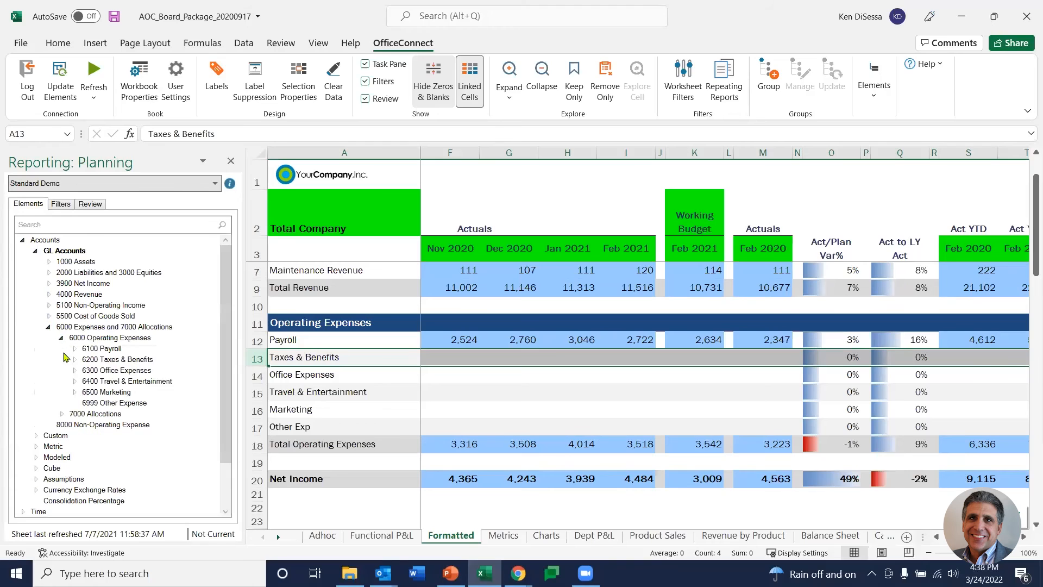
pyautogui.moveTo(108, 363); pyautogui.dragTo(450, 357)
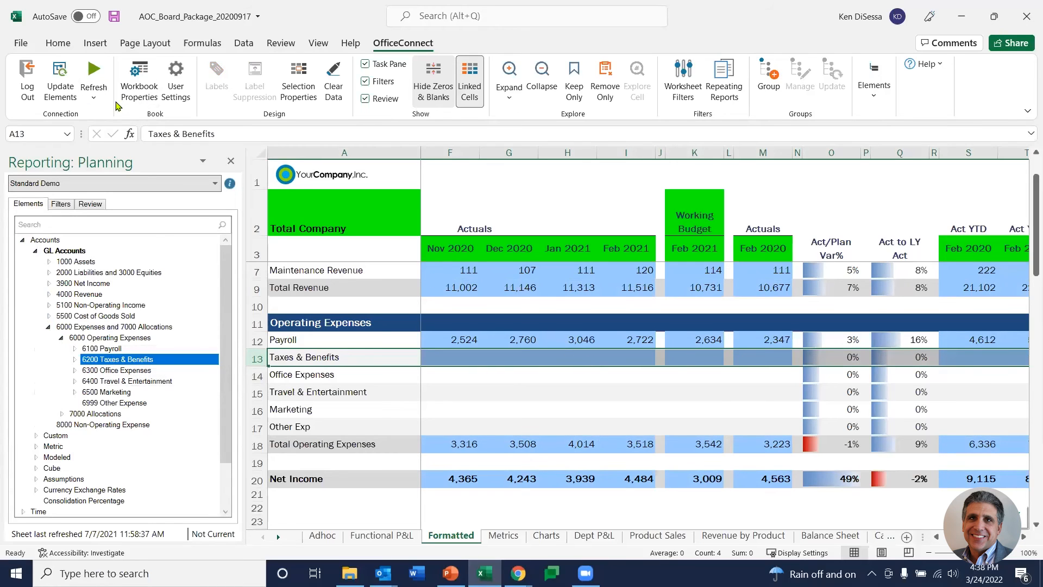
pyautogui.click(93, 98)
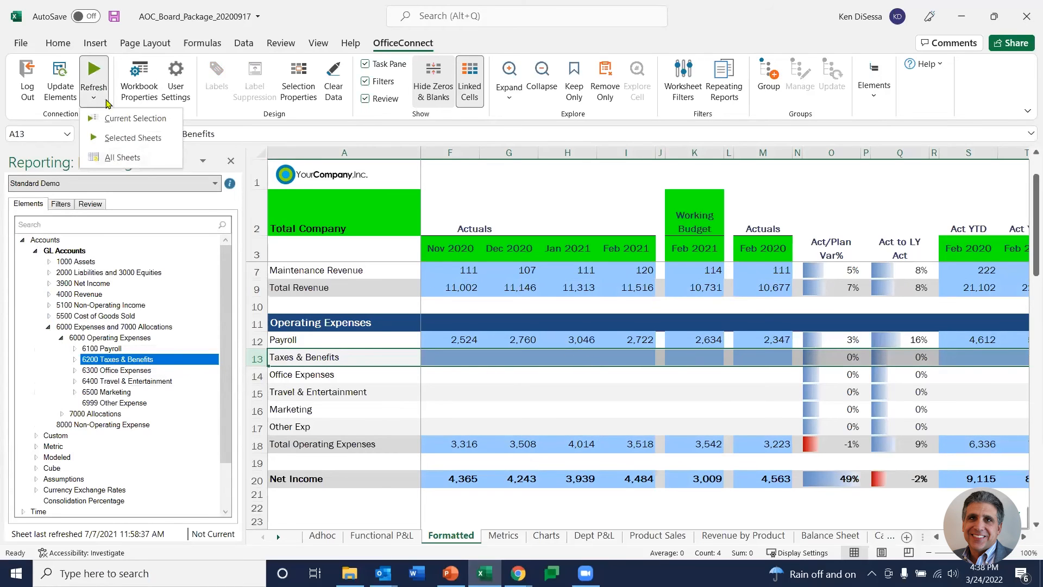
pyautogui.click(130, 139)
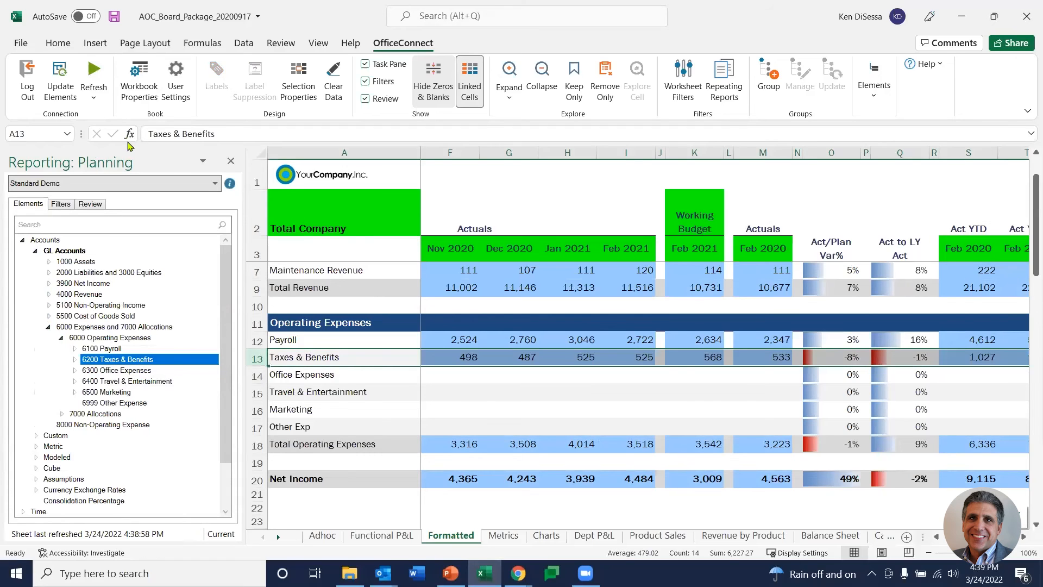
# - Turn off the linked-cell highlighting, set the workbook's report date to March 31, 2021, and refresh all sheets
pyautogui.click(471, 81)
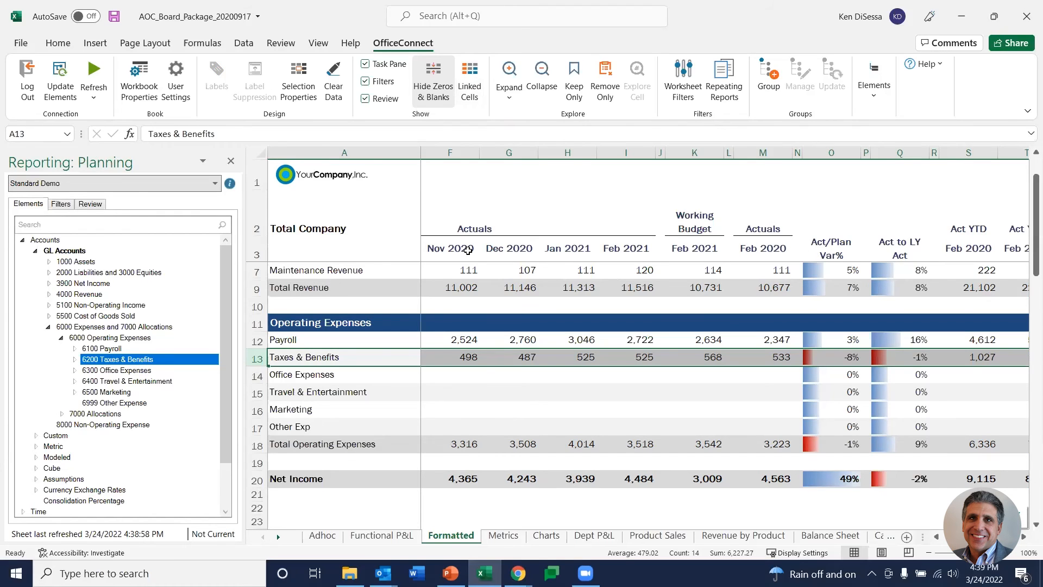
pyautogui.click(139, 78)
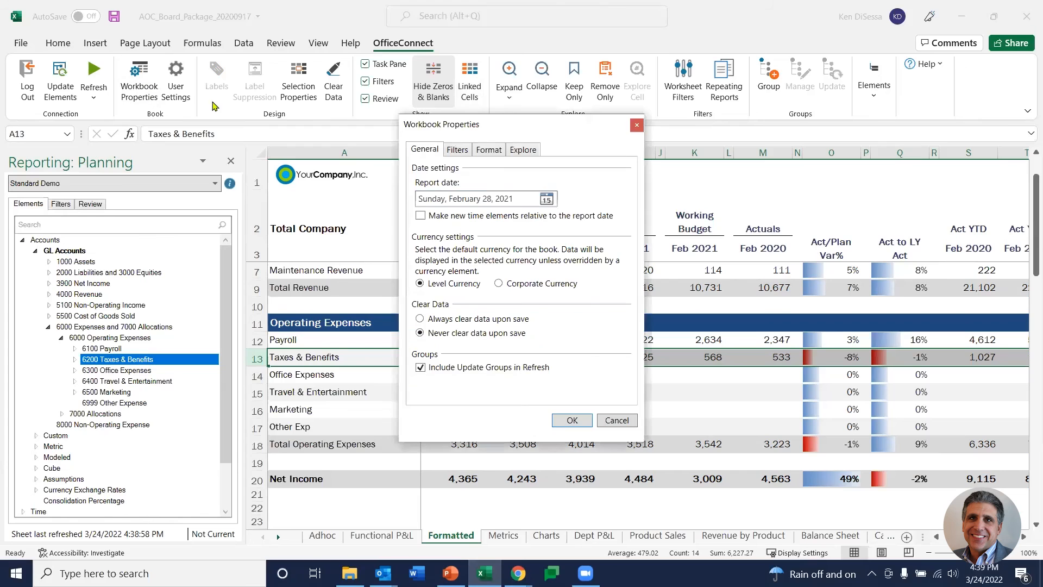
pyautogui.click(553, 199)
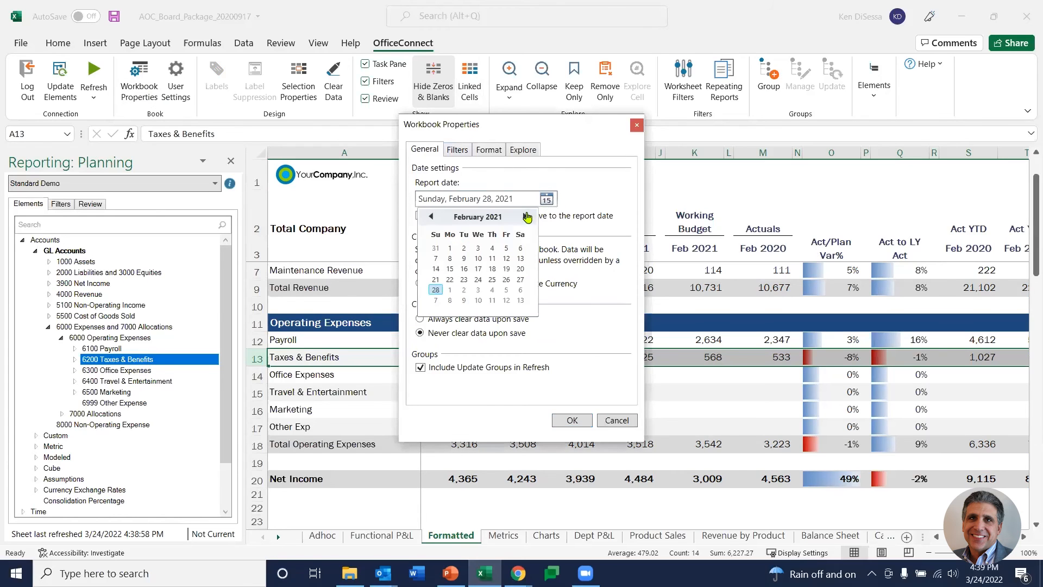
pyautogui.click(525, 217)
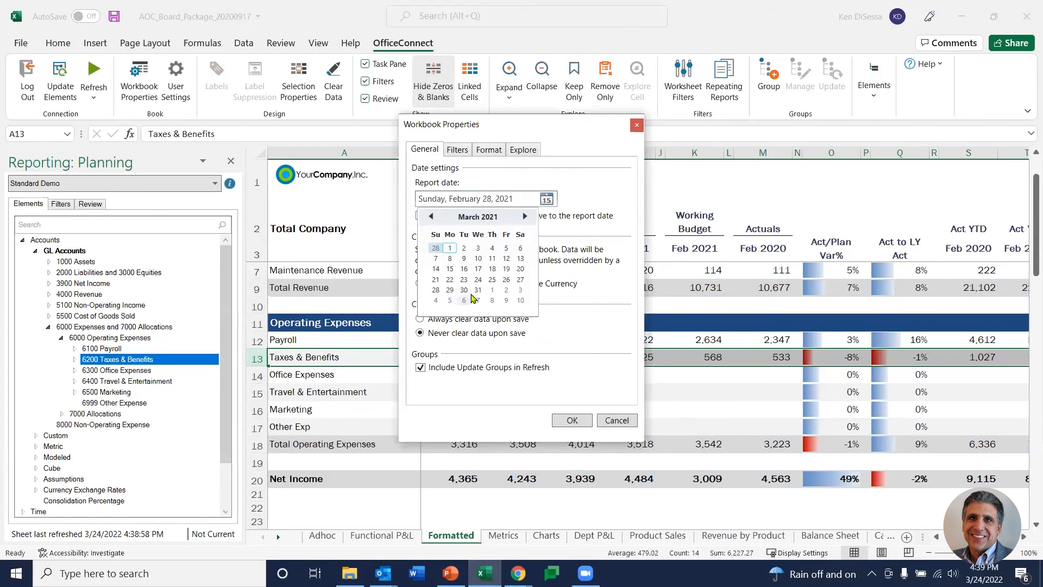
pyautogui.click(479, 291)
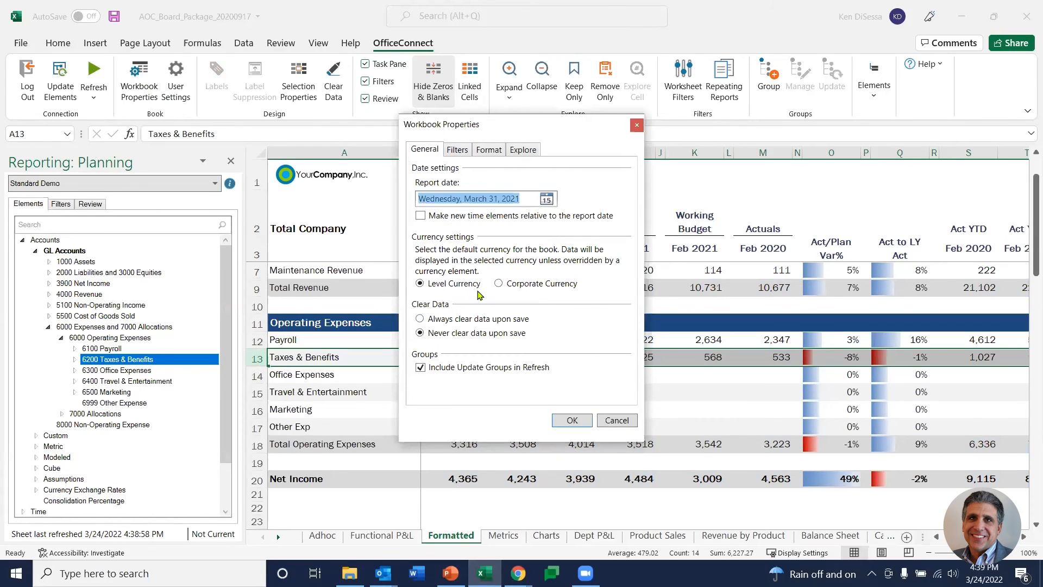
pyautogui.click(565, 421)
pyautogui.click(94, 97)
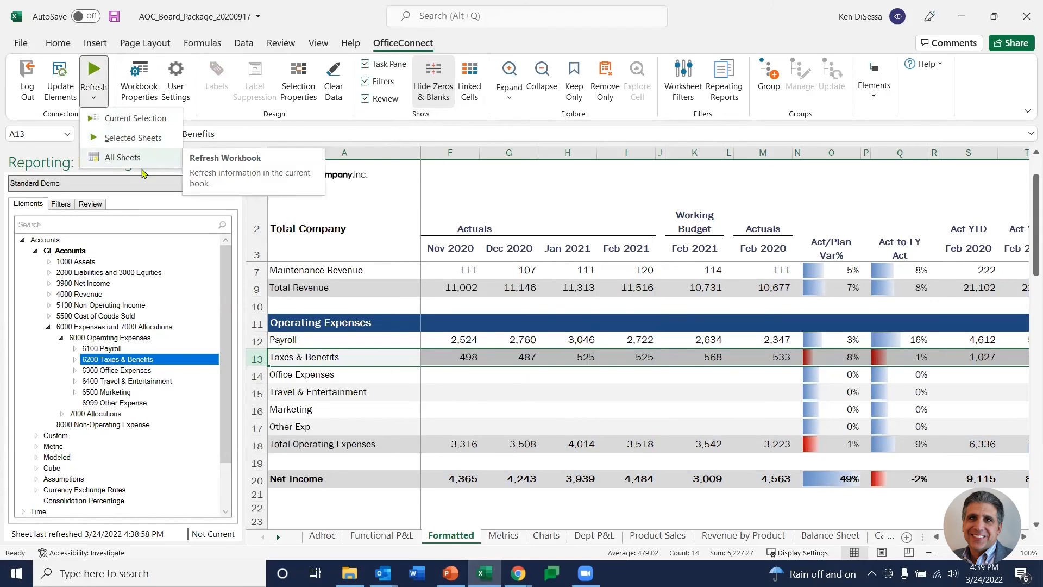
pyautogui.click(132, 159)
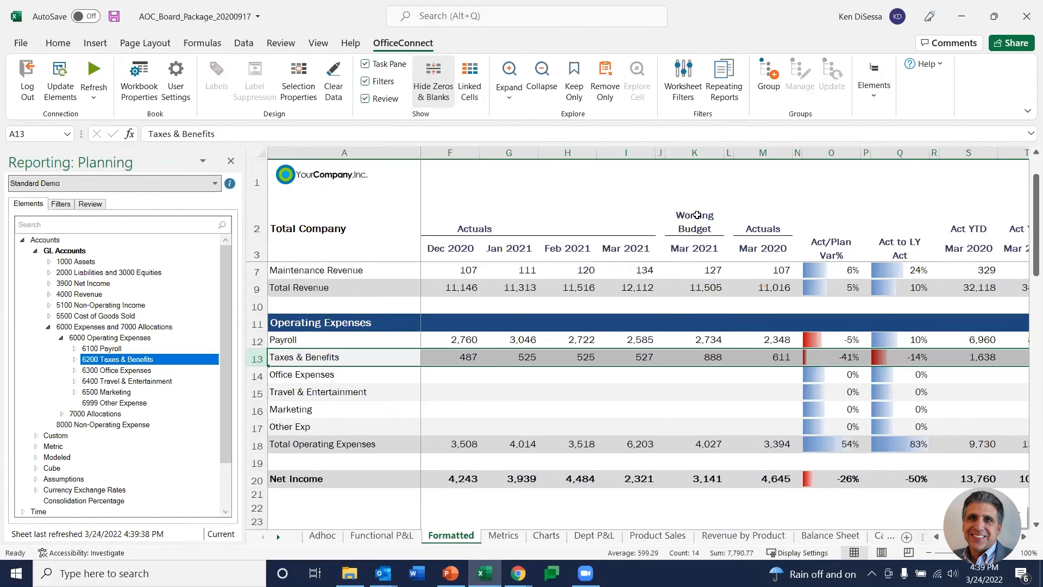
# - Review the period headers on the Formatted sheet and on the Metrics, Dept P&L, Revenue by Product and Adhoc sheets, ending back on Formatted
pyautogui.click(771, 248)
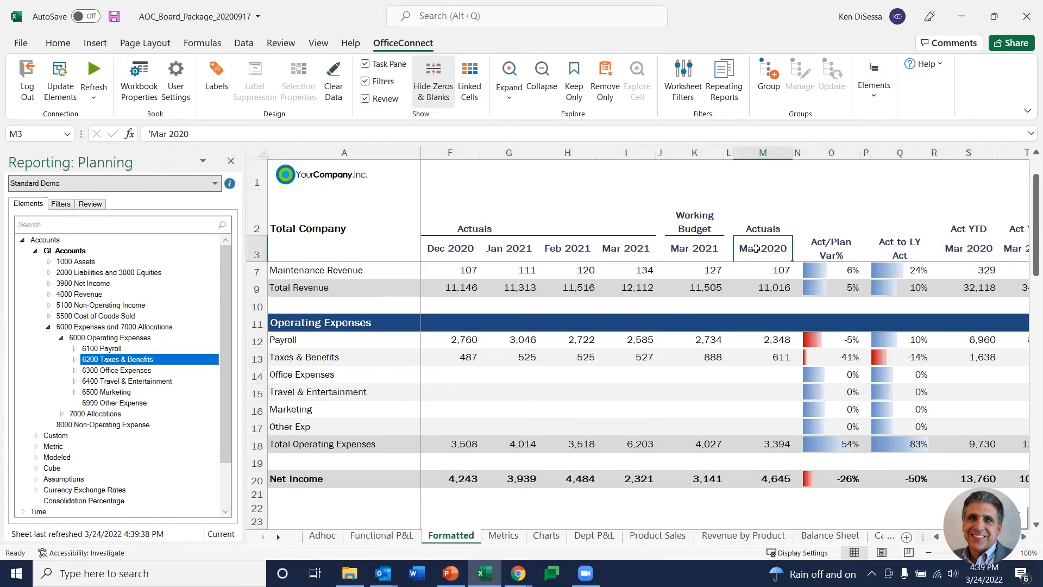
pyautogui.click(705, 250)
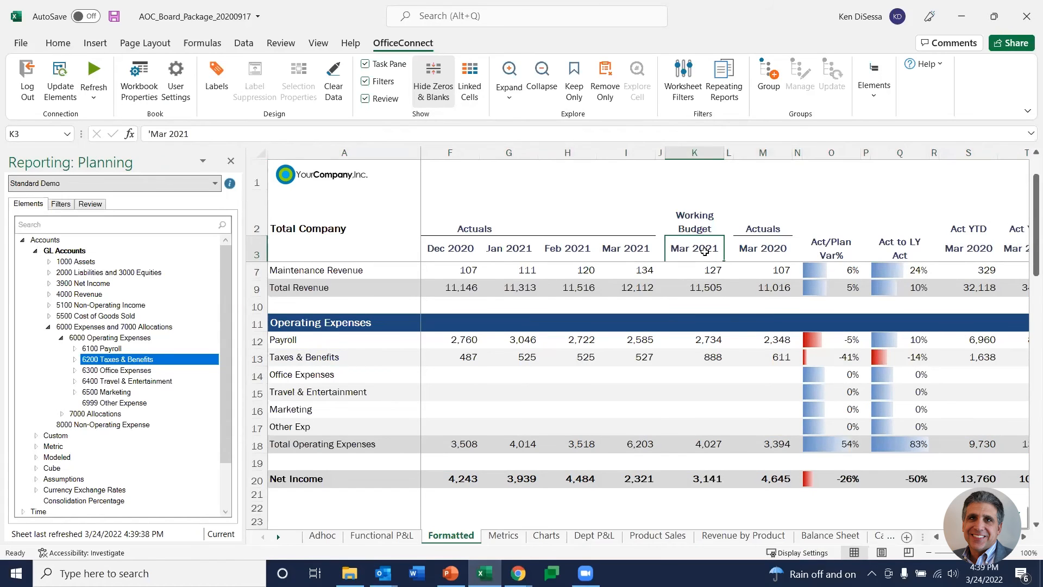
pyautogui.moveTo(701, 251); pyautogui.dragTo(568, 250)
pyautogui.click(499, 536)
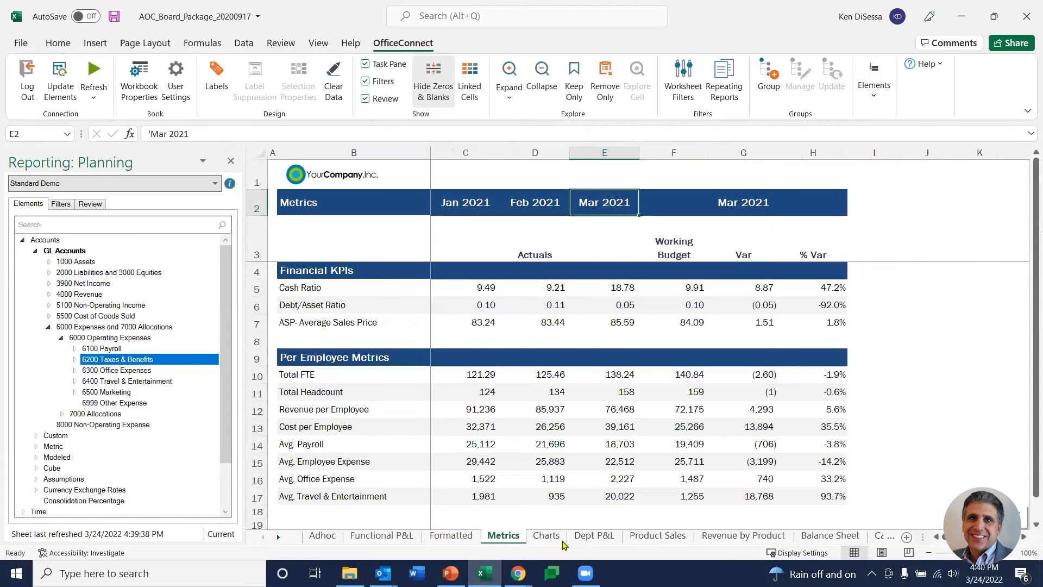
pyautogui.click(595, 536)
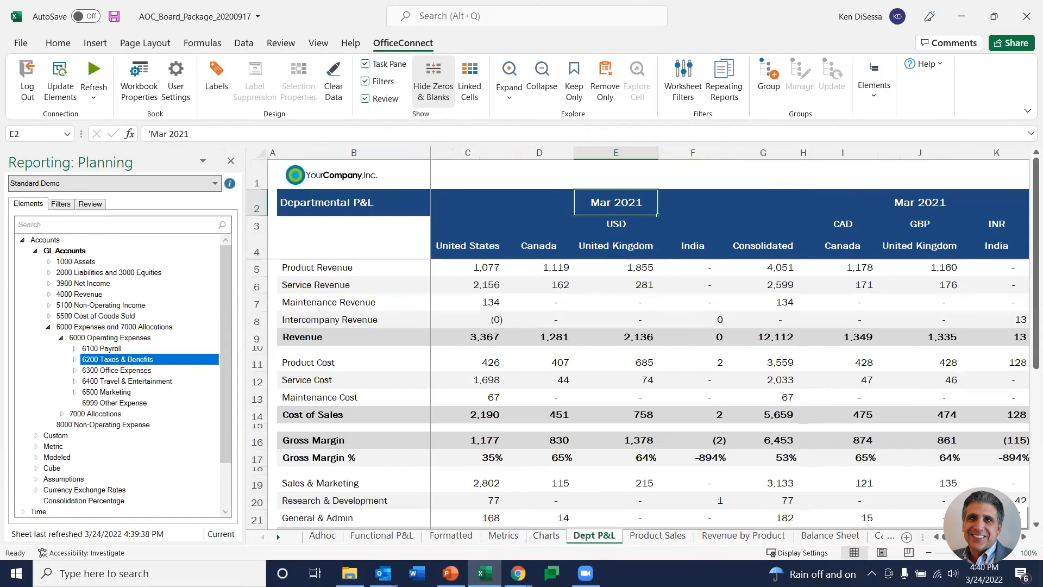
pyautogui.click(730, 537)
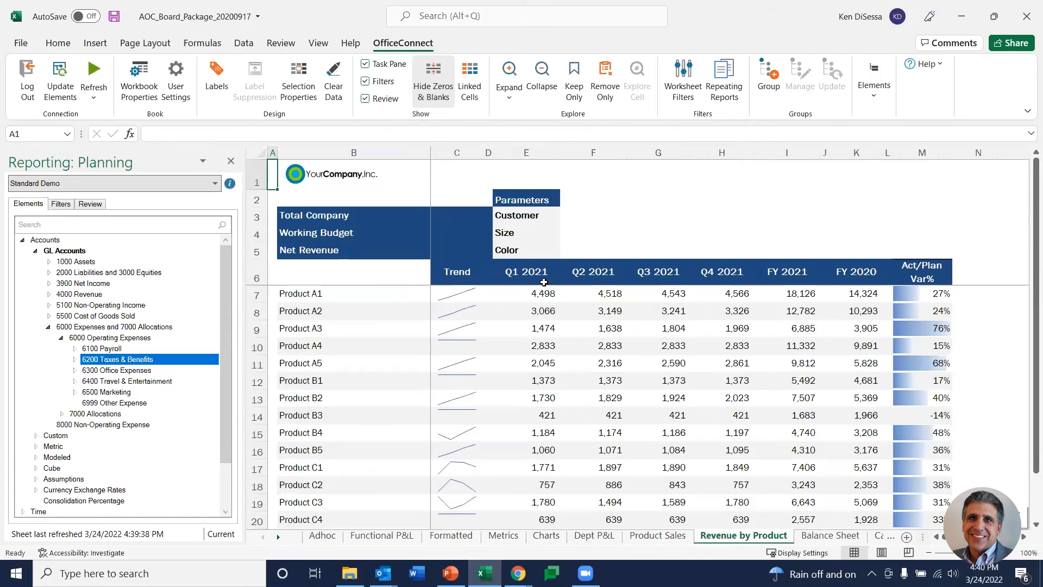
pyautogui.click(383, 537)
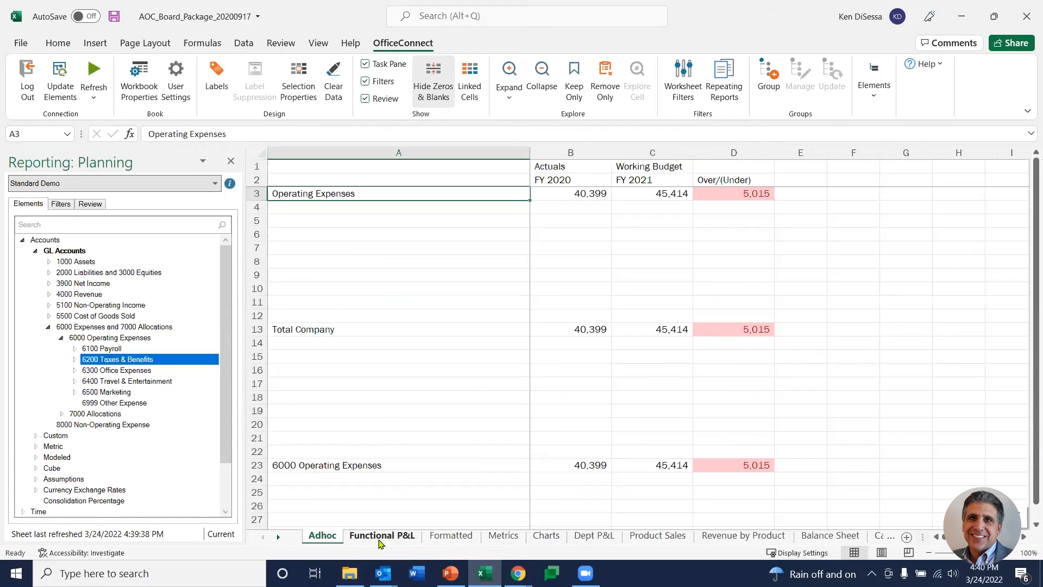
pyautogui.click(450, 537)
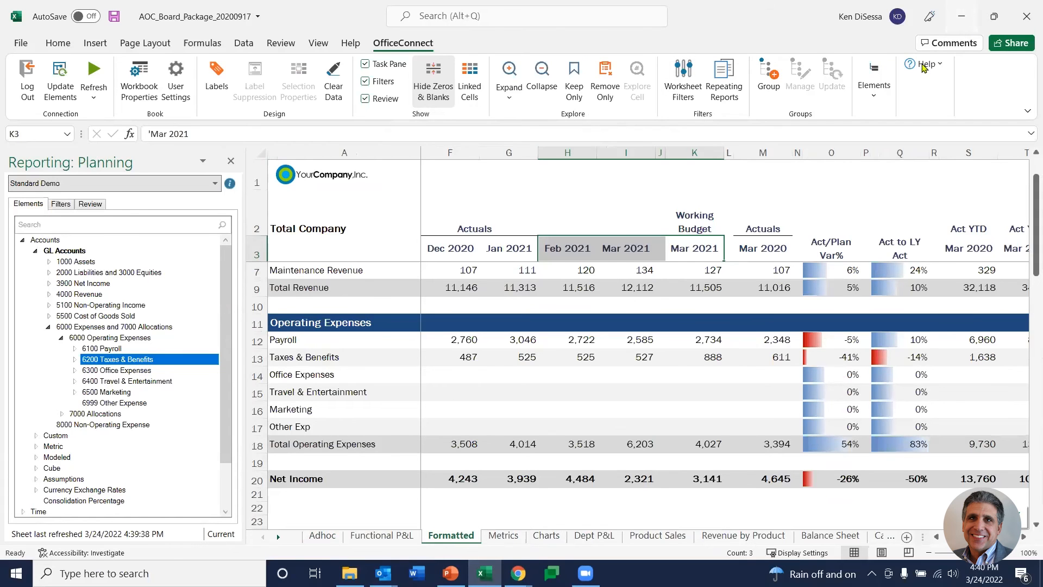
# - Switch back to Workday Adaptive Planning in Chrome and close the browser tab holding the matrix report
pyautogui.hotkey('alt', 'Tab')
pyautogui.moveTo(368, 248)
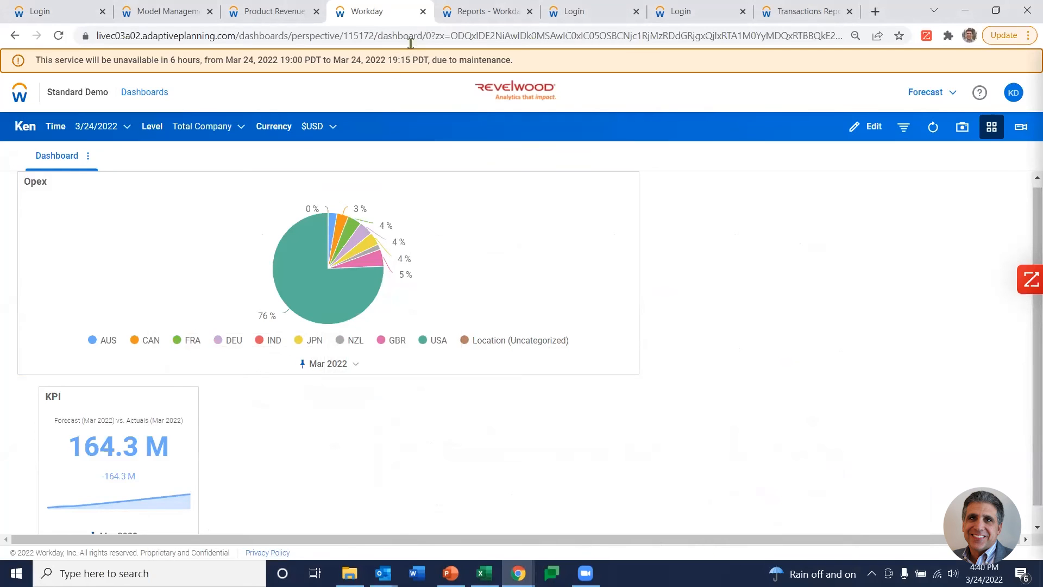
pyautogui.click(527, 13)
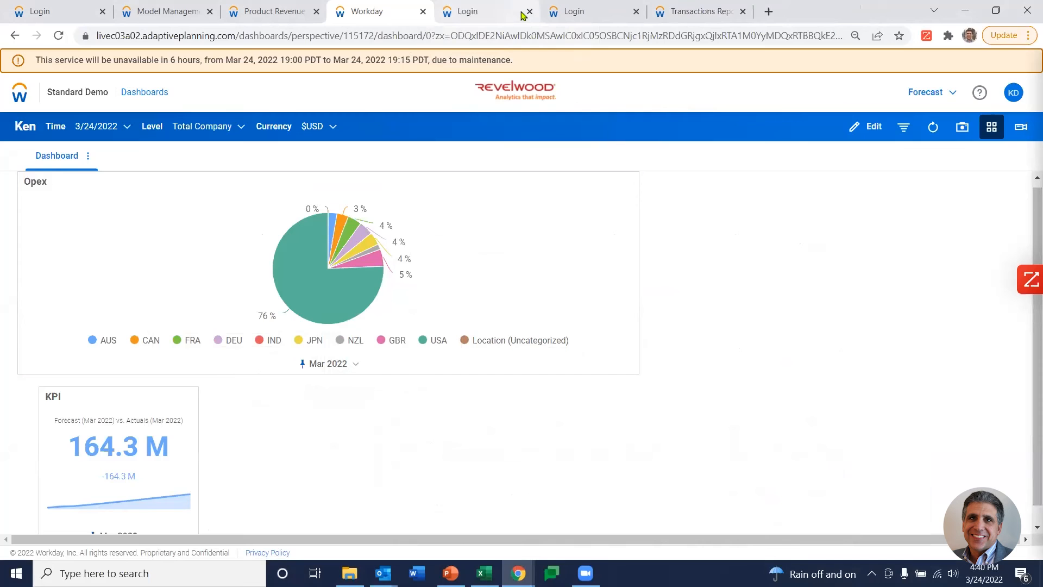
# - Close the extra Login, Transactions Report, dashboard and Product Revenue Sheet browser tabs, discarding unsaved changes, and keep Model Management open
pyautogui.click(527, 13)
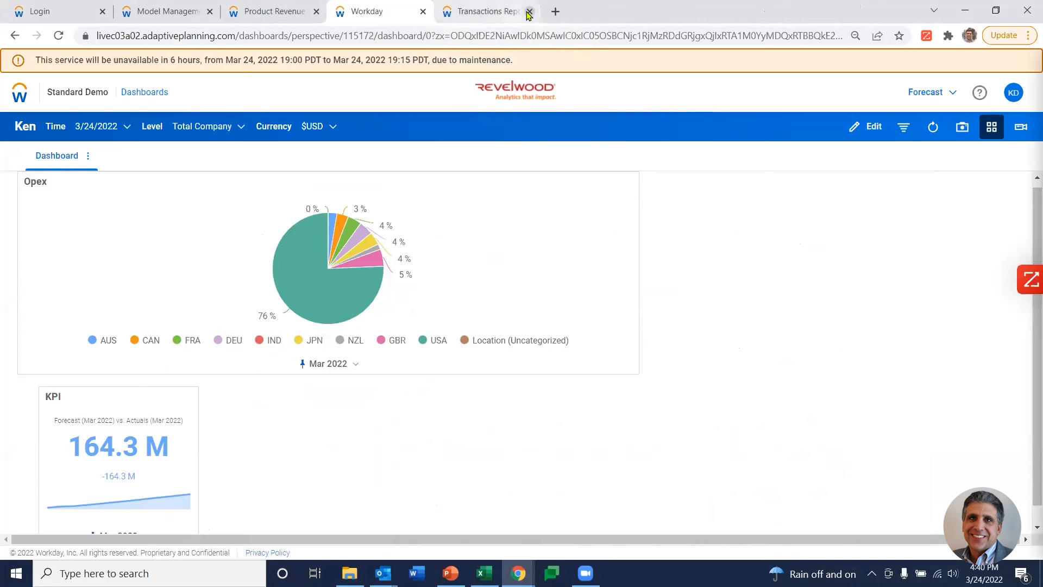
pyautogui.click(530, 13)
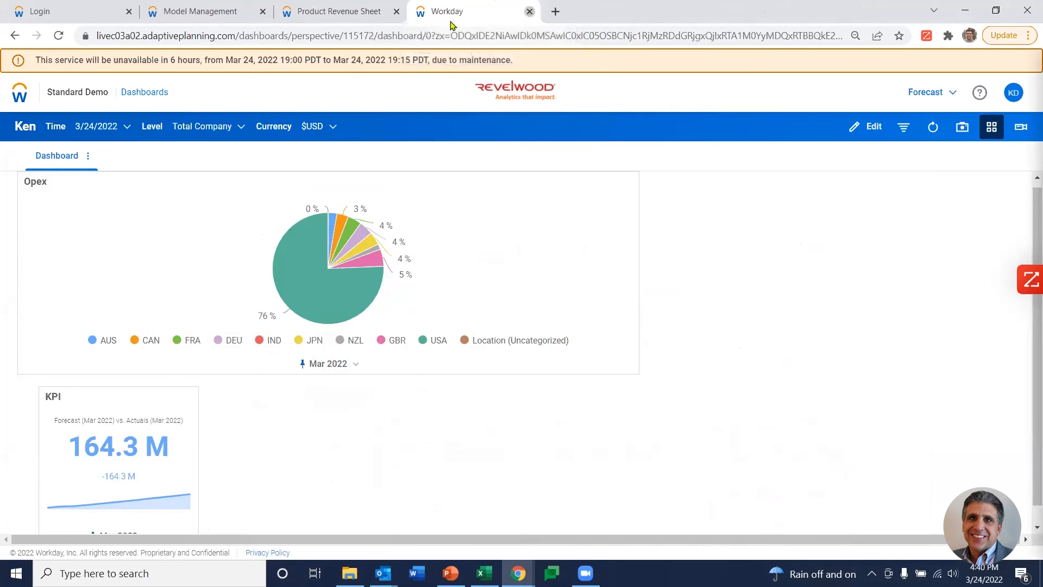
pyautogui.click(530, 13)
pyautogui.click(482, 12)
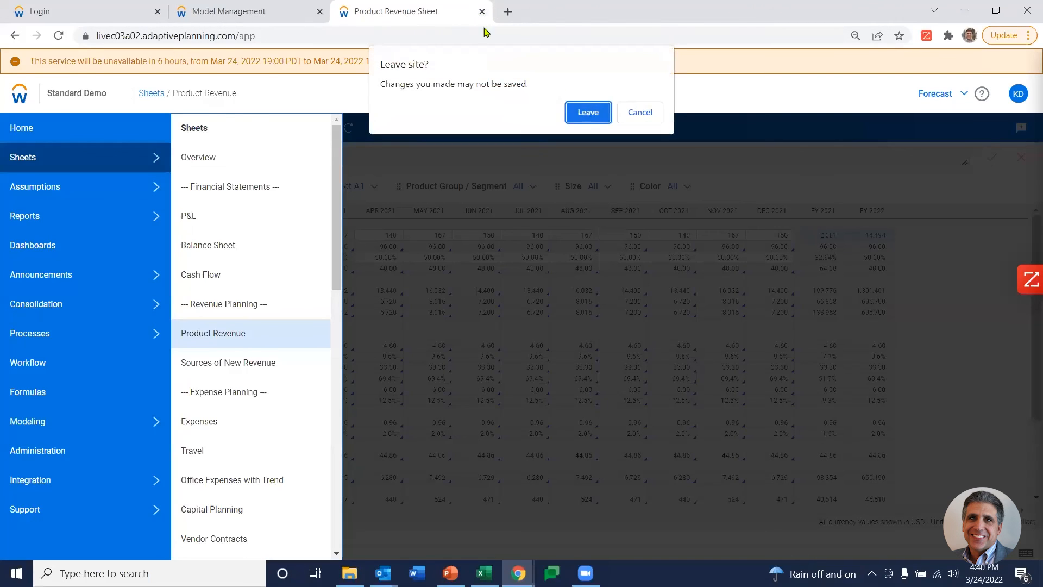
pyautogui.click(572, 112)
pyautogui.click(457, 157)
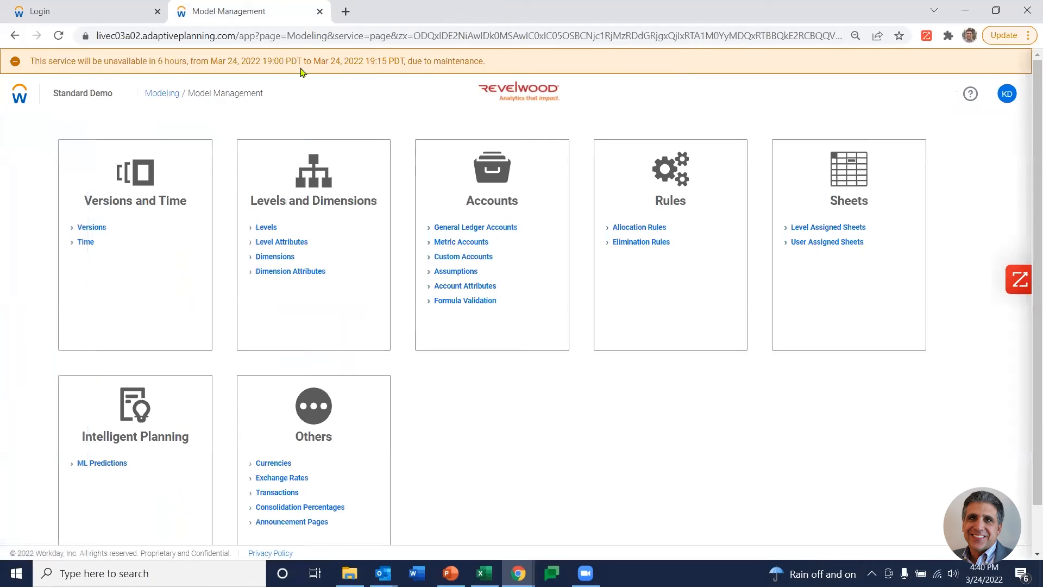
# - Open the What If - Financial Statement report and look through its available Version 1 and Version 2 choices without changing them
pyautogui.click(18, 99)
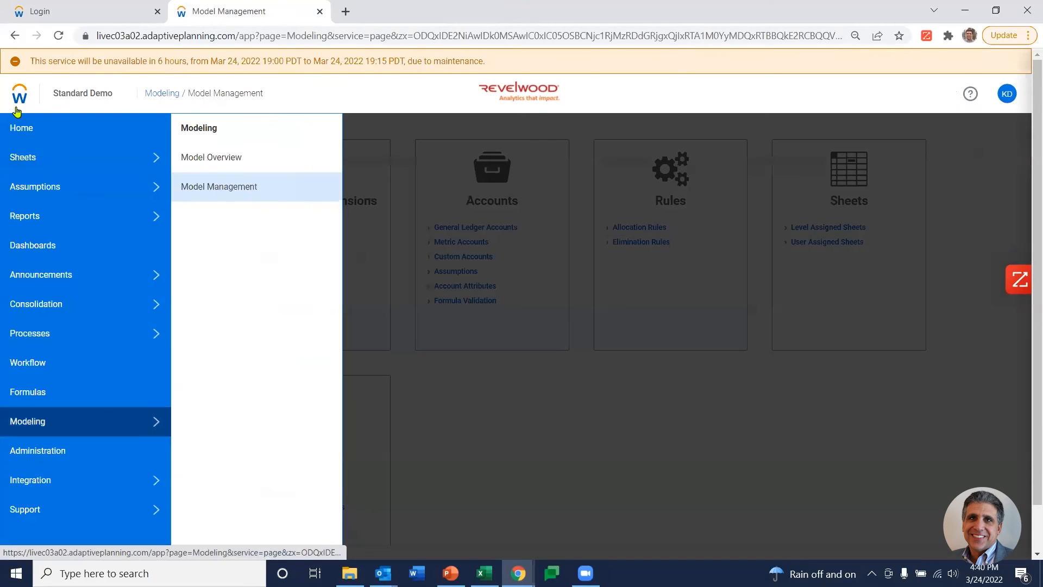
pyautogui.click(156, 217)
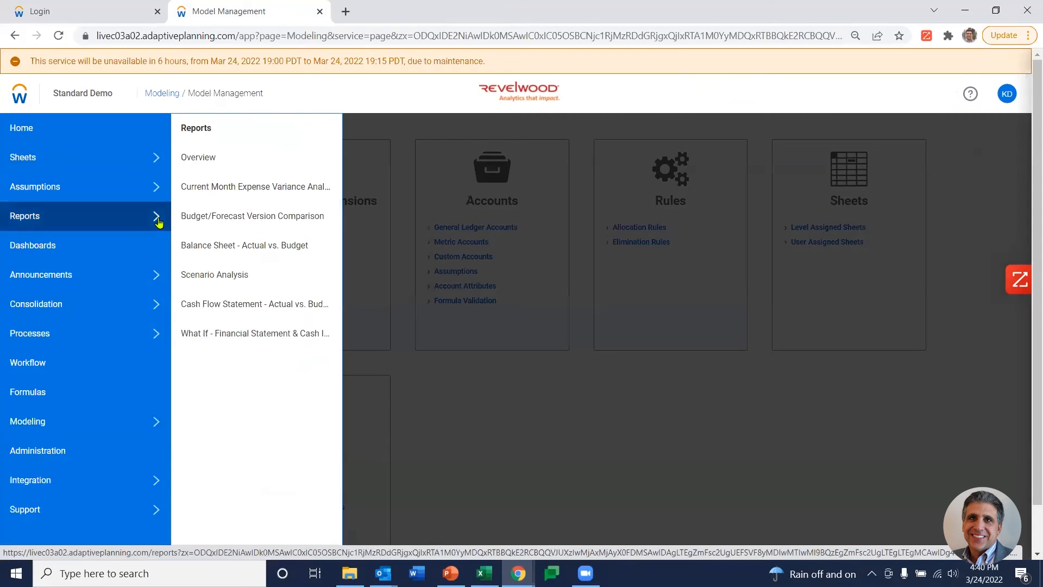
pyautogui.click(234, 334)
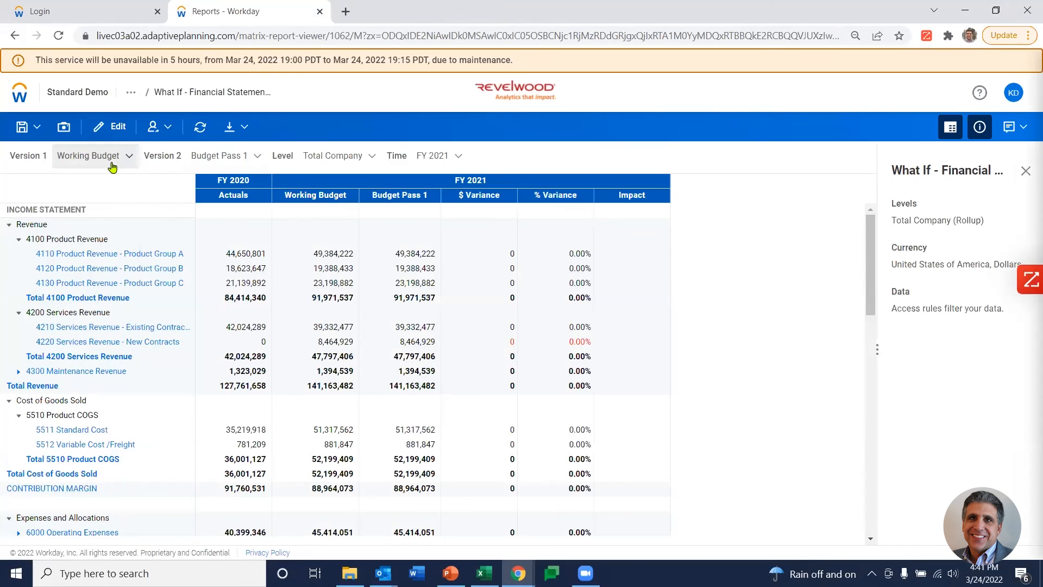
pyautogui.click(129, 158)
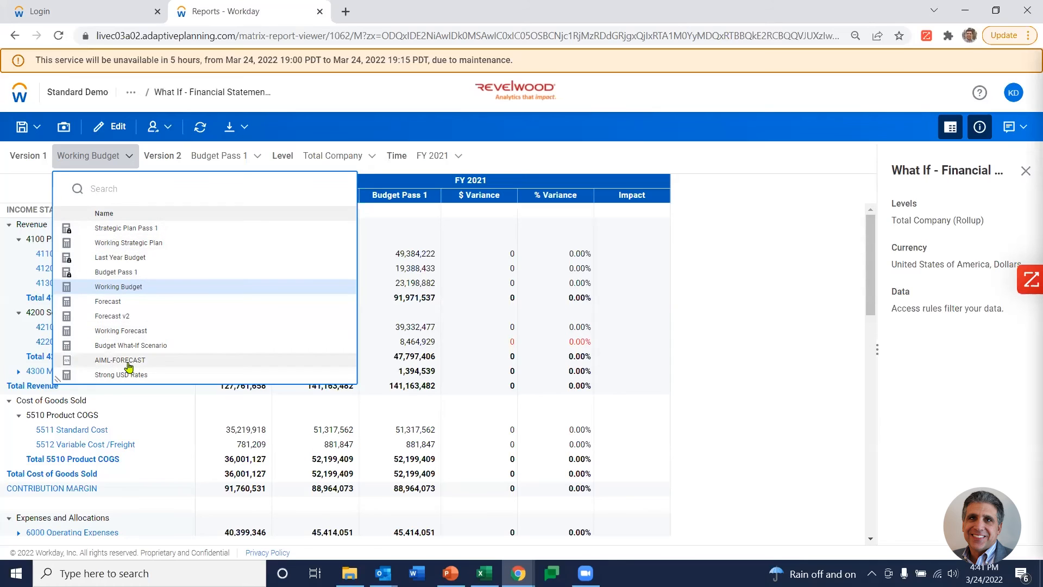
pyautogui.click(253, 156)
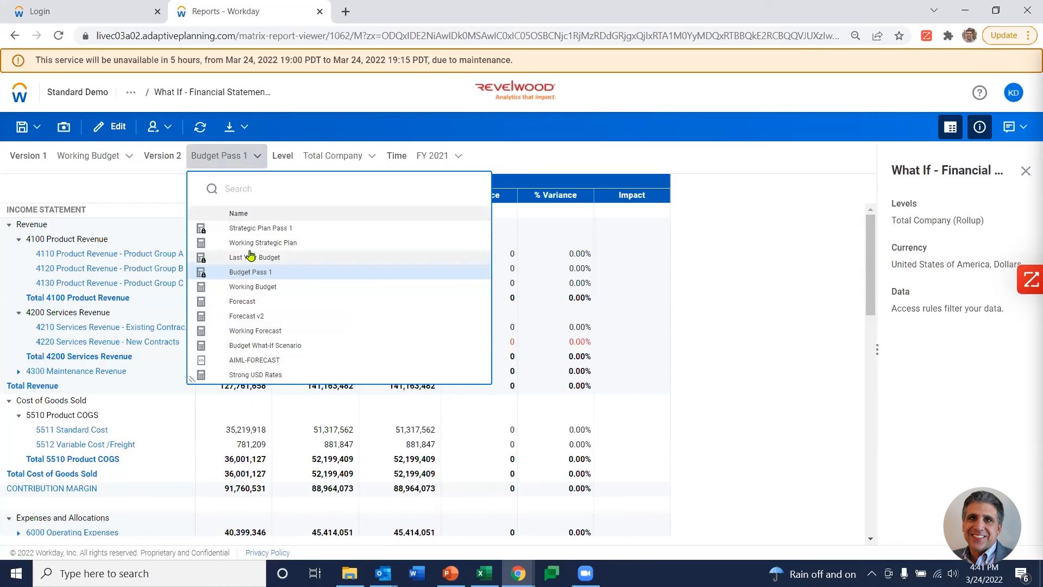
pyautogui.click(778, 296)
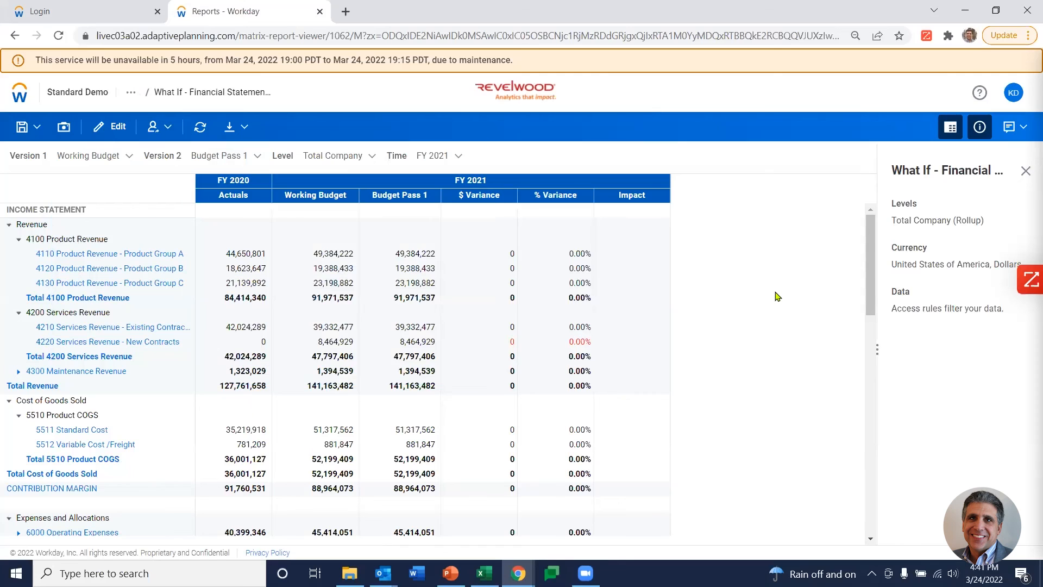
# - Open Model Management in a new browser tab and go to the Versions administration page
pyautogui.click(19, 95)
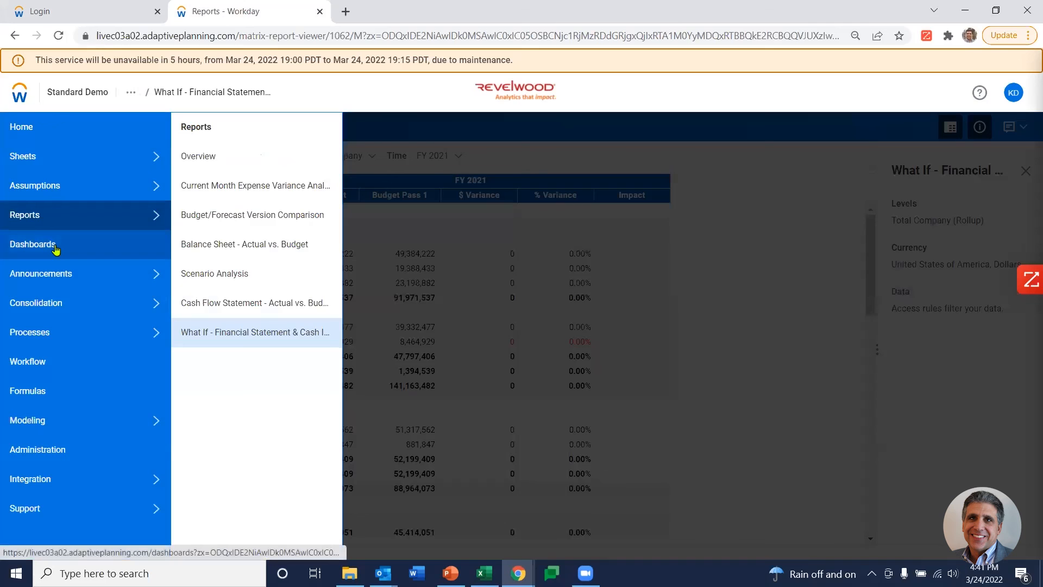
pyautogui.click(154, 421)
pyautogui.click(216, 187)
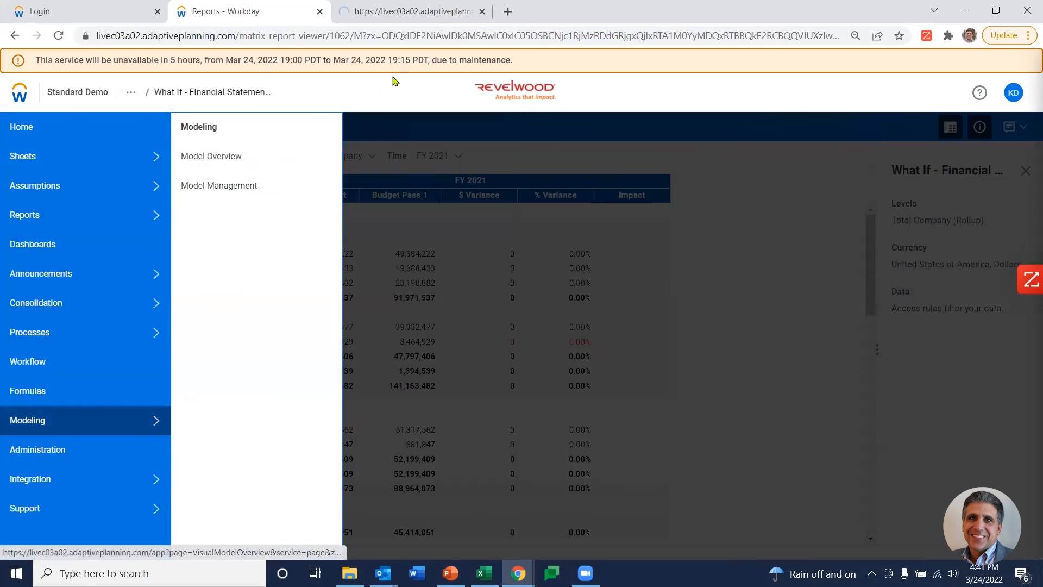
pyautogui.click(404, 17)
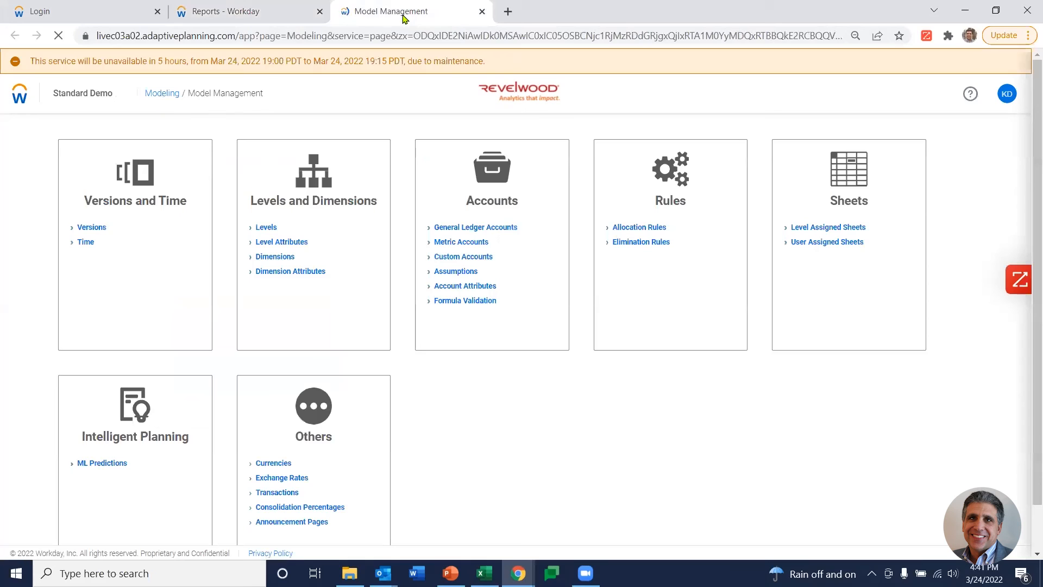
pyautogui.click(100, 230)
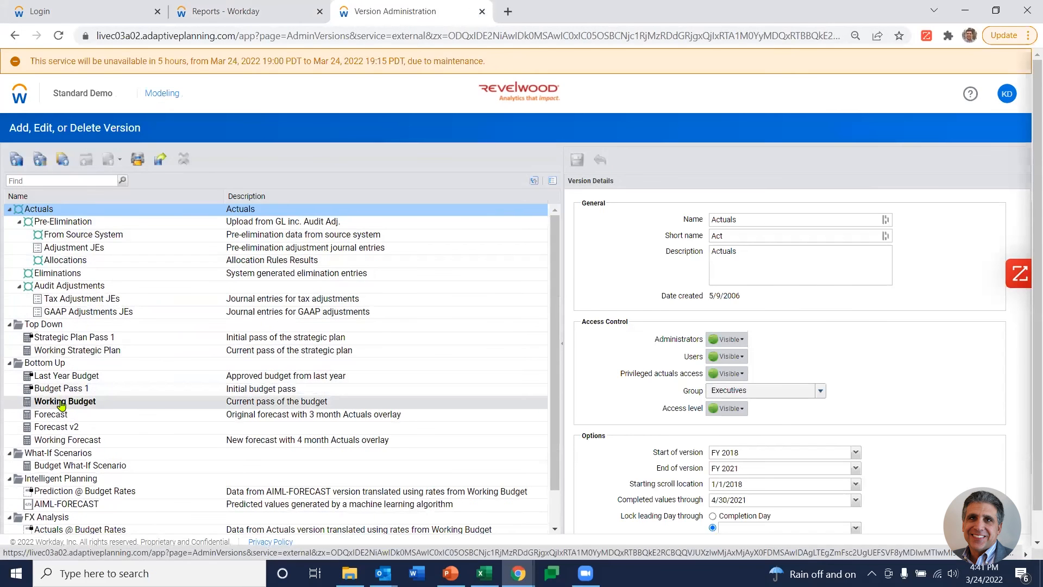
# - Add a new planning version directly below Forecast and name it "Demo what if"
pyautogui.click(58, 415)
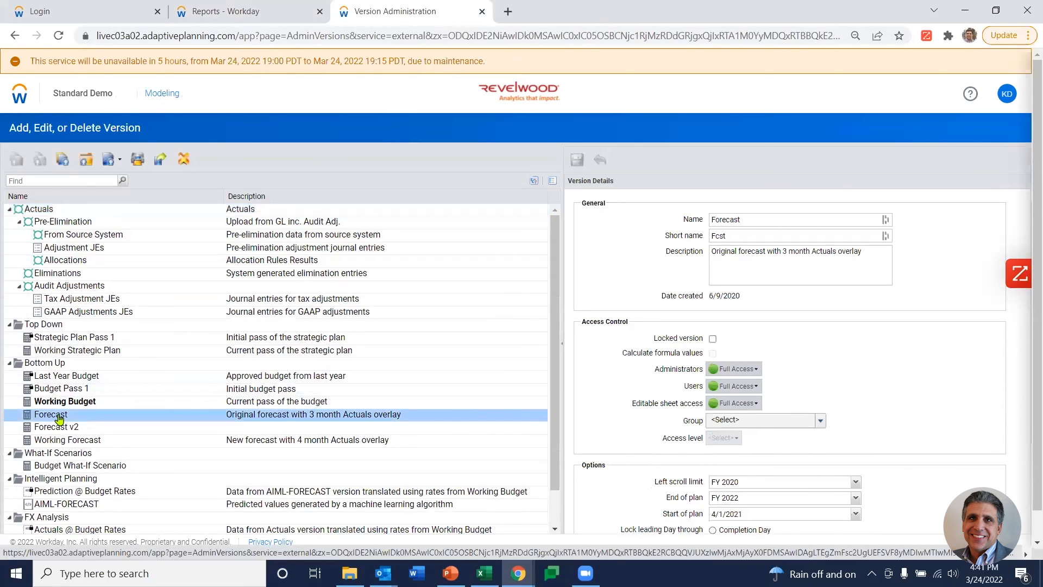
pyautogui.click(109, 159)
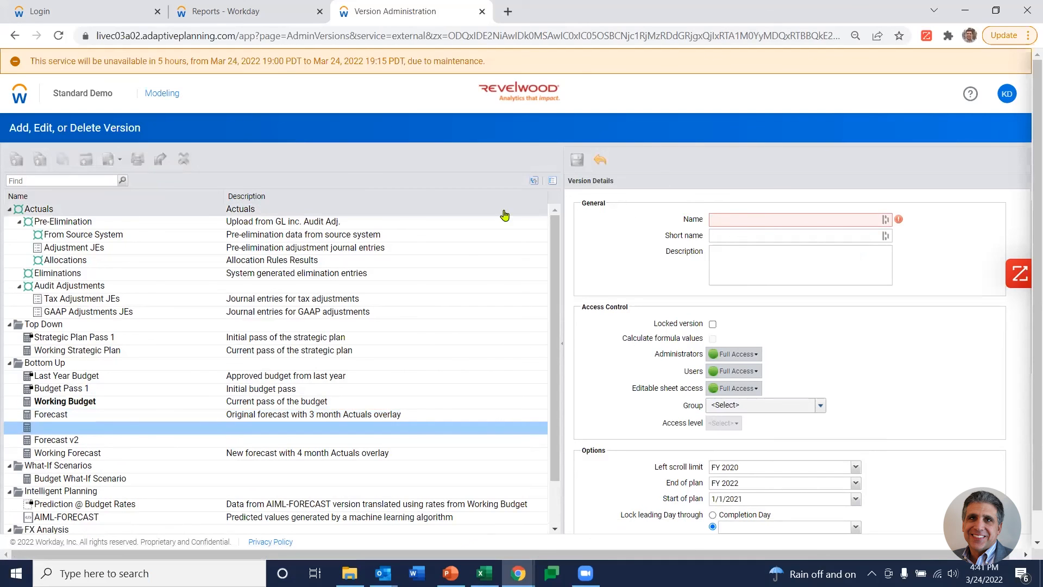
pyautogui.write('Demo what if')
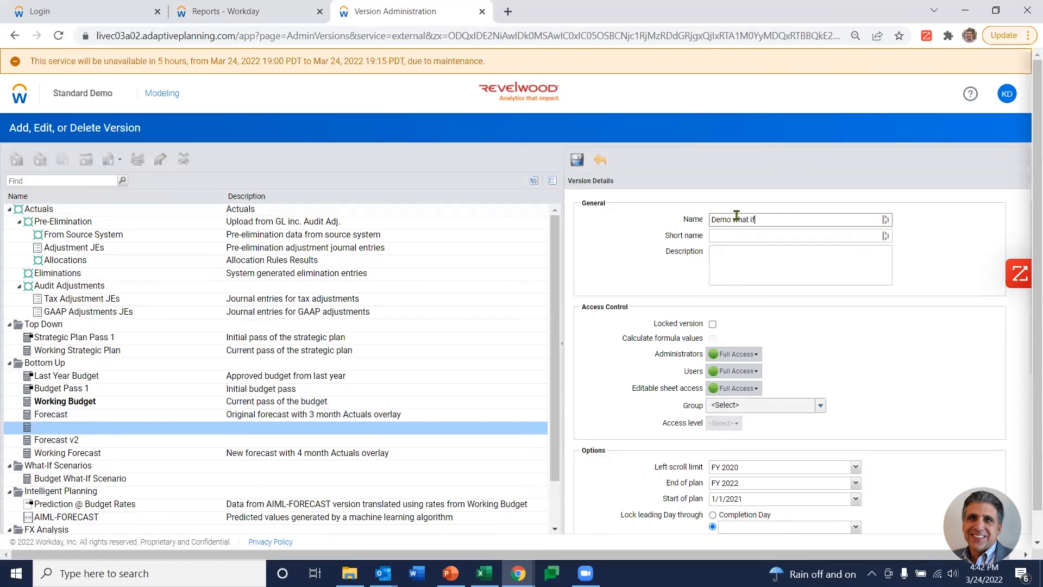
pyautogui.press('Tab')
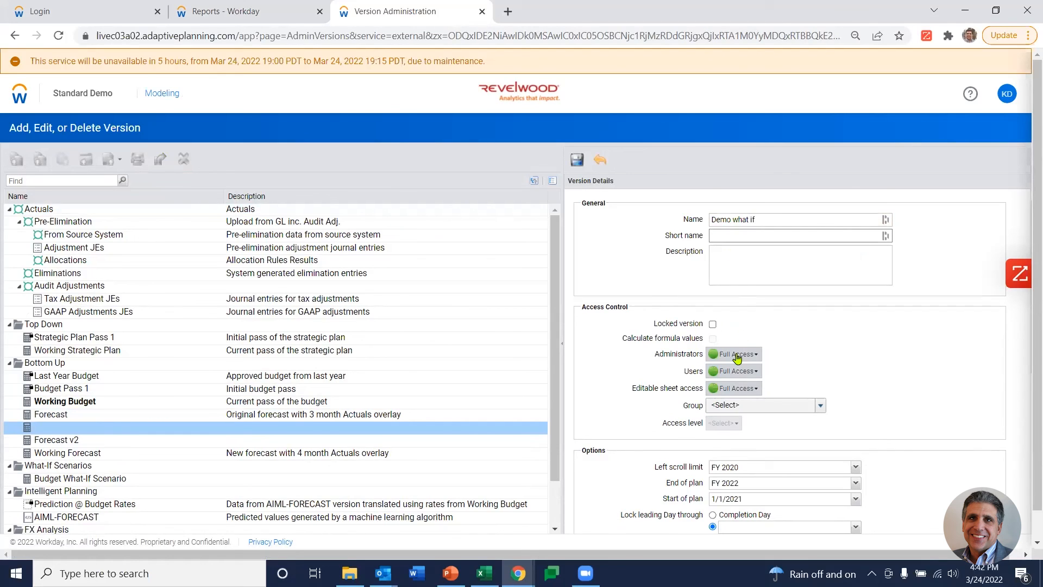
# - Start the new version as a copy of Forecast, add it as a report parameter choice to all reports, and save it
pyautogui.scroll(-1, 738, 361)
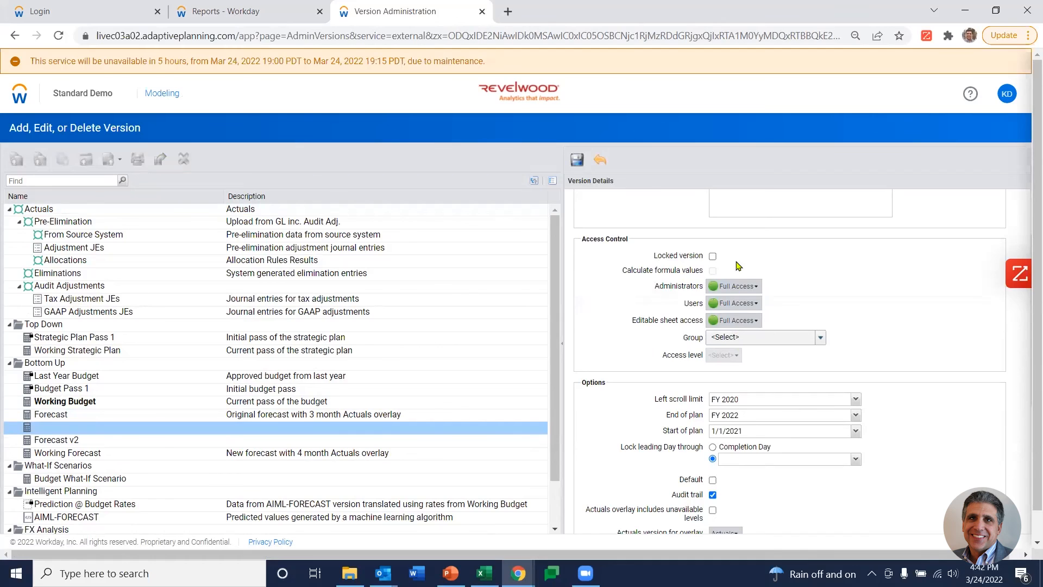
pyautogui.scroll(-3, 739, 361)
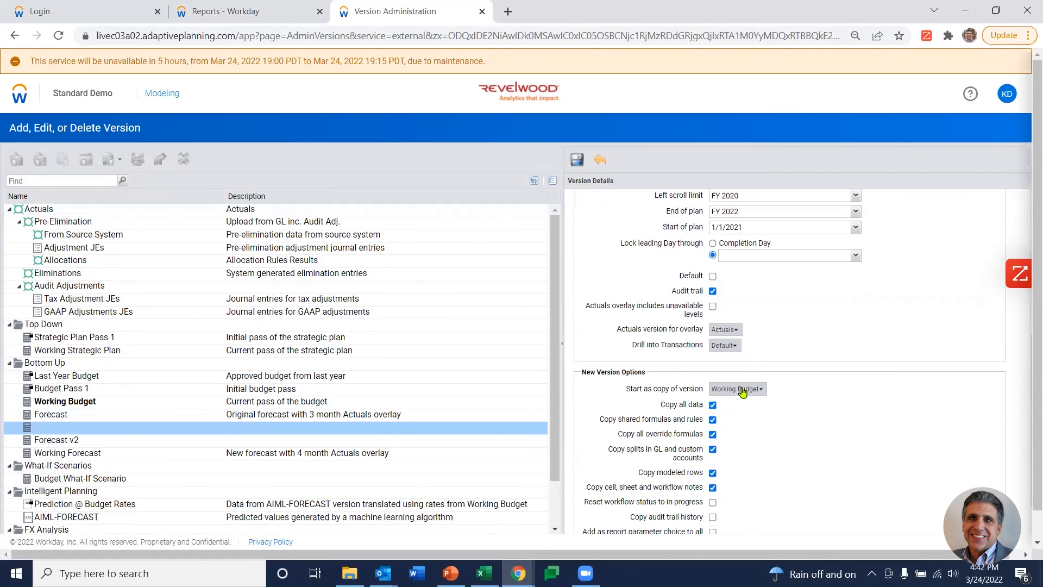
pyautogui.click(739, 389)
pyautogui.click(750, 432)
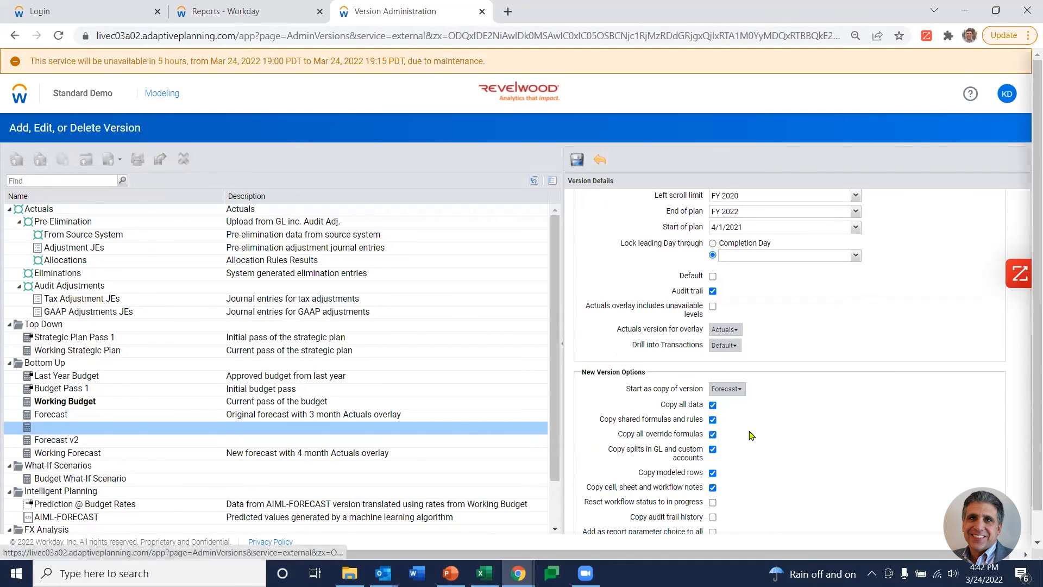
pyautogui.scroll(-1, 752, 433)
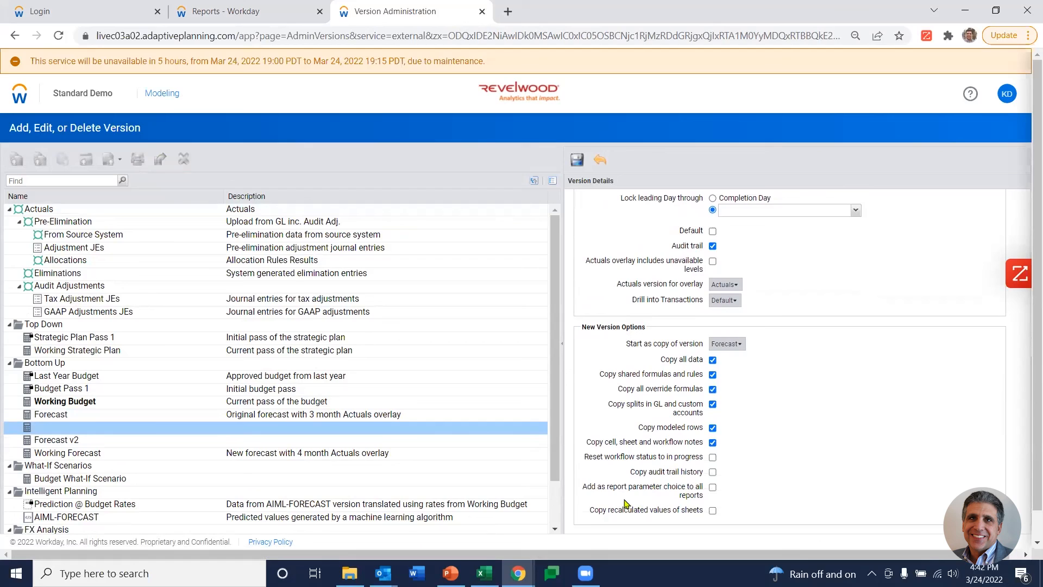
pyautogui.click(713, 488)
pyautogui.scroll(6, 787, 484)
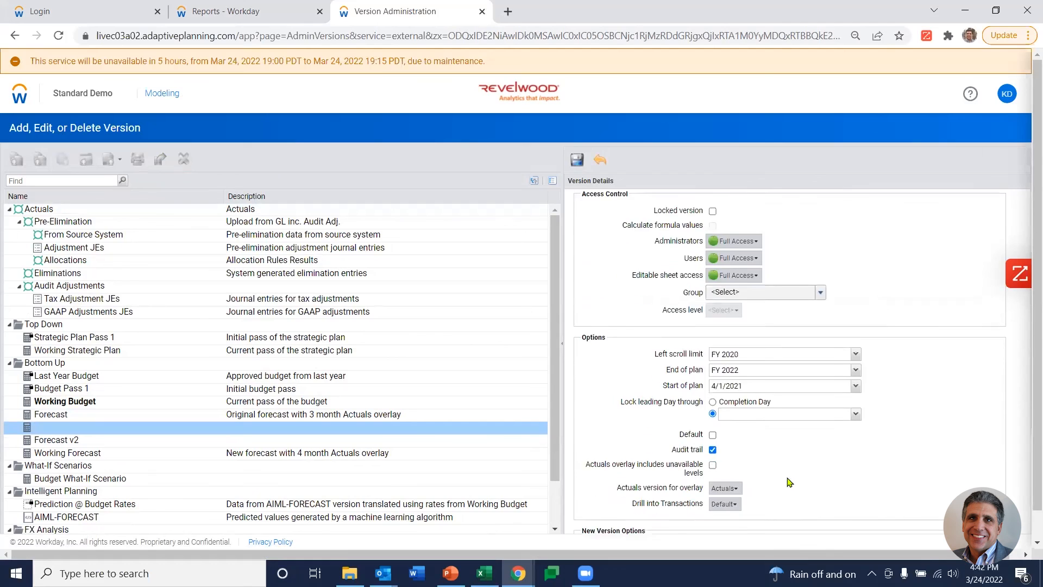
pyautogui.click(577, 162)
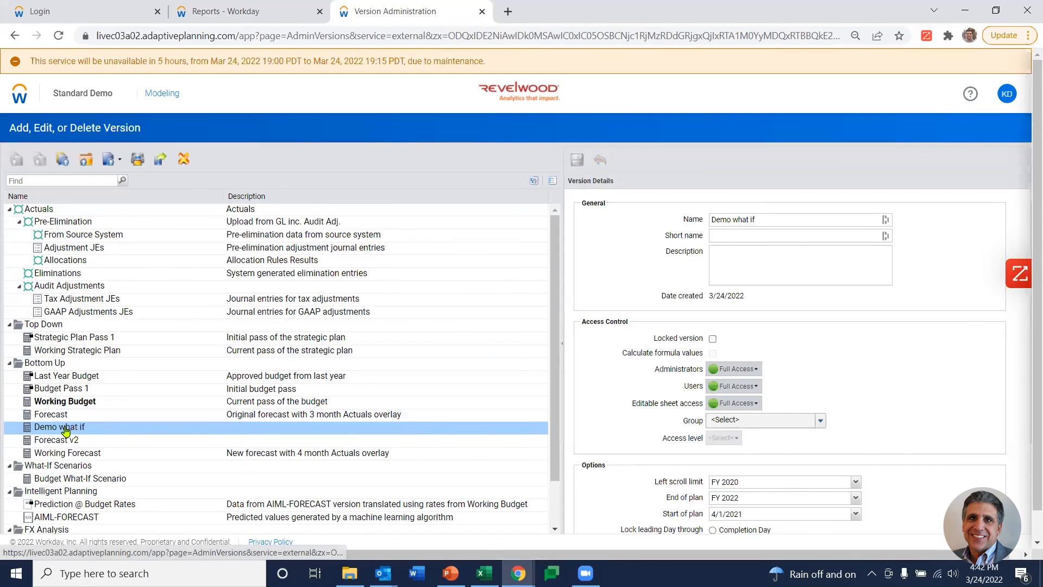
# - Return to the Reports browser tab and reload the What If - Financial Statement report
pyautogui.click(217, 12)
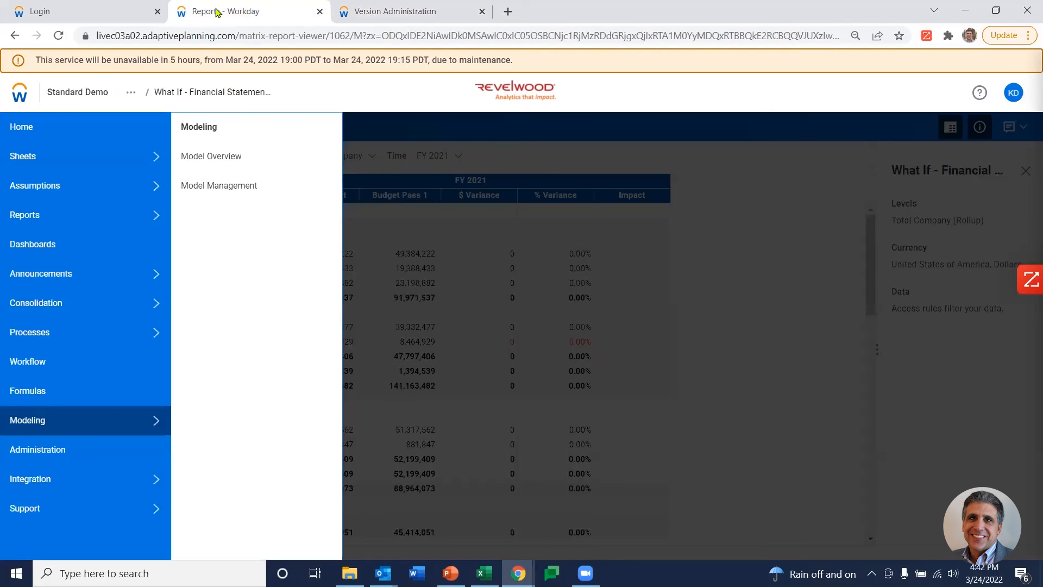
pyautogui.click(155, 216)
pyautogui.click(221, 333)
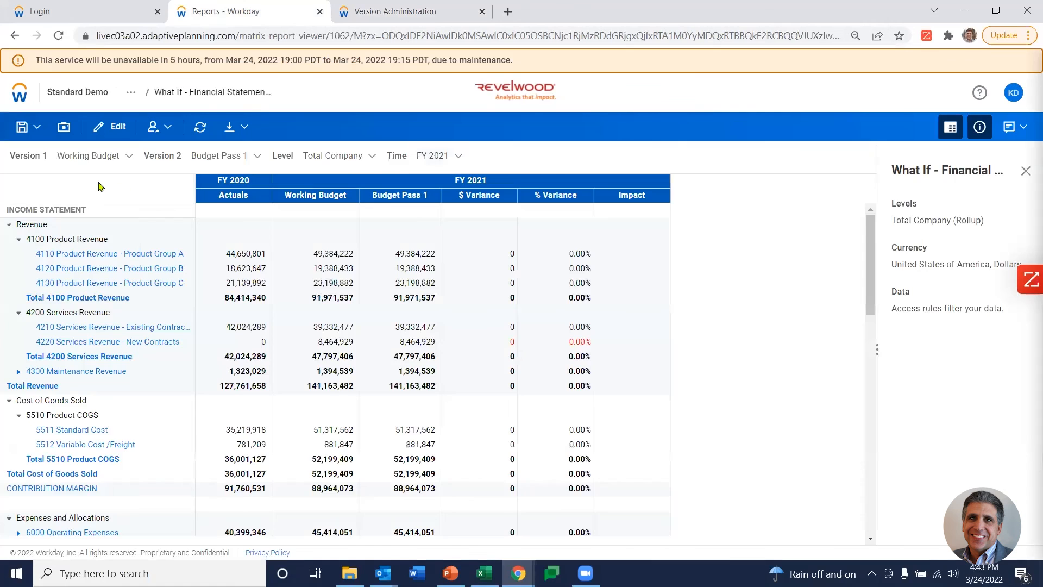
# - Run the report with Forecast as Version 1 and Demo what if as Version 2
pyautogui.click(129, 158)
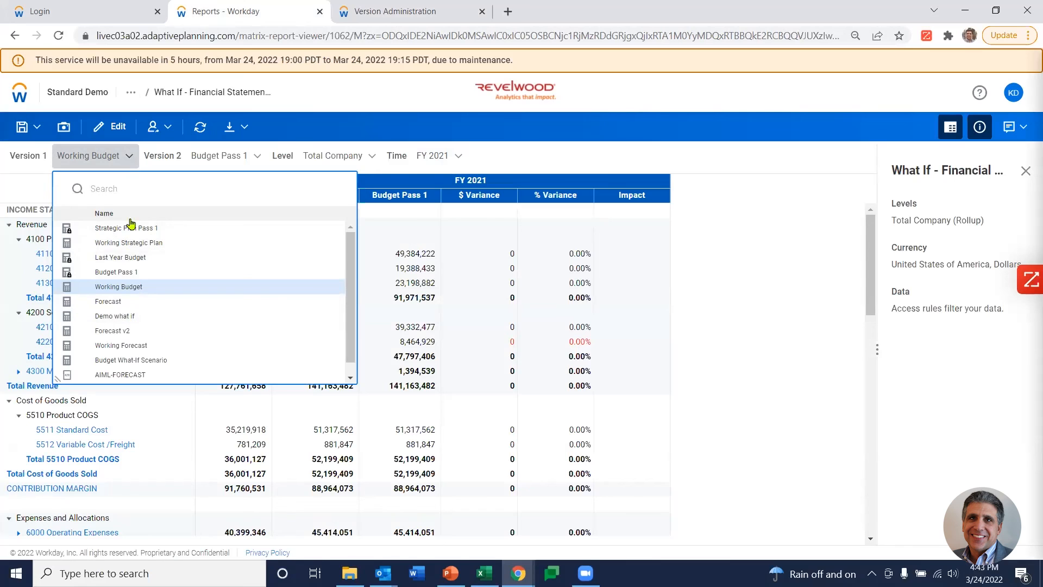
pyautogui.click(119, 302)
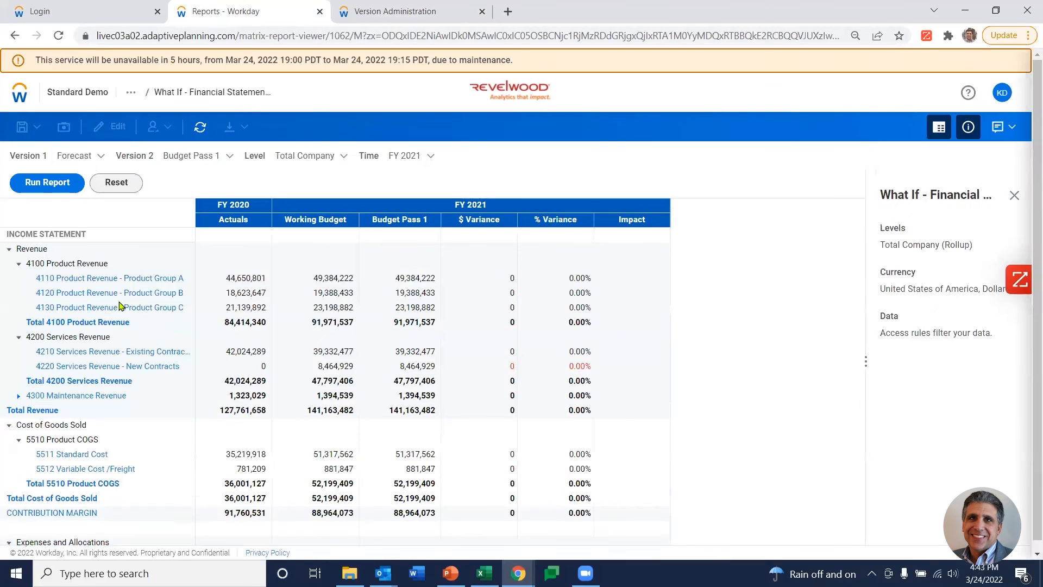
pyautogui.click(230, 157)
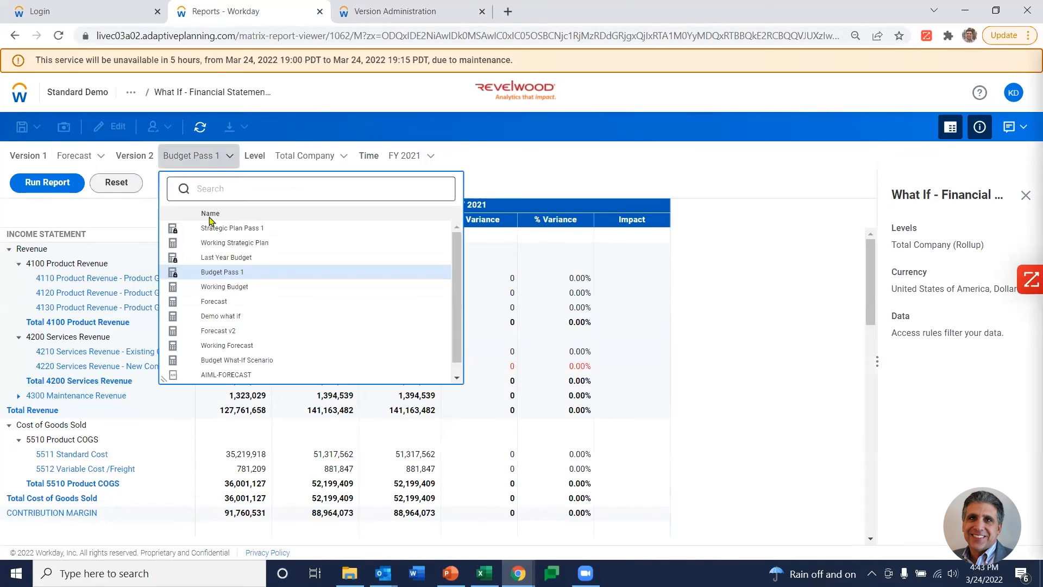
pyautogui.click(217, 318)
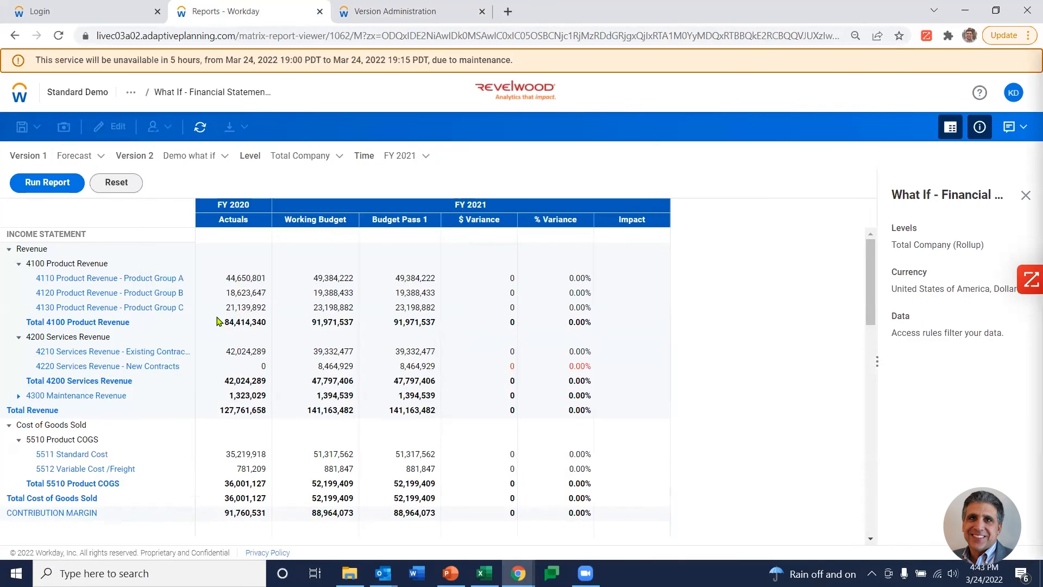
pyautogui.click(39, 184)
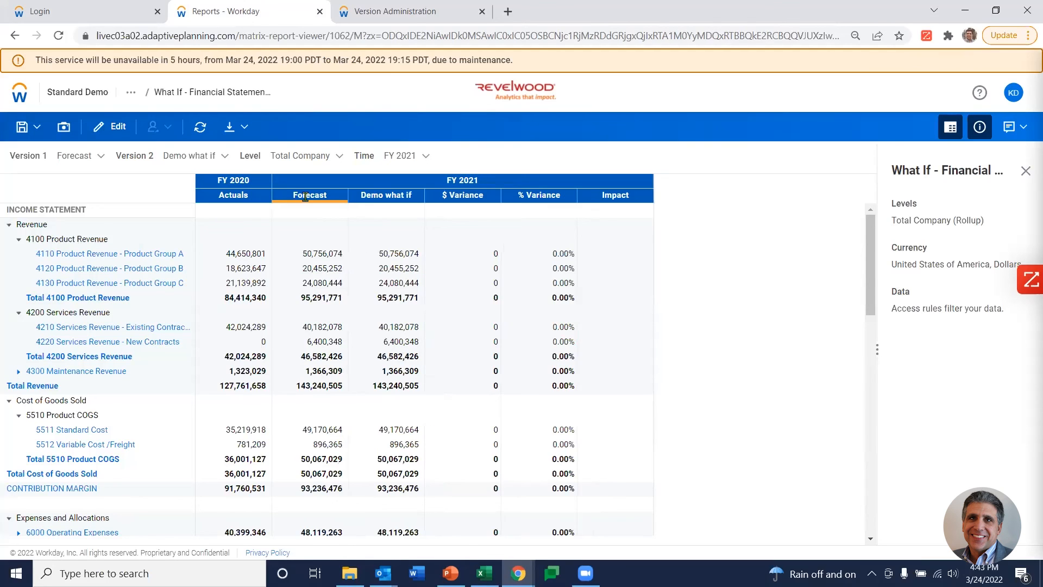
# - Compare the Forecast and Demo what if columns from the income statement through the financial metrics, then return to the Version Administration tab
pyautogui.click(385, 195)
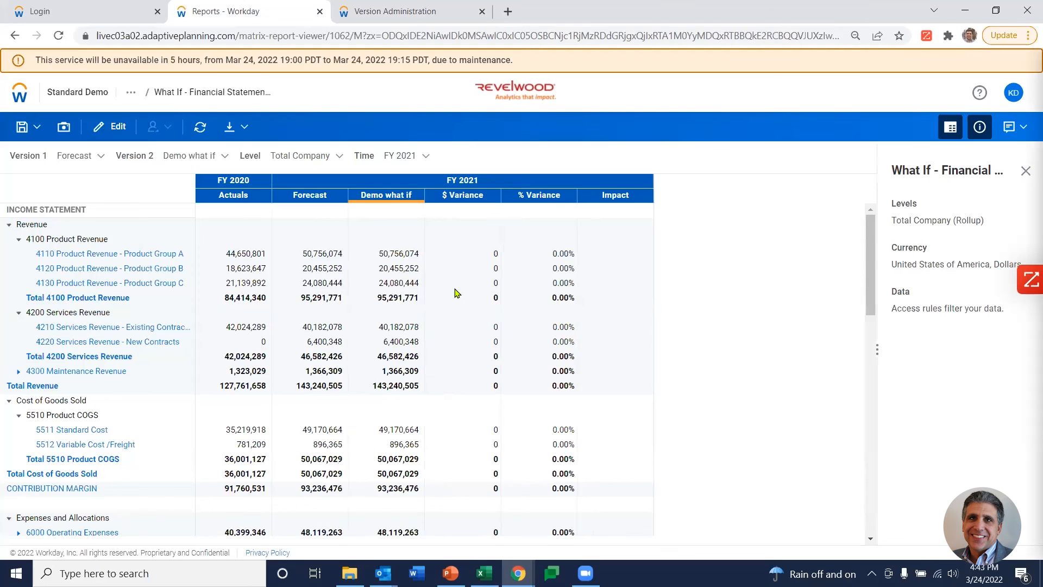
pyautogui.scroll(-10, 456, 293)
pyautogui.scroll(-4, 457, 380)
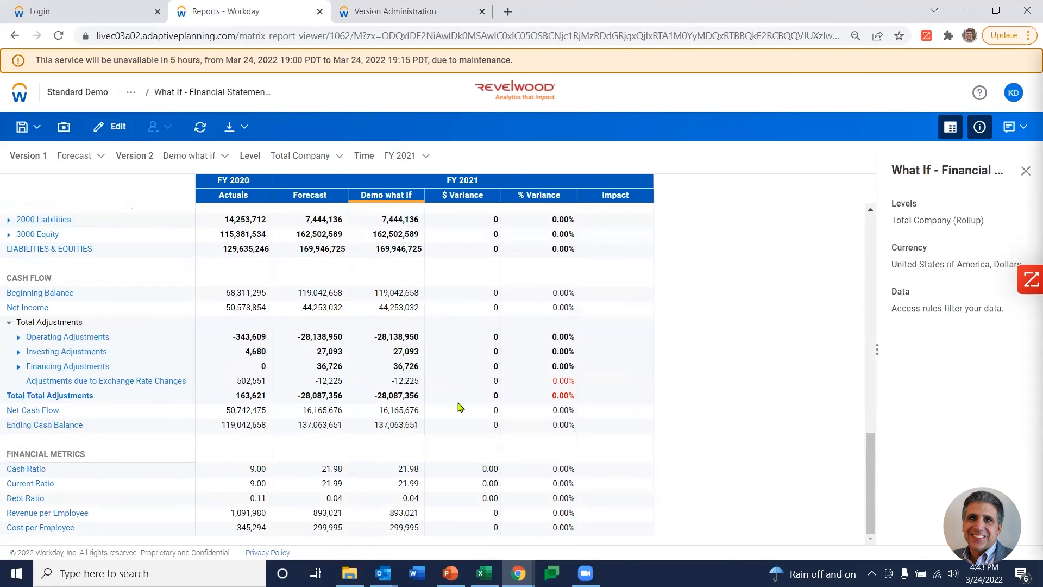
pyautogui.scroll(14, 459, 418)
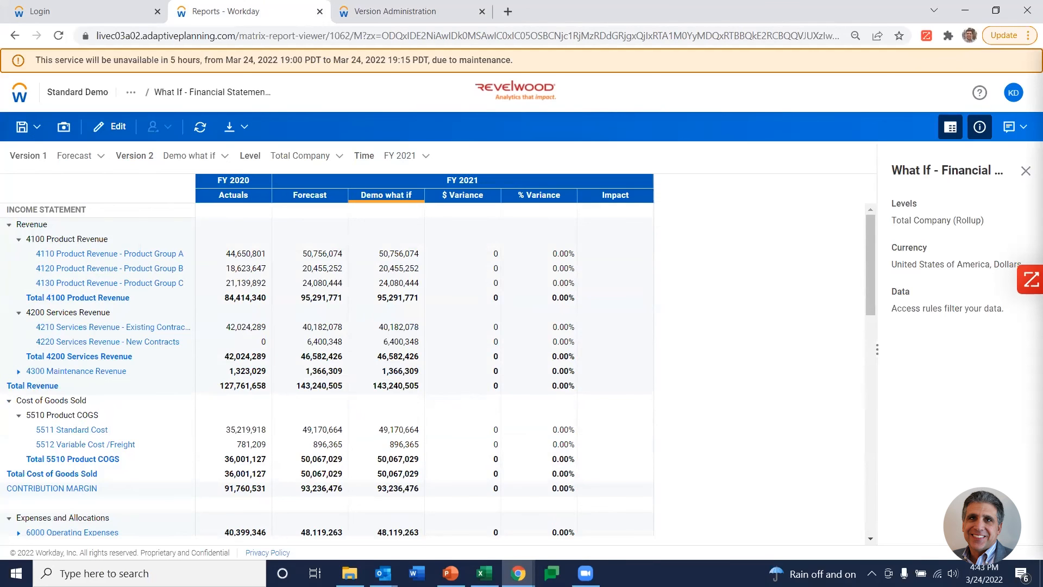
pyautogui.click(388, 15)
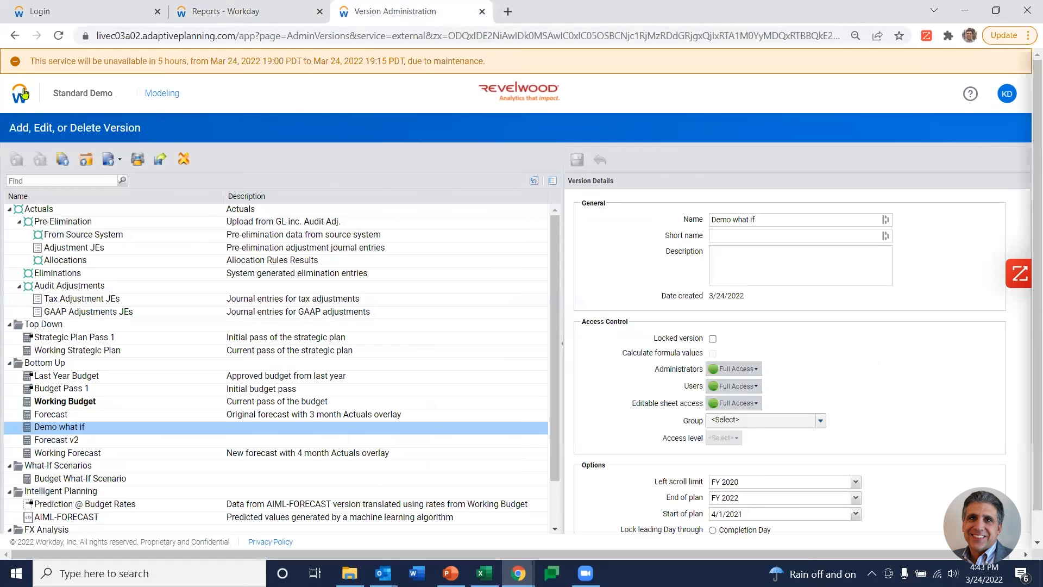
# - Open the Workforce Planning sheet and switch it to the Demo what if version
pyautogui.click(24, 93)
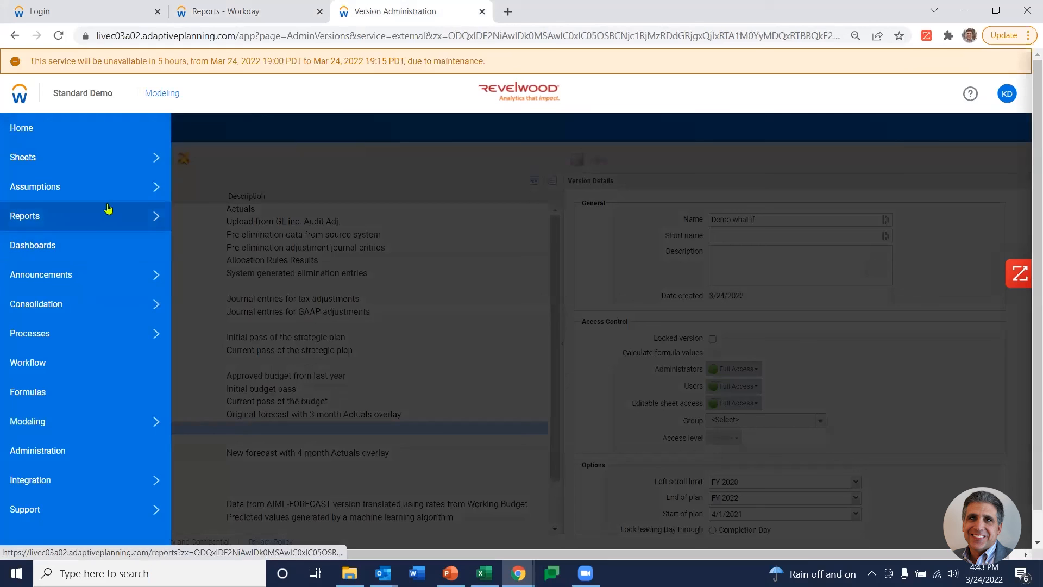
pyautogui.click(157, 166)
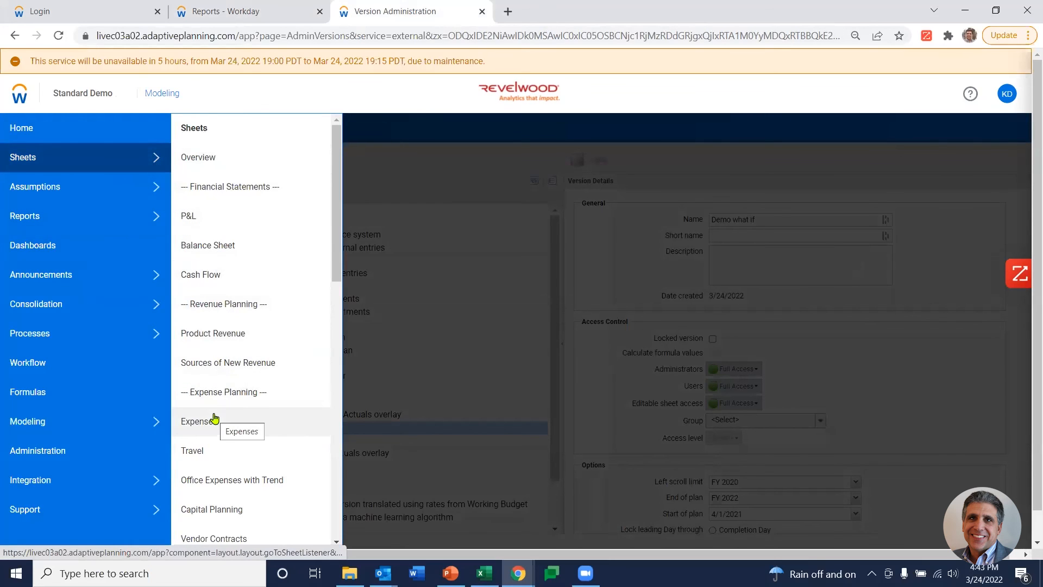
pyautogui.scroll(-3, 215, 419)
pyautogui.click(217, 489)
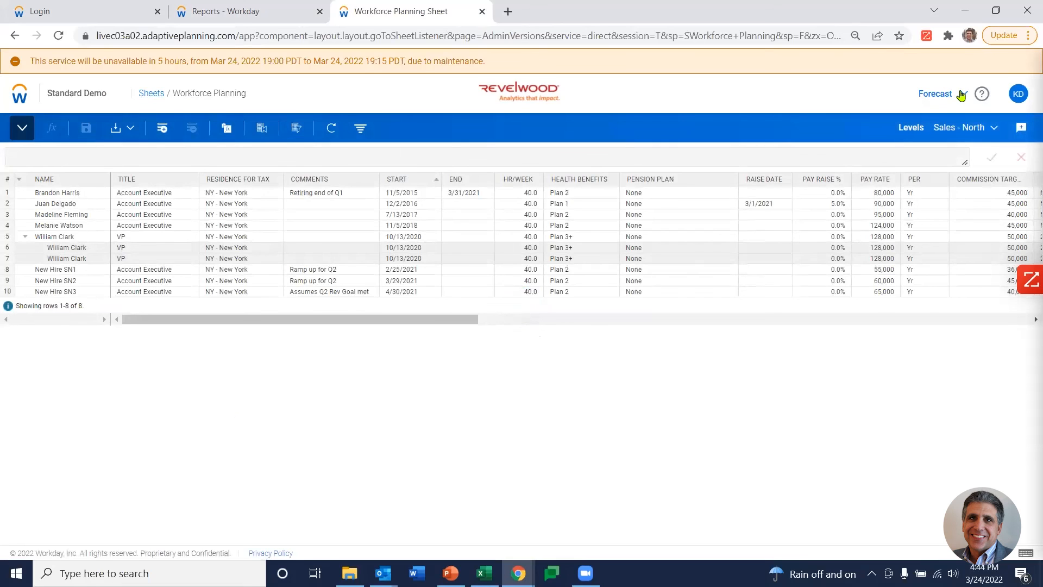
pyautogui.click(951, 96)
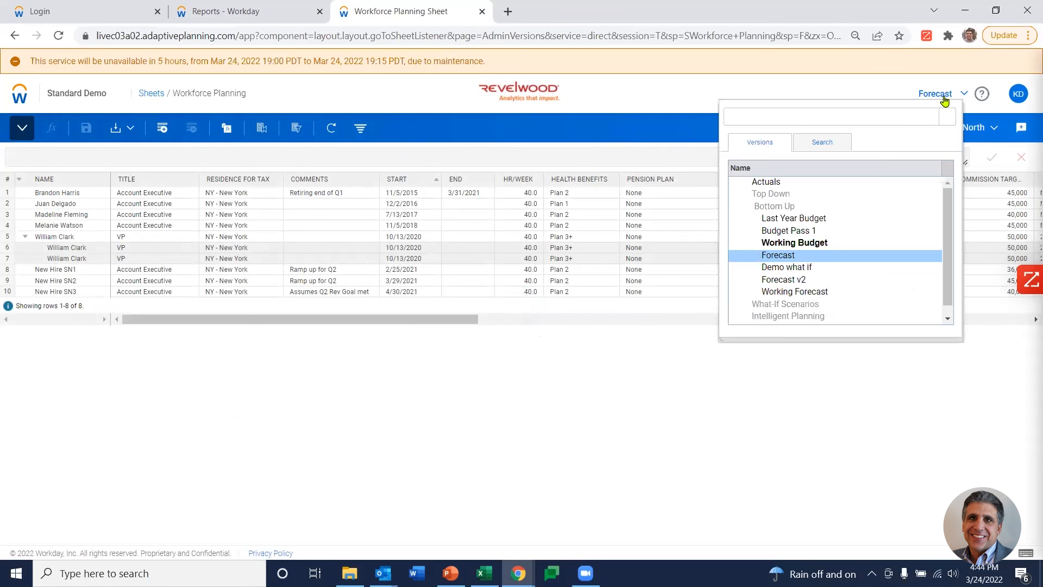
pyautogui.click(803, 269)
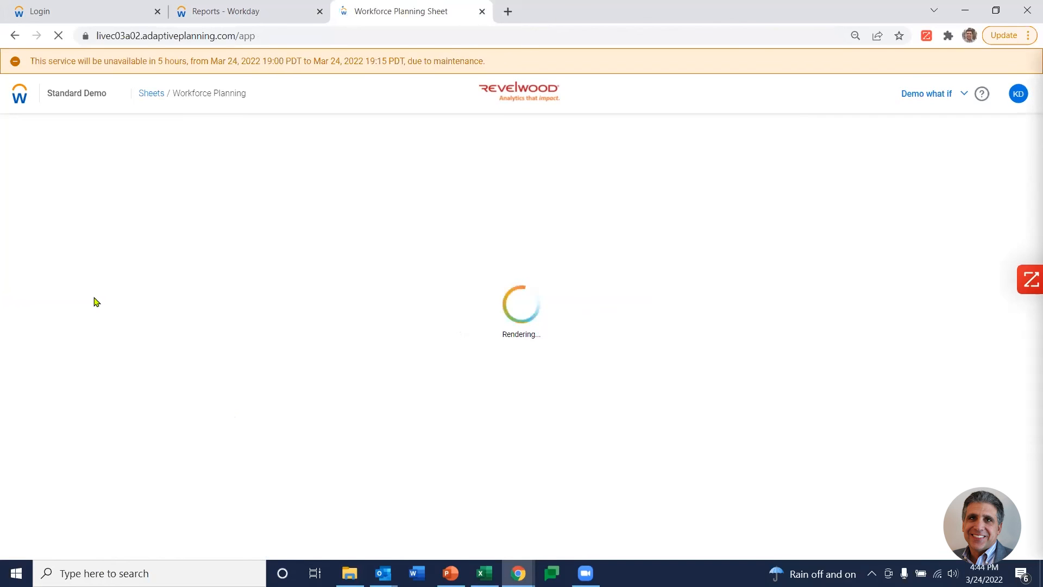
# - Add three copies of the New Hire SN3 row to the Sales - North workforce plan and save the sheet
pyautogui.rightClick(69, 293)
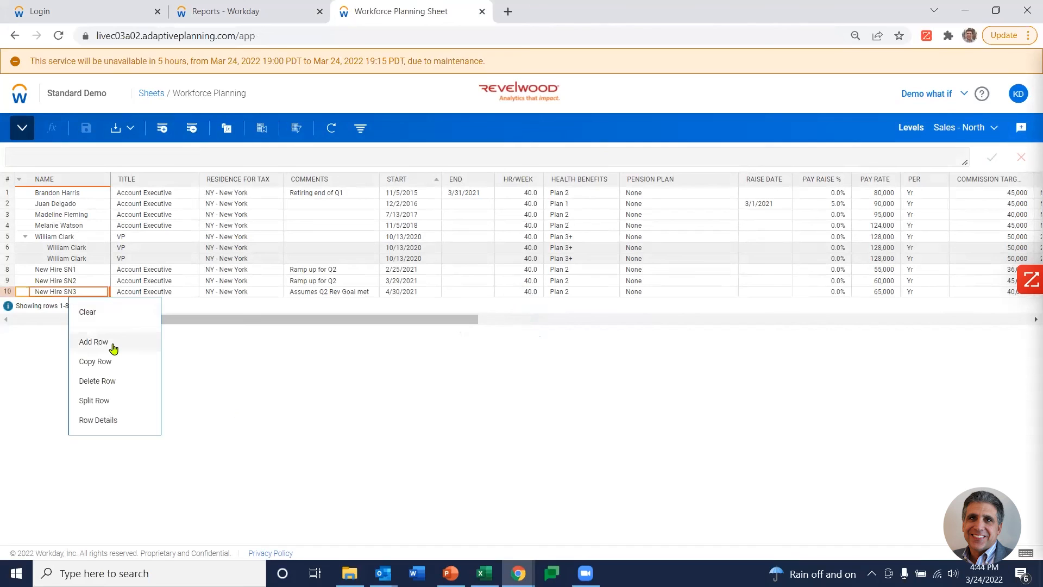
pyautogui.click(113, 363)
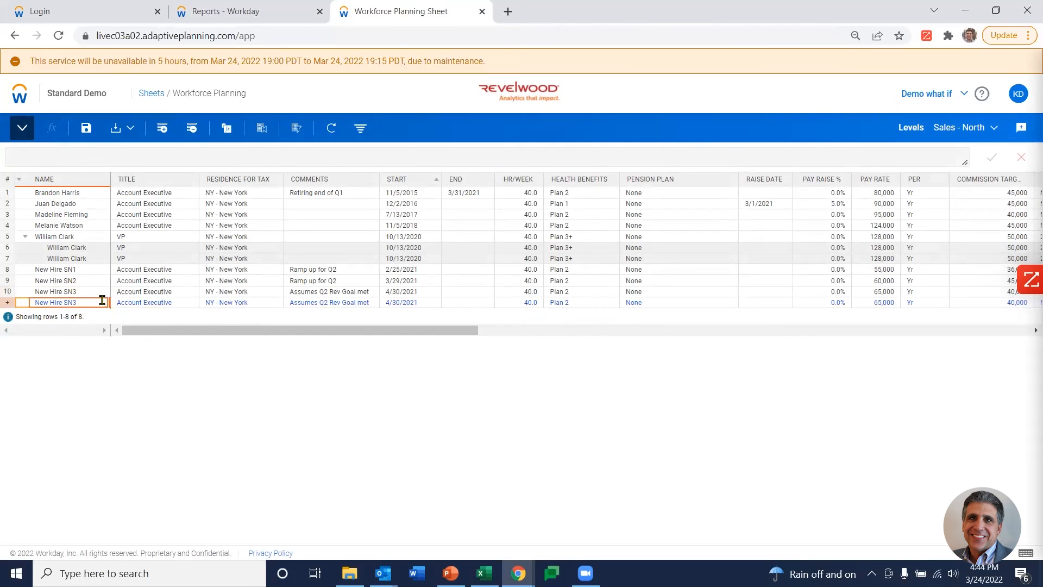
pyautogui.rightClick(103, 300)
pyautogui.click(113, 376)
pyautogui.rightClick(106, 304)
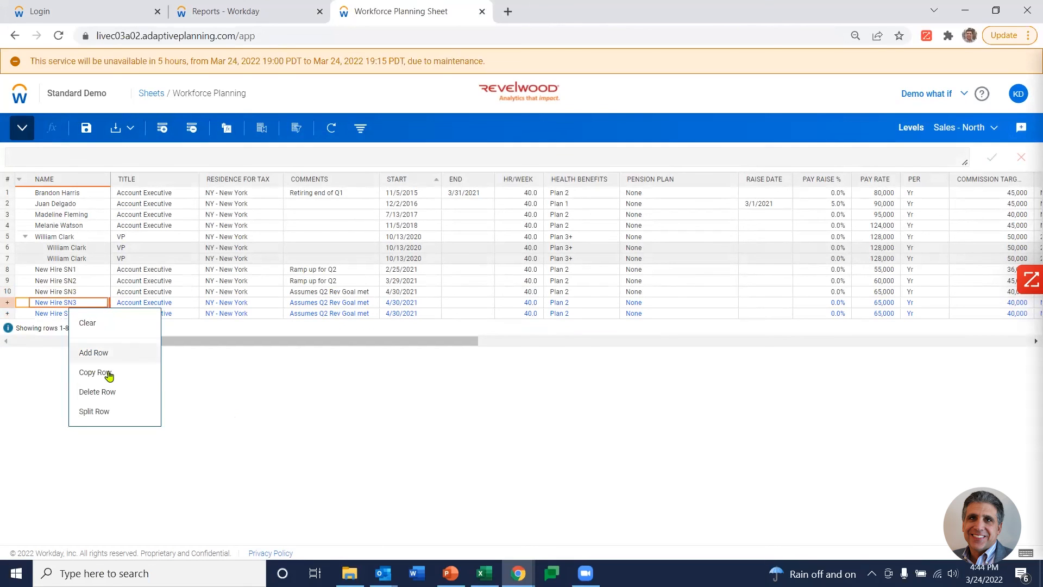
pyautogui.click(120, 353)
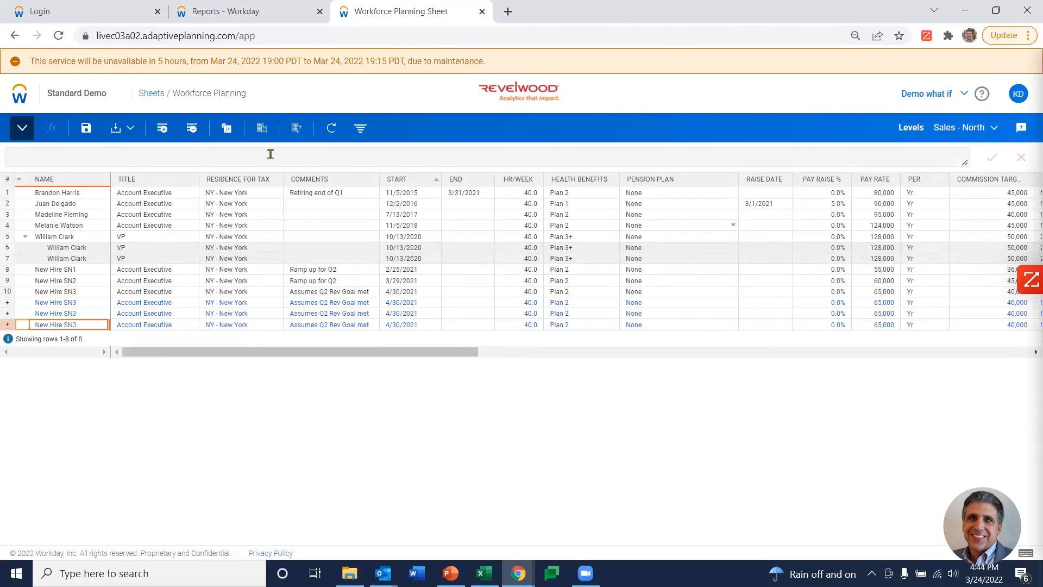
pyautogui.click(88, 135)
# - Return to the What If - Financial Statement report and refresh it with the saved workforce changes
pyautogui.click(265, 16)
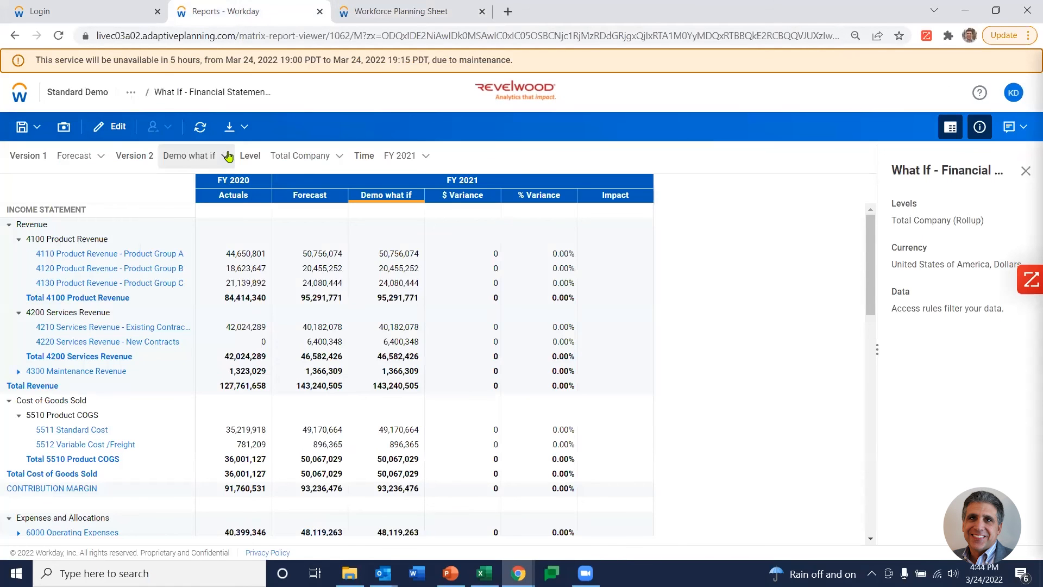
pyautogui.click(199, 130)
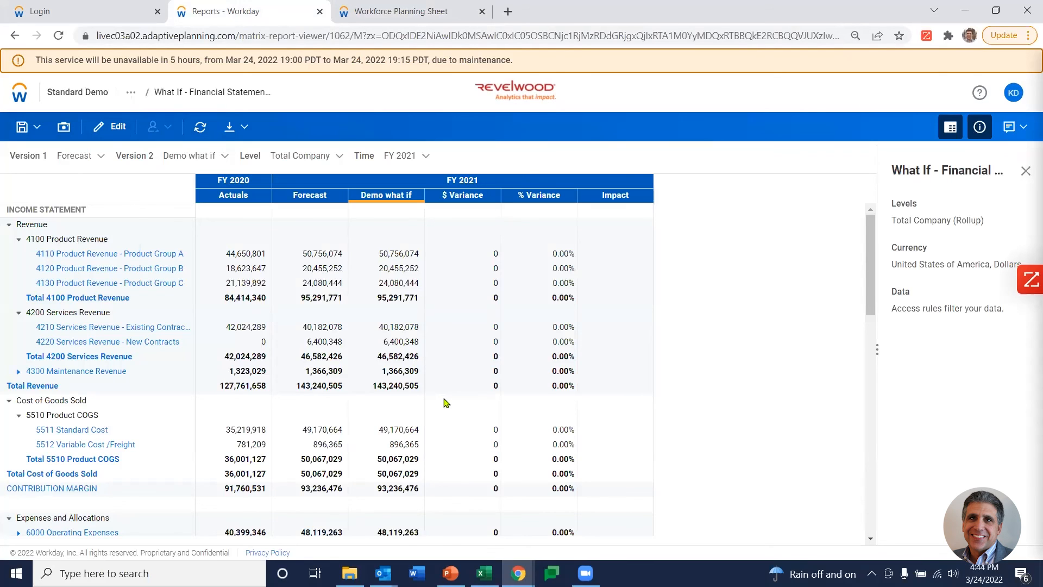
pyautogui.scroll(-3, 446, 402)
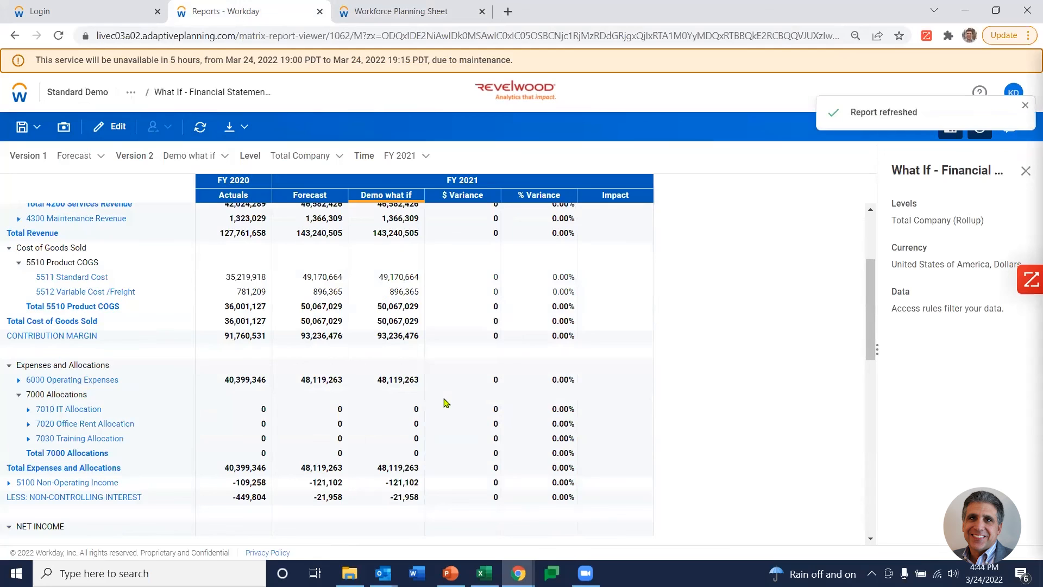
pyautogui.scroll(-3, 446, 402)
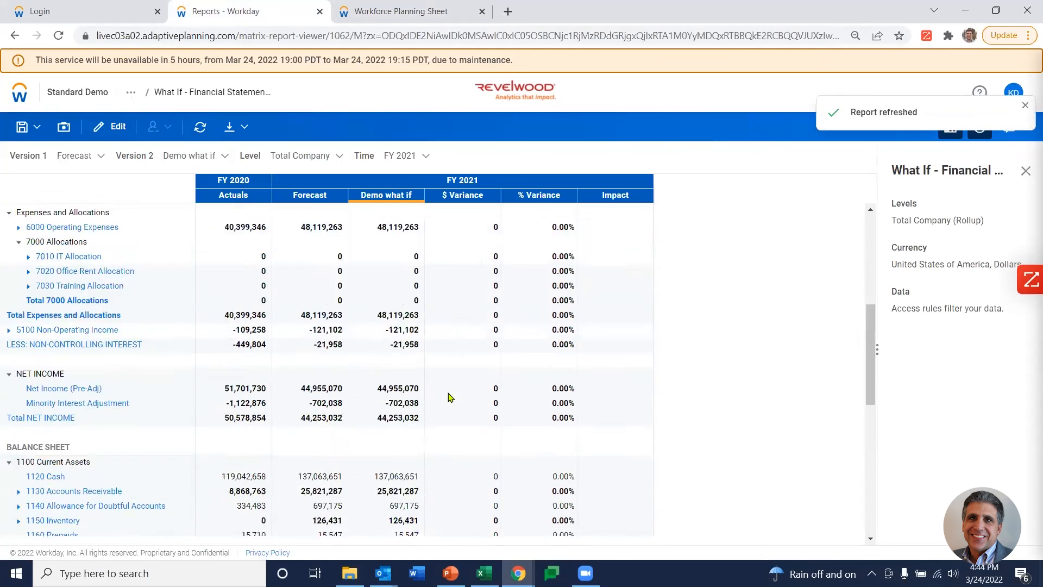
pyautogui.scroll(6, 449, 396)
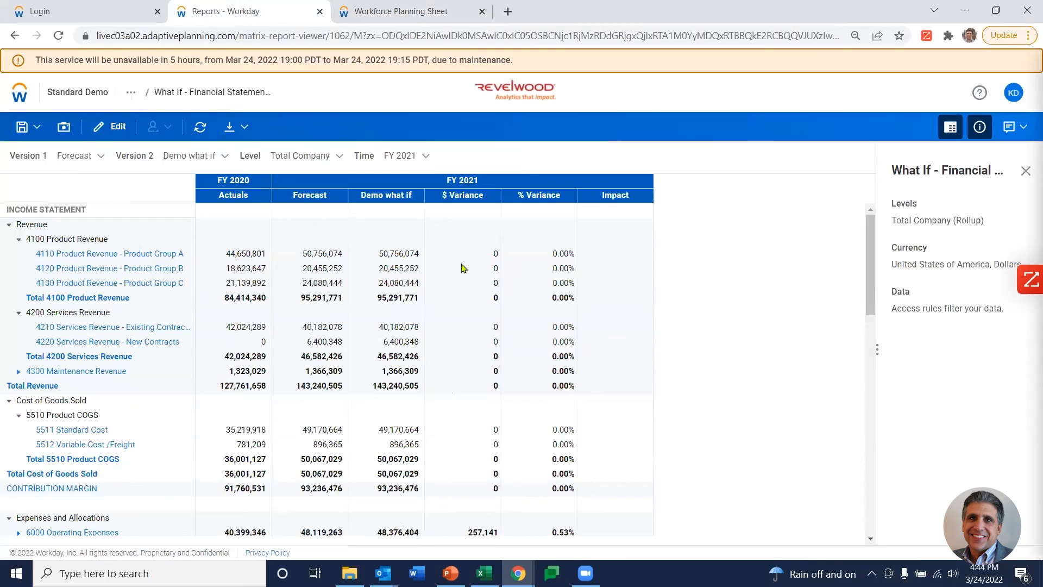
# - Examine the variances between Forecast and Demo what if across the income statement, balance sheet, cash flow and financial metrics
pyautogui.scroll(-3, 464, 275)
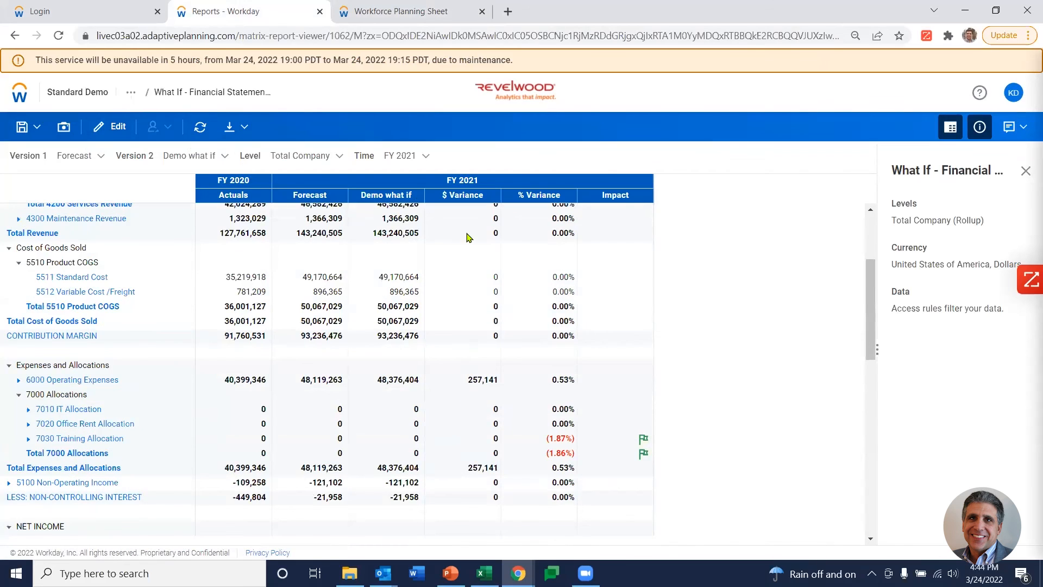
pyautogui.scroll(-5, 469, 242)
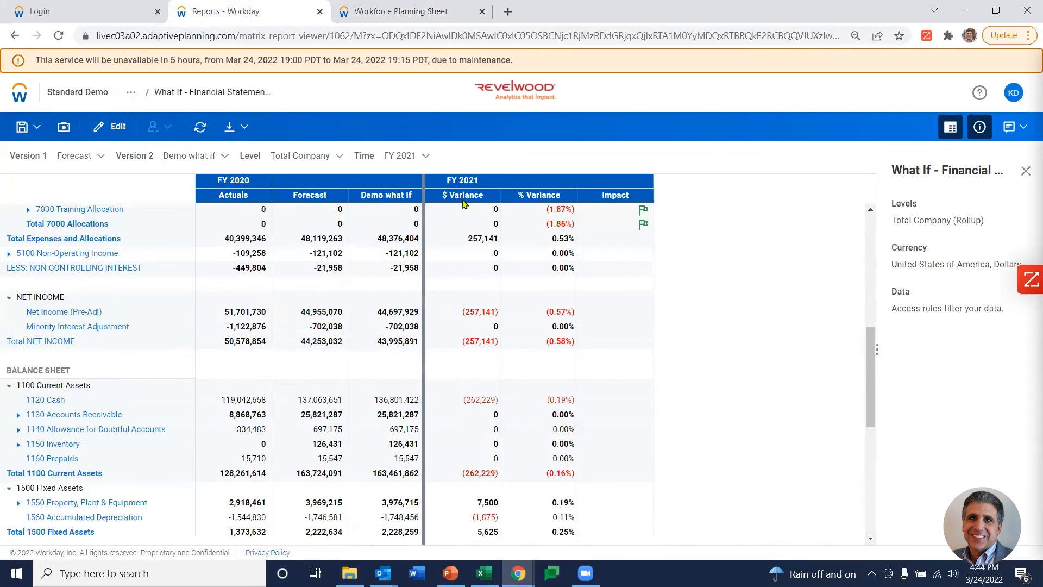
pyautogui.scroll(10, 464, 294)
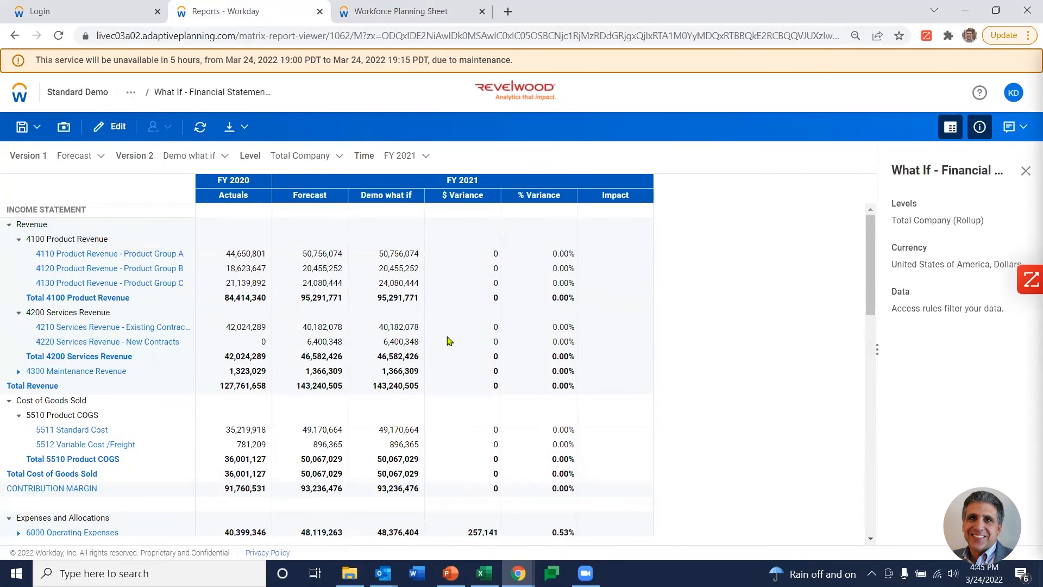
pyautogui.scroll(-3, 454, 341)
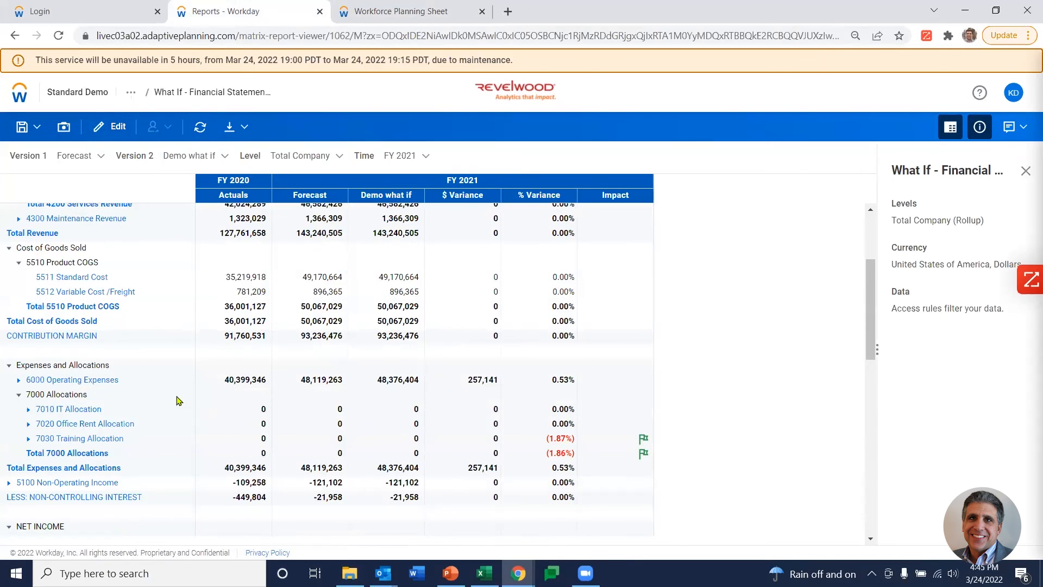
pyautogui.scroll(-3, 404, 391)
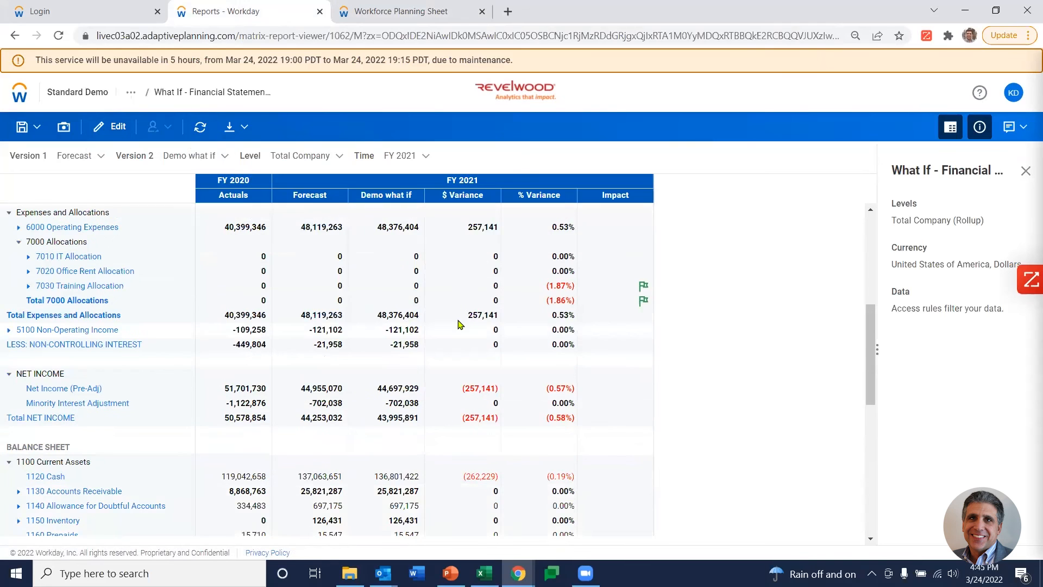
pyautogui.scroll(-3, 458, 325)
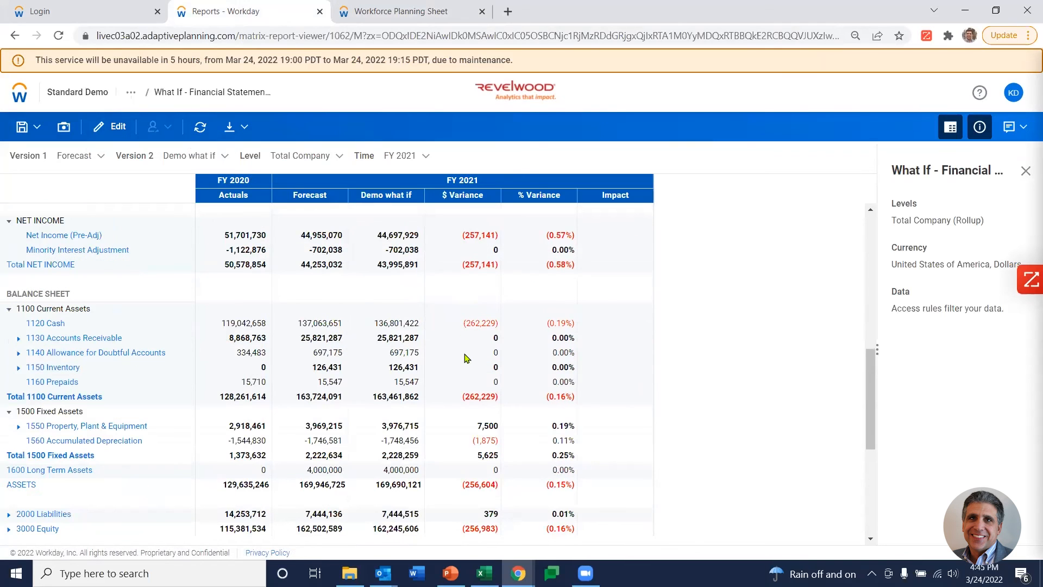
pyautogui.scroll(-2, 466, 358)
pyautogui.scroll(-5, 466, 361)
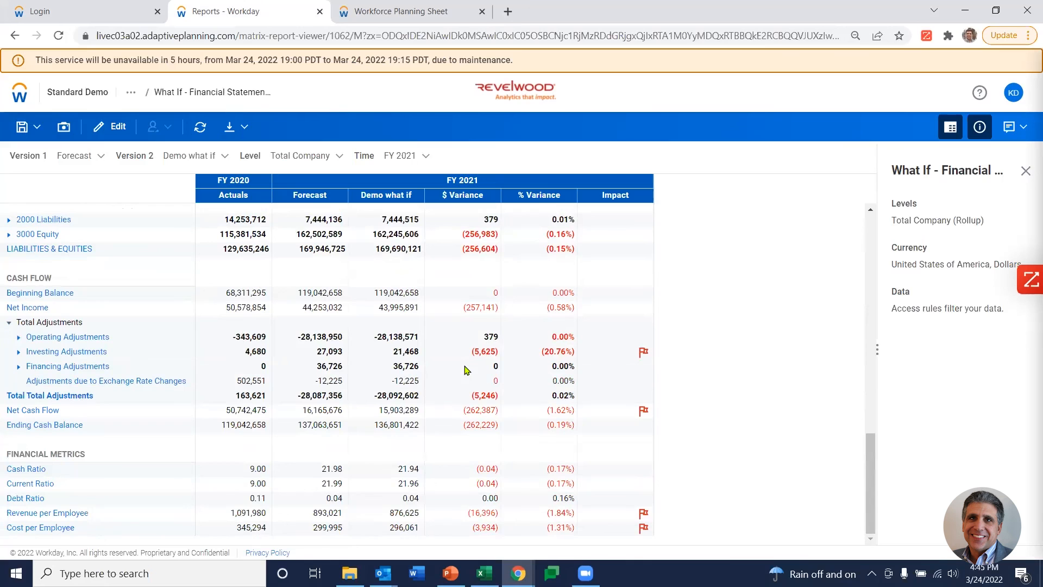
pyautogui.scroll(10, 469, 418)
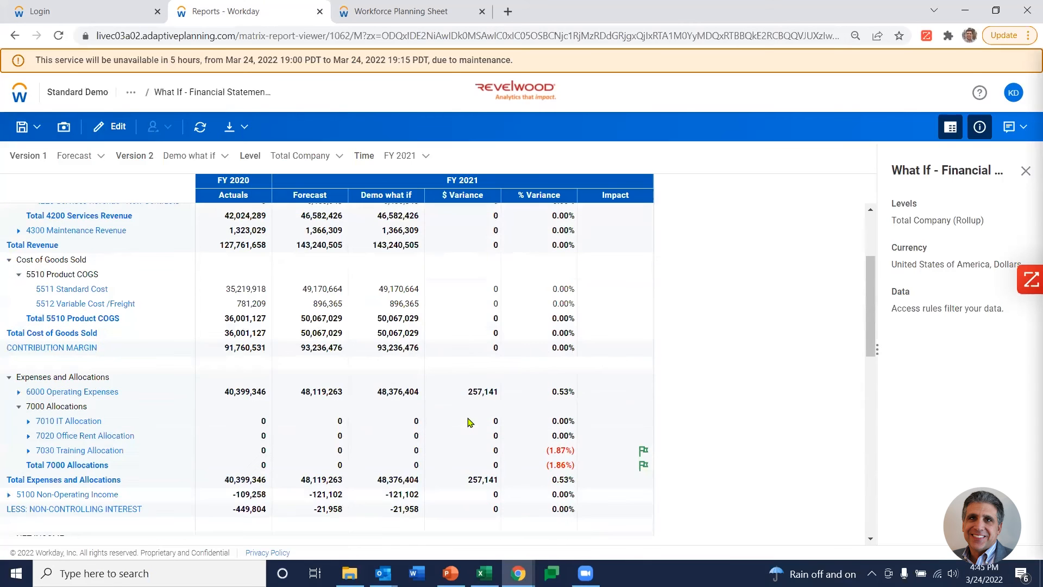